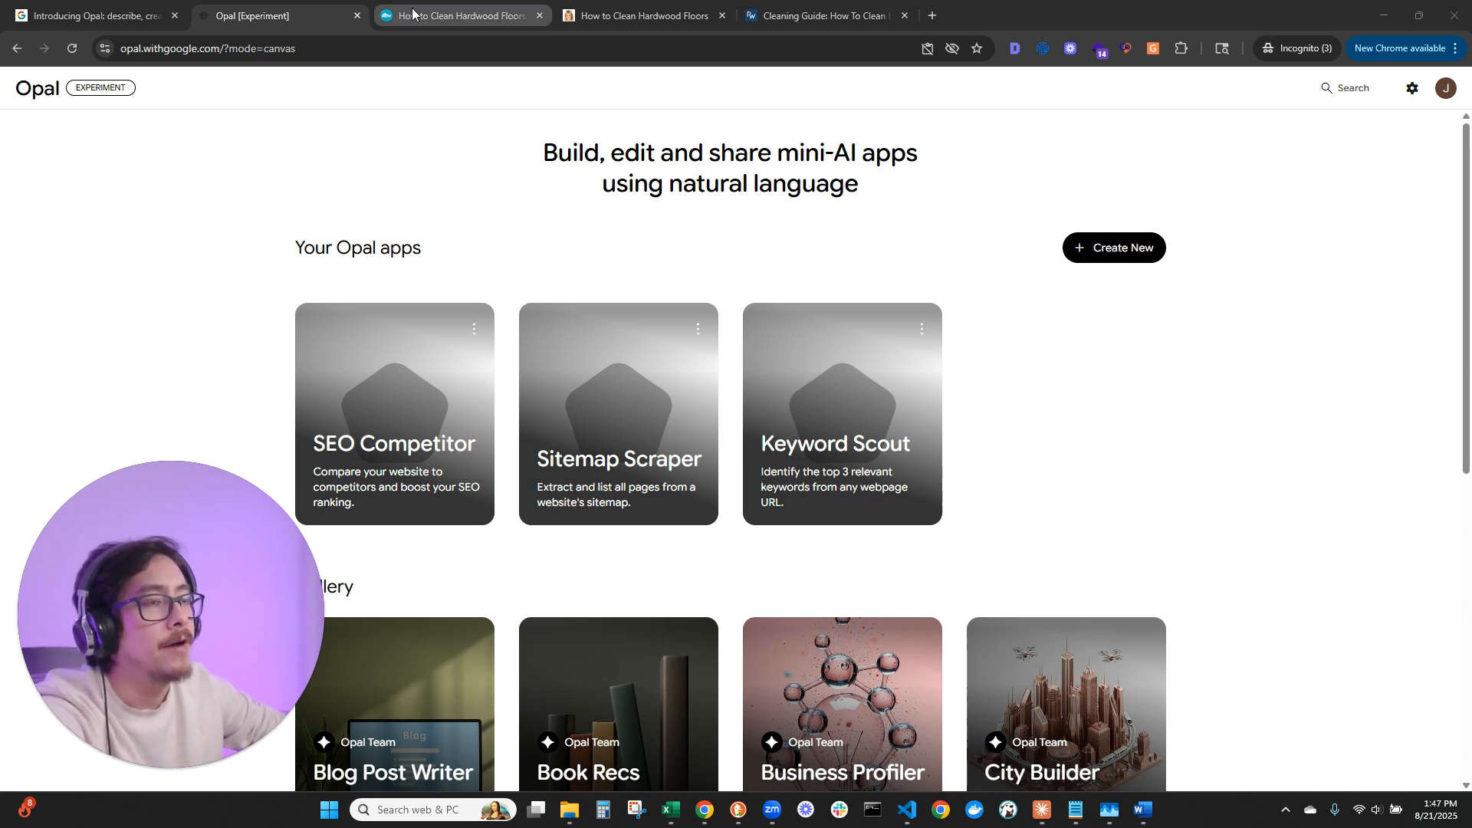
Remix the Blog Post Writer app from the gallery.
{"action": "mouse_move", "coordinate": [412, 14]}
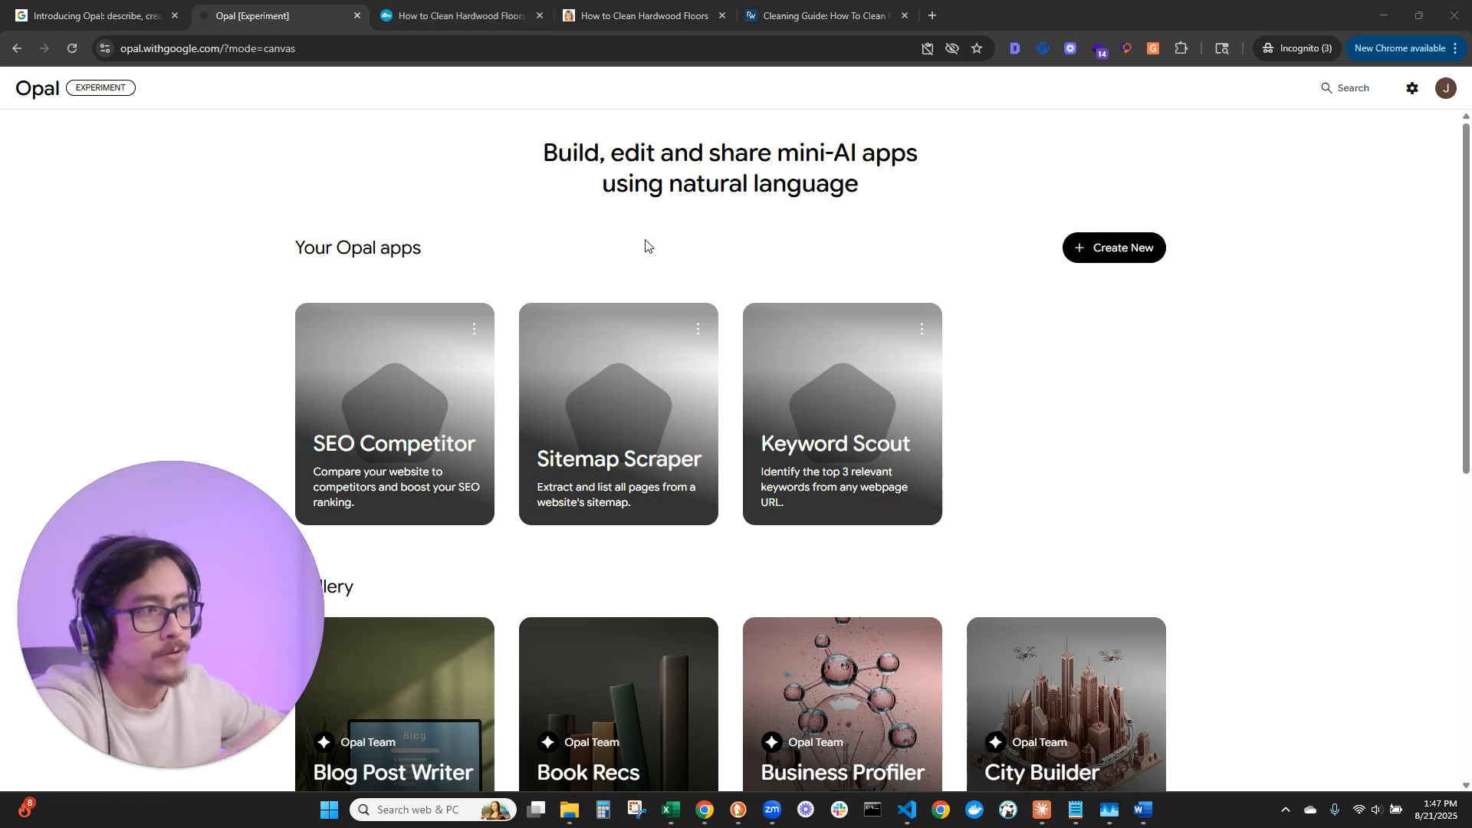
{"action": "scroll", "coordinate": [409, 477], "scroll_direction": "down", "scroll_amount": 3}
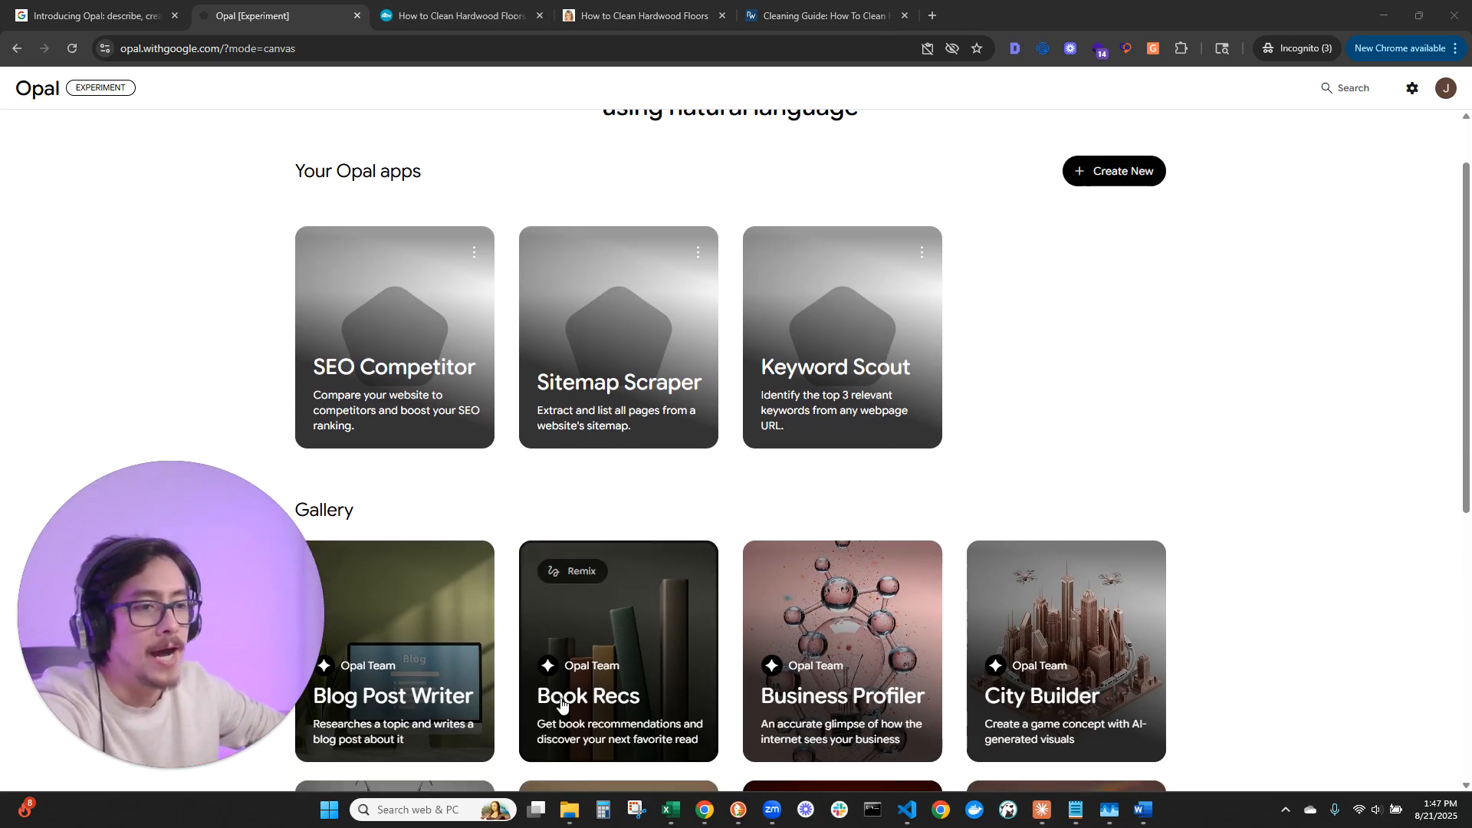
{"action": "left_click", "coordinate": [410, 480]}
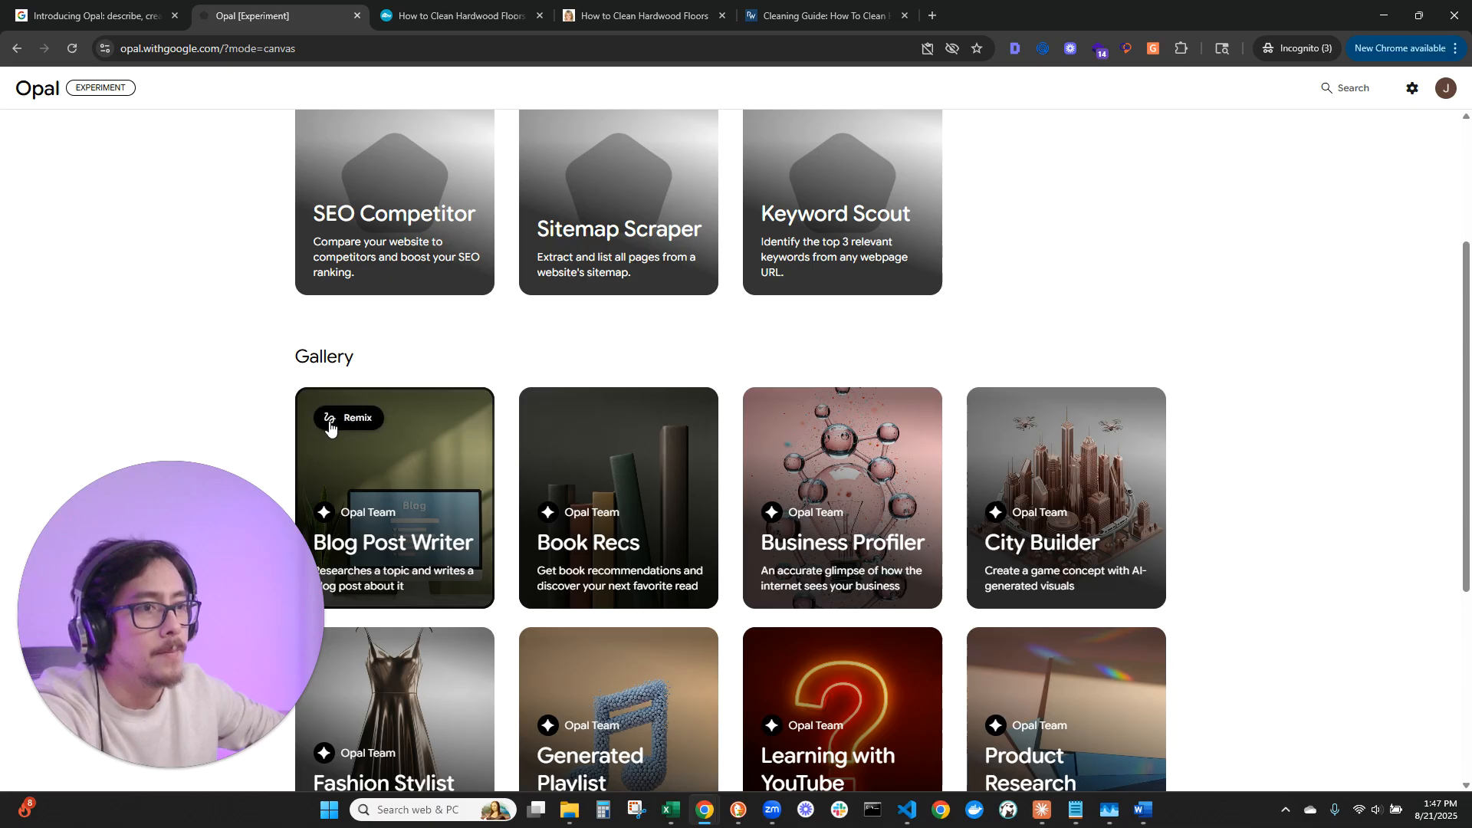
{"action": "left_click", "coordinate": [329, 427]}
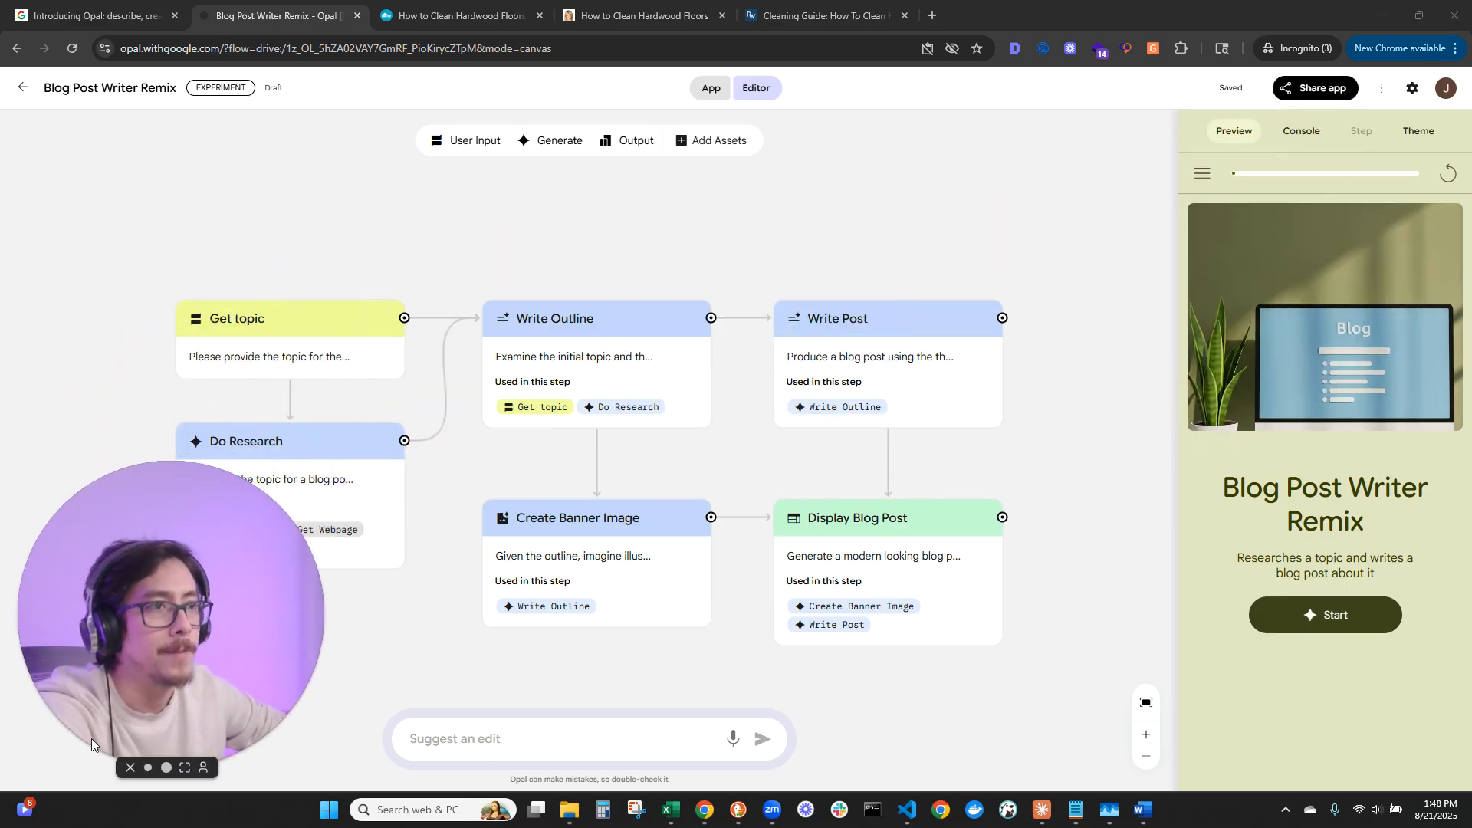
Return to the app overview and delete the Blog Post Writer Remix app.
{"action": "left_click", "coordinate": [23, 88]}
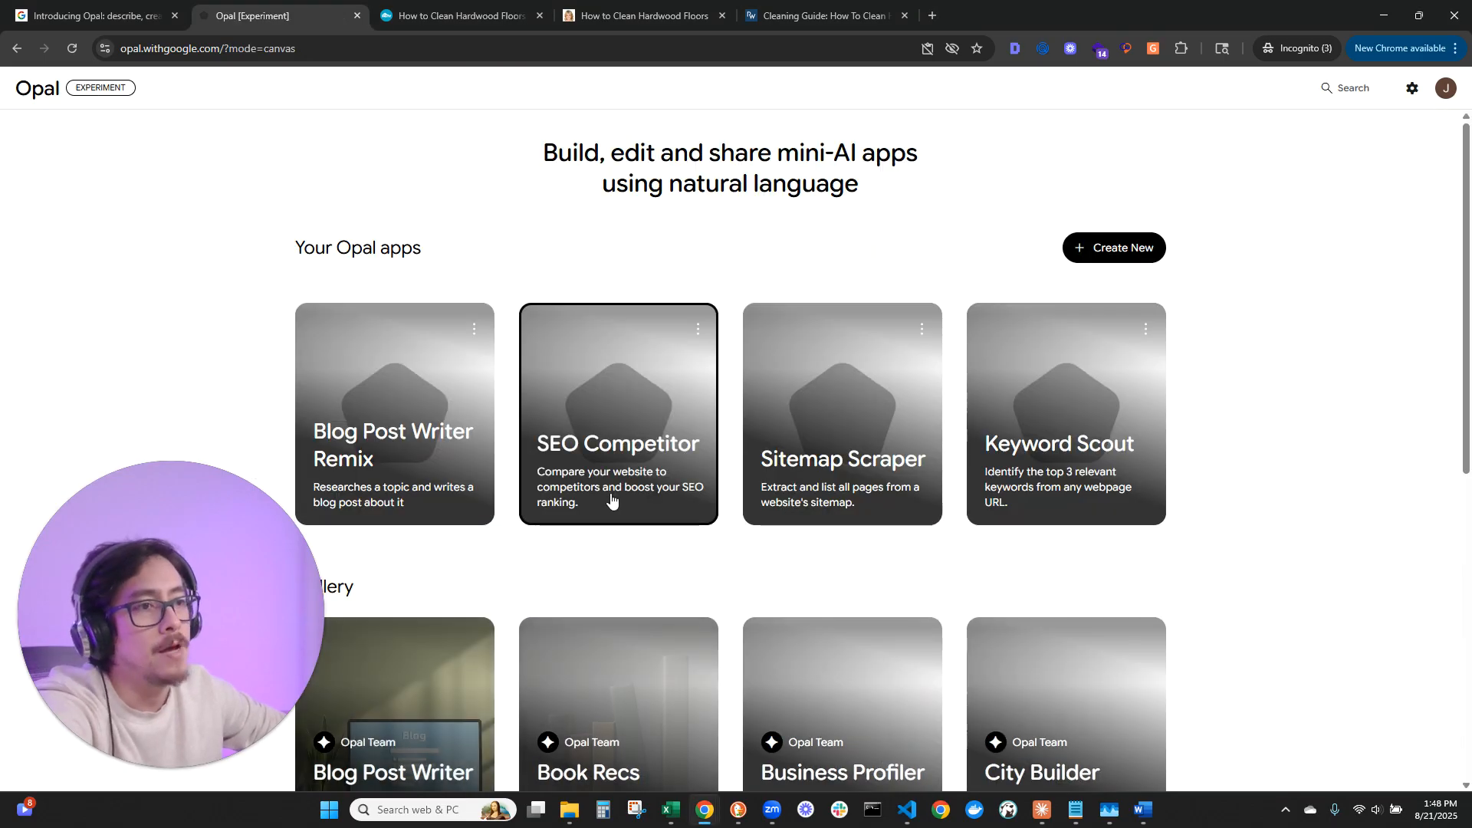
{"action": "left_click", "coordinate": [473, 328]}
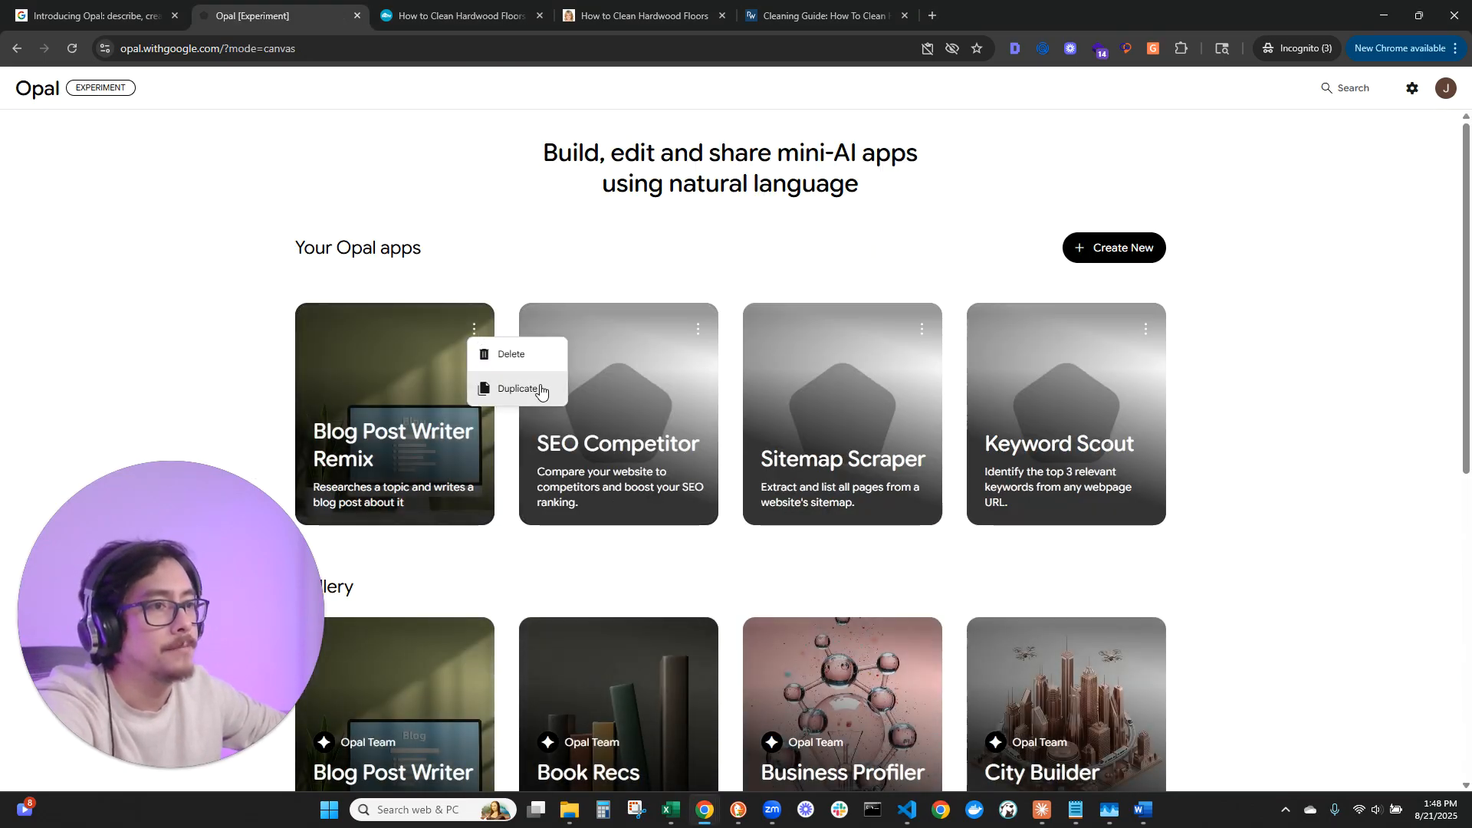
{"action": "left_click", "coordinate": [529, 355]}
{"action": "left_click", "coordinate": [798, 158]}
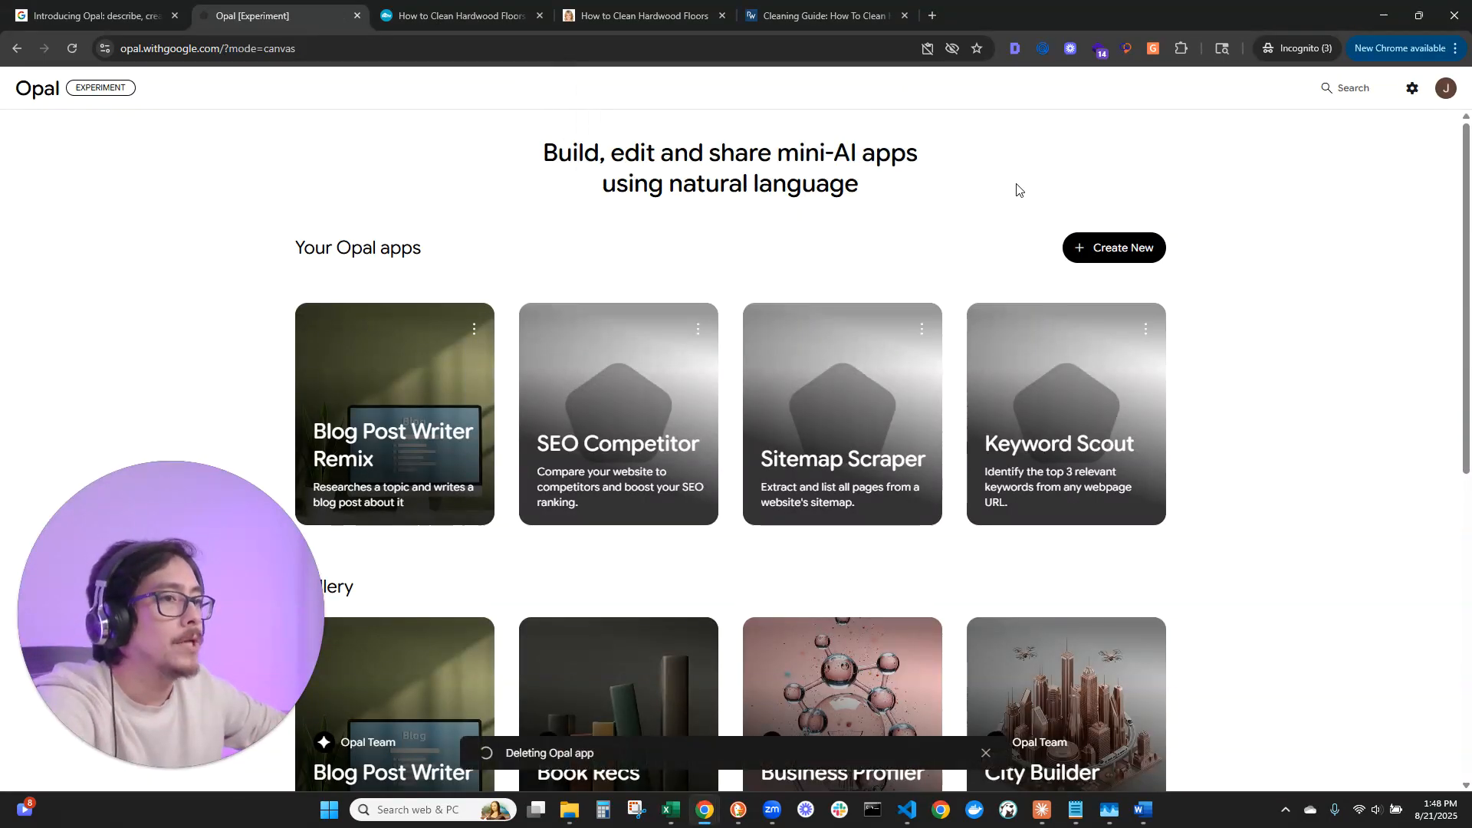
Create a new Opal app and begin its description with "i need an app that can intake 3 different website, analyze the content".
{"action": "left_click", "coordinate": [1107, 256]}
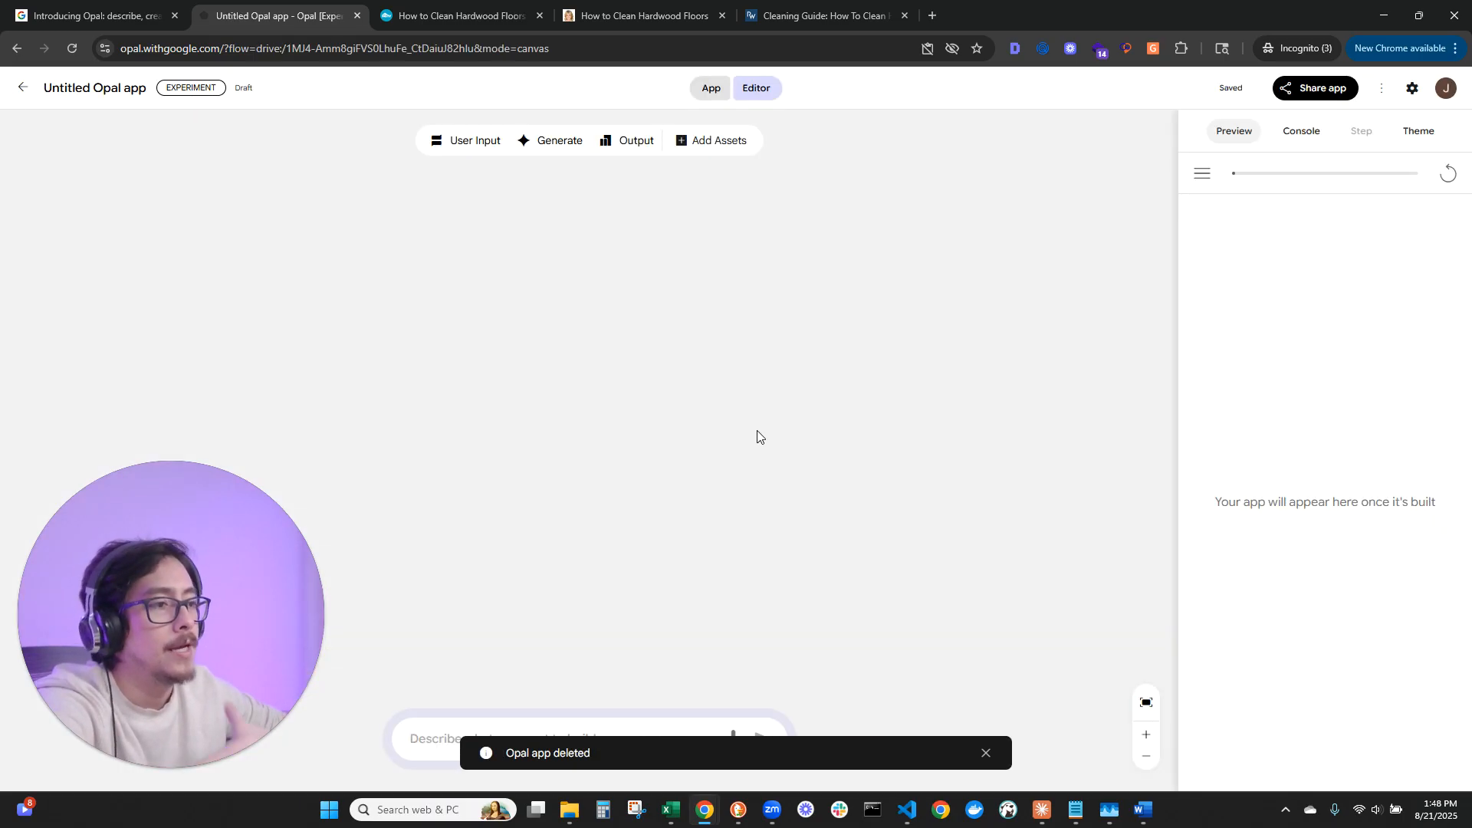
{"action": "left_click", "coordinate": [985, 753]}
{"action": "left_click", "coordinate": [542, 738]}
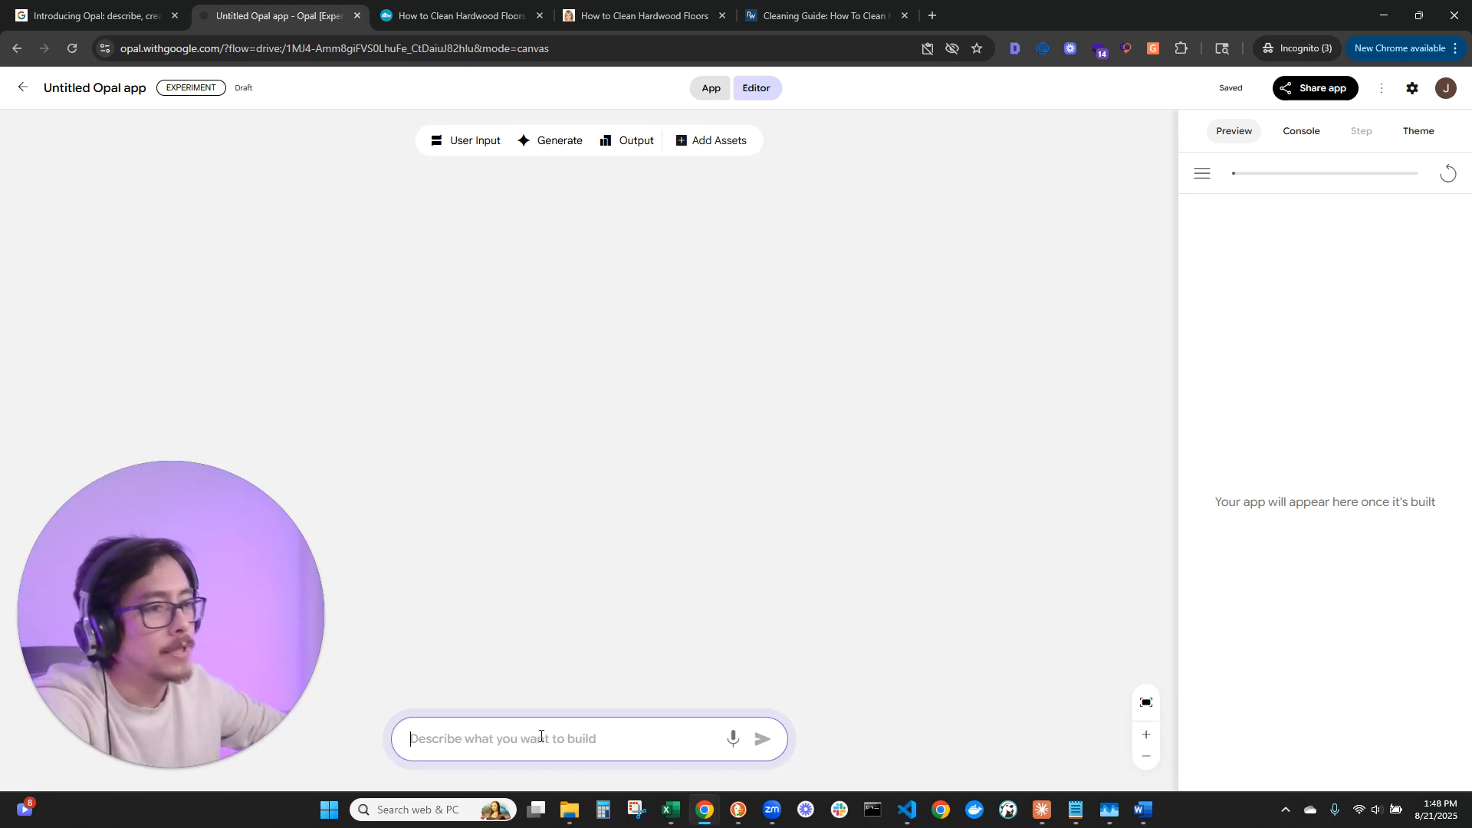
{"action": "type", "text": "i need"}
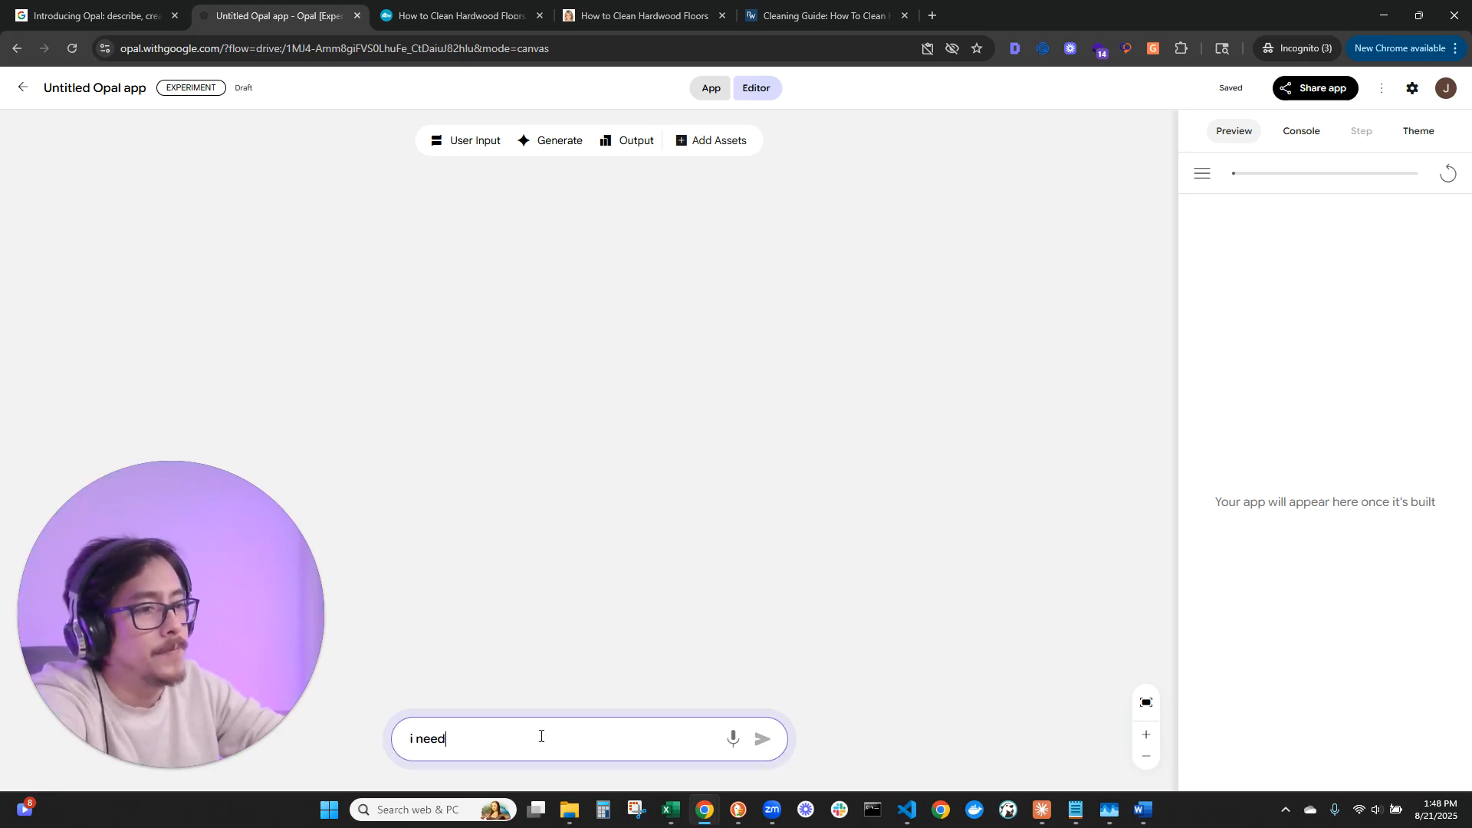
{"action": "type", "text": " an app that"}
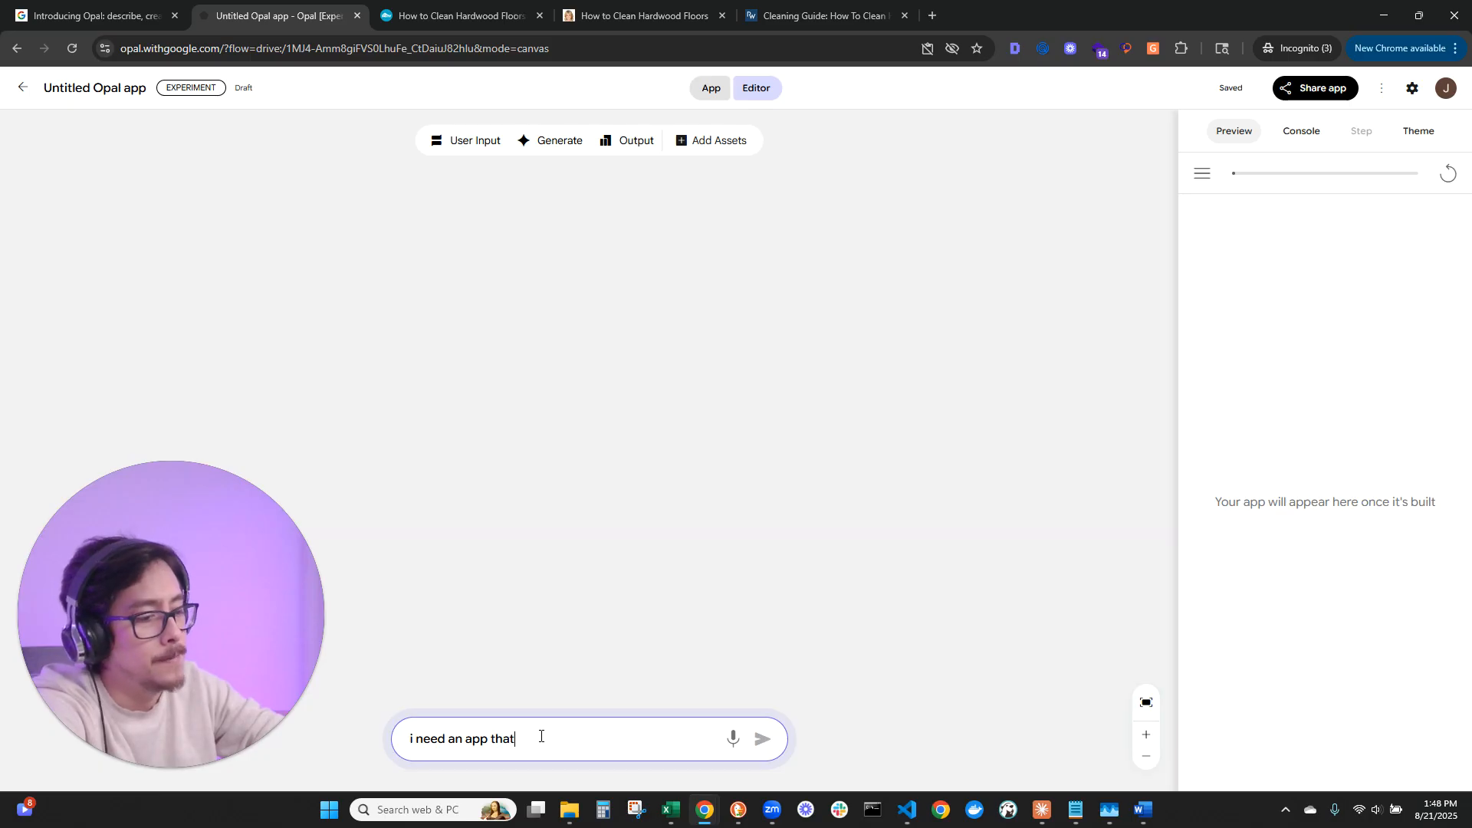
{"action": "type", "text": " can intake "}
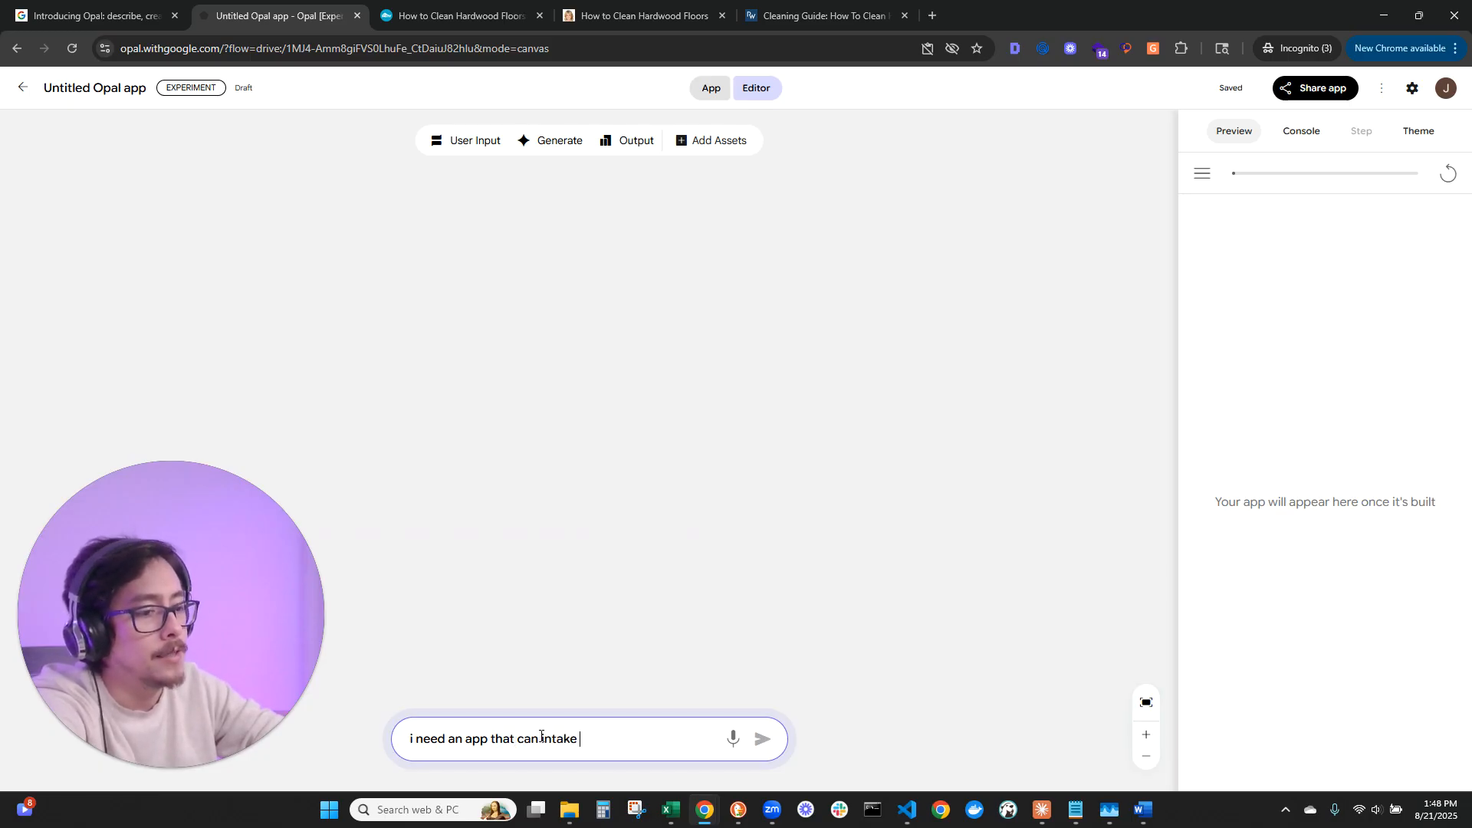
{"action": "type", "text": "3 different w"}
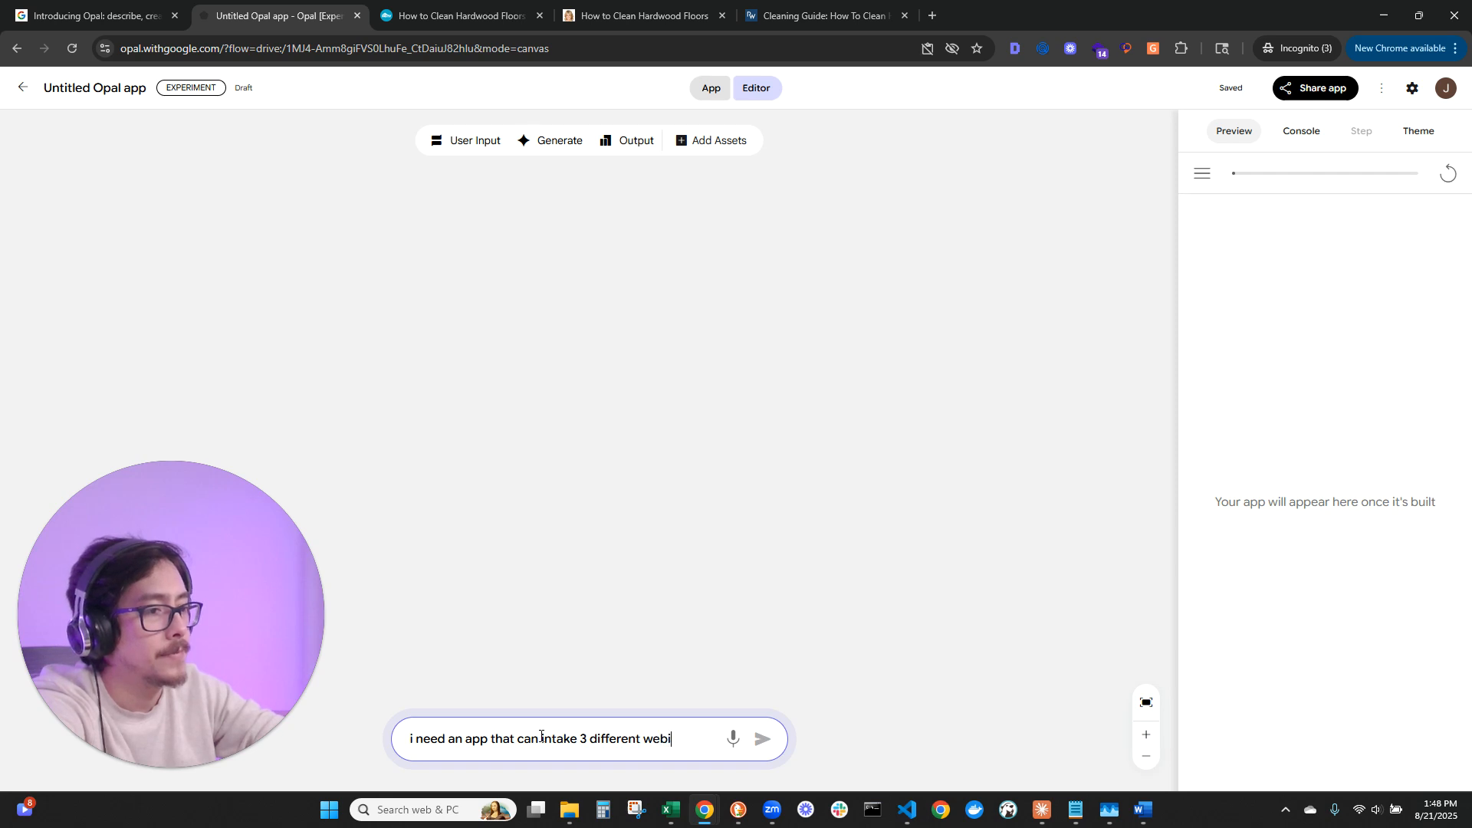
{"action": "type", "text": "ebsite, analy"}
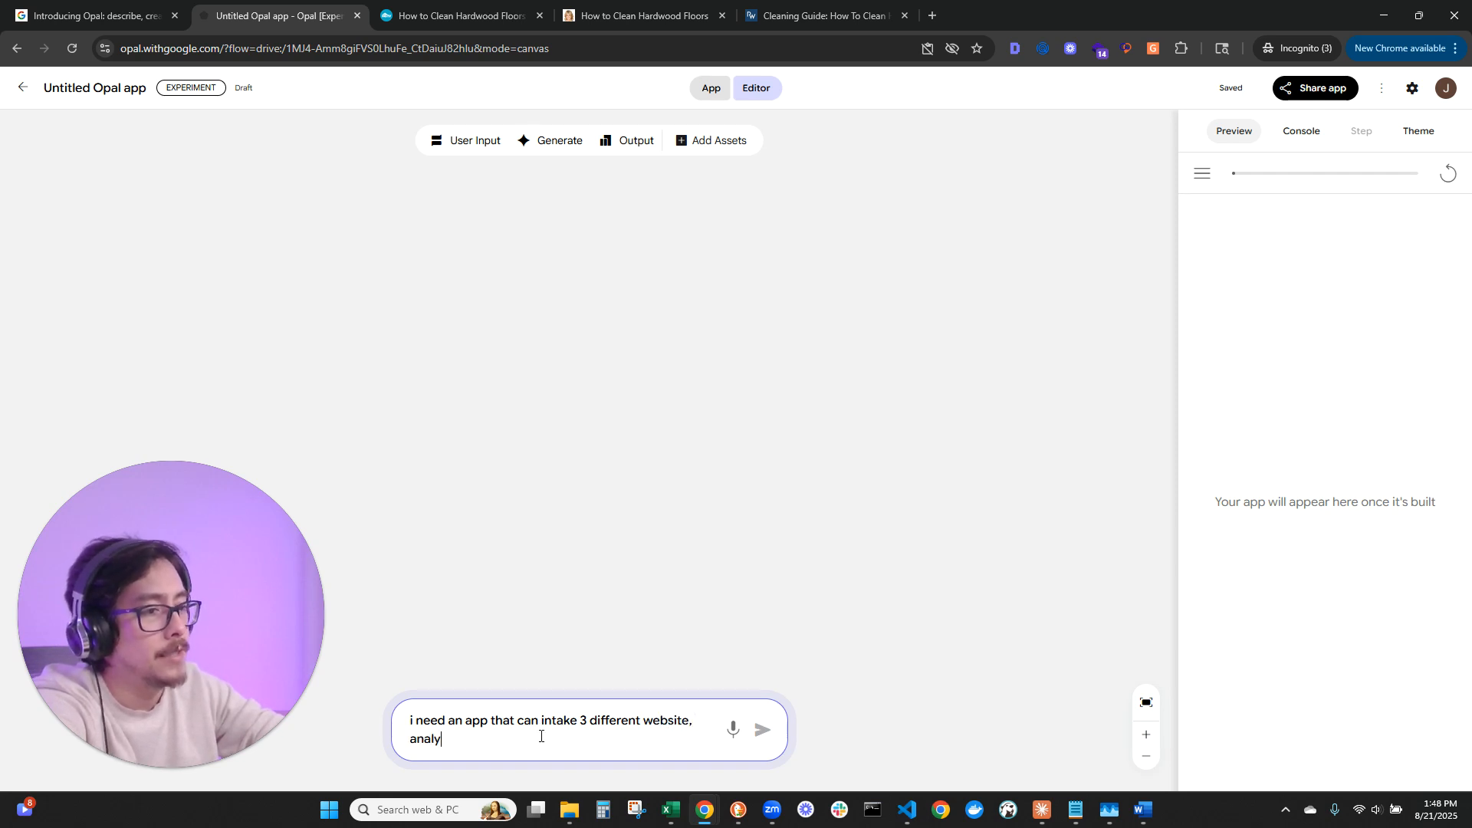
{"action": "type", "text": "ze the content"}
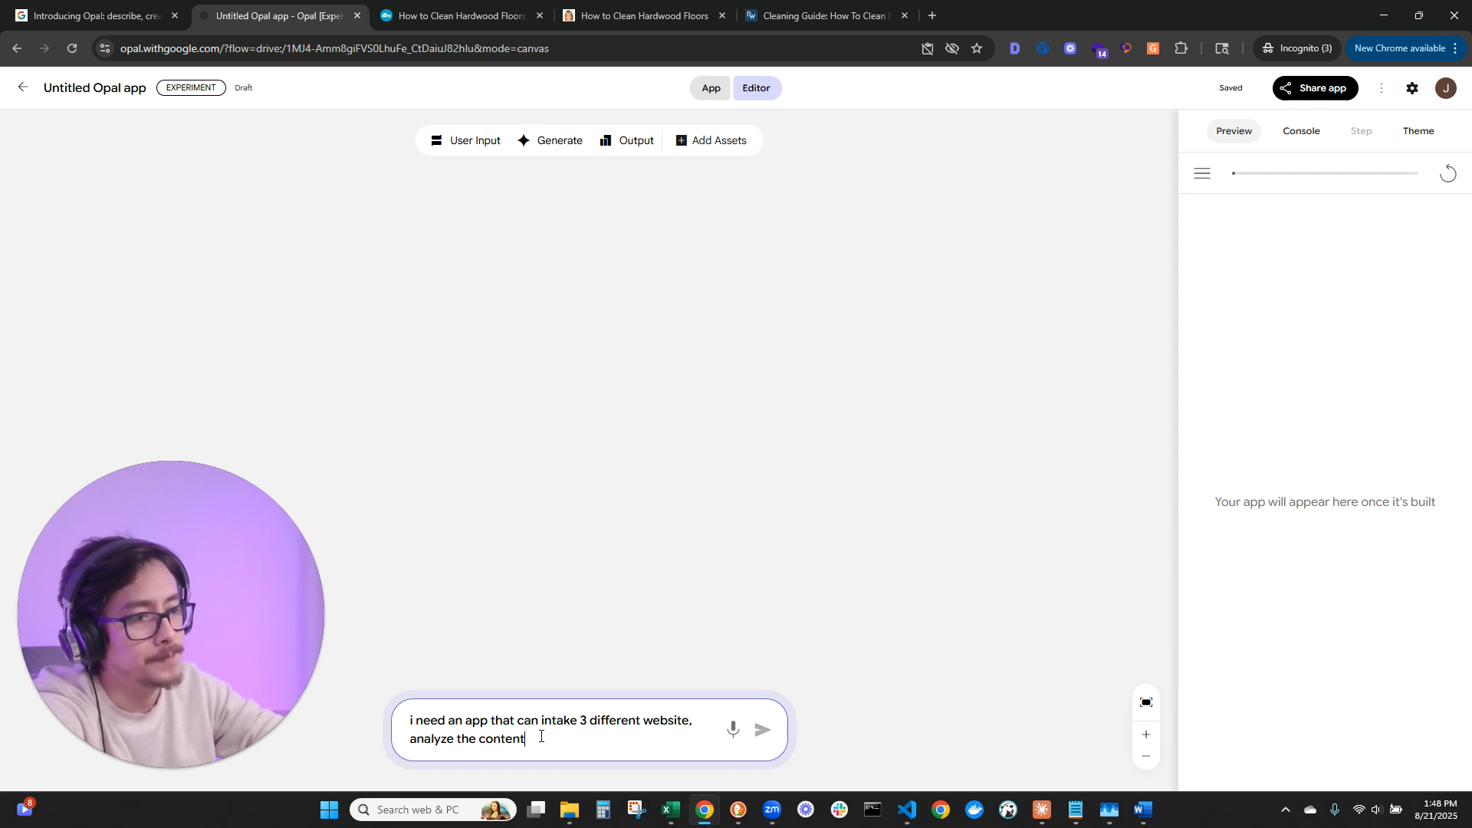
Continue the app description with ", find correlated keywords, which then pick the top 3".
{"action": "type", "text": ", find "}
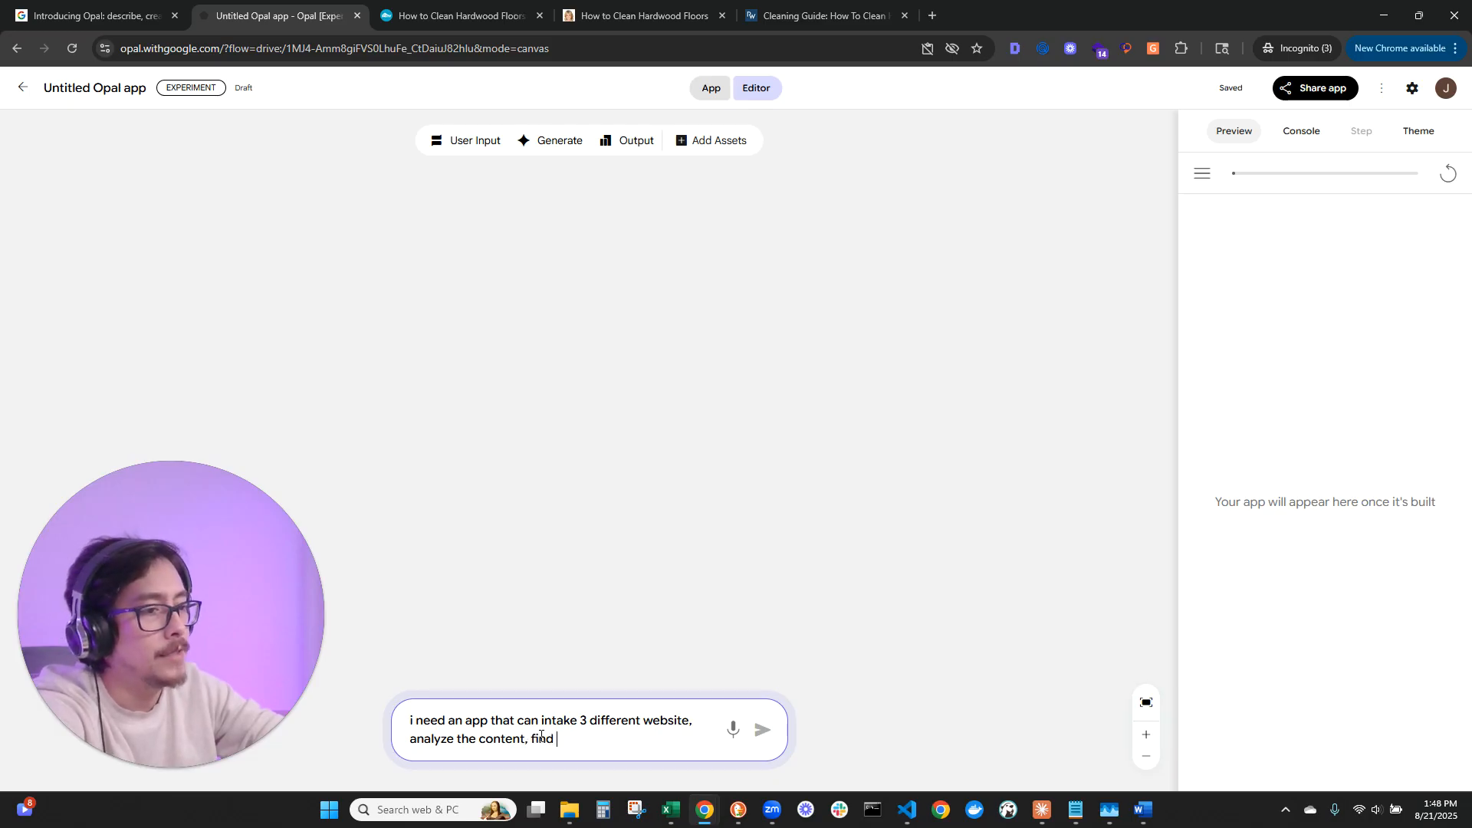
{"action": "type", "text": "correlated keywords,"}
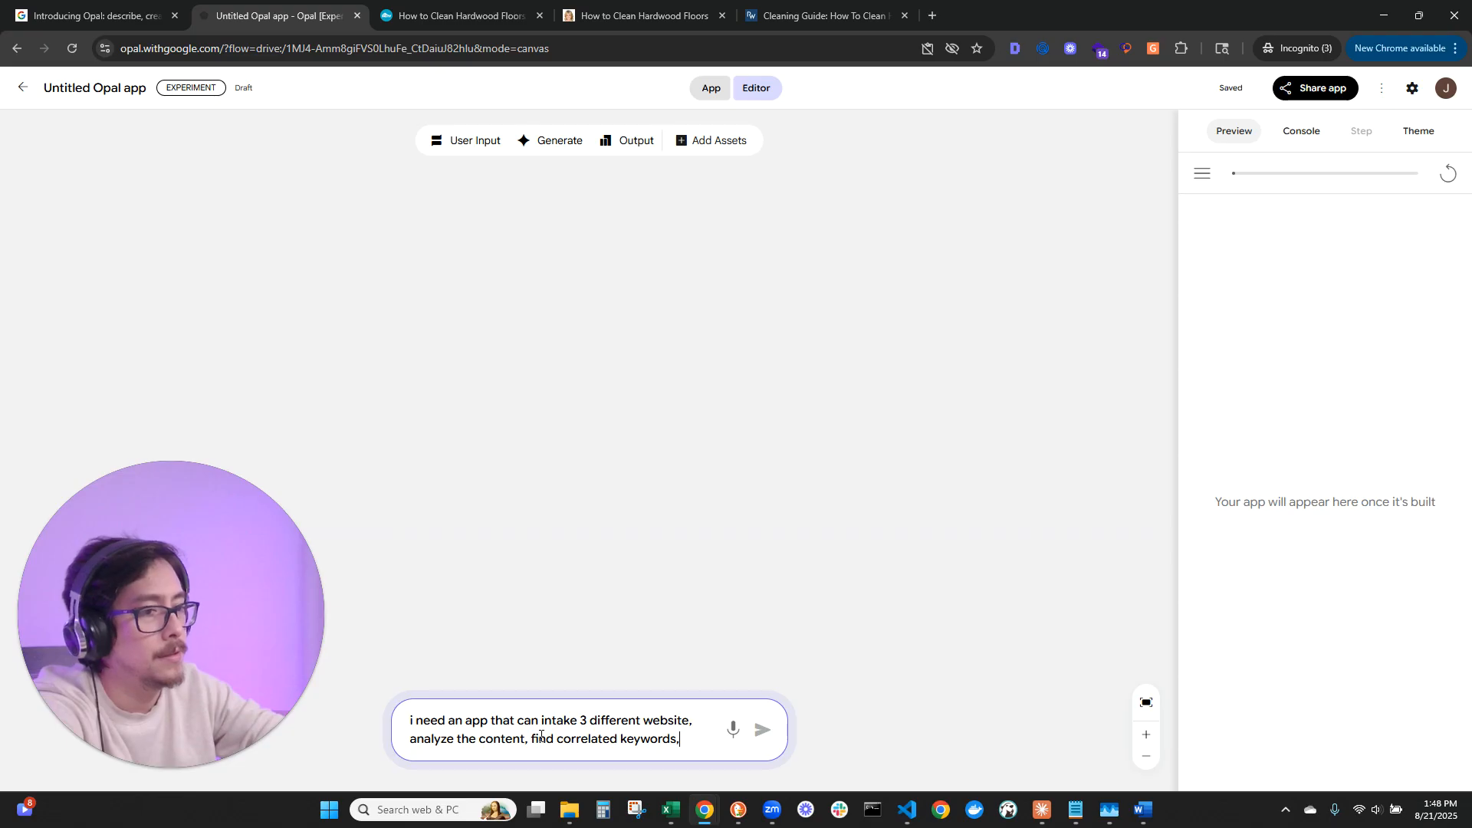
{"action": "type", "text": " top"}
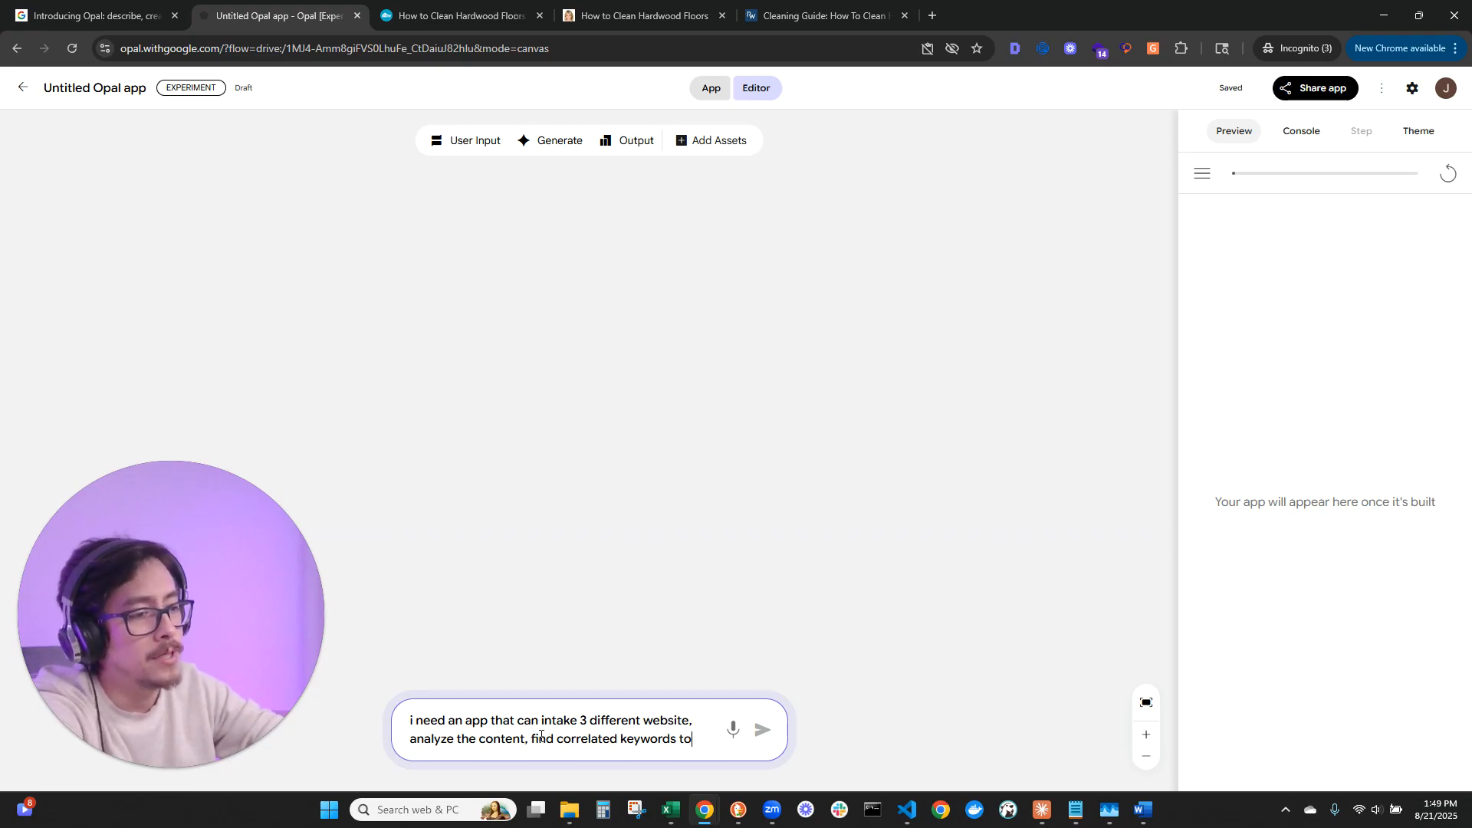
{"action": "key", "text": "BackSpace"}
{"action": "key", "text": "BackSpace"}
{"action": "type", "text": ","}
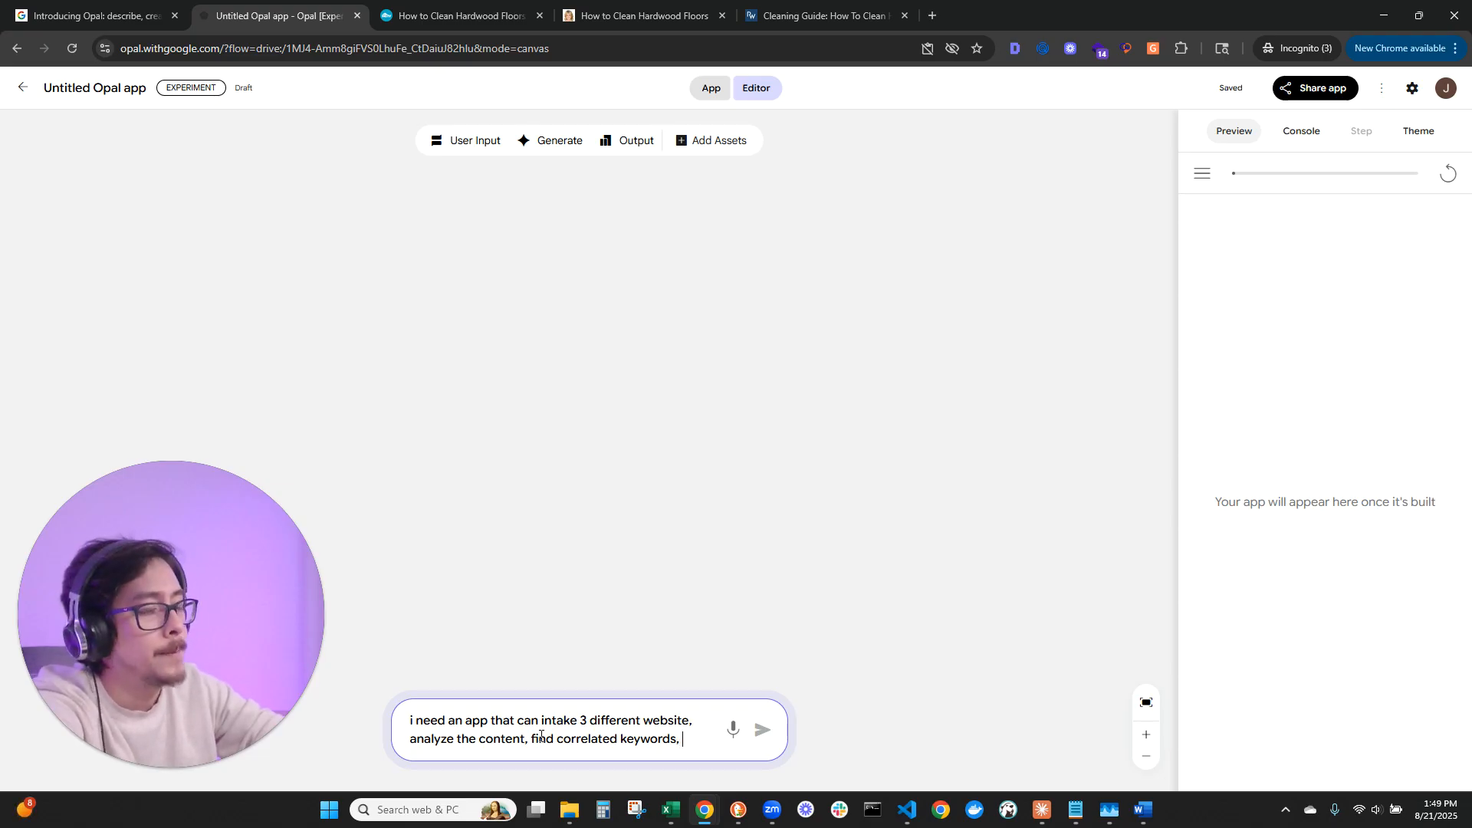
{"action": "type", "text": " which then has"}
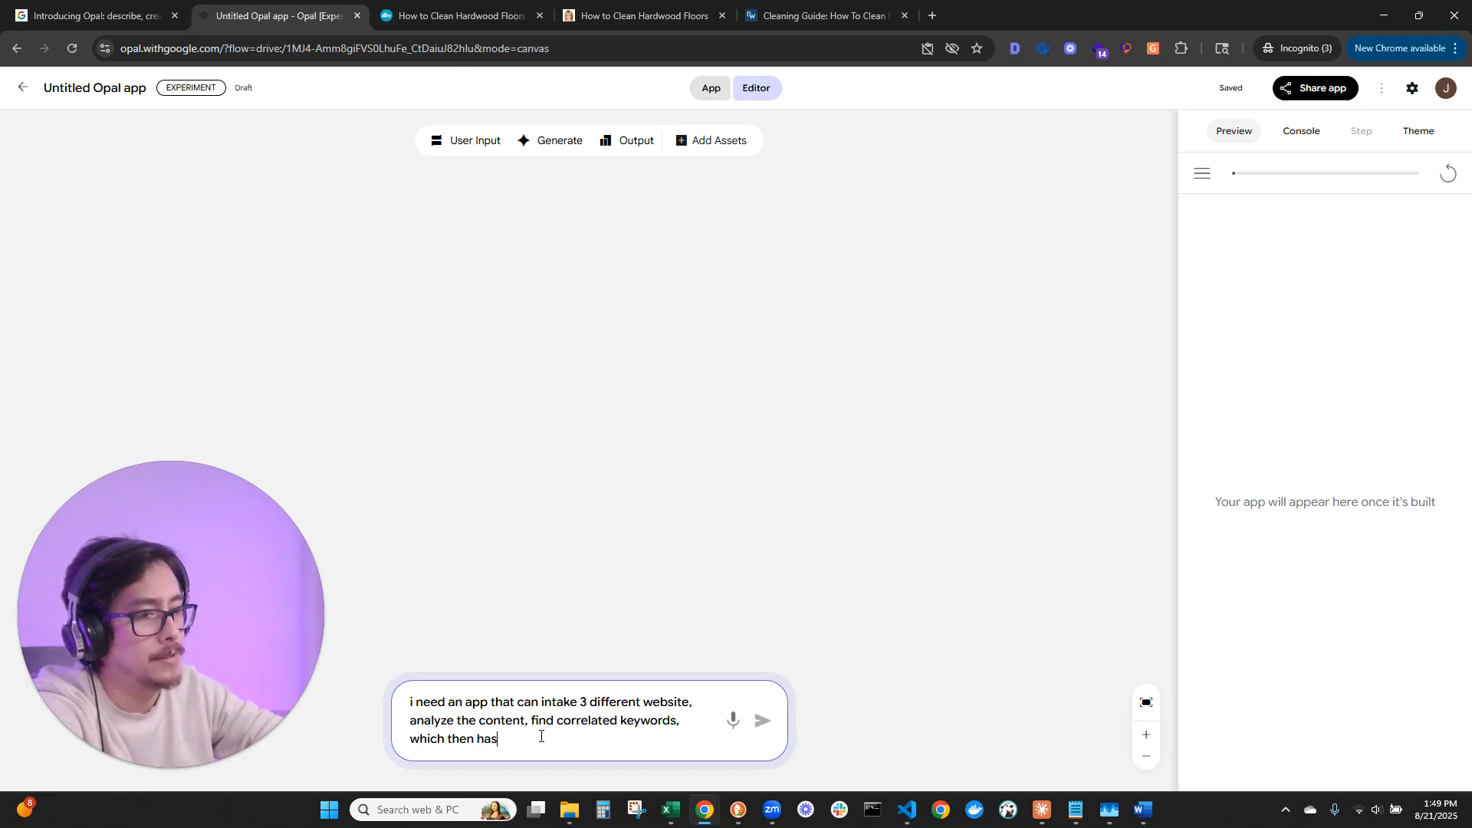
{"action": "key", "text": "BackSpace"}
{"action": "key", "text": "BackSpace"}
{"action": "key", "text": "BackSpace"}
{"action": "type", "text": "pick "}
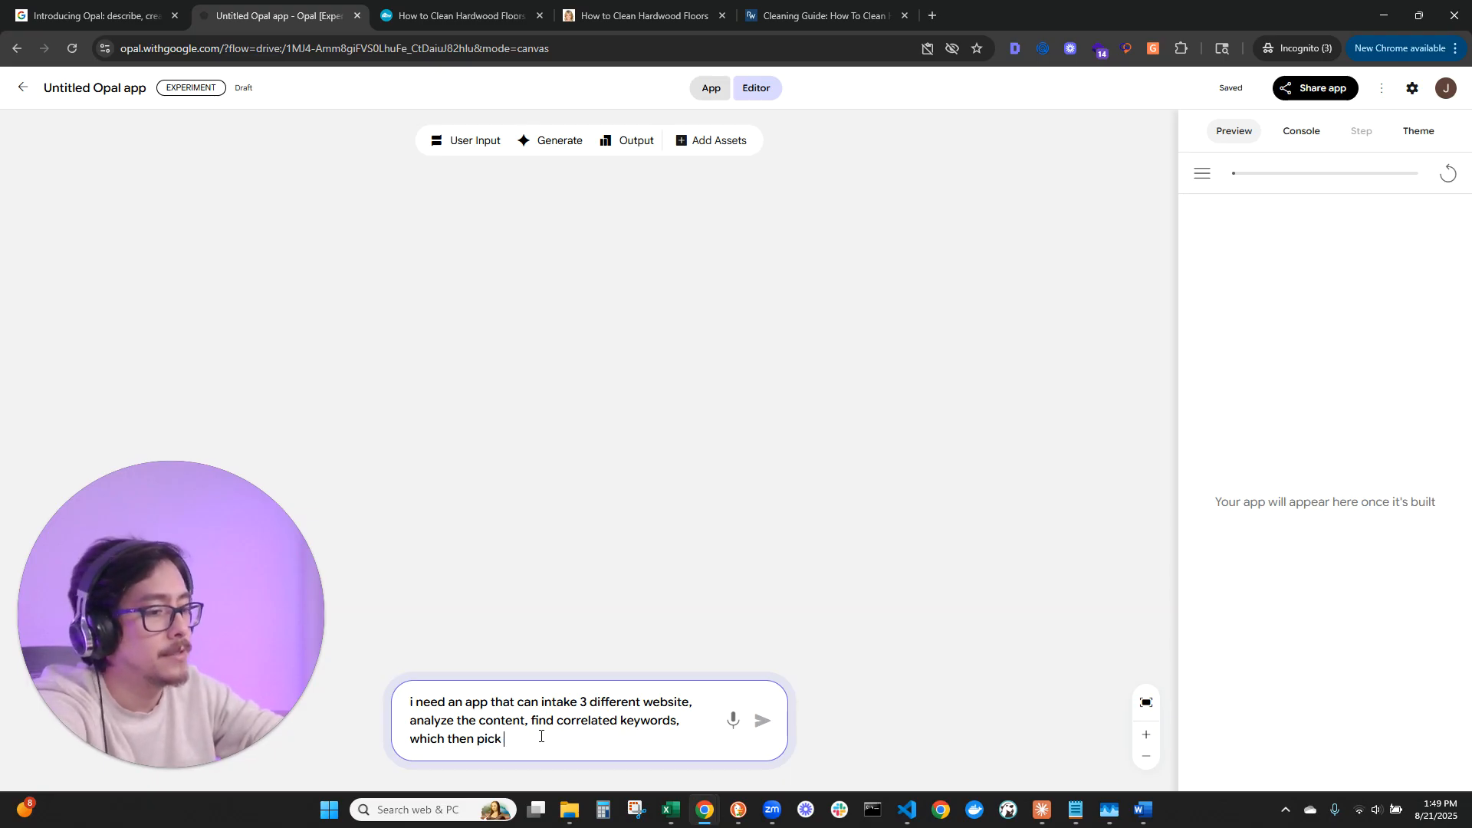
{"action": "type", "text": "the top 3"}
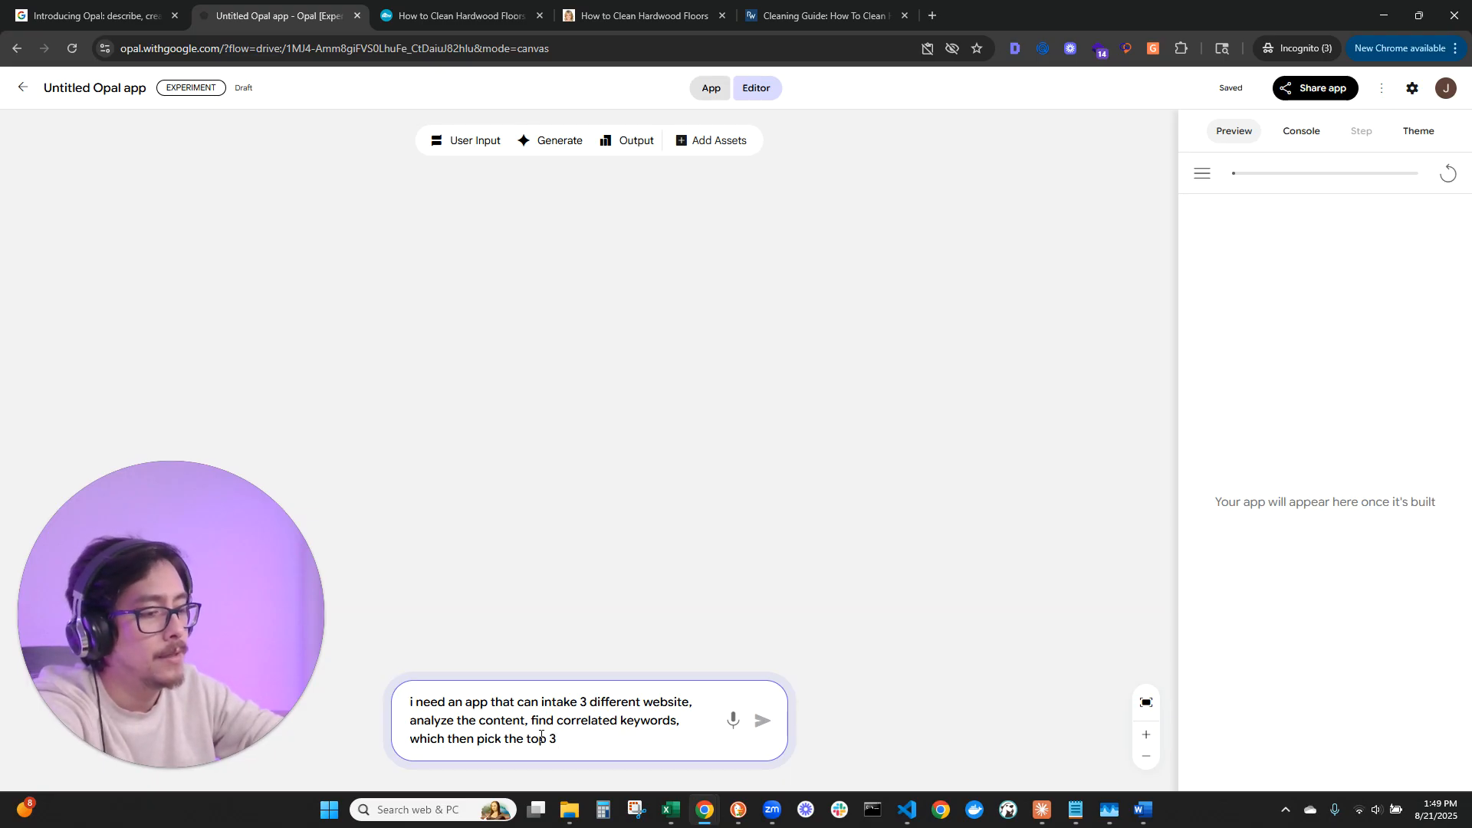
Complete the keyword-selection sentence of the description with "that a higher degree of ranking higher on google.".
{"action": "type", "text": " tha t"}
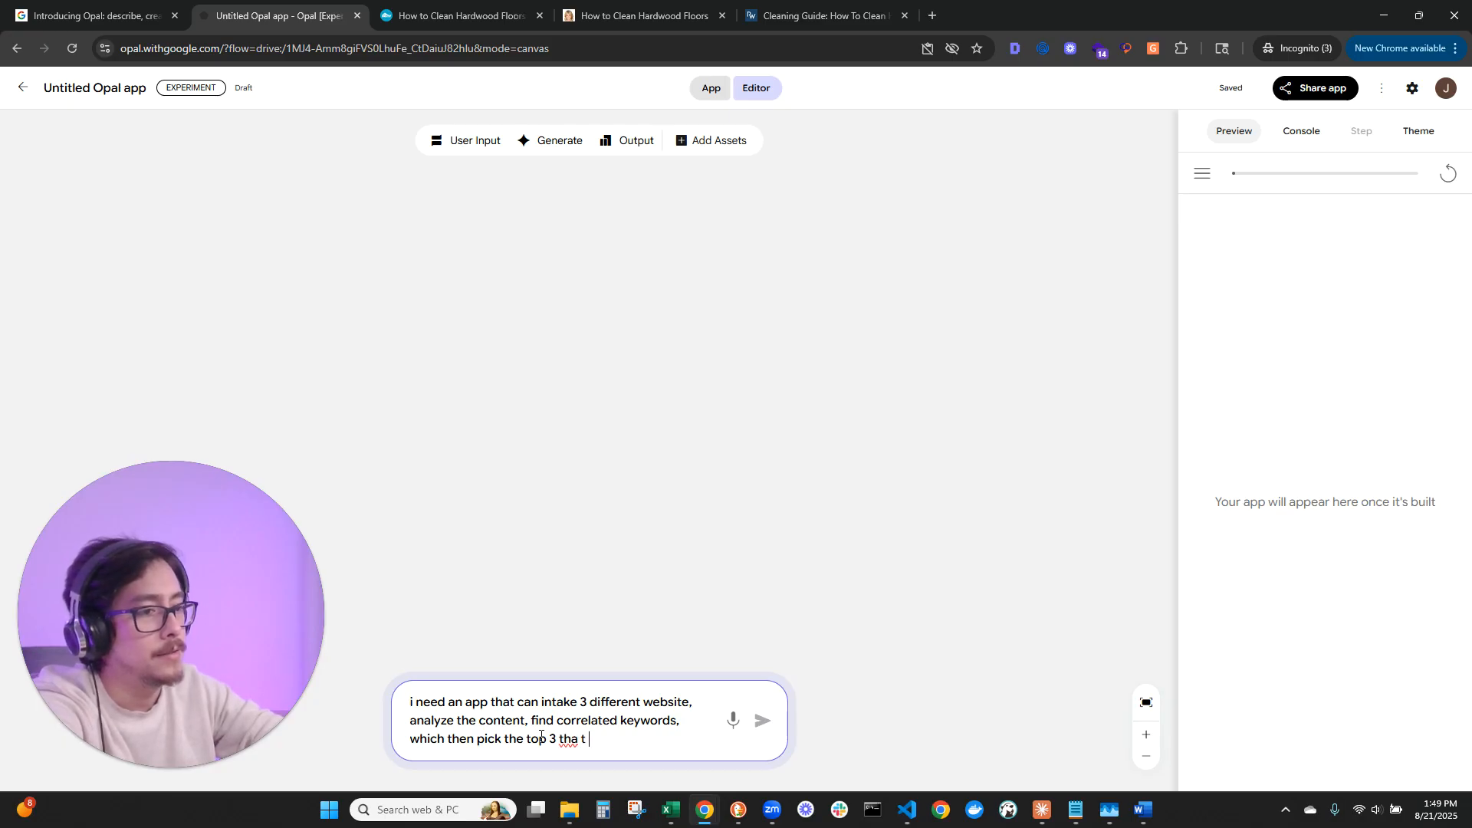
{"action": "key", "text": "BackSpace"}
{"action": "key", "text": "BackSpace"}
{"action": "key", "text": "BackSpace"}
{"action": "type", "text": "t a higher de"}
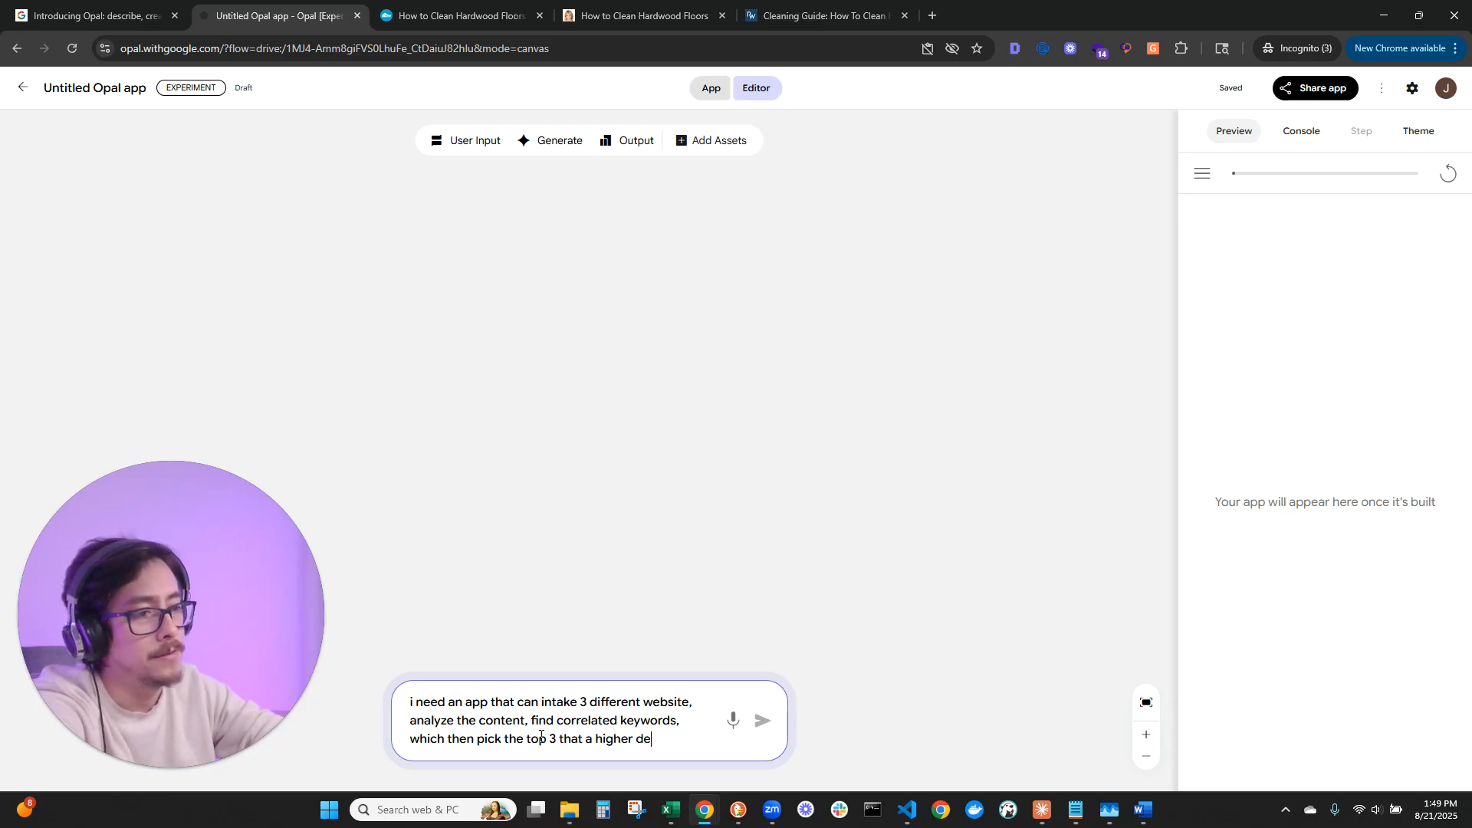
{"action": "type", "text": "gree of "}
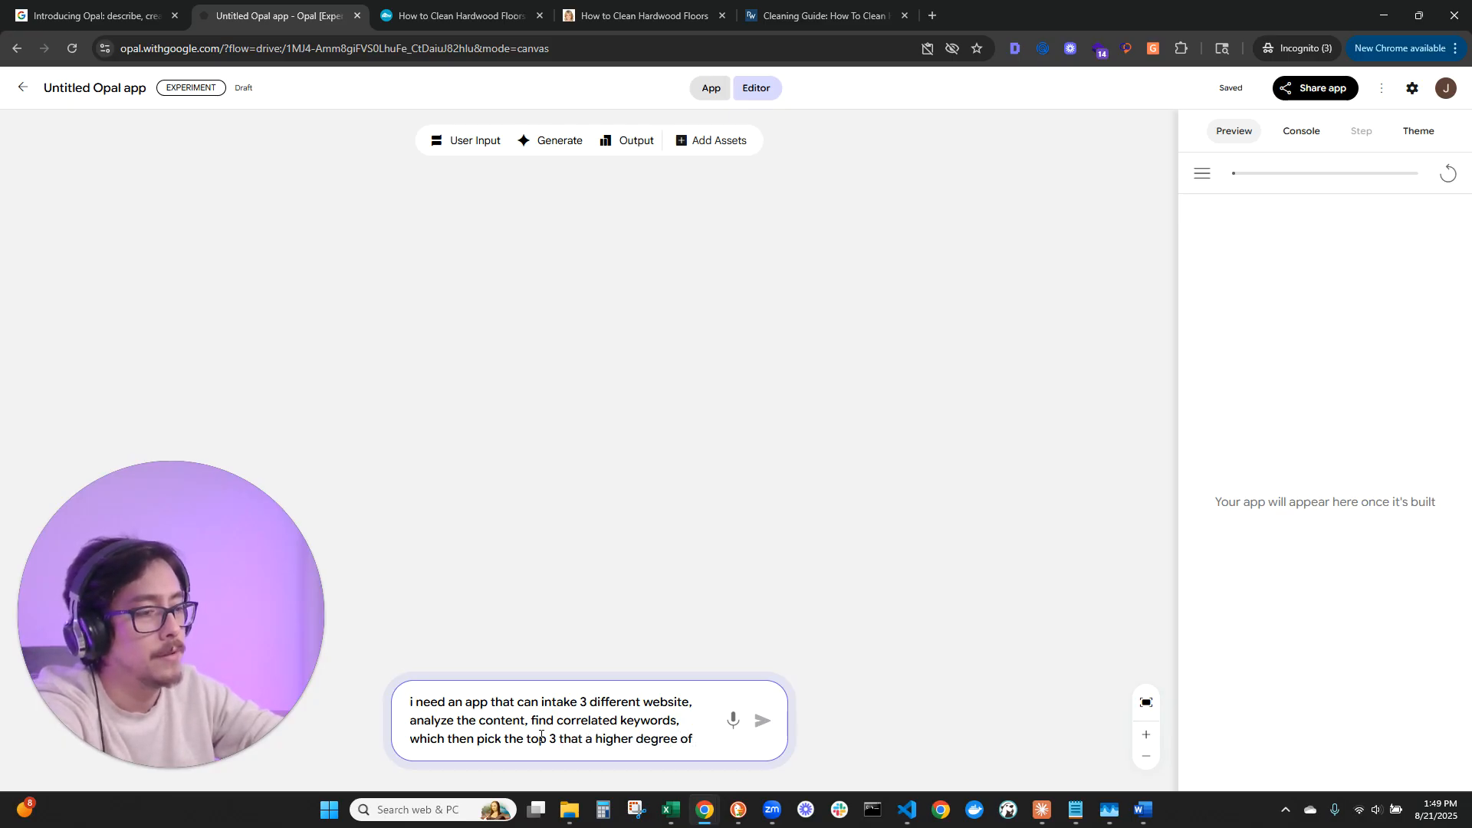
{"action": "type", "text": "ranking higher "}
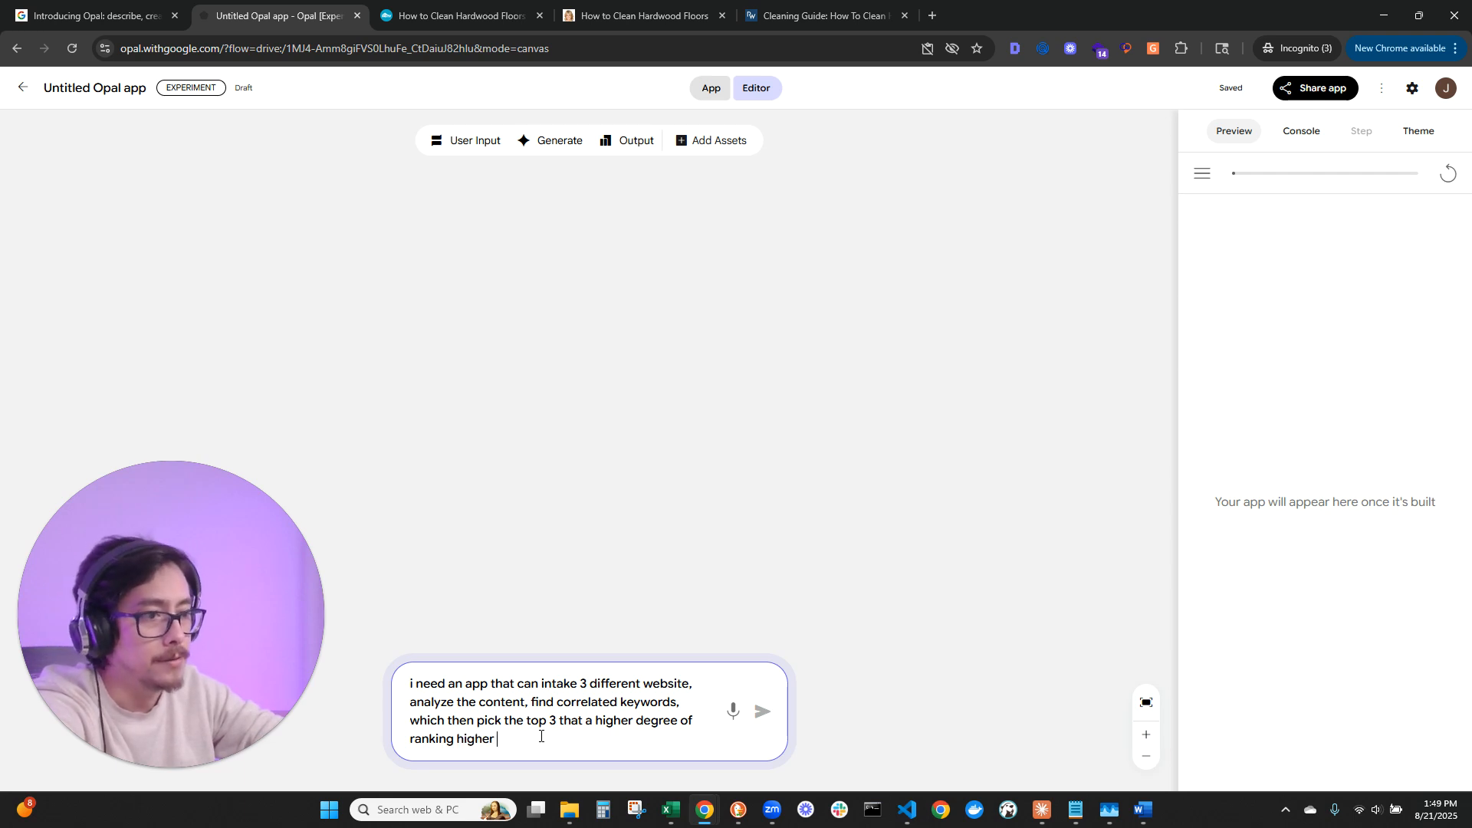
{"action": "type", "text": "on google. t"}
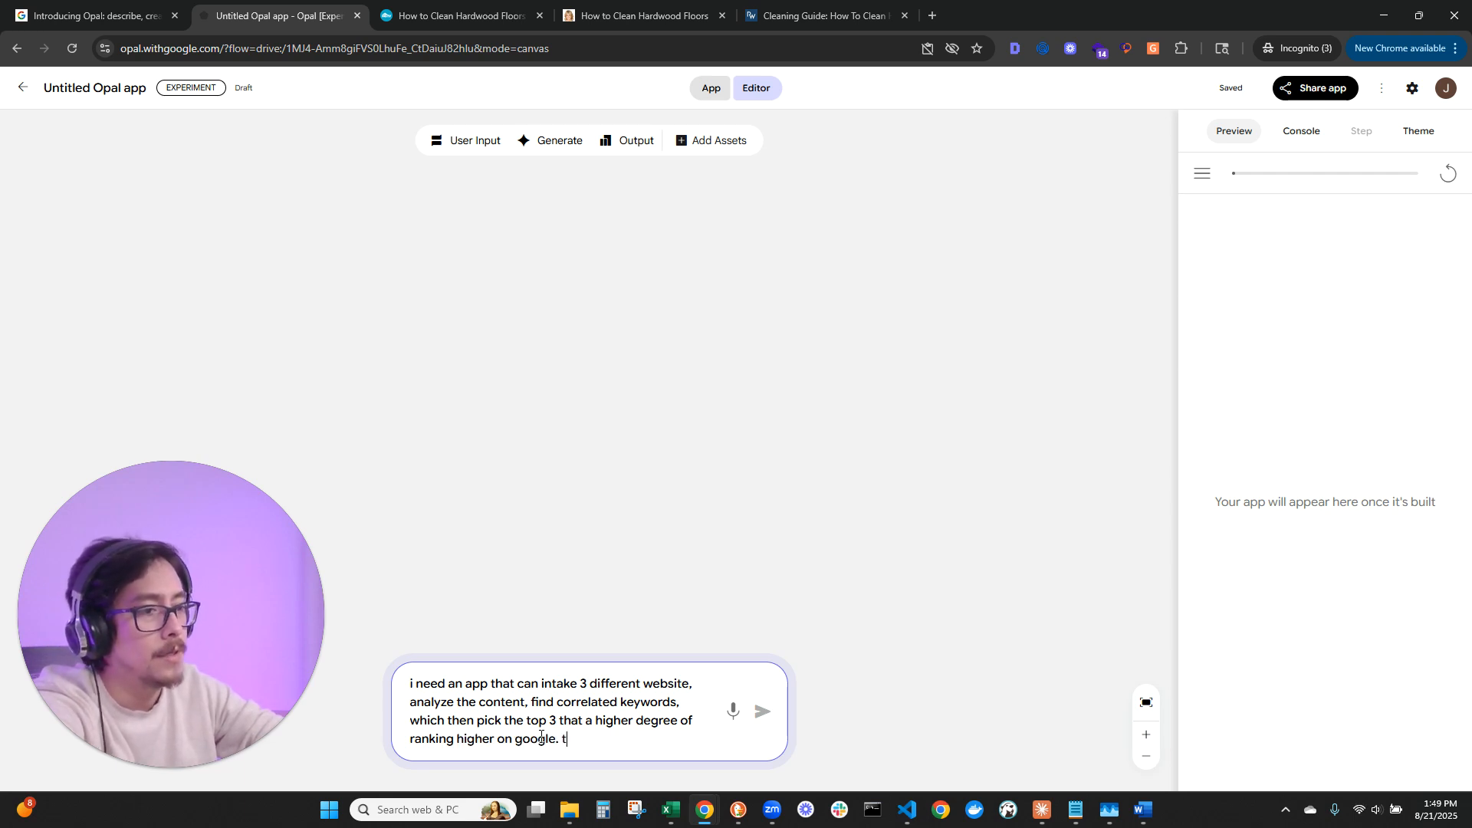
Add "those keywords will then be used in a blog" to the app description.
{"action": "type", "text": "hose c"}
{"action": "key", "text": "BackSpace"}
{"action": "type", "text": "keywords"}
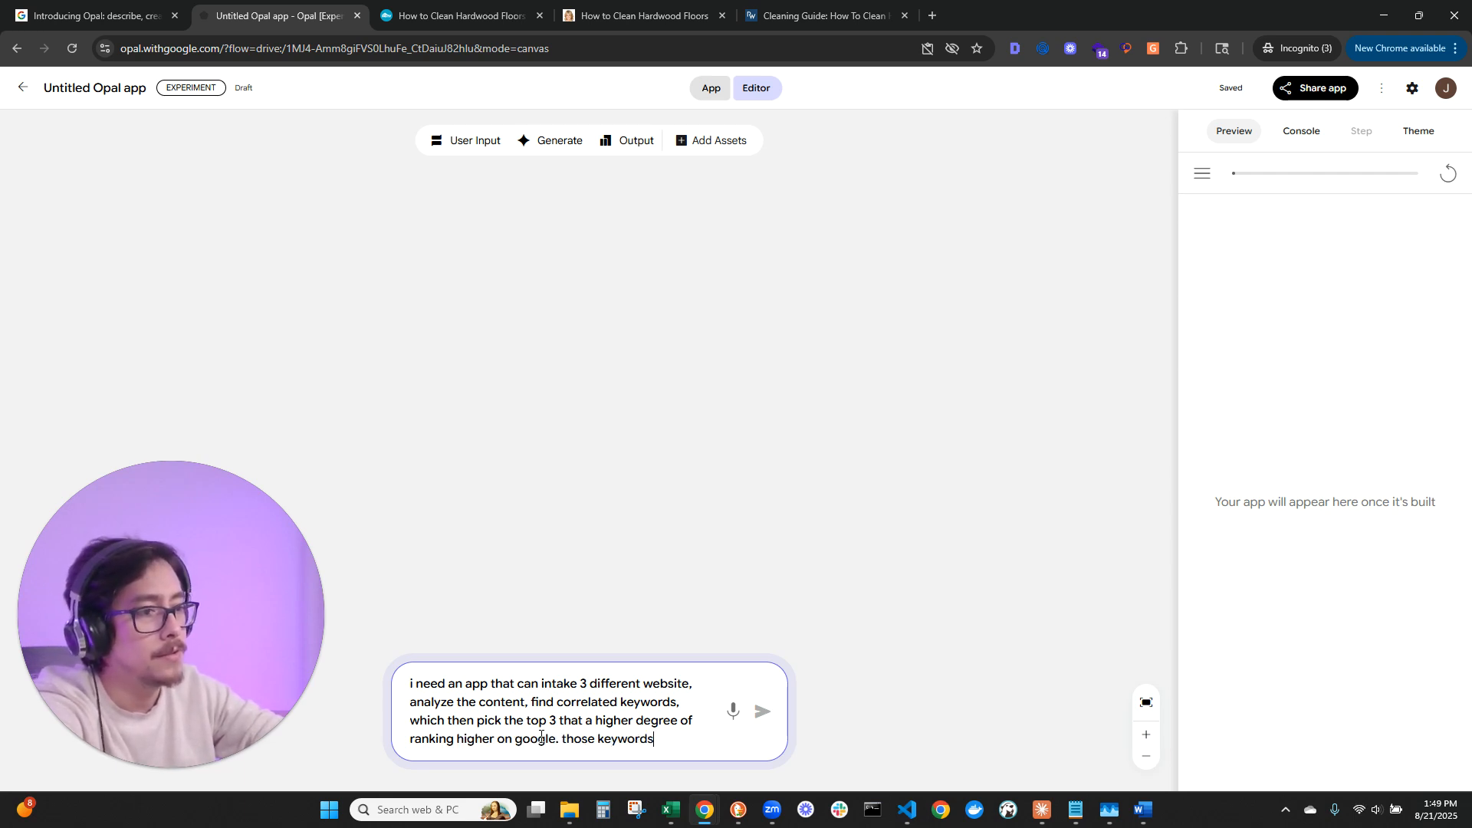
{"action": "type", "text": " will theyn be"}
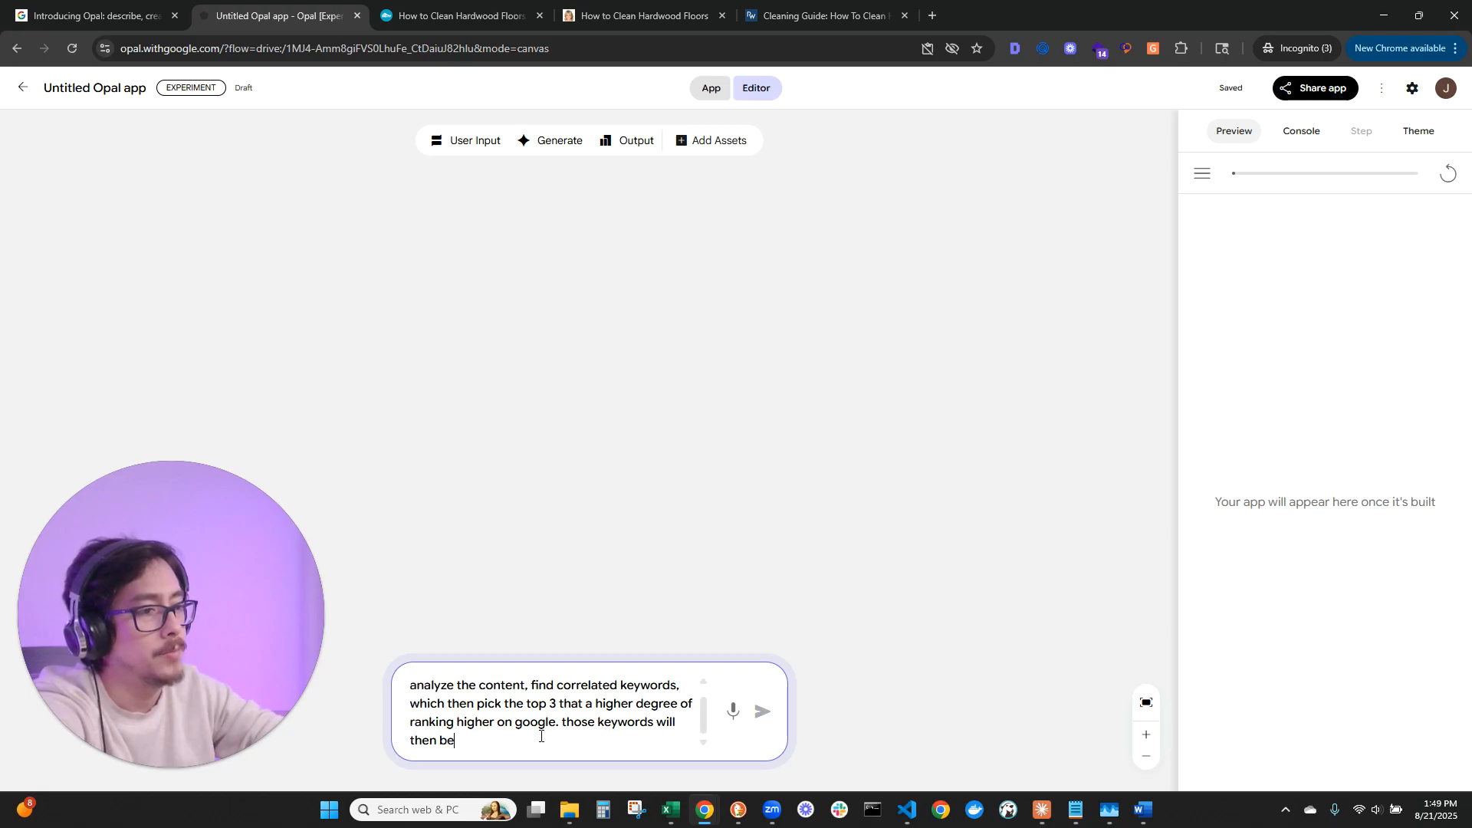
{"action": "type", "text": " used a"}
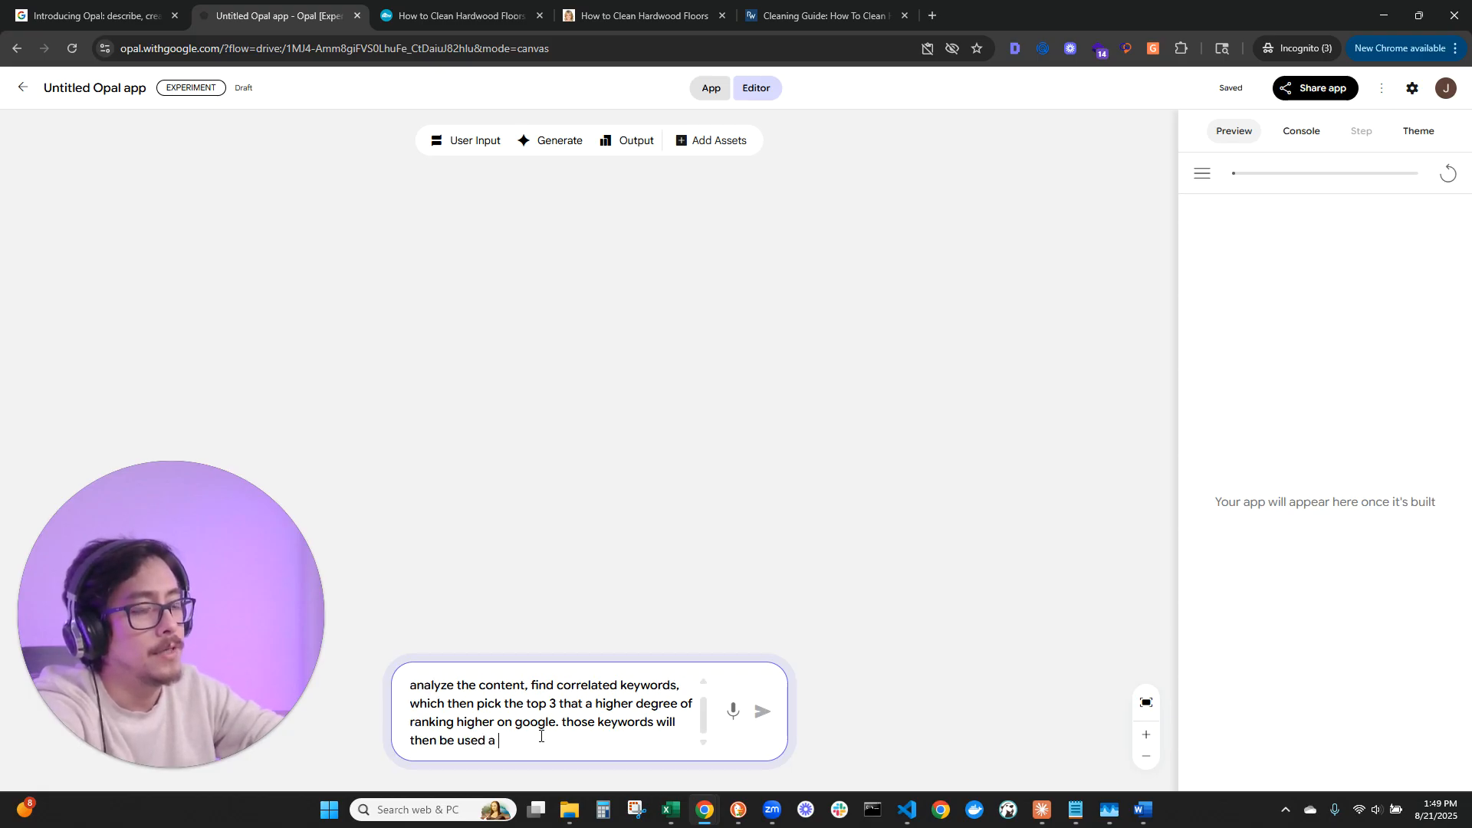
{"action": "key", "text": "BackSpace"}
{"action": "key", "text": "BackSpace"}
{"action": "type", "text": "in"}
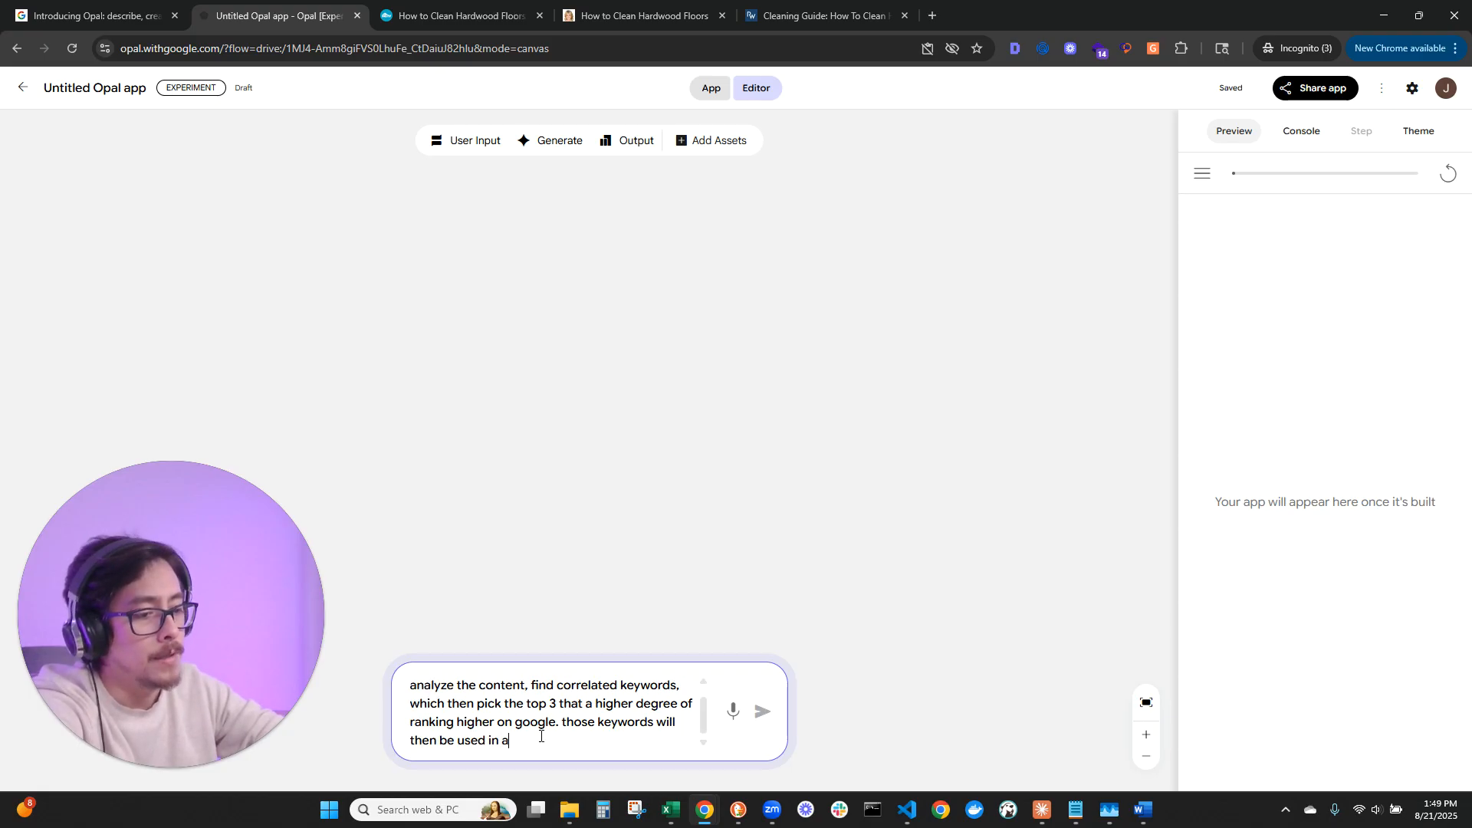
{"action": "type", "text": " a blog"}
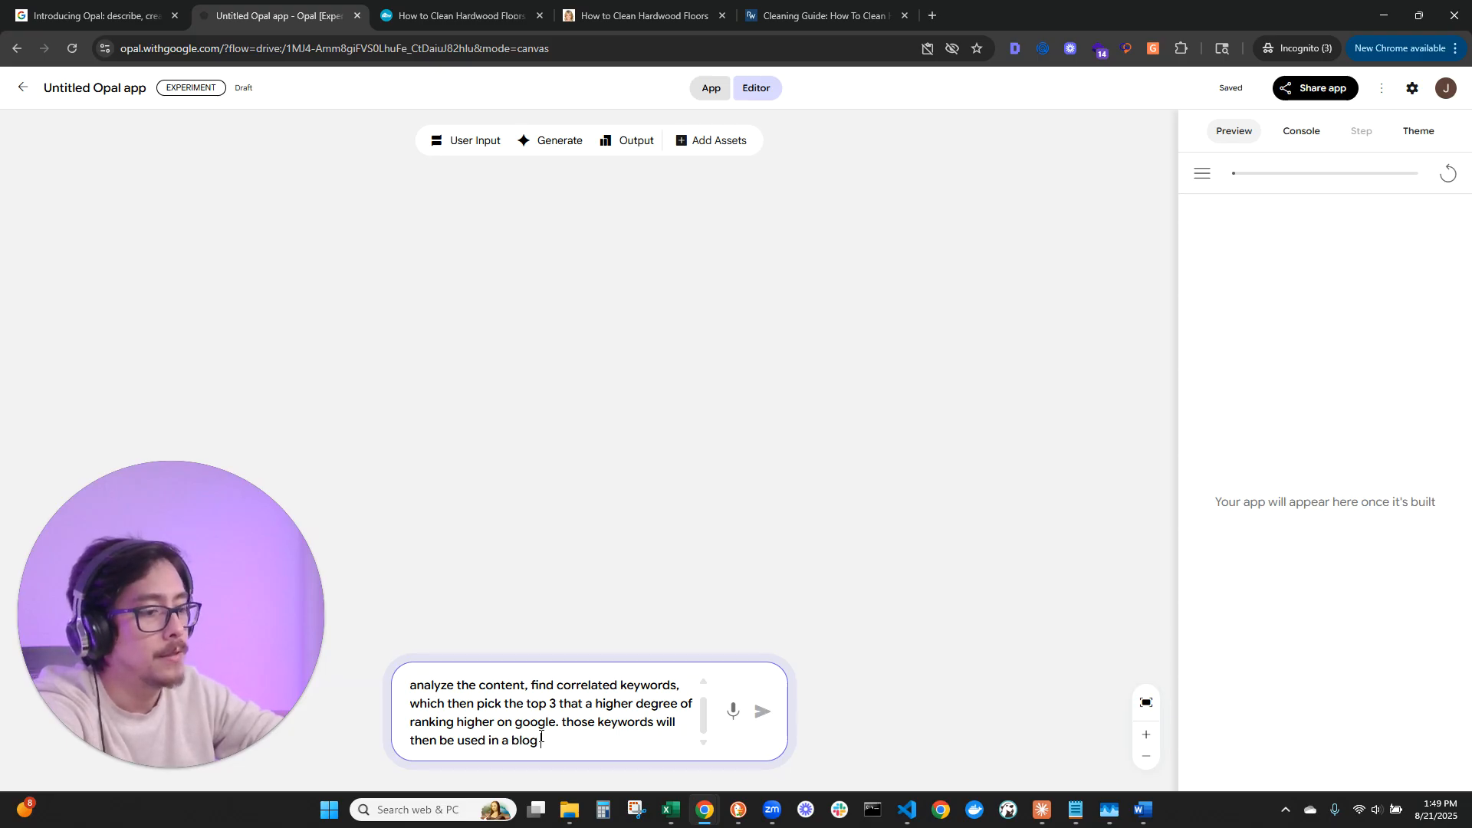
{"action": "type", "text": " that"}
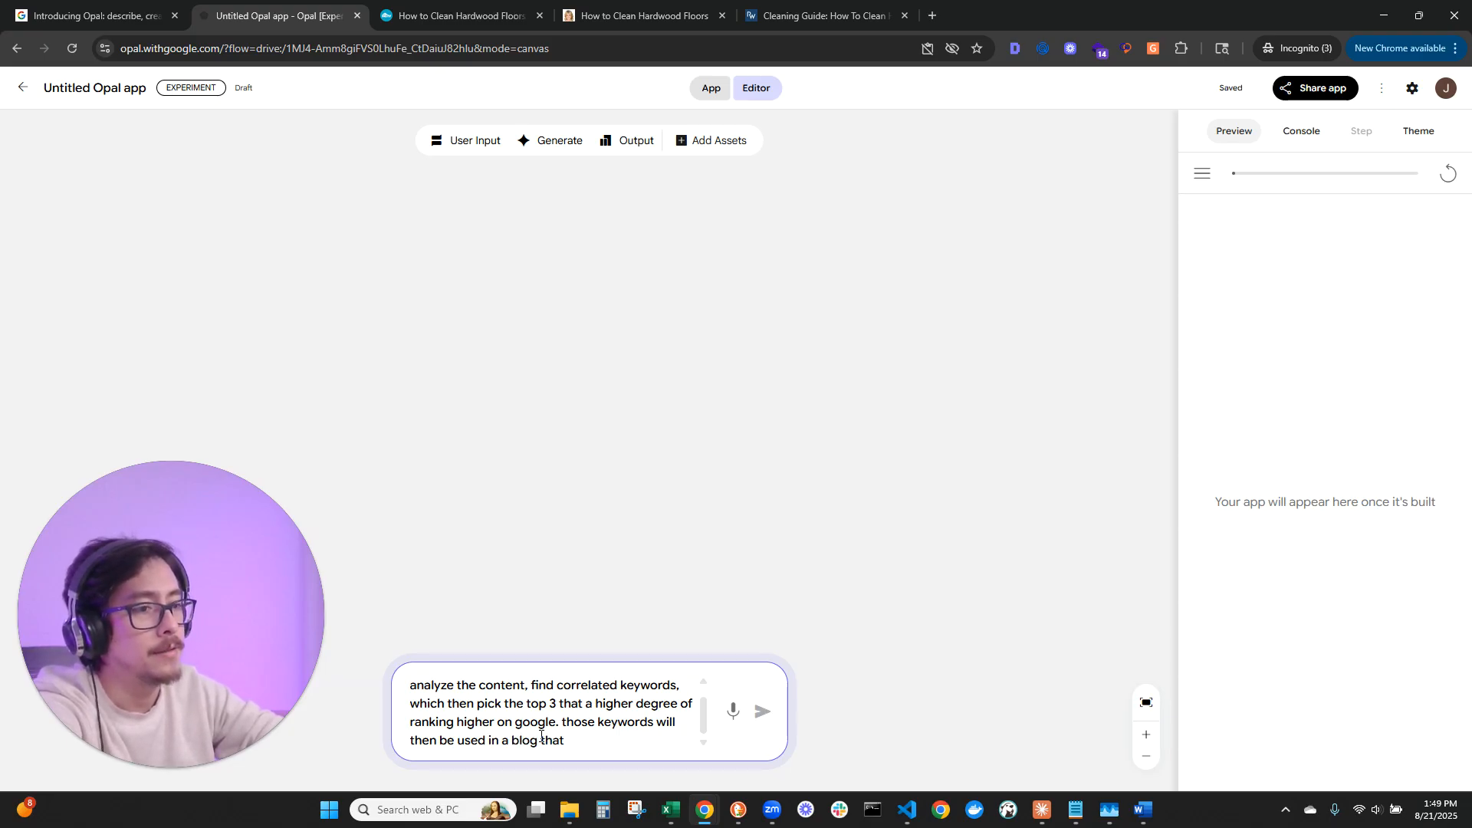
{"action": "type", "text": " come fro"}
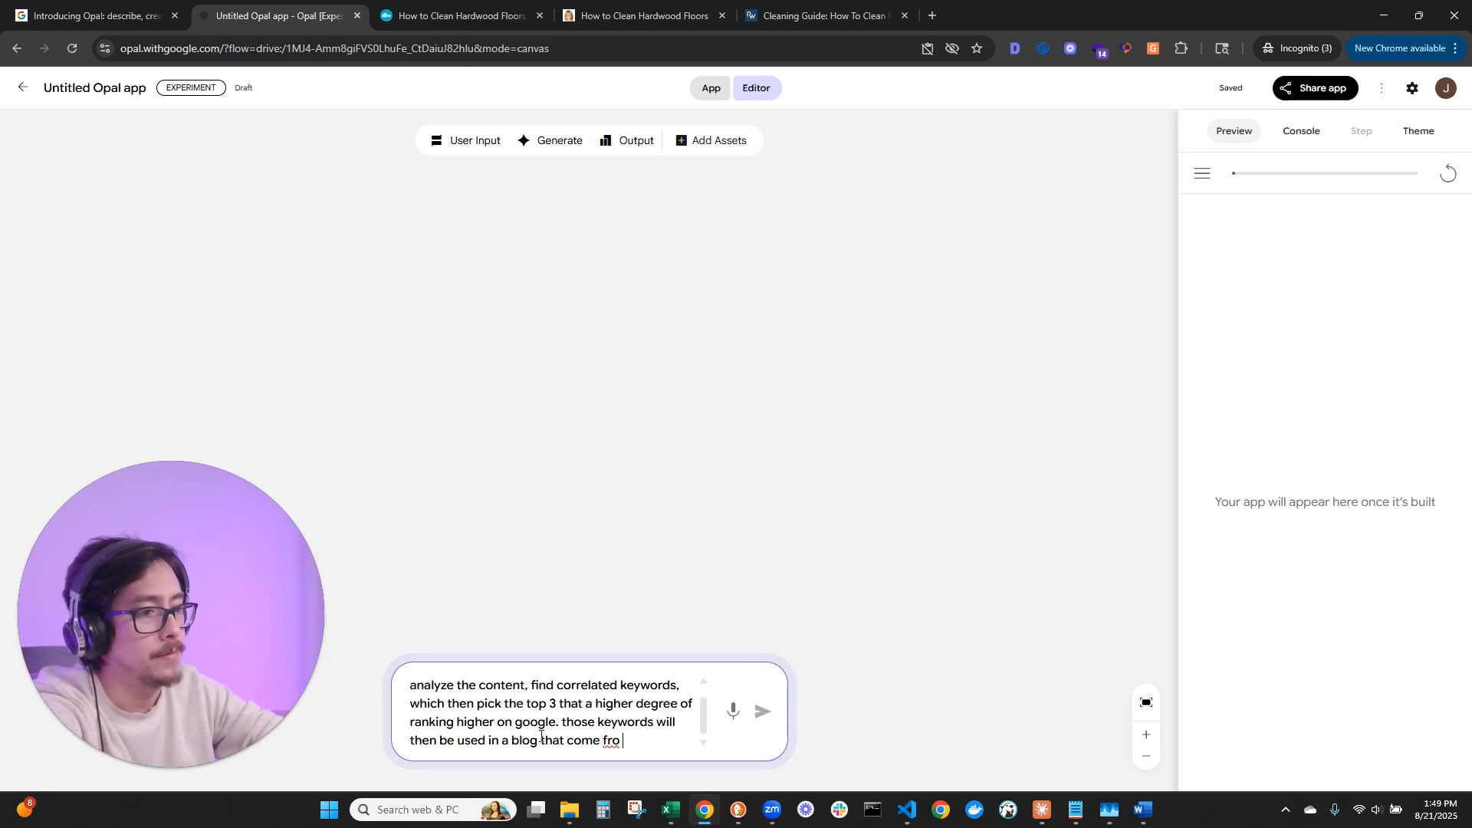
{"action": "key", "text": "BackSpace"}
{"action": "key", "text": "BackSpace"}
{"action": "key", "text": "BackSpace"}
{"action": "key", "text": "BackSpace"}
{"action": "key", "text": "BackSpace"}
{"action": "key", "text": "BackSpace"}
{"action": "key", "text": "BackSpace"}
{"action": "key", "text": "BackSpace"}
{"action": "key", "text": "BackSpace"}
{"action": "key", "text": "BackSpace"}
{"action": "key", "text": "BackSpace"}
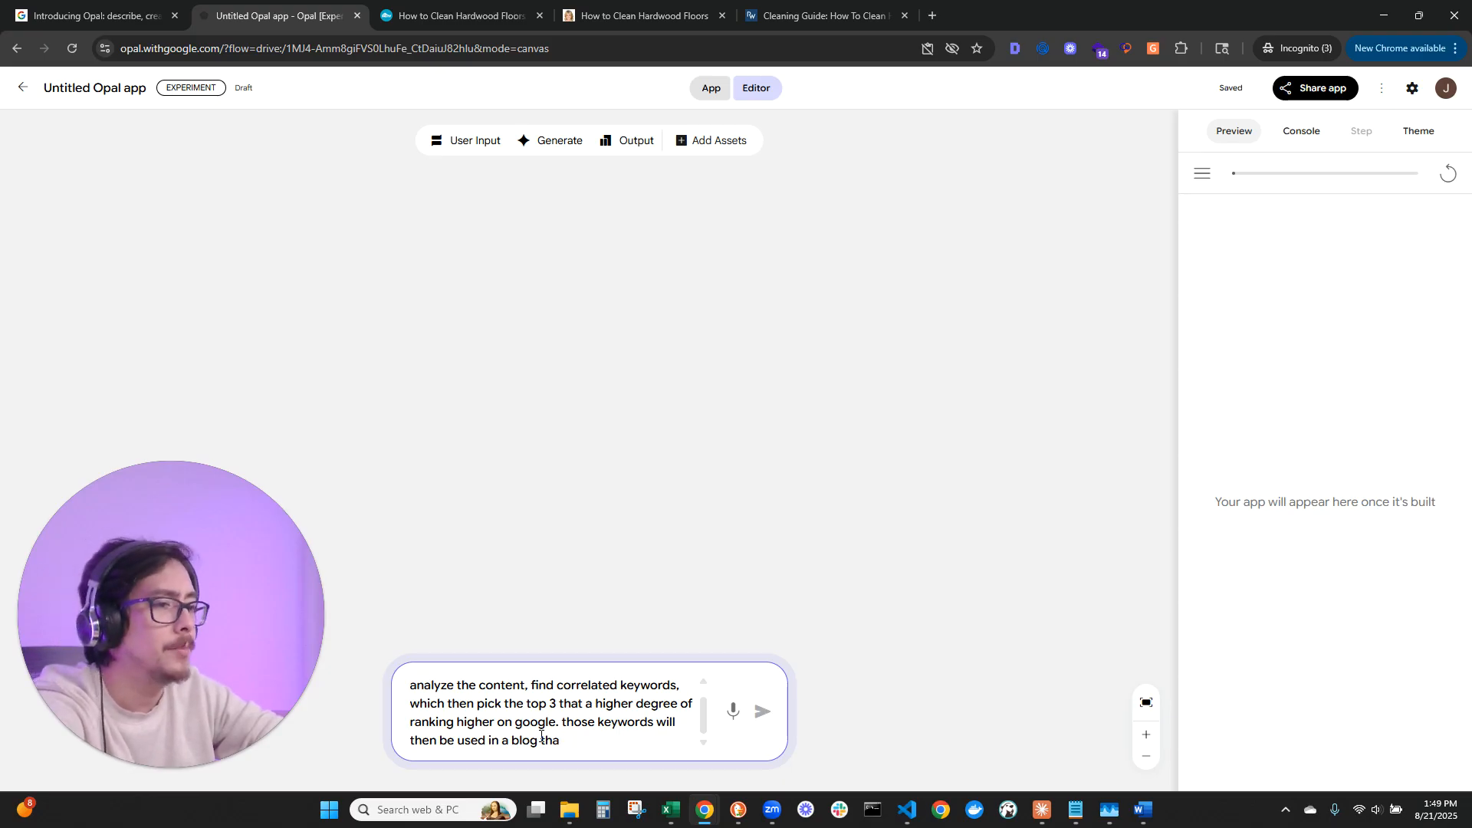
{"action": "key", "text": "BackSpace"}
{"action": "key", "text": "BackSpace"}
{"action": "key", "text": "BackSpace"}
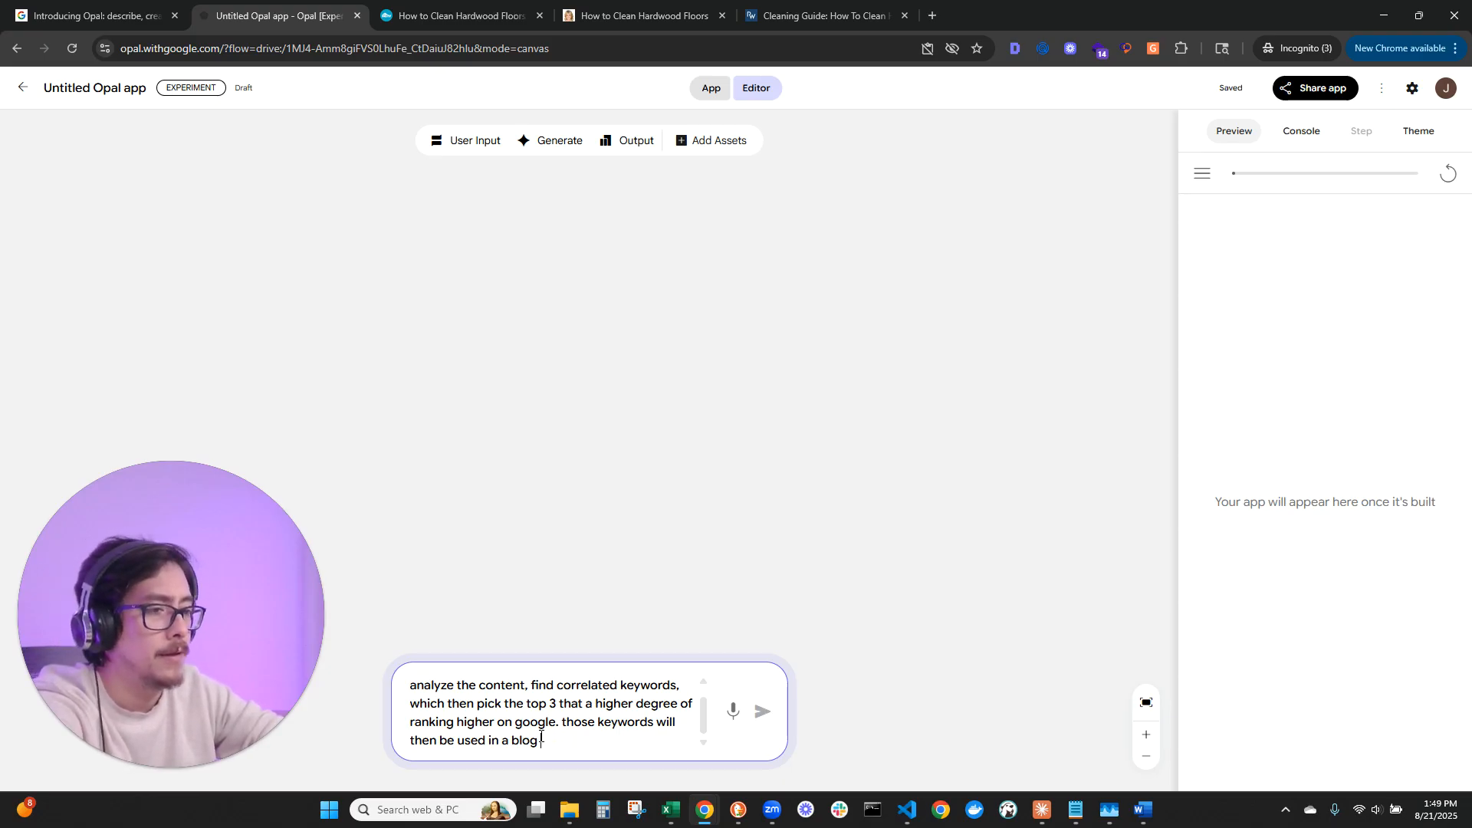
Continue the blog sentence of the app description with "that has the same or similar topic as the".
{"action": "type", "text": "that has the same topic"}
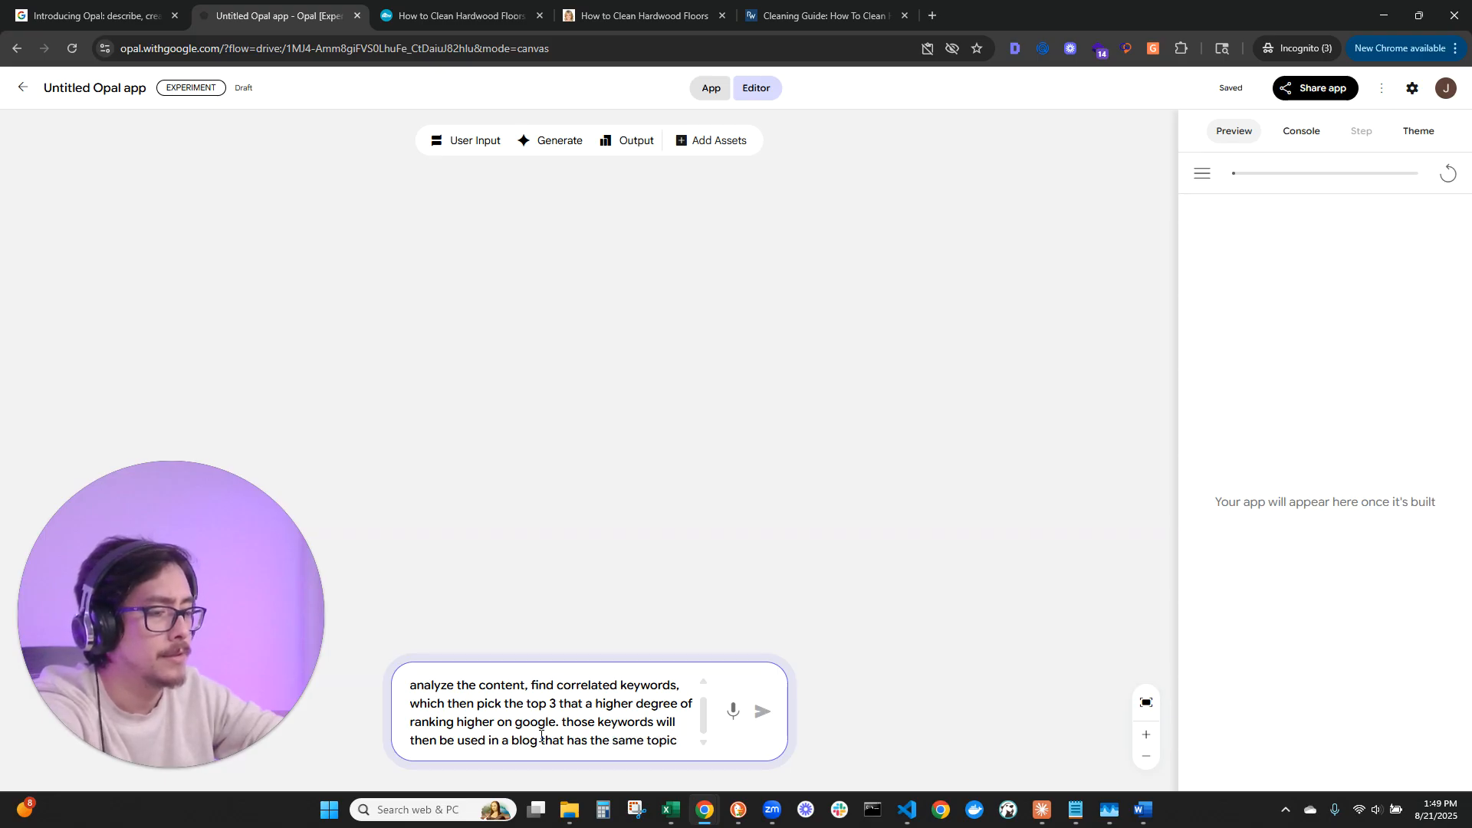
{"action": "type", "text": " as the"}
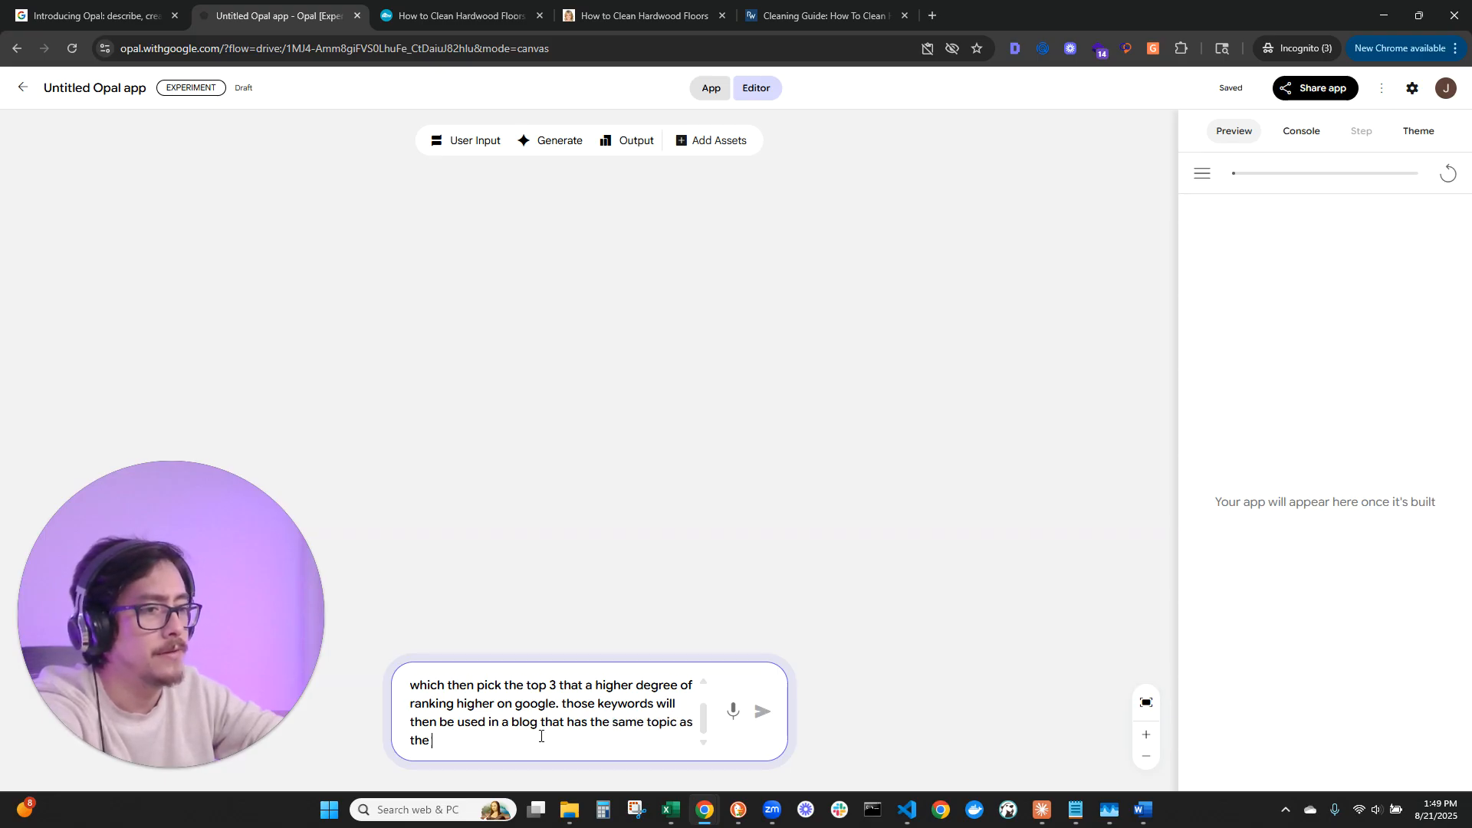
{"action": "key", "text": "ctrl+Left"}
{"action": "key", "text": "ctrl+Left"}
{"action": "key", "text": "ctrl+Left"}
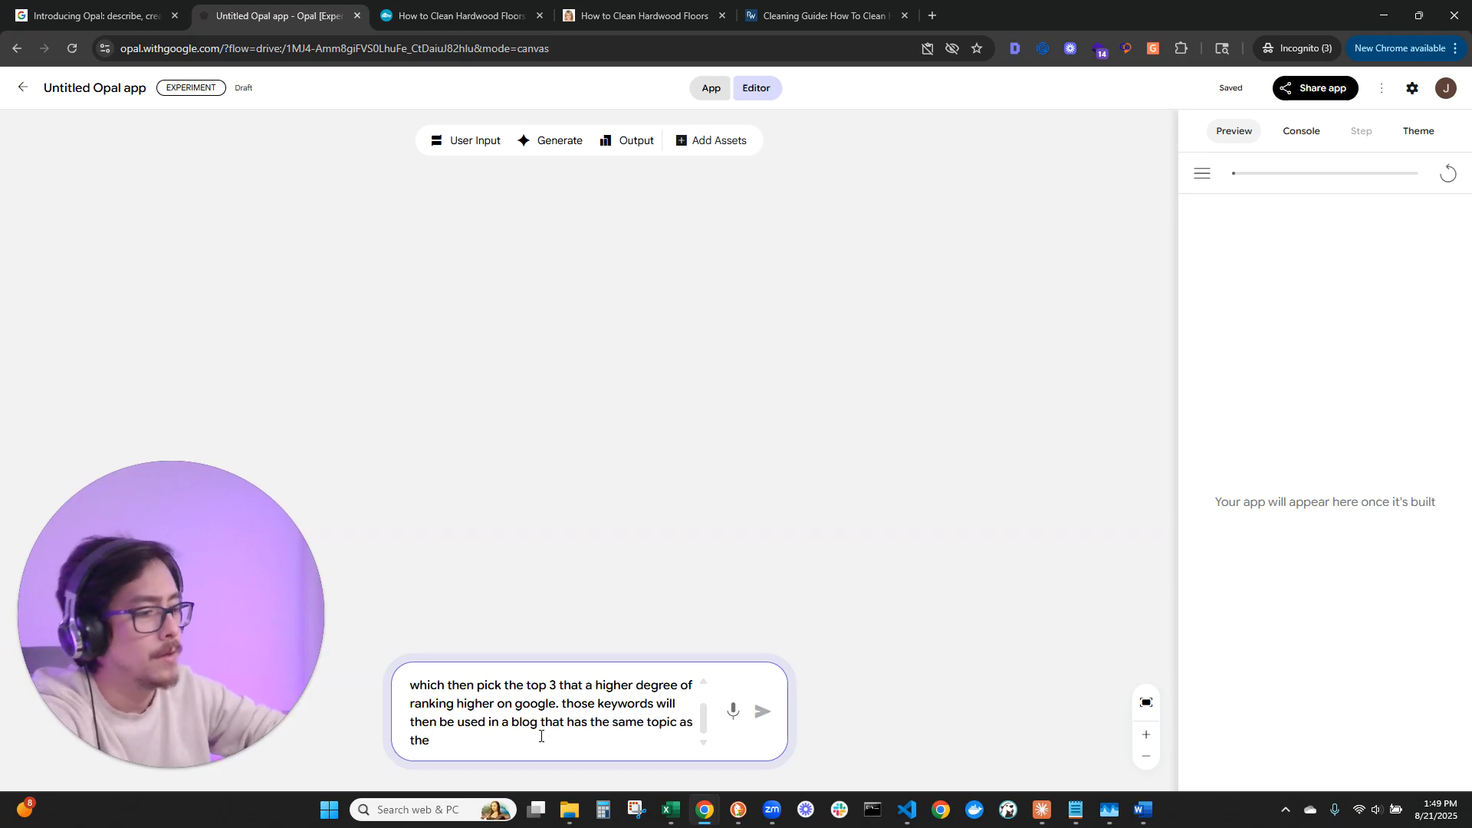
{"action": "type", "text": "or similar"}
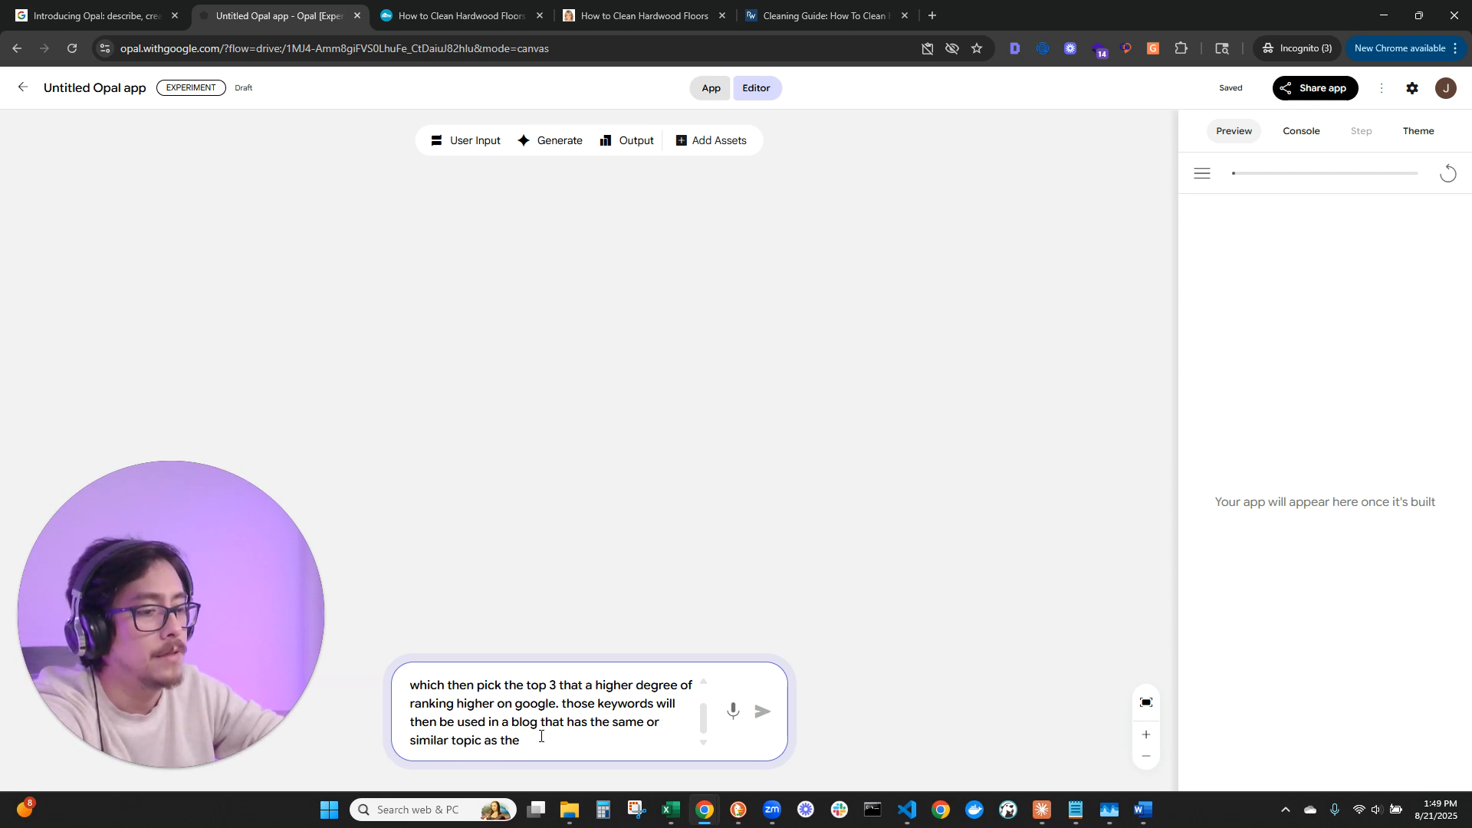
Finish the topic sentence of the app description with "3 pages that are being analyzed.".
{"action": "type", "text": "we"}
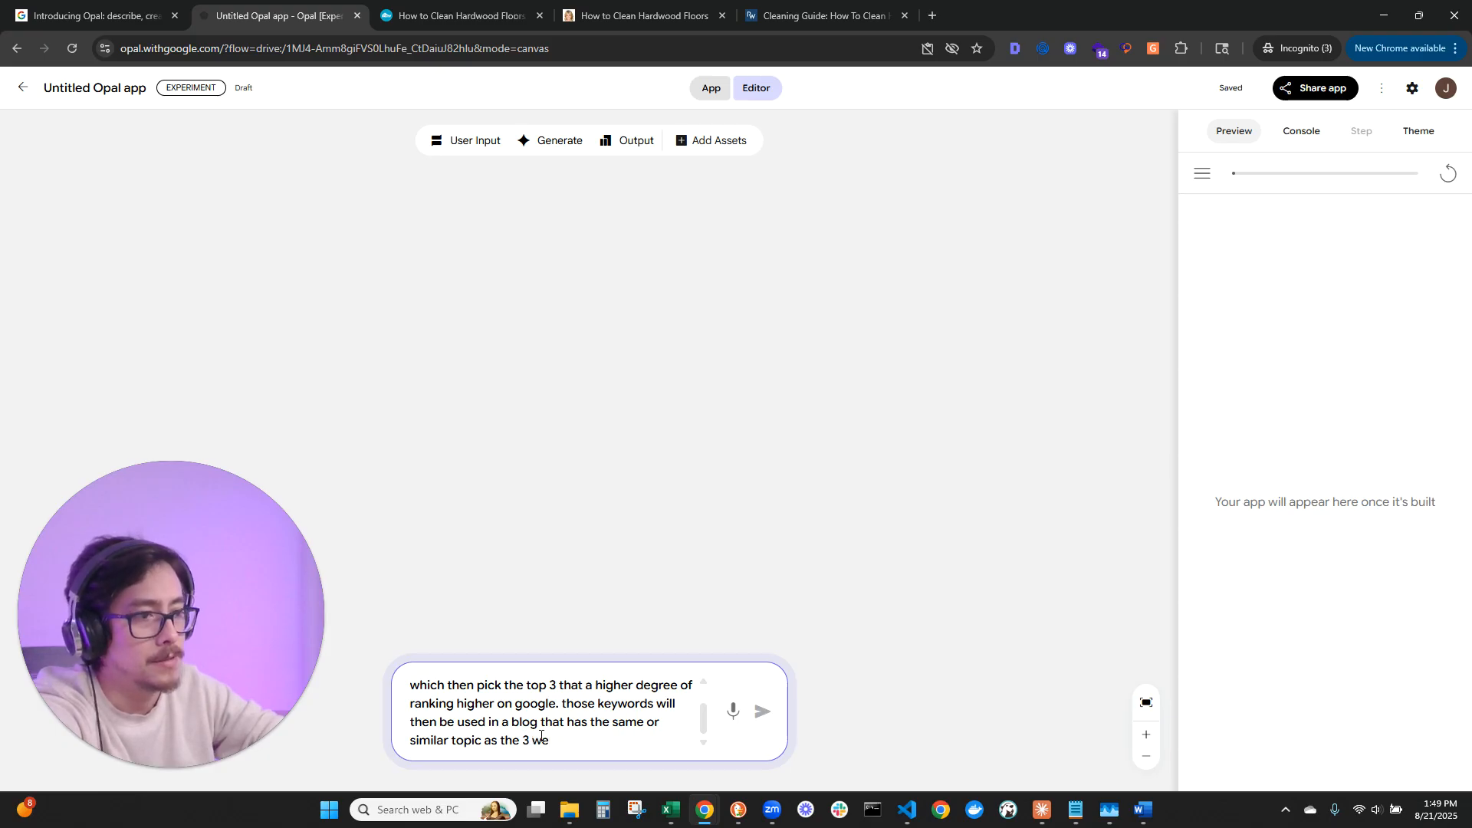
{"action": "type", "text": "pages hat are being a"}
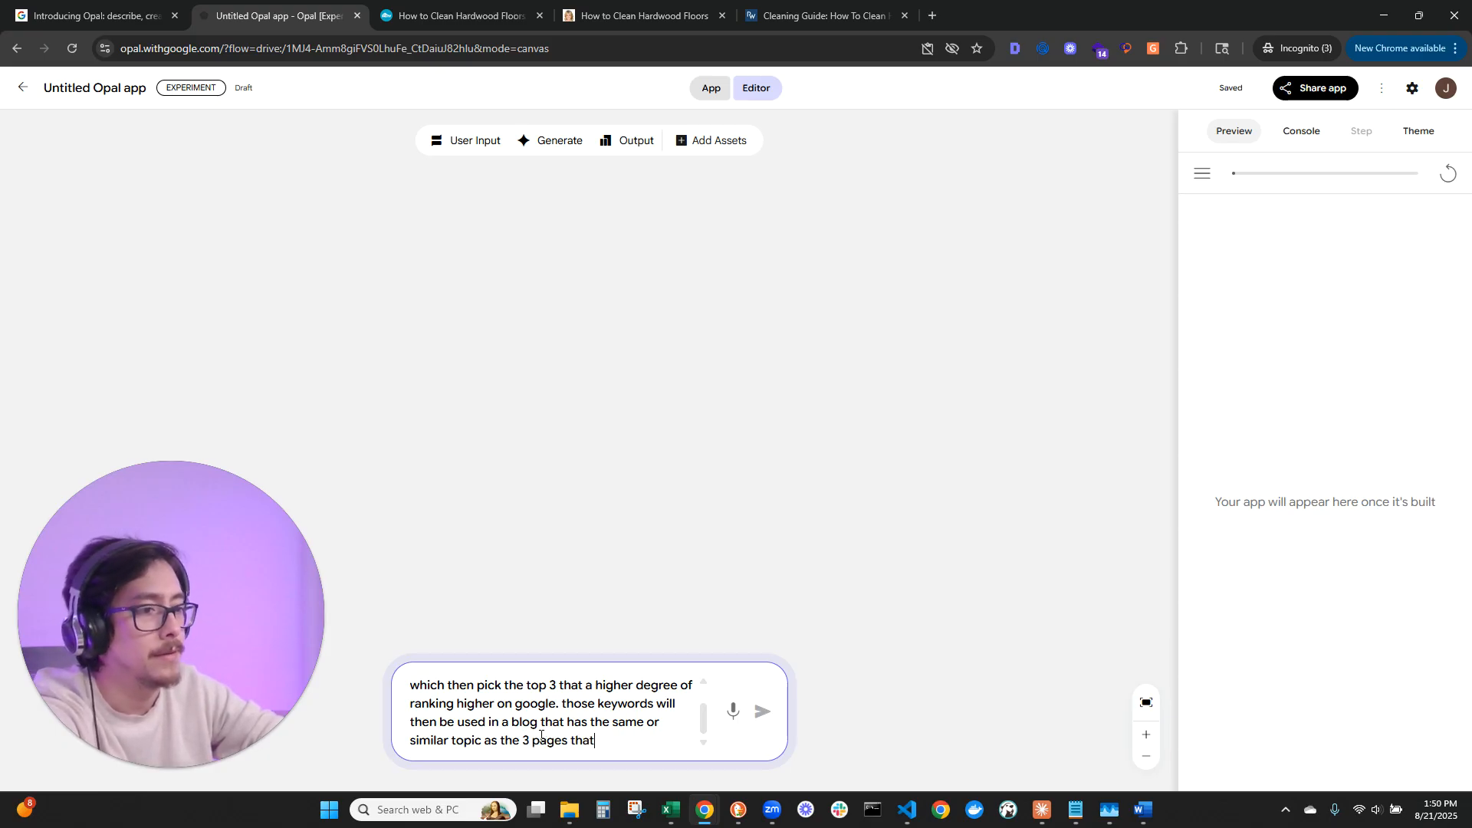
{"action": "type", "text": "nal"}
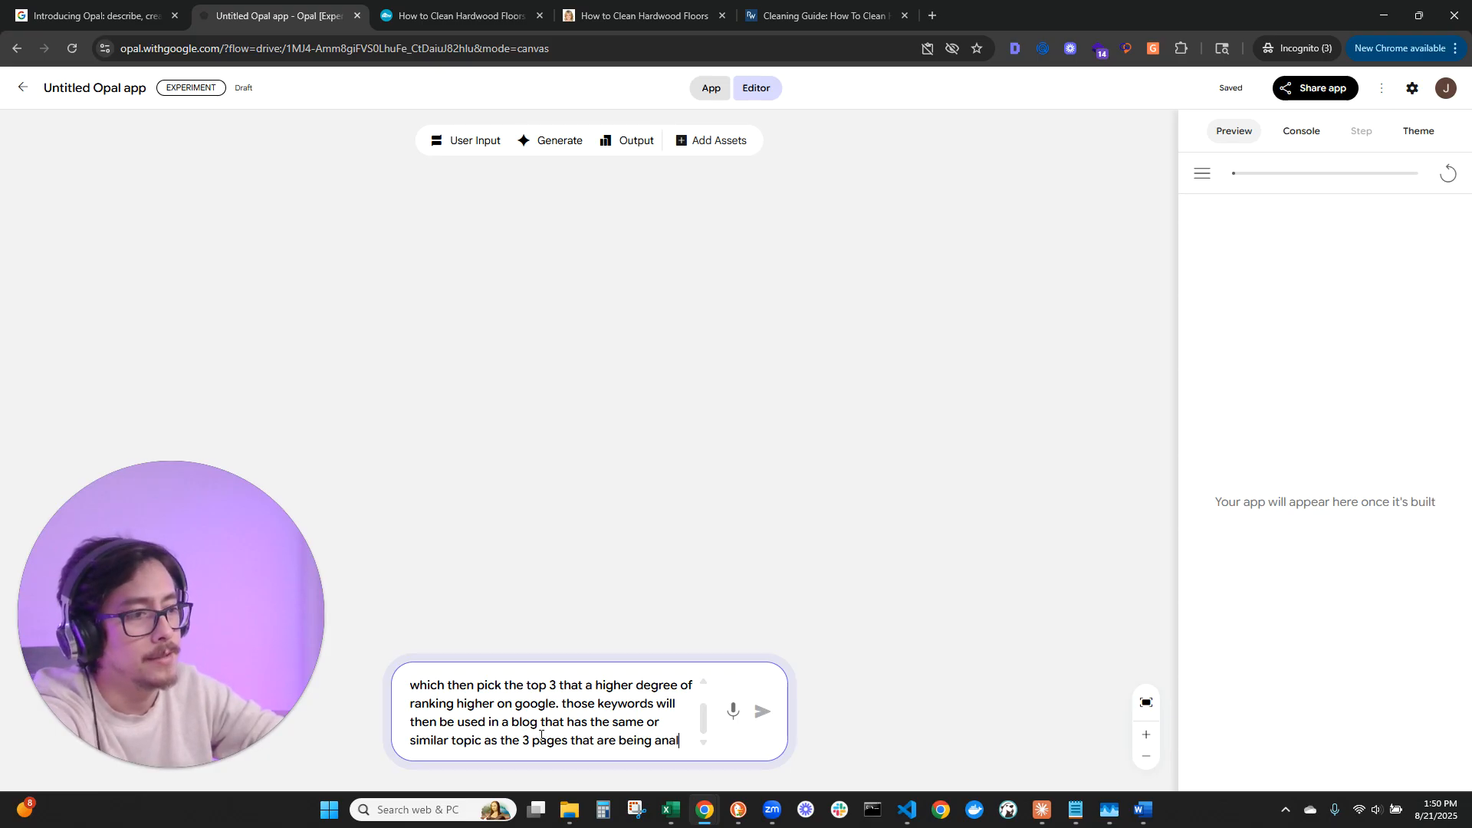
{"action": "type", "text": "y"}
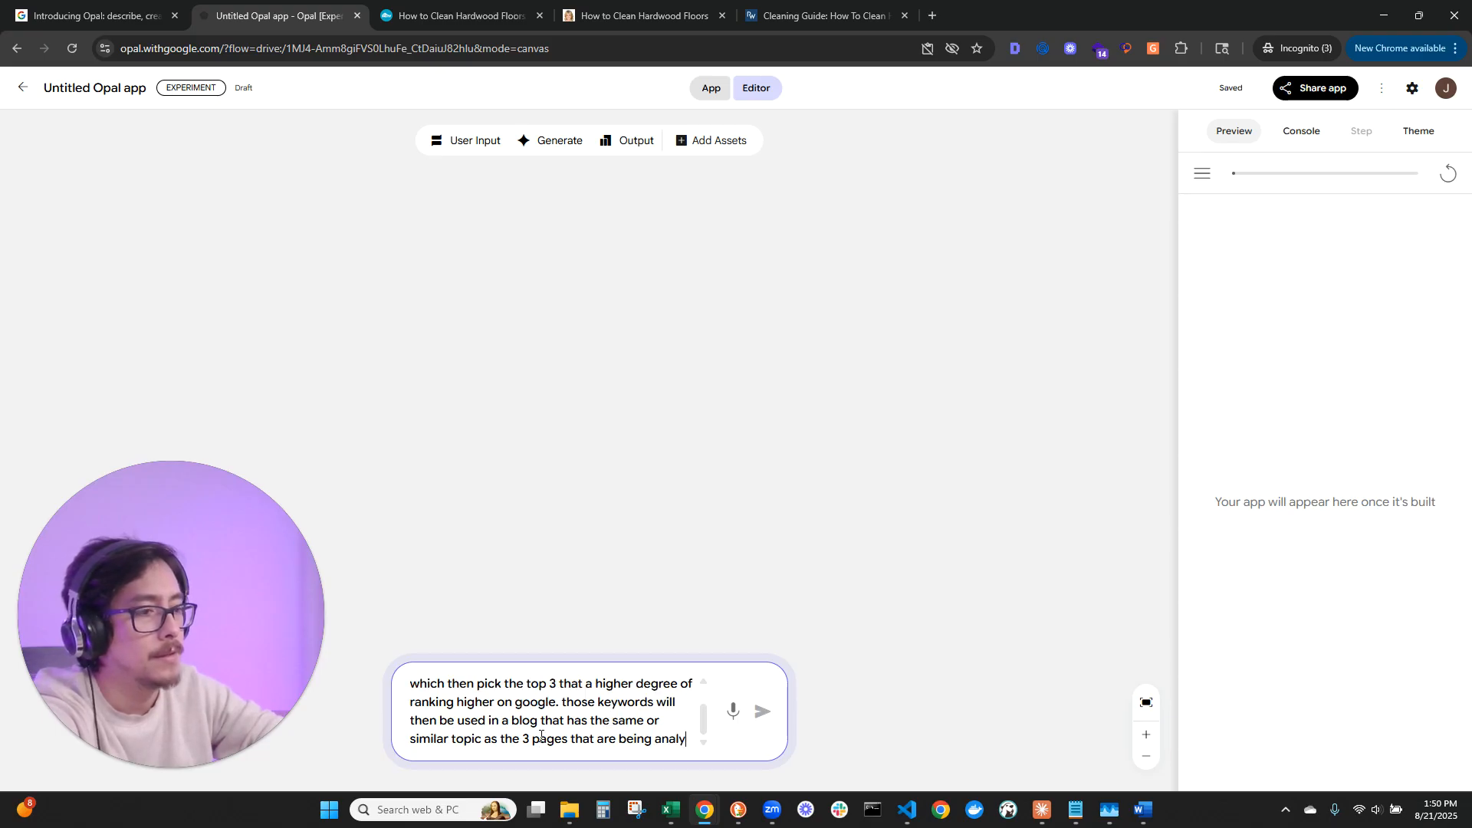
{"action": "type", "text": "zed. before prod"}
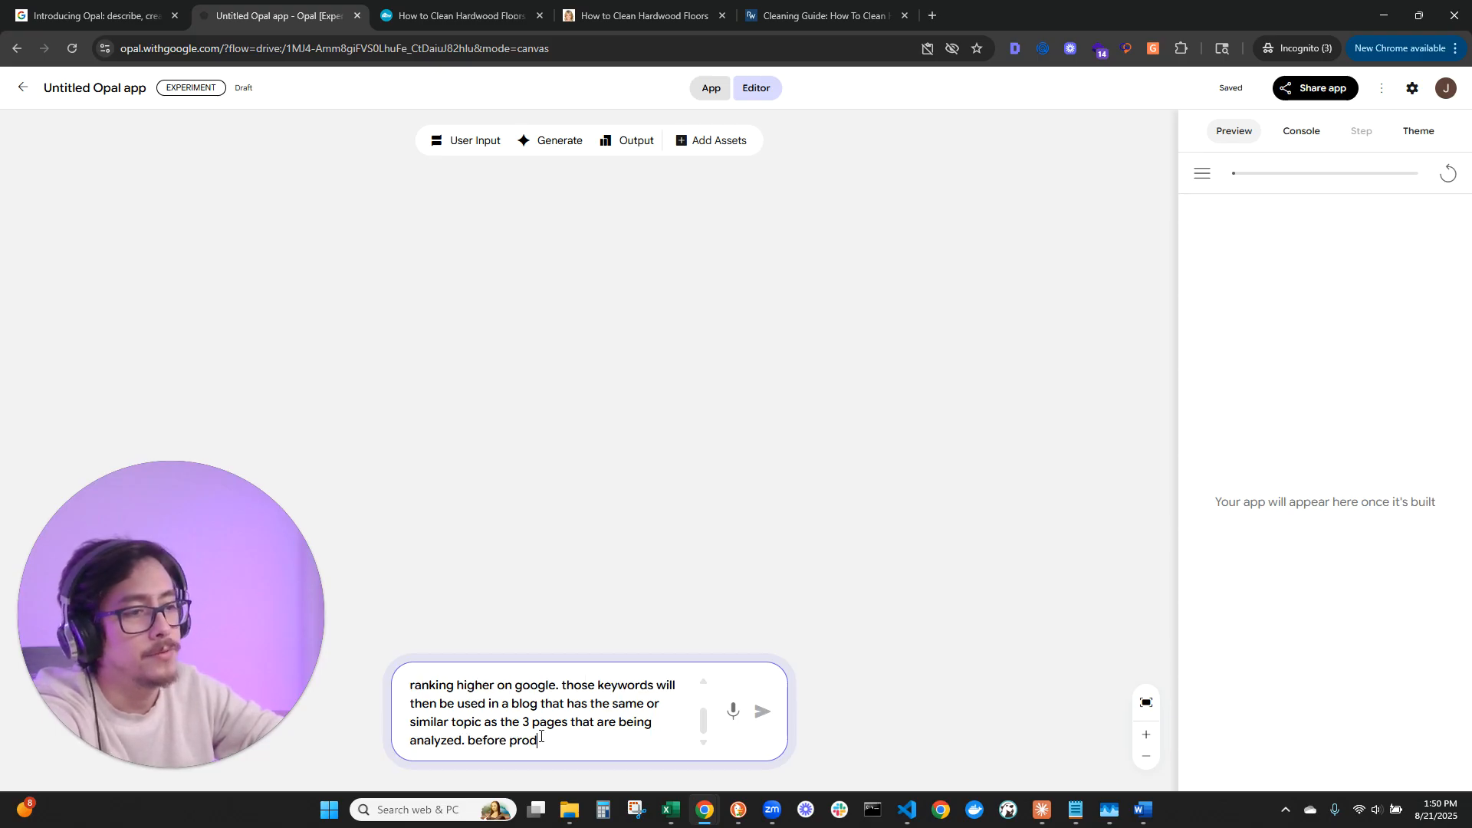
Drop the unfinished "before producing" wording and start a new sentence with "The blog post needs to be".
{"action": "type", "text": "ucing"}
{"action": "key", "text": "BackSpace"}
{"action": "key", "text": "BackSpace"}
{"action": "key", "text": "BackSpace"}
{"action": "key", "text": "BackSpace"}
{"action": "key", "text": "BackSpace"}
{"action": "key", "text": "BackSpace"}
{"action": "key", "text": "BackSpace"}
{"action": "key", "text": "BackSpace"}
{"action": "key", "text": "BackSpace"}
{"action": "key", "text": "BackSpace"}
{"action": "key", "text": "BackSpace"}
{"action": "key", "text": "BackSpace"}
{"action": "key", "text": "BackSpace"}
{"action": "key", "text": "BackSpace"}
{"action": "key", "text": "BackSpace"}
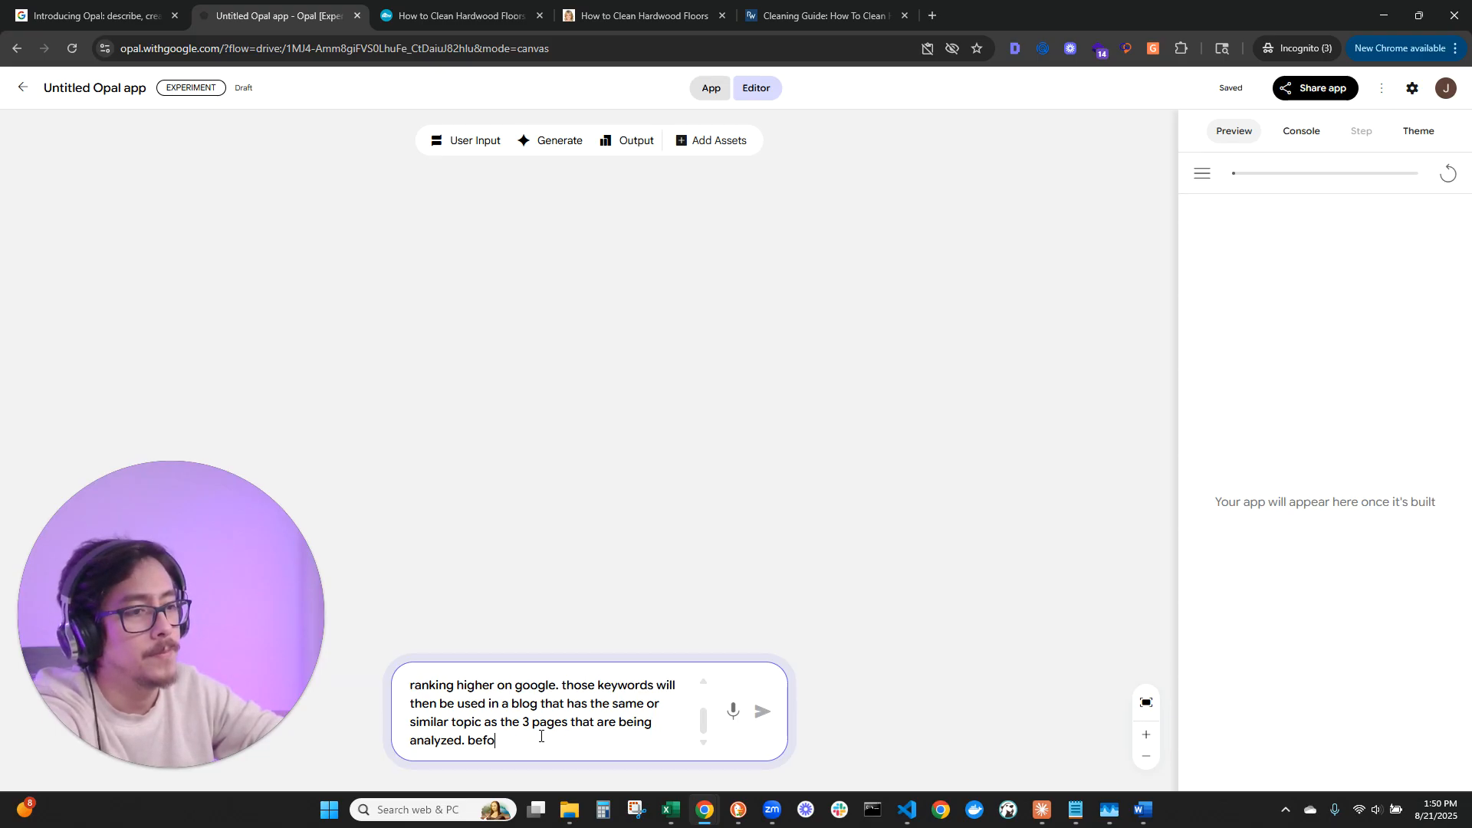
{"action": "type", "text": "The blog post "}
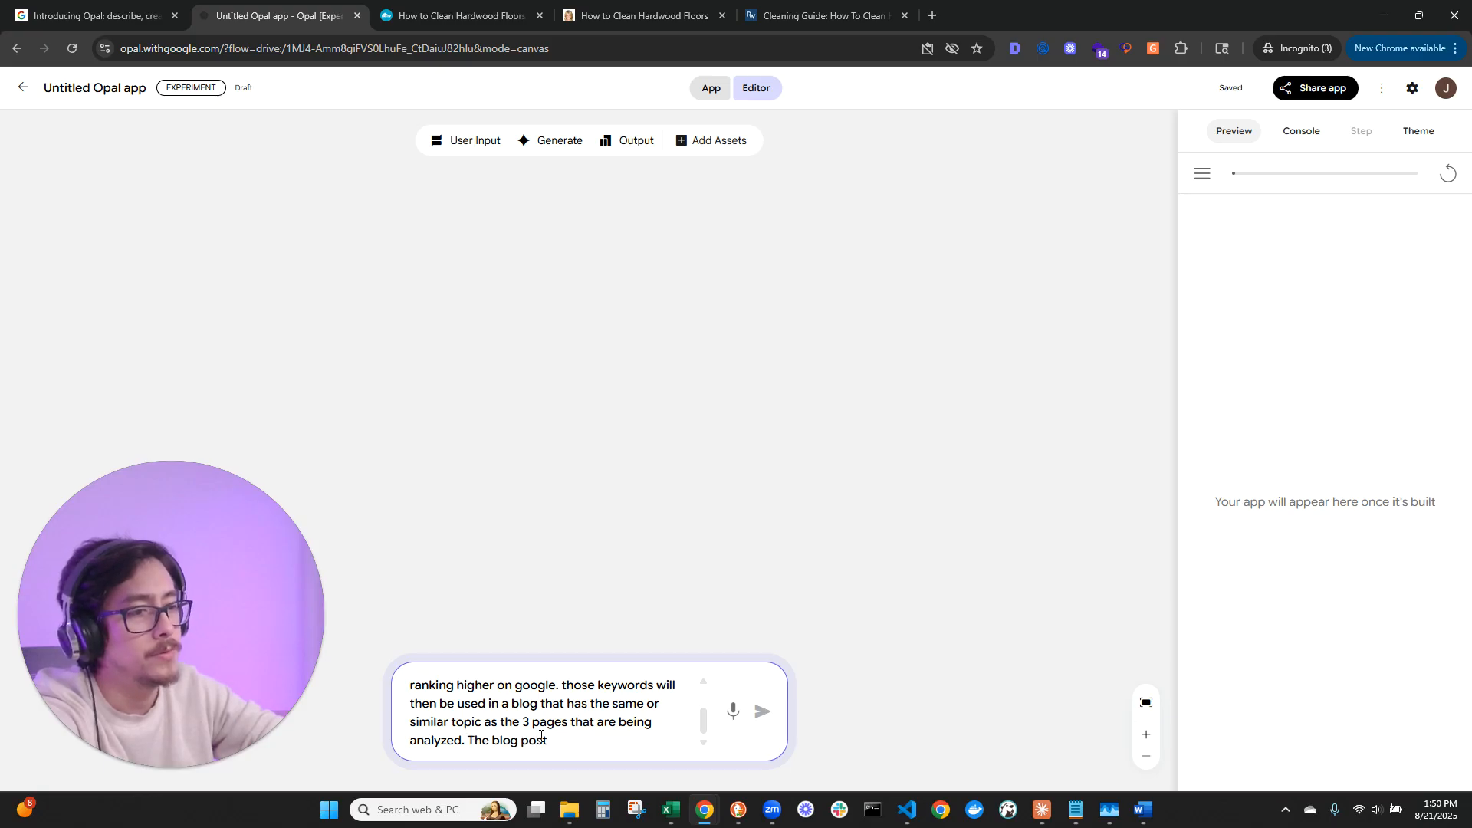
{"action": "type", "text": "needs to be "}
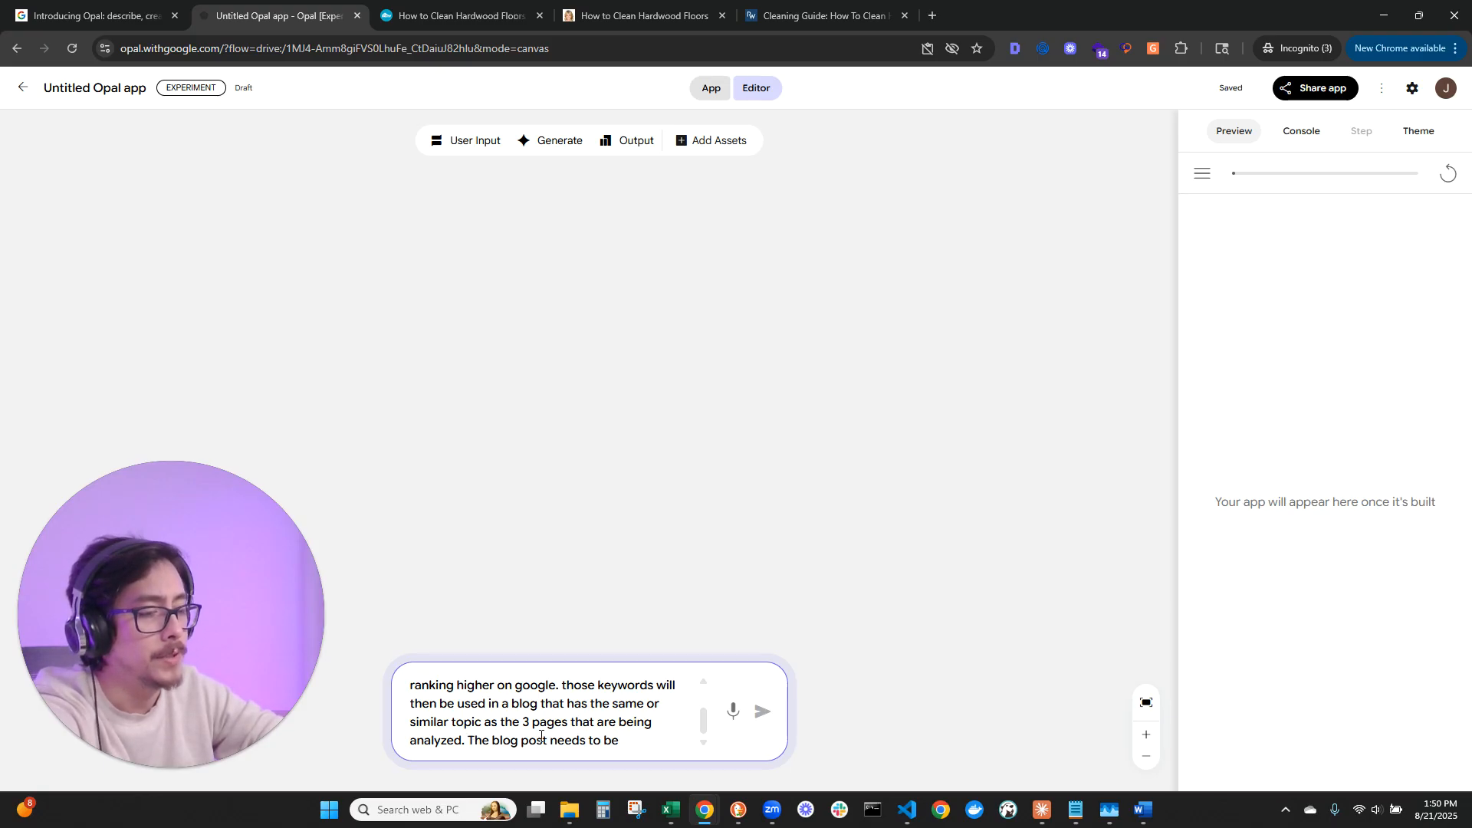
Specify the blog post's length in the description with "between 1000 to 1500 words and".
{"action": "type", "text": "betwe"}
{"action": "key", "text": "BackSpace"}
{"action": "key", "text": "BackSpace"}
{"action": "key", "text": "BackSpace"}
{"action": "type", "text": "etwee"}
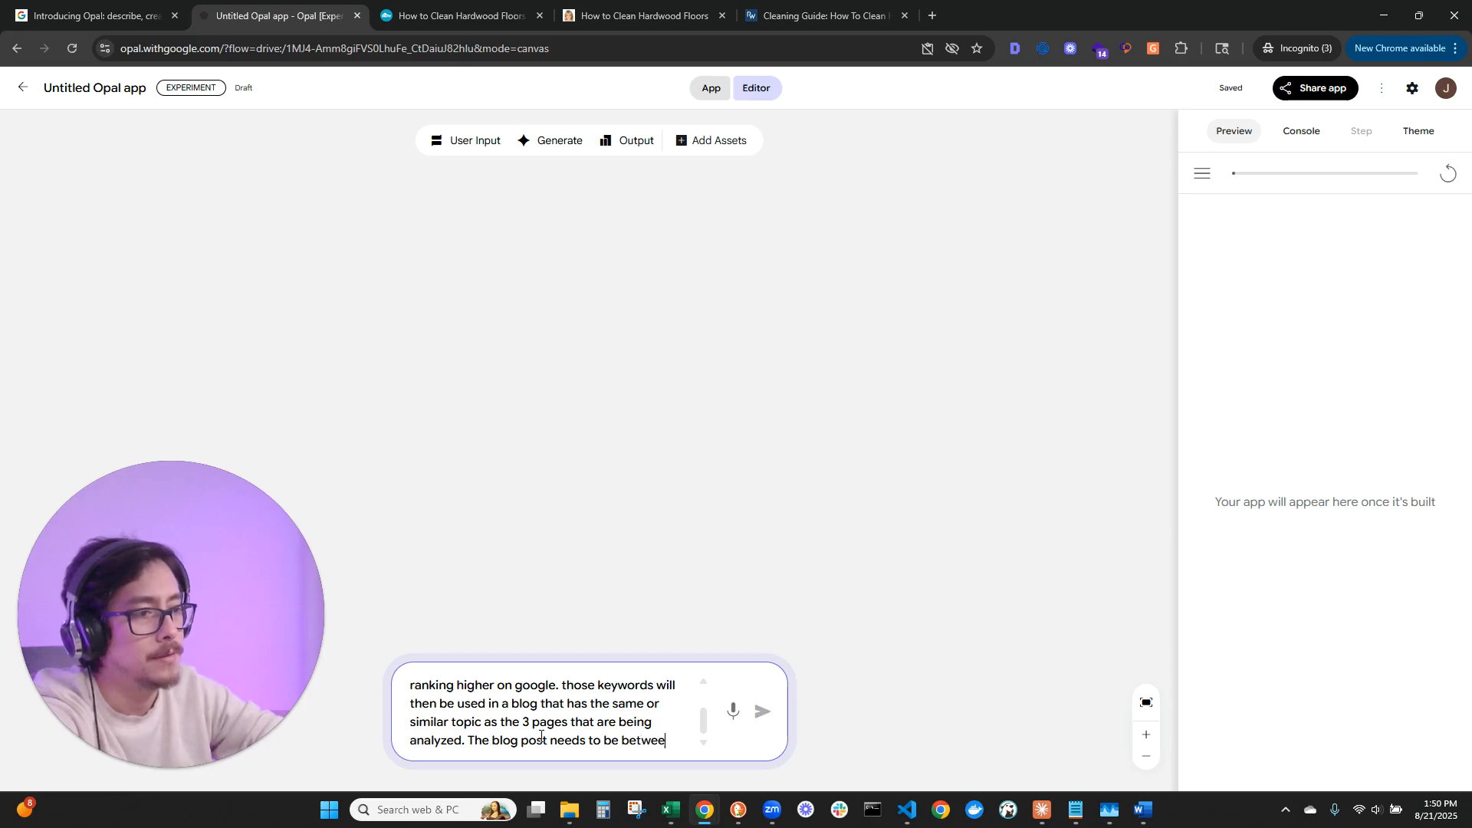
{"action": "type", "text": "n 1000 to "}
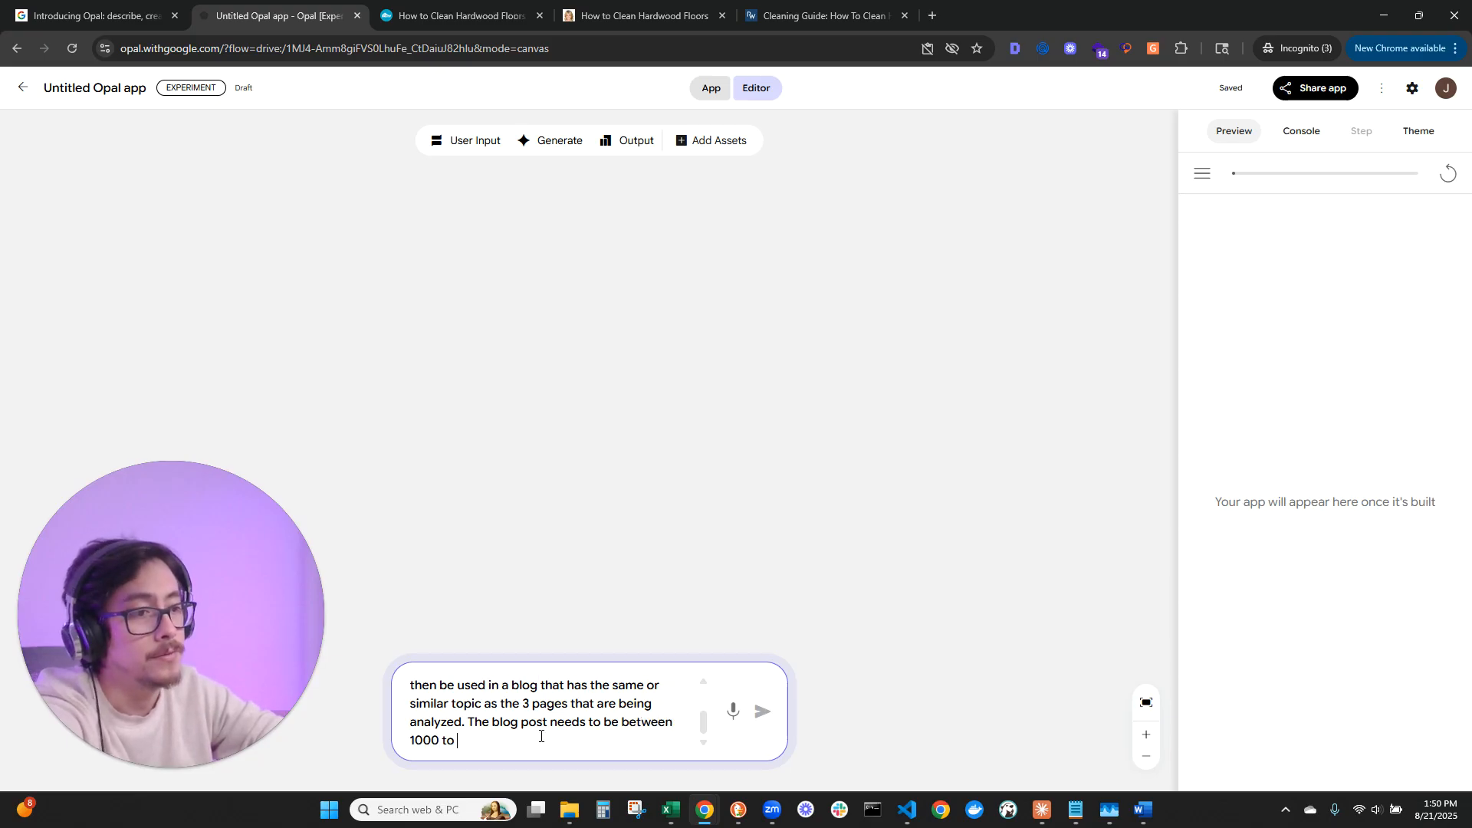
{"action": "type", "text": "15000"}
{"action": "key", "text": "BackSpace"}
{"action": "type", "text": "wr"}
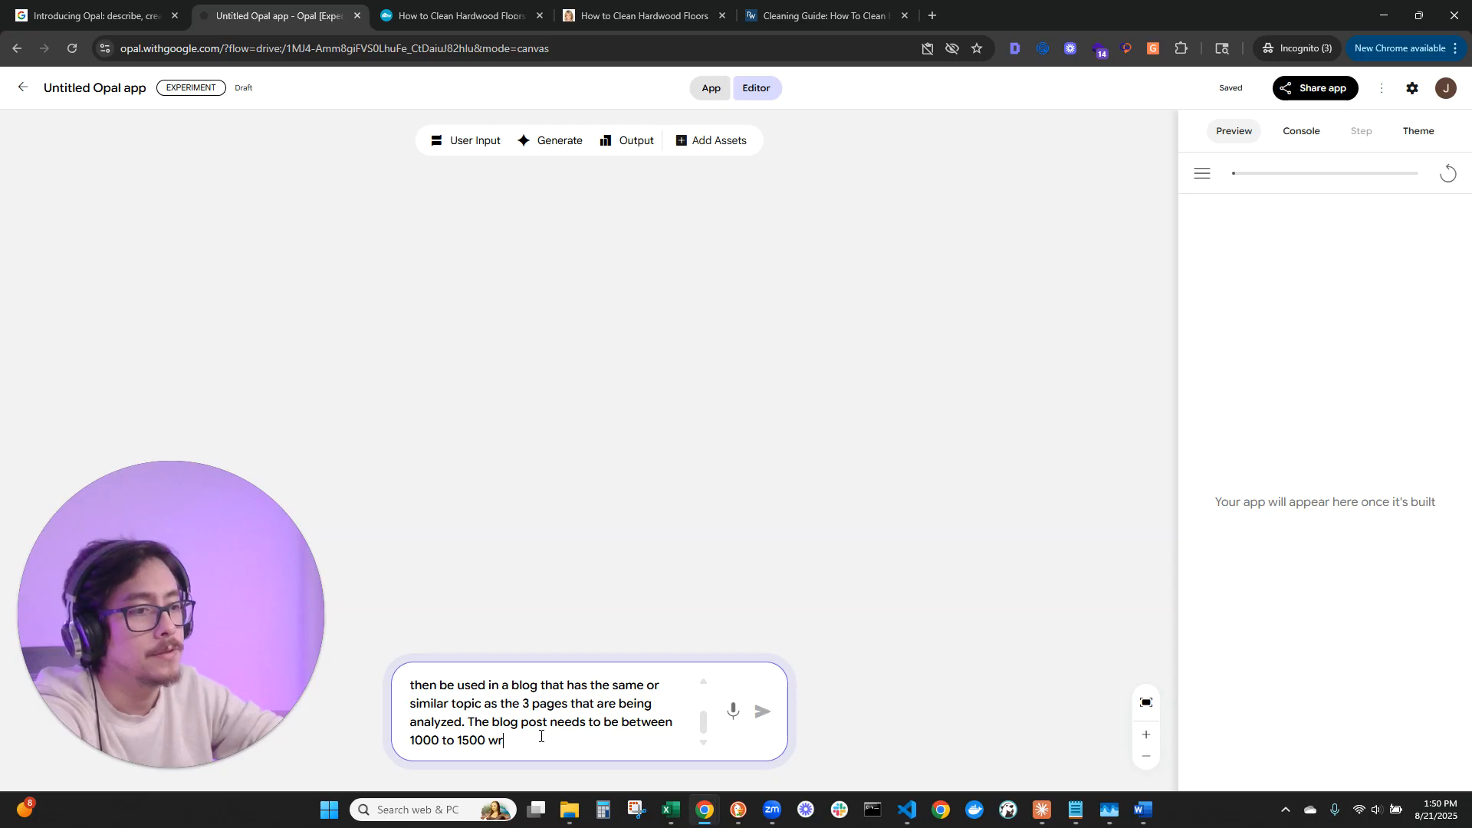
{"action": "key", "text": "BackSpace"}
{"action": "type", "text": "ords and ne"}
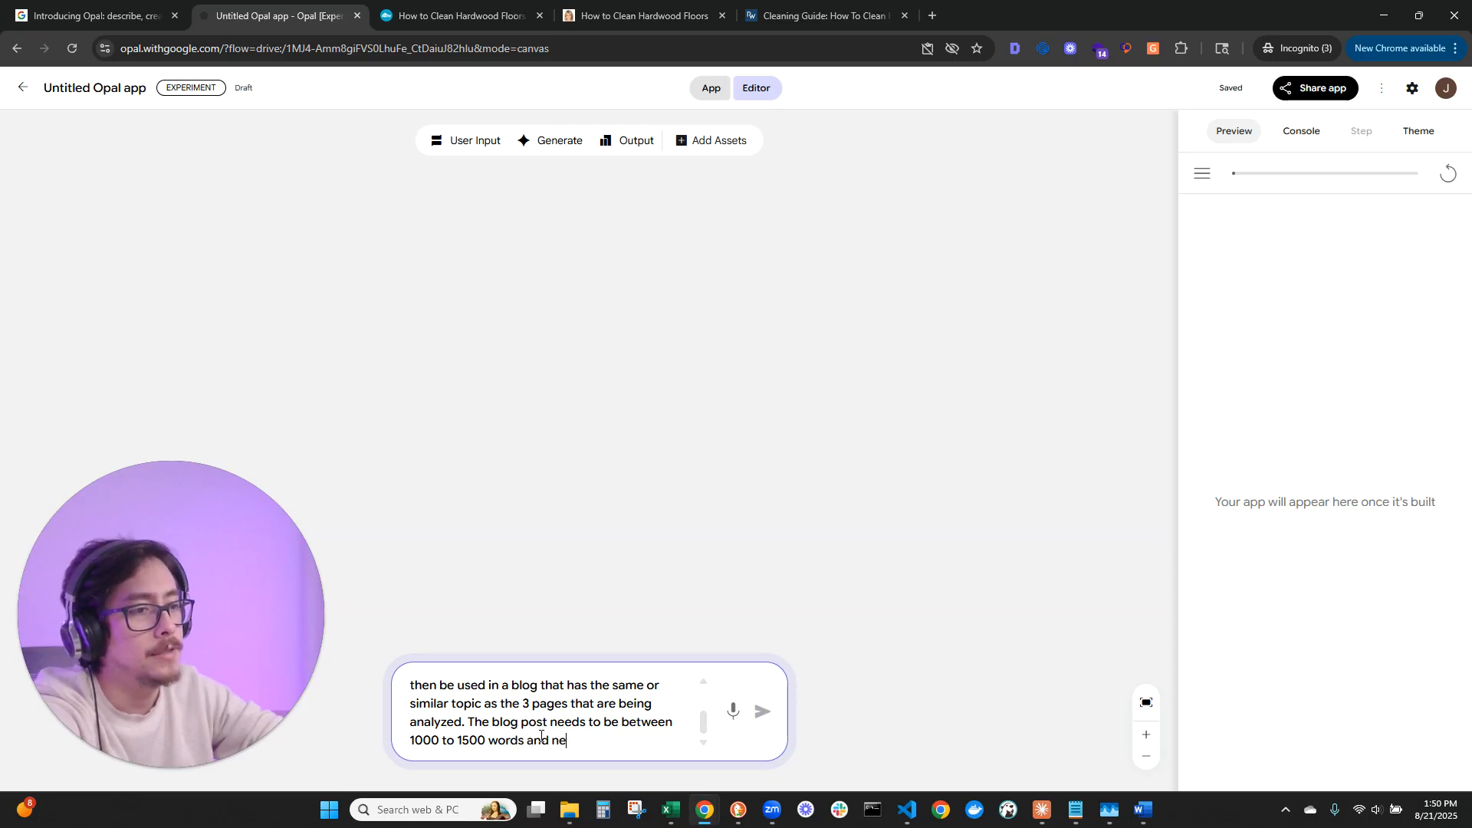
Complete the description's image requirement with "needs to have about two to three images throughout the content.".
{"action": "type", "text": "eds to have about "}
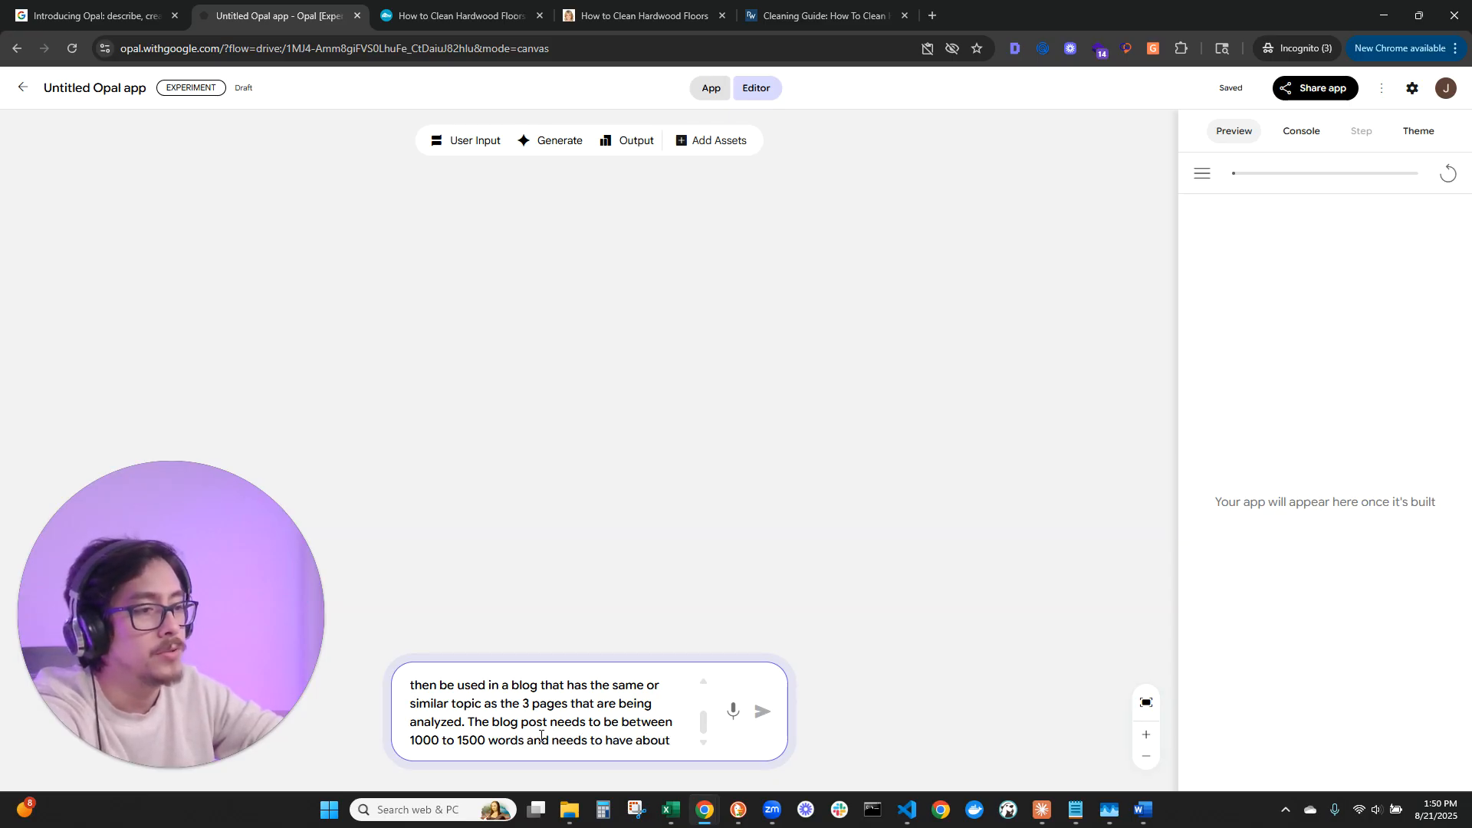
{"action": "type", "text": "two to three im"}
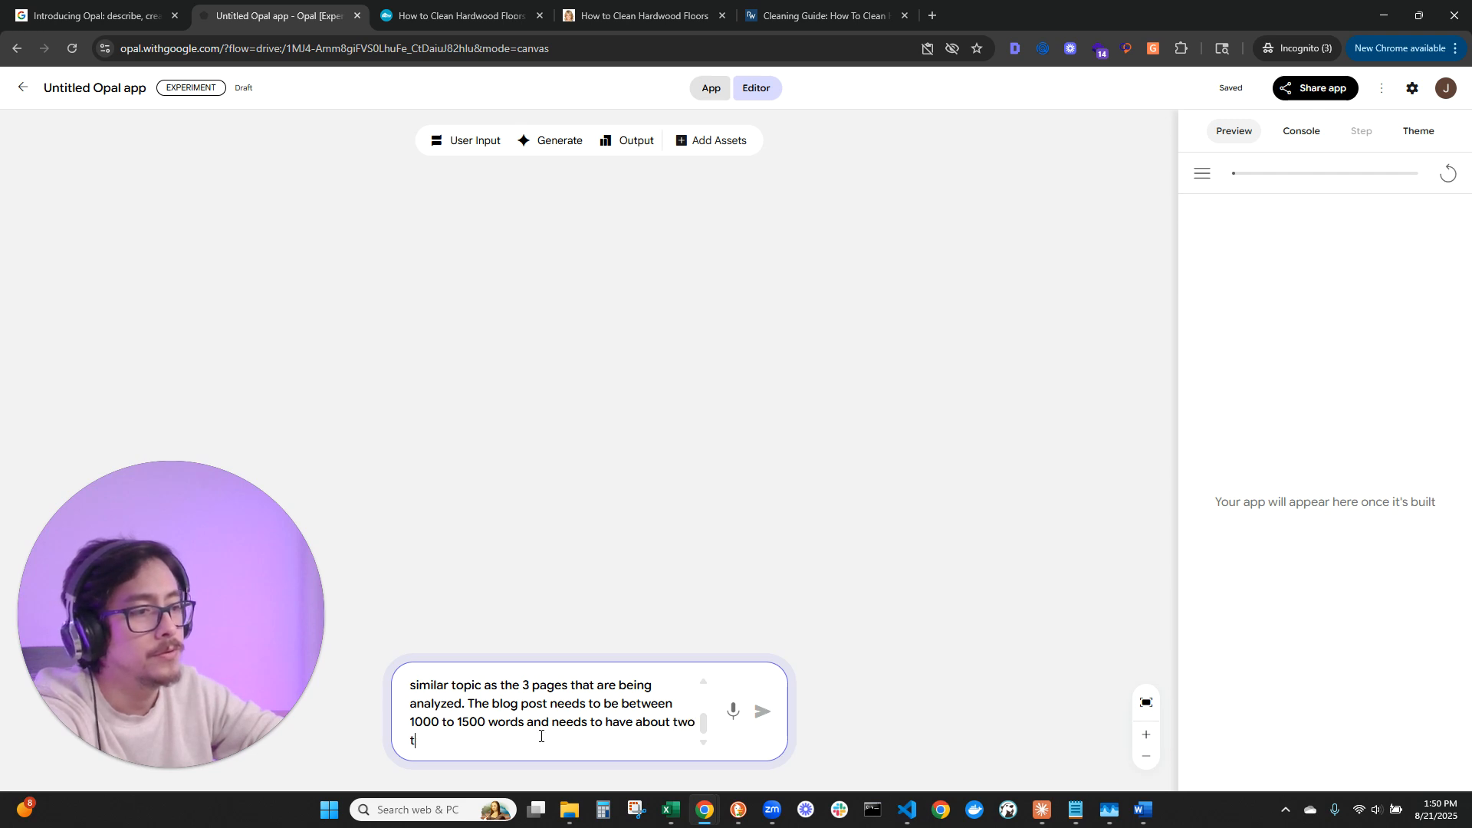
{"action": "type", "text": "ages "}
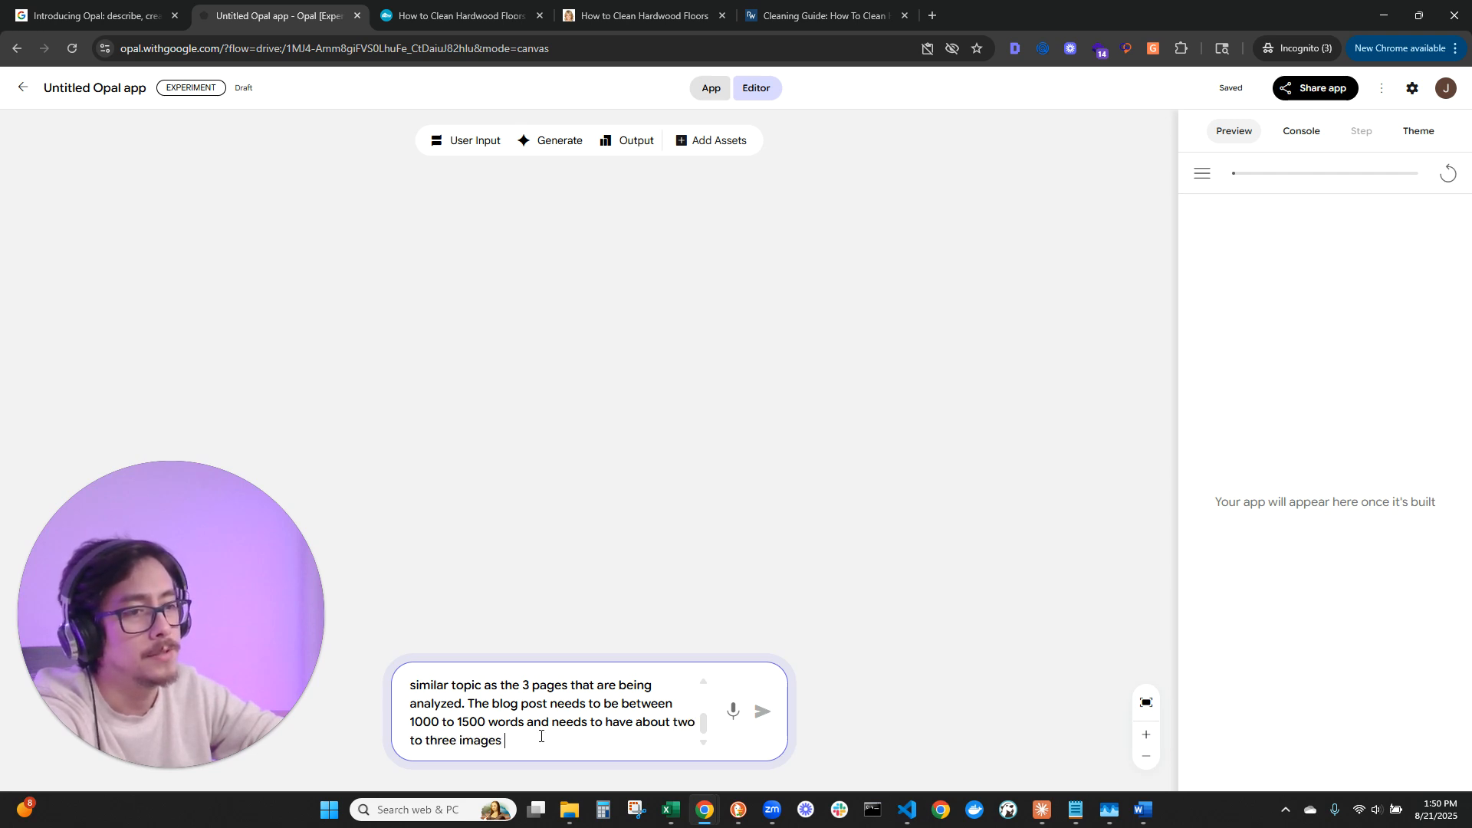
{"action": "type", "text": "in"}
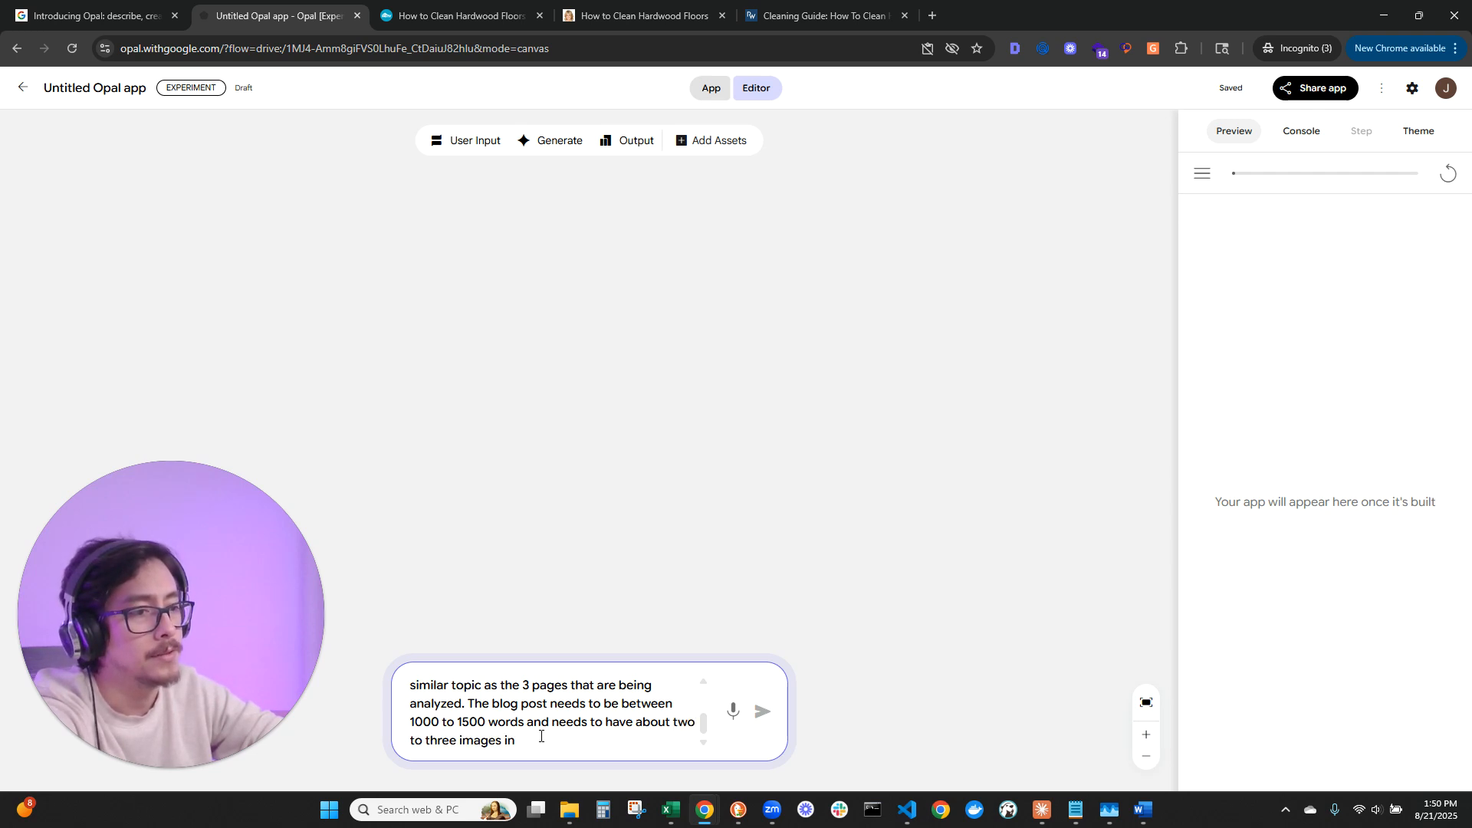
{"action": "type", "text": "trhe"}
{"action": "key", "text": "BackSpace"}
{"action": "key", "text": "BackSpace"}
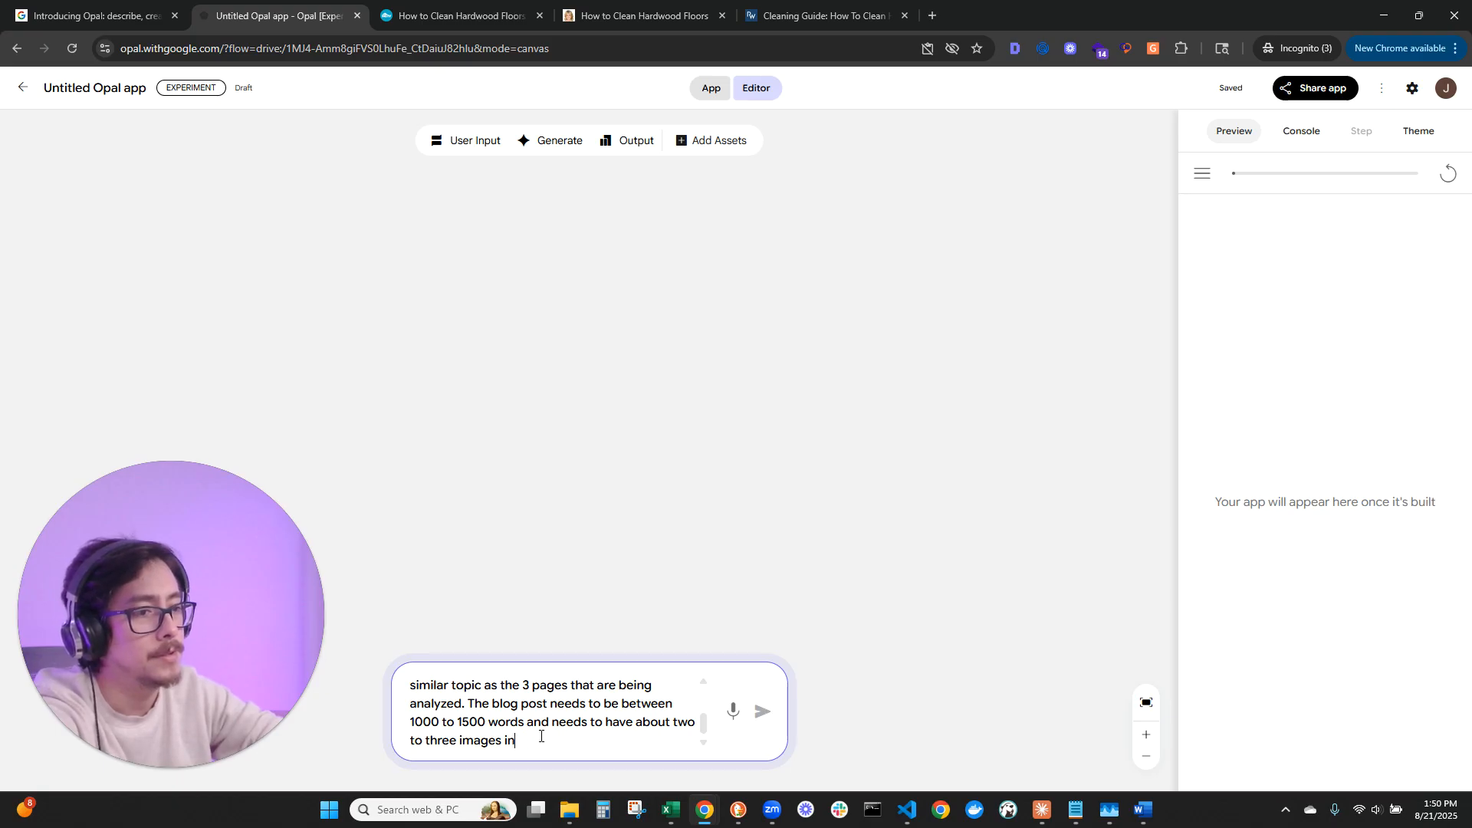
{"action": "key", "text": "BackSpace"}
{"action": "key", "text": "BackSpace"}
{"action": "type", "text": "throughout "}
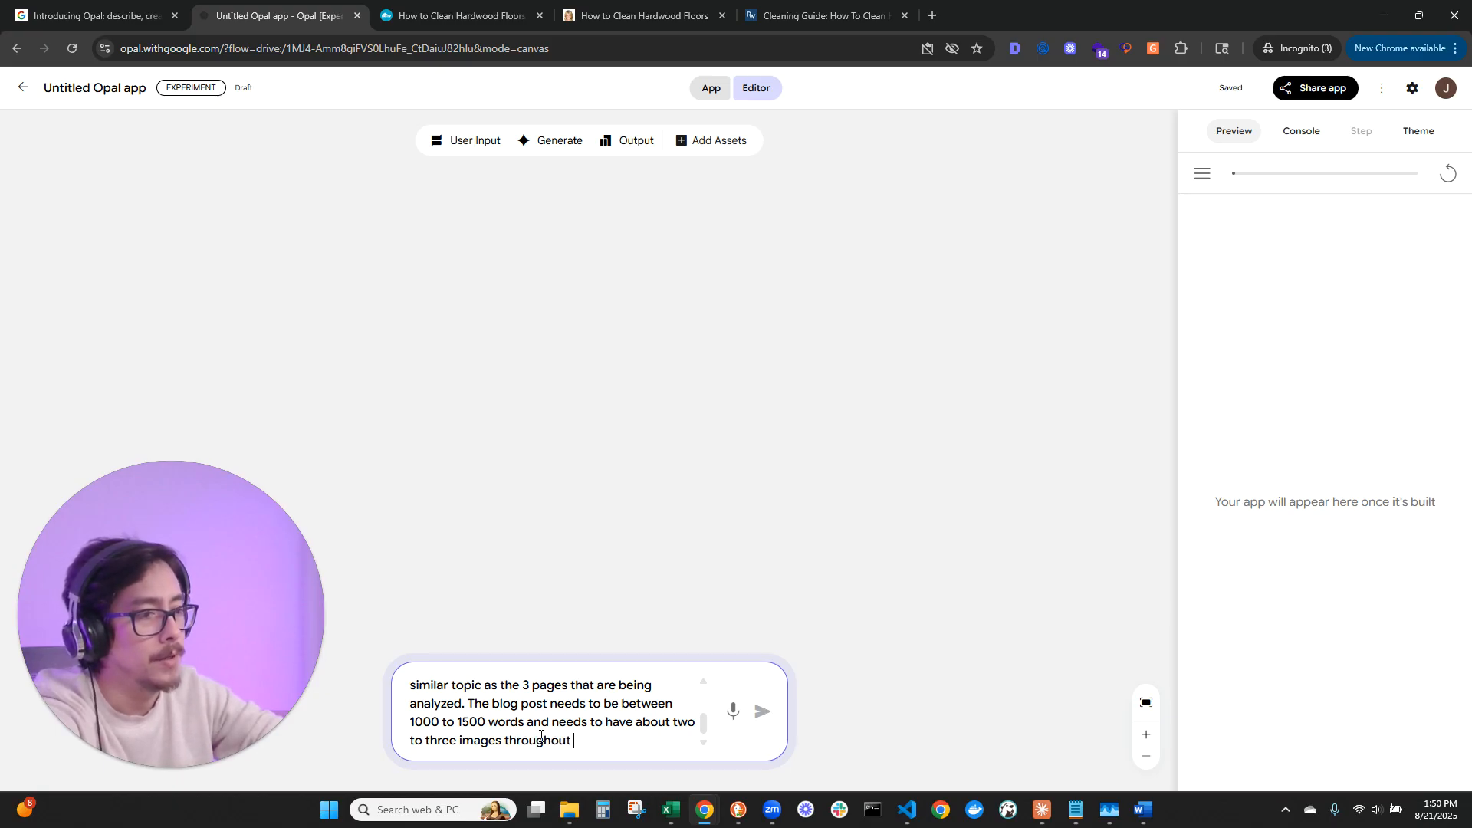
{"action": "type", "text": "the"}
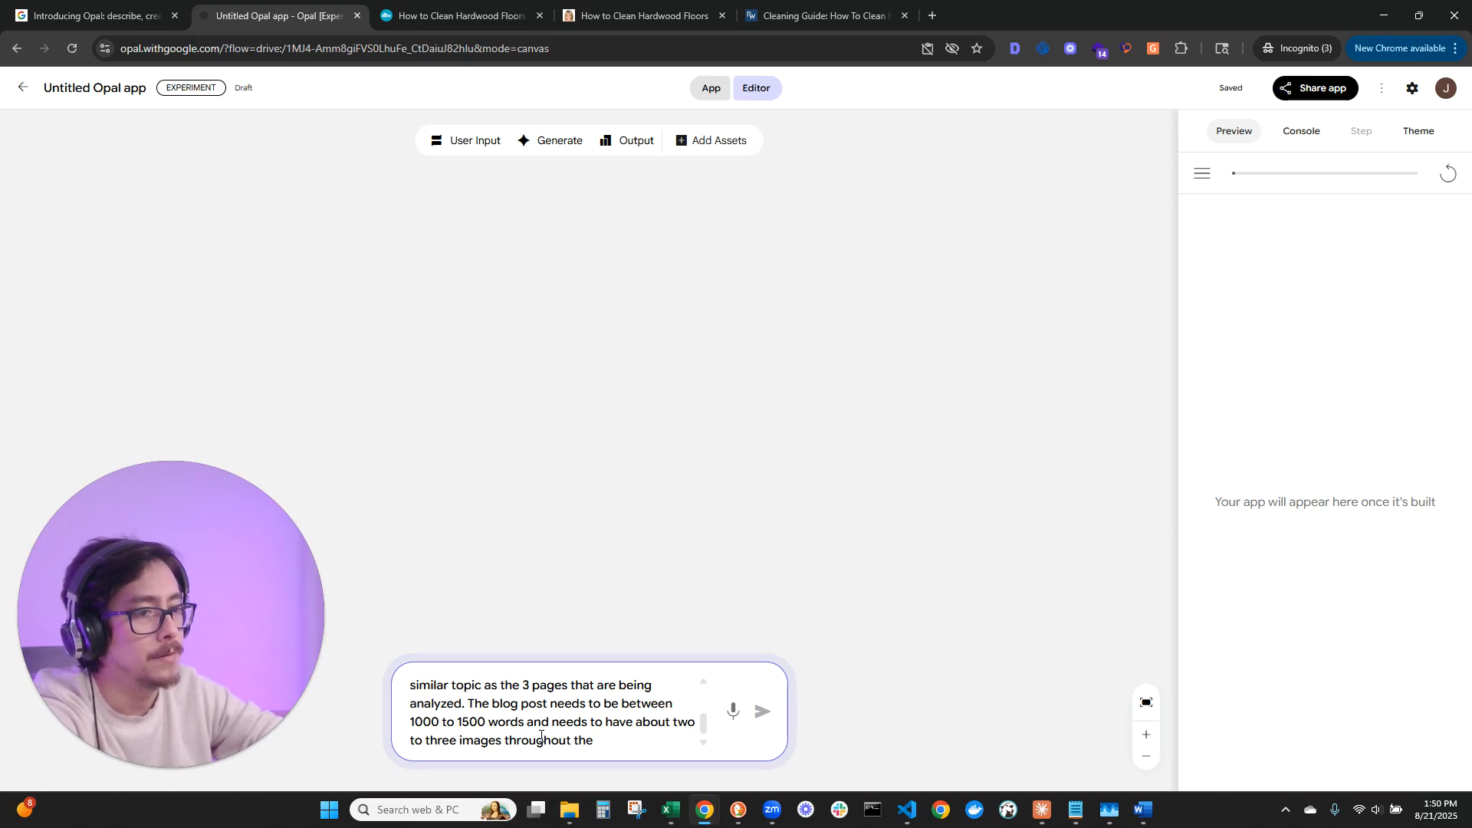
{"action": "type", "text": "content."}
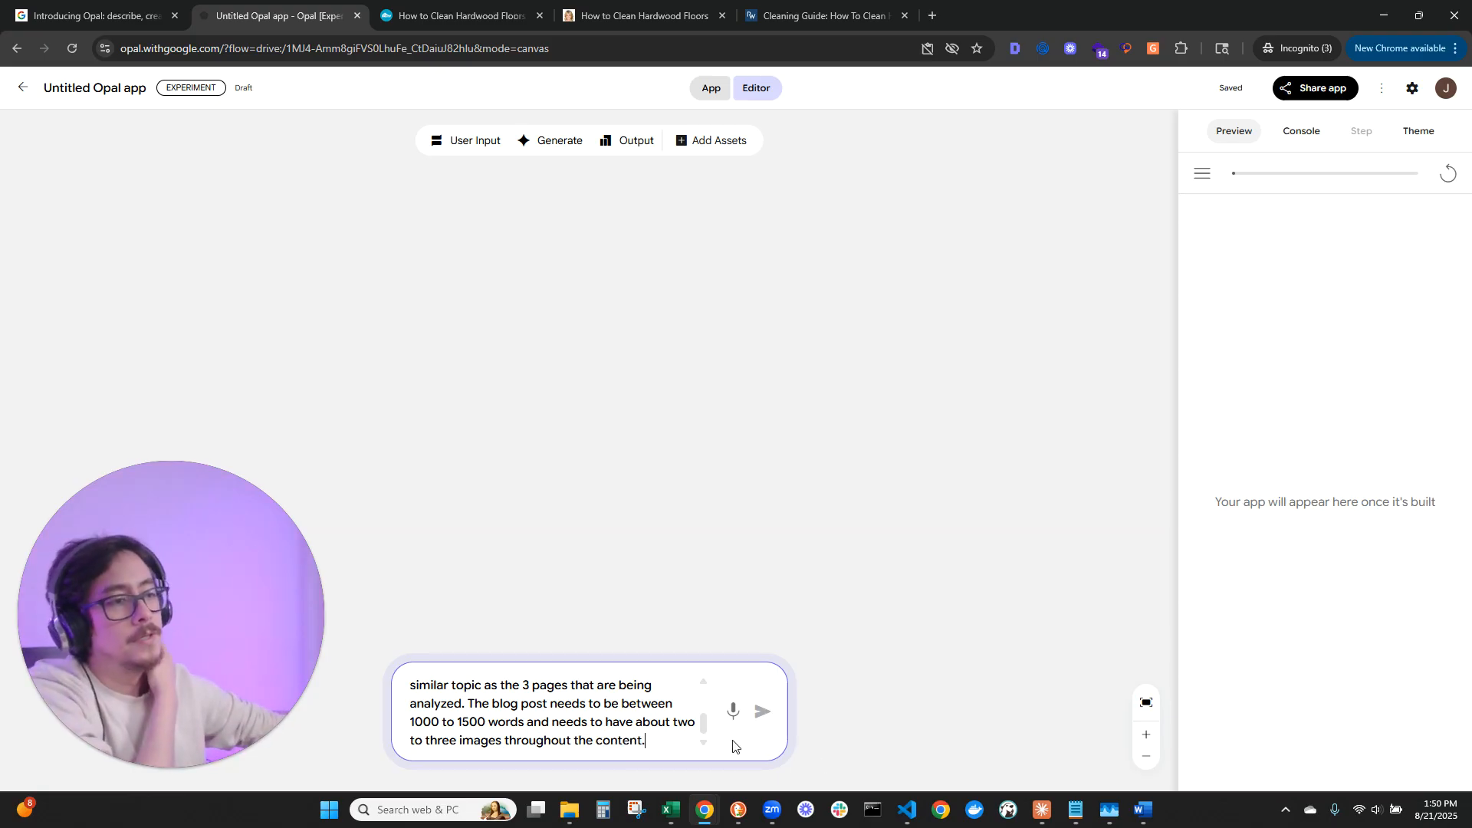
Review the finished app description and submit it to generate the app's workflow.
{"action": "scroll", "coordinate": [575, 731], "scroll_direction": "up", "scroll_amount": 5}
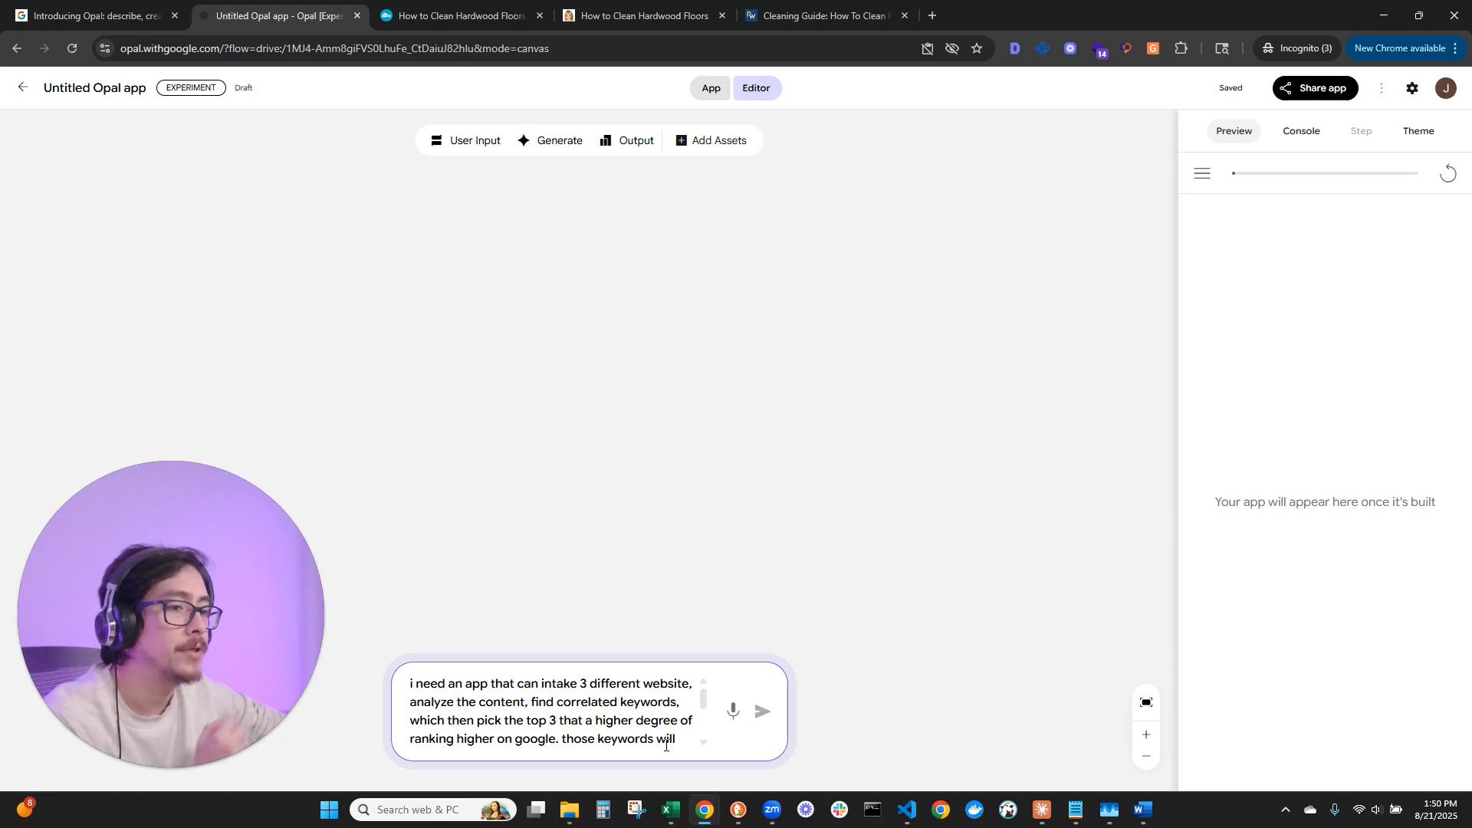
{"action": "scroll", "coordinate": [648, 728], "scroll_direction": "down", "scroll_amount": 2}
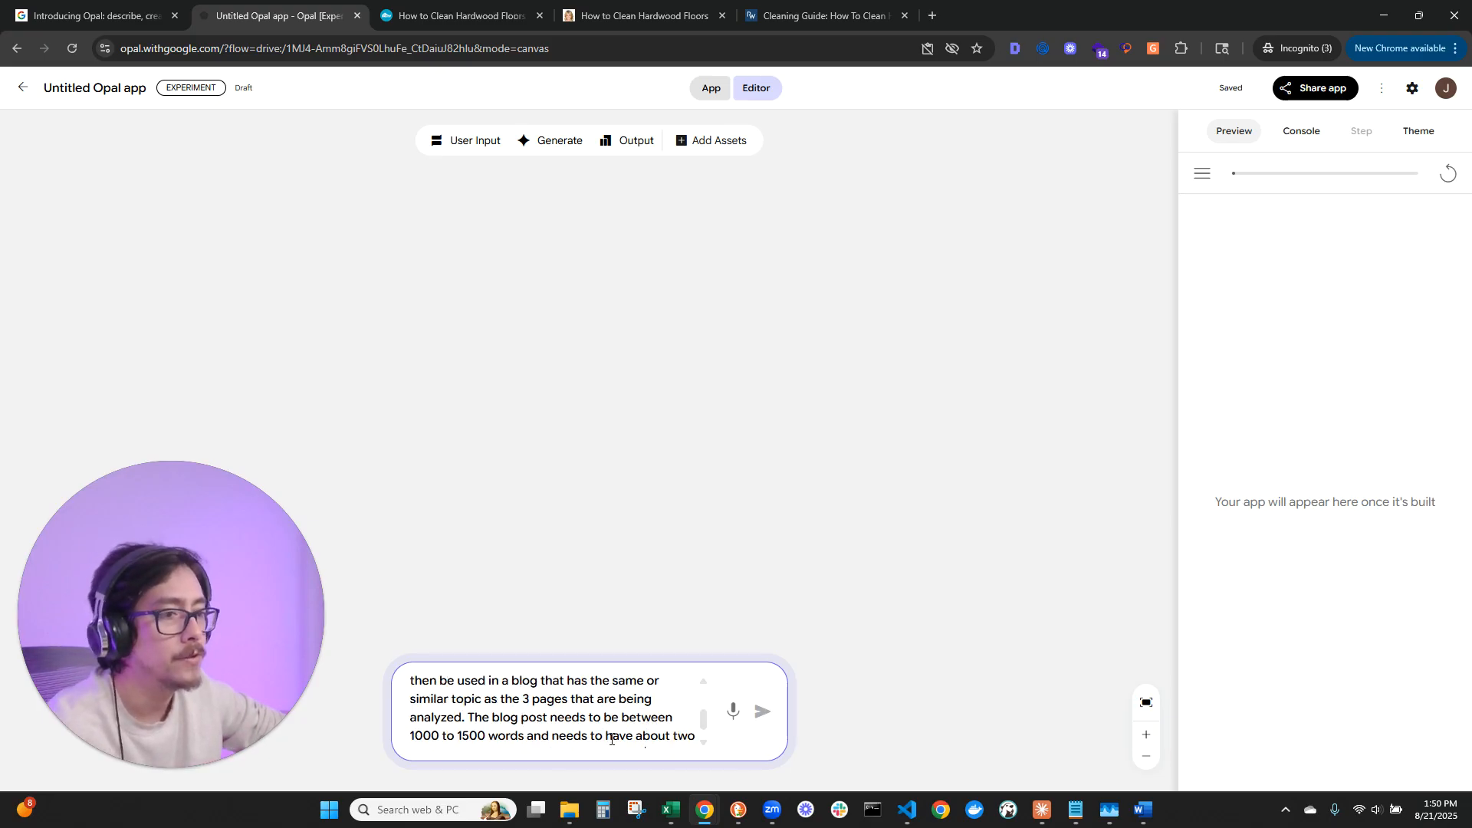
{"action": "scroll", "coordinate": [702, 716], "scroll_direction": "up", "scroll_amount": 1}
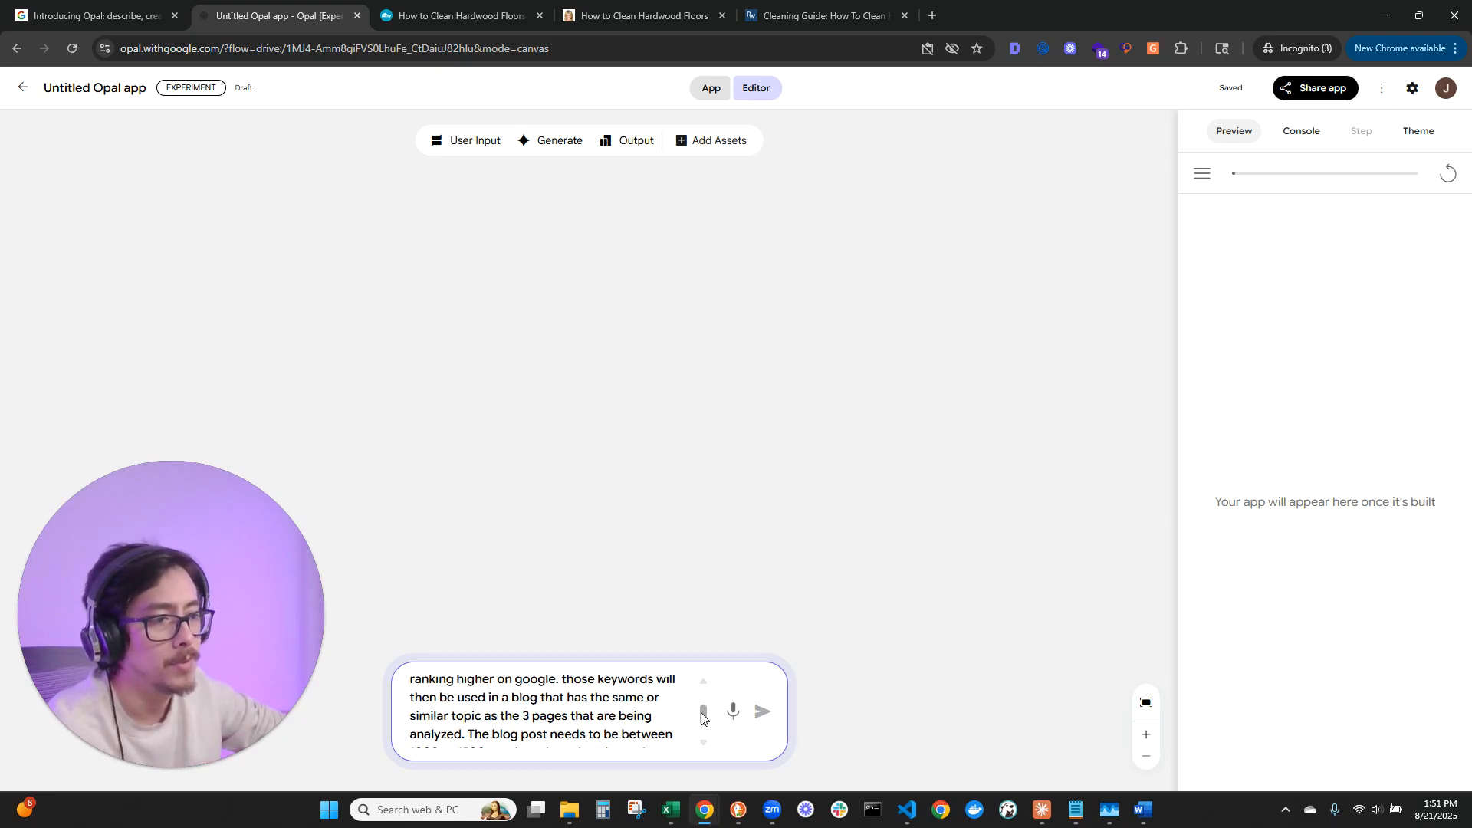
{"action": "left_click_drag", "start_coordinate": [702, 714], "coordinate": [703, 714]}
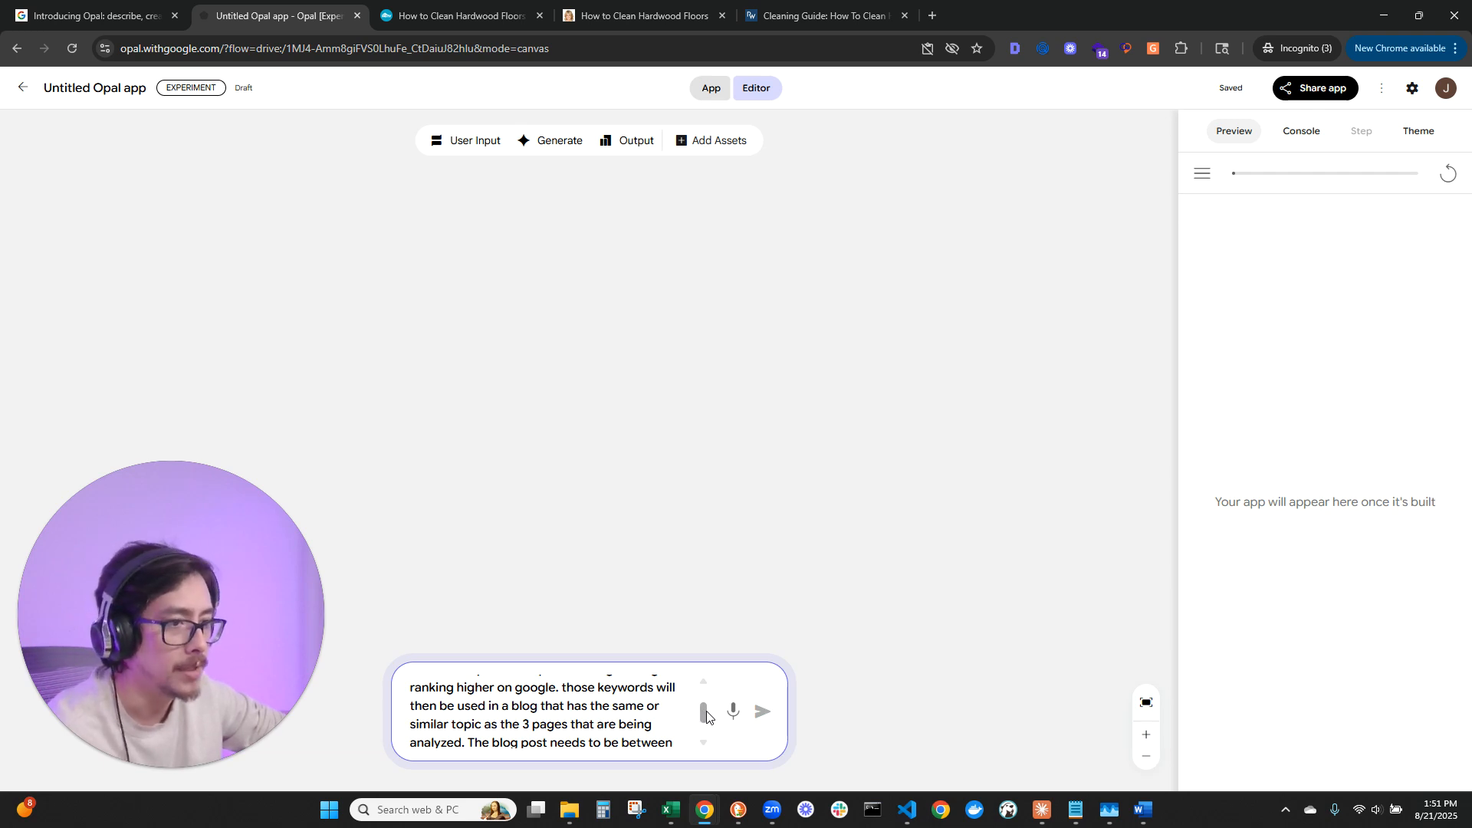
{"action": "left_click_drag", "start_coordinate": [707, 716], "coordinate": [722, 729]}
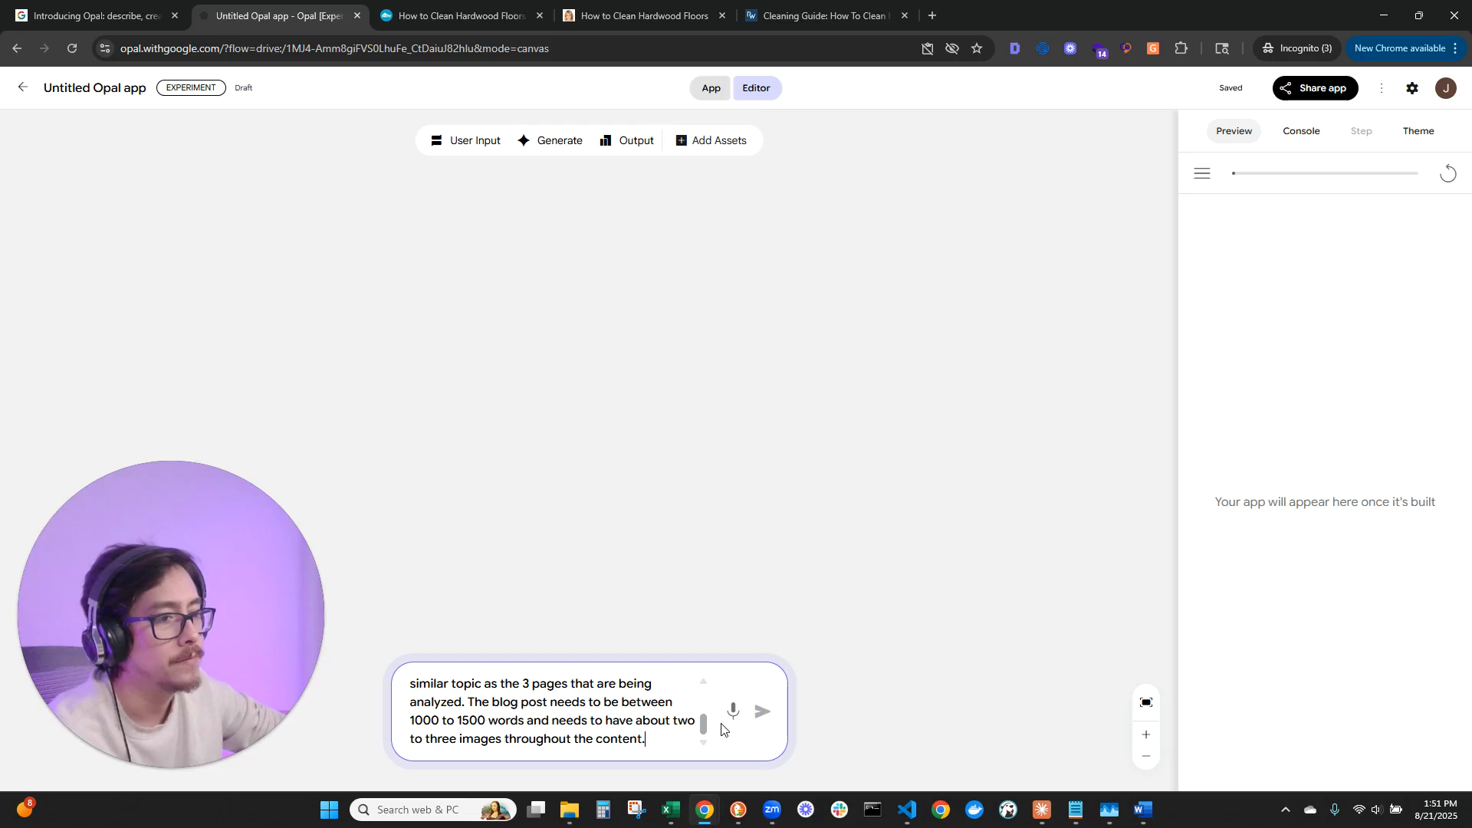
{"action": "left_click", "coordinate": [761, 719]}
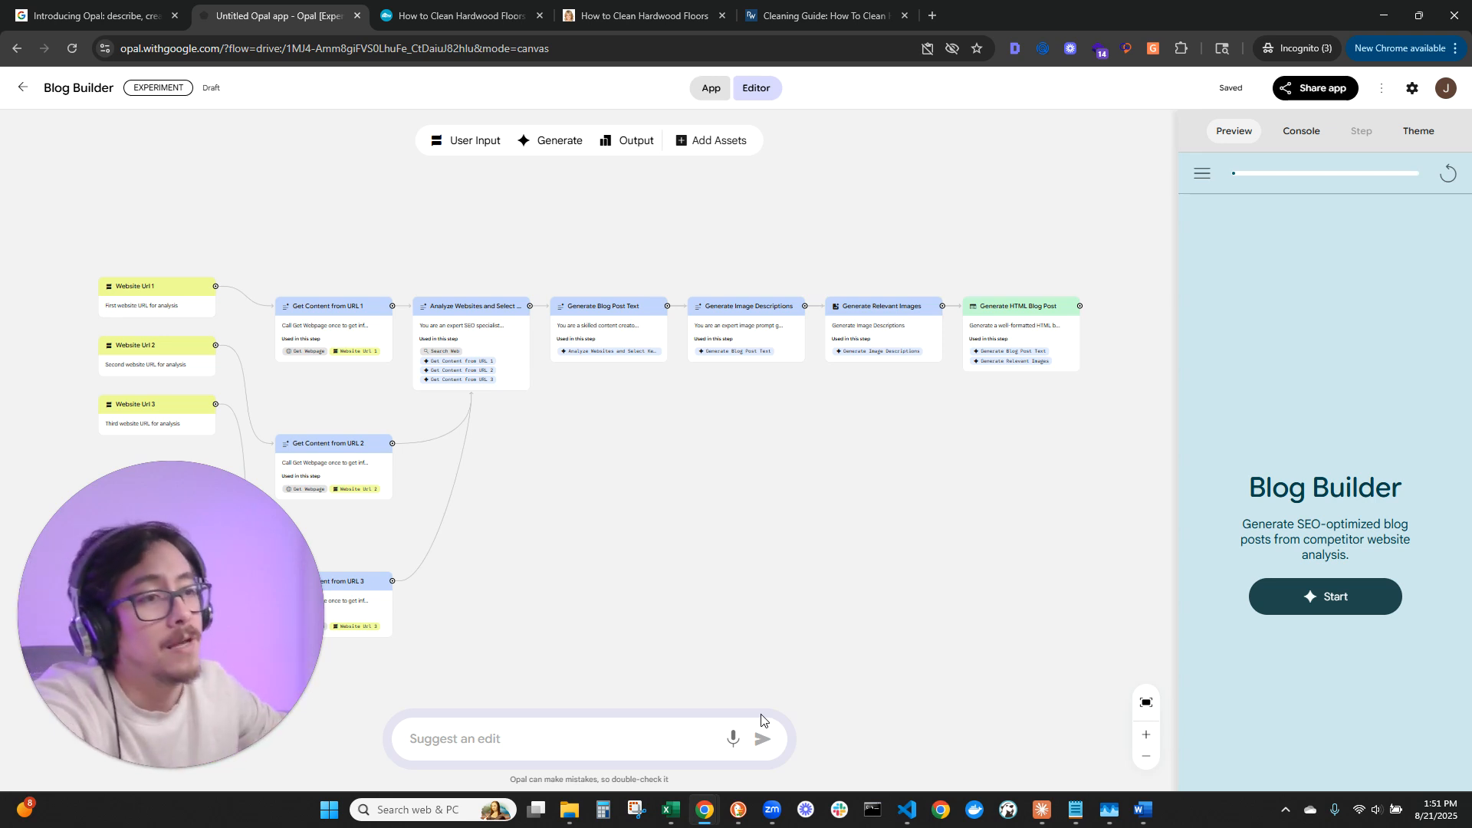
{"action": "left_click_drag", "start_coordinate": [575, 576], "coordinate": [635, 552]}
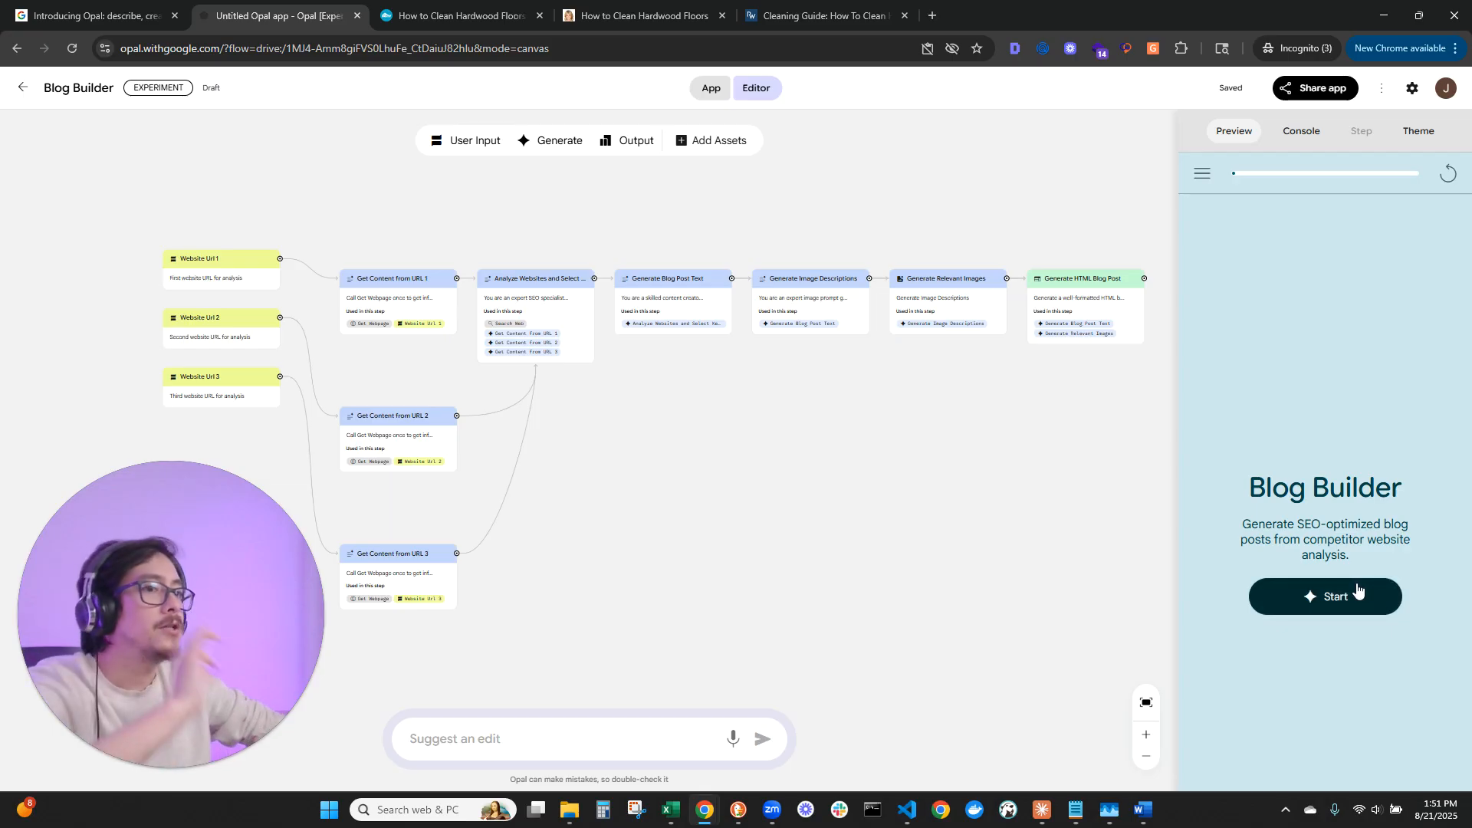
Examine the workflow's three website URL inputs and the Get Content steps that retrieve each page.
{"action": "left_click_drag", "start_coordinate": [272, 361], "coordinate": [503, 327]}
{"action": "scroll", "coordinate": [418, 277], "scroll_direction": "up", "scroll_amount": 5}
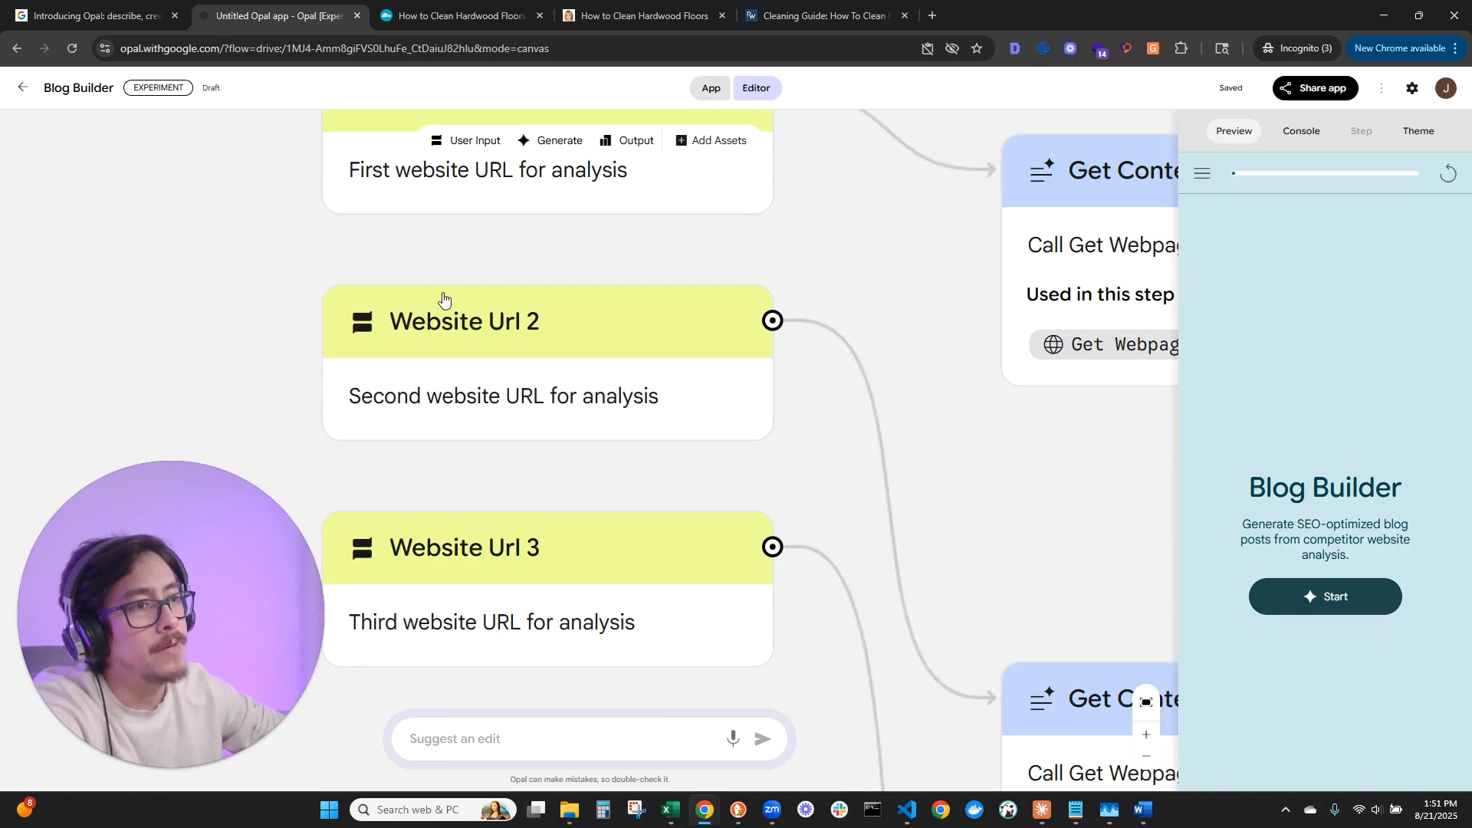
{"action": "scroll", "coordinate": [493, 302], "scroll_direction": "down", "scroll_amount": 5}
{"action": "scroll", "coordinate": [494, 267], "scroll_direction": "up", "scroll_amount": 4}
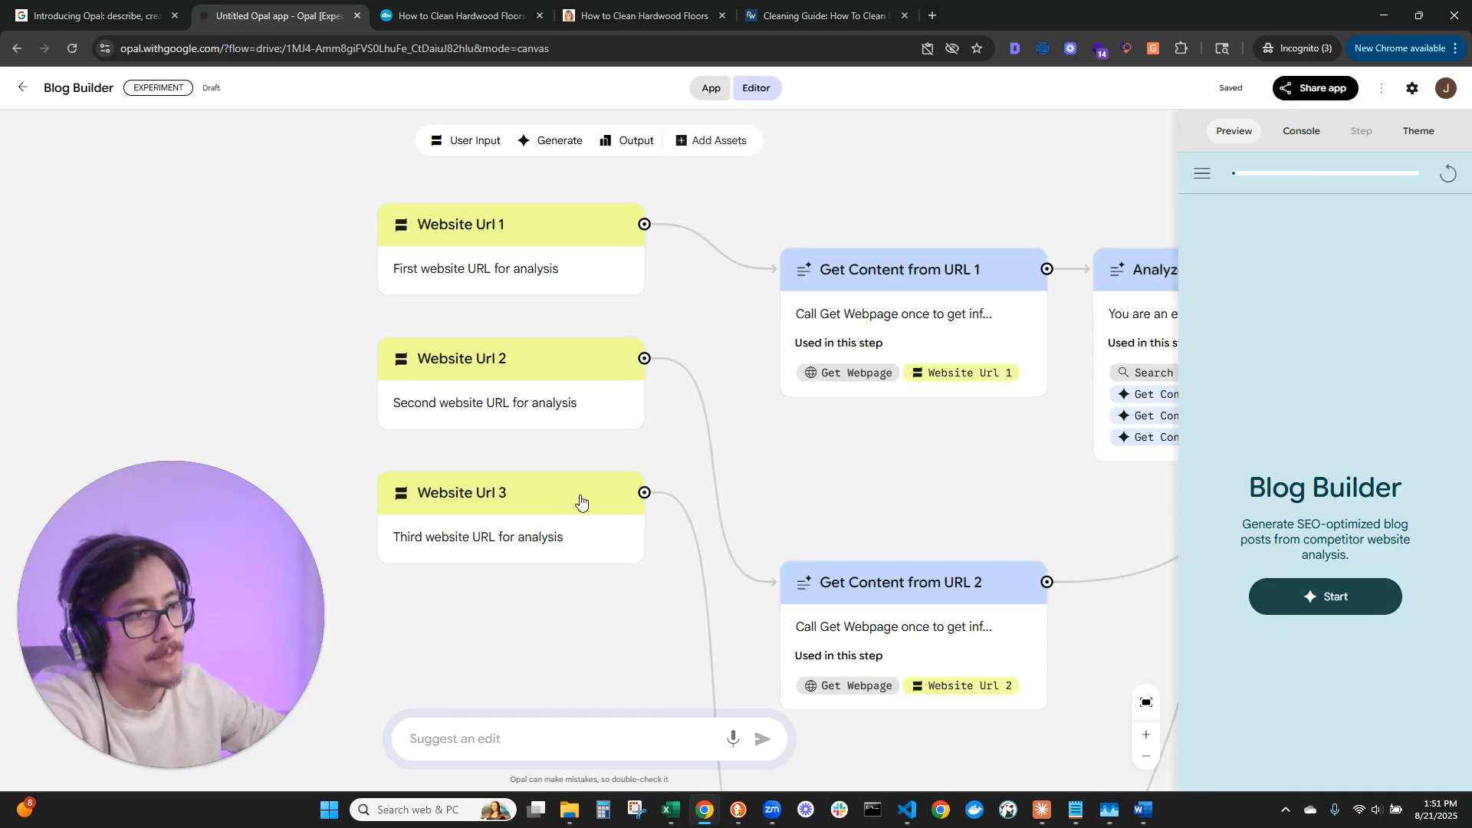
{"action": "scroll", "coordinate": [1042, 500], "scroll_direction": "down", "scroll_amount": 5}
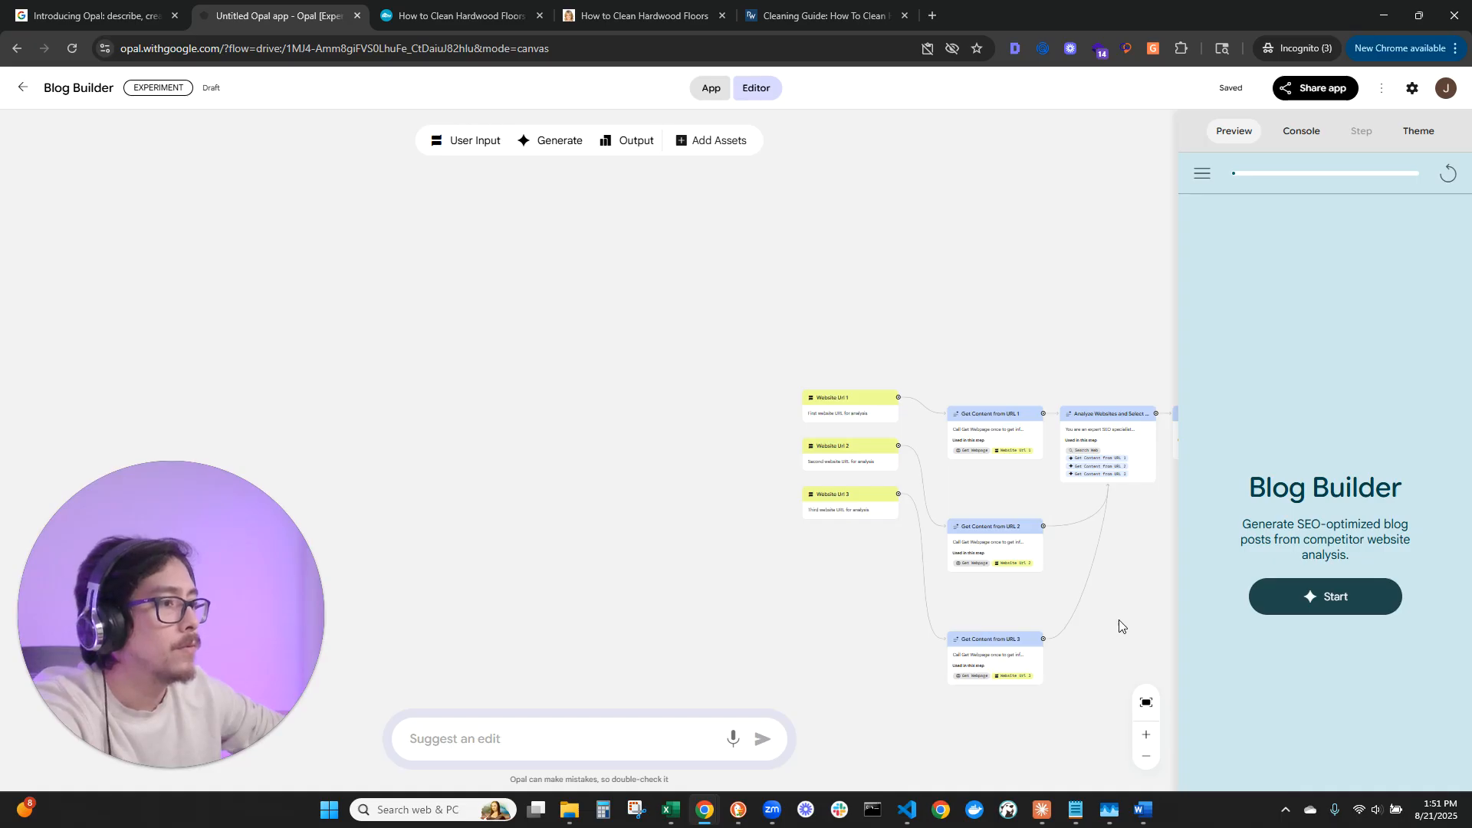
{"action": "left_click_drag", "start_coordinate": [1119, 623], "coordinate": [686, 506]}
{"action": "scroll", "coordinate": [562, 352], "scroll_direction": "up", "scroll_amount": 6}
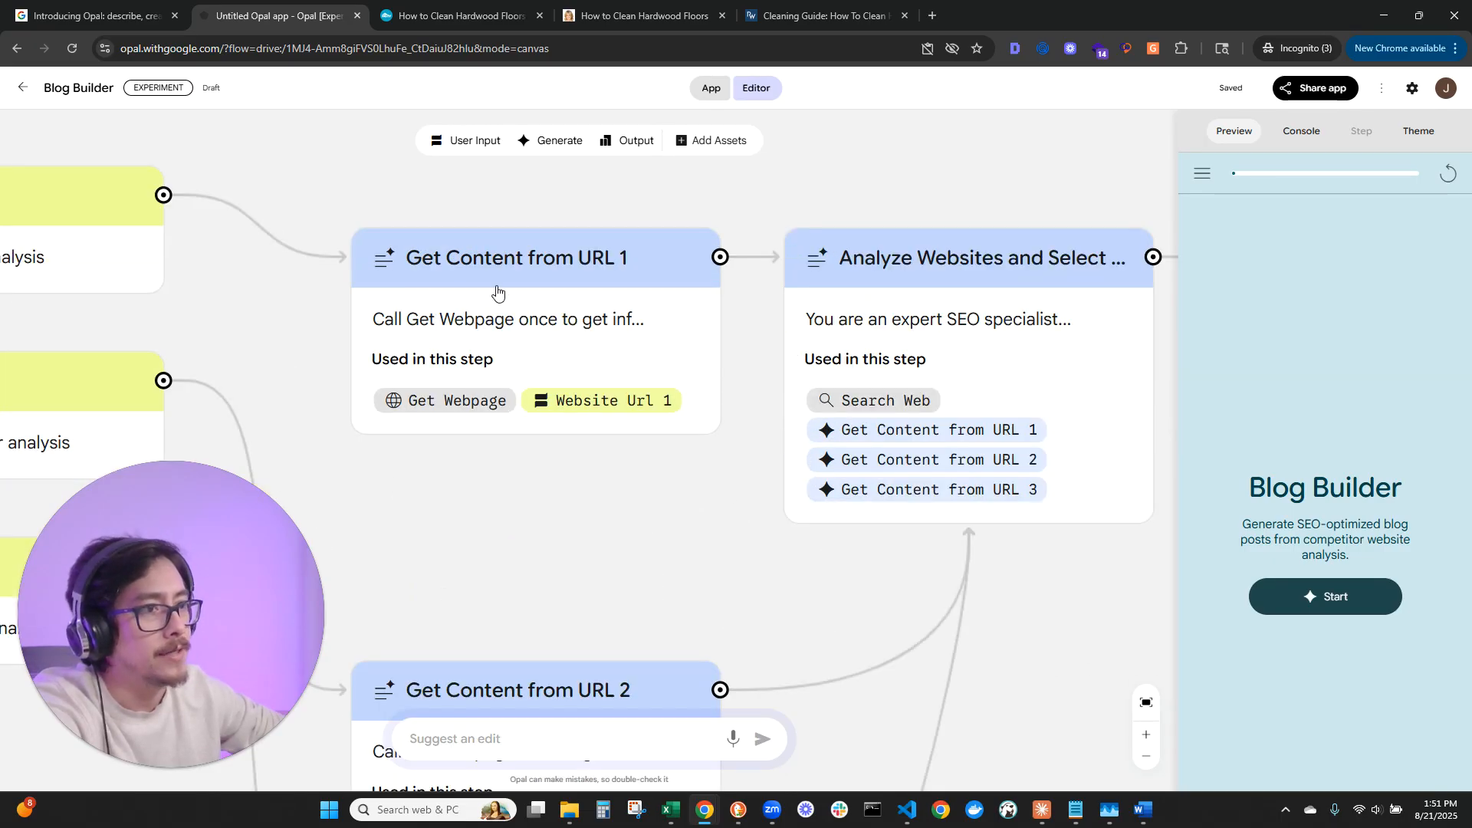
{"action": "scroll", "coordinate": [541, 295], "scroll_direction": "down", "scroll_amount": 9}
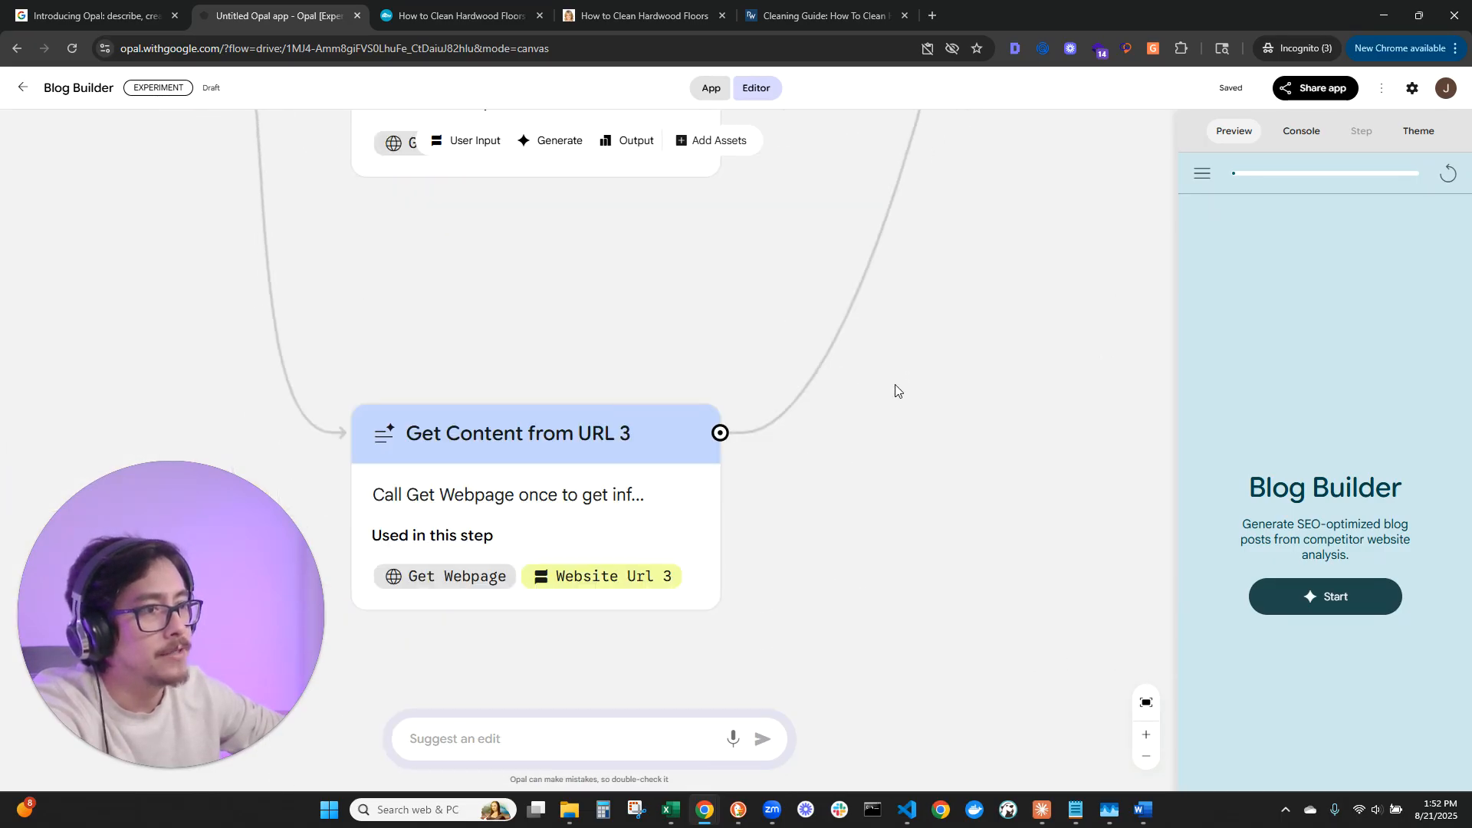
{"action": "scroll", "coordinate": [895, 384], "scroll_direction": "up", "scroll_amount": 8}
{"action": "scroll", "coordinate": [877, 503], "scroll_direction": "down", "scroll_amount": 3}
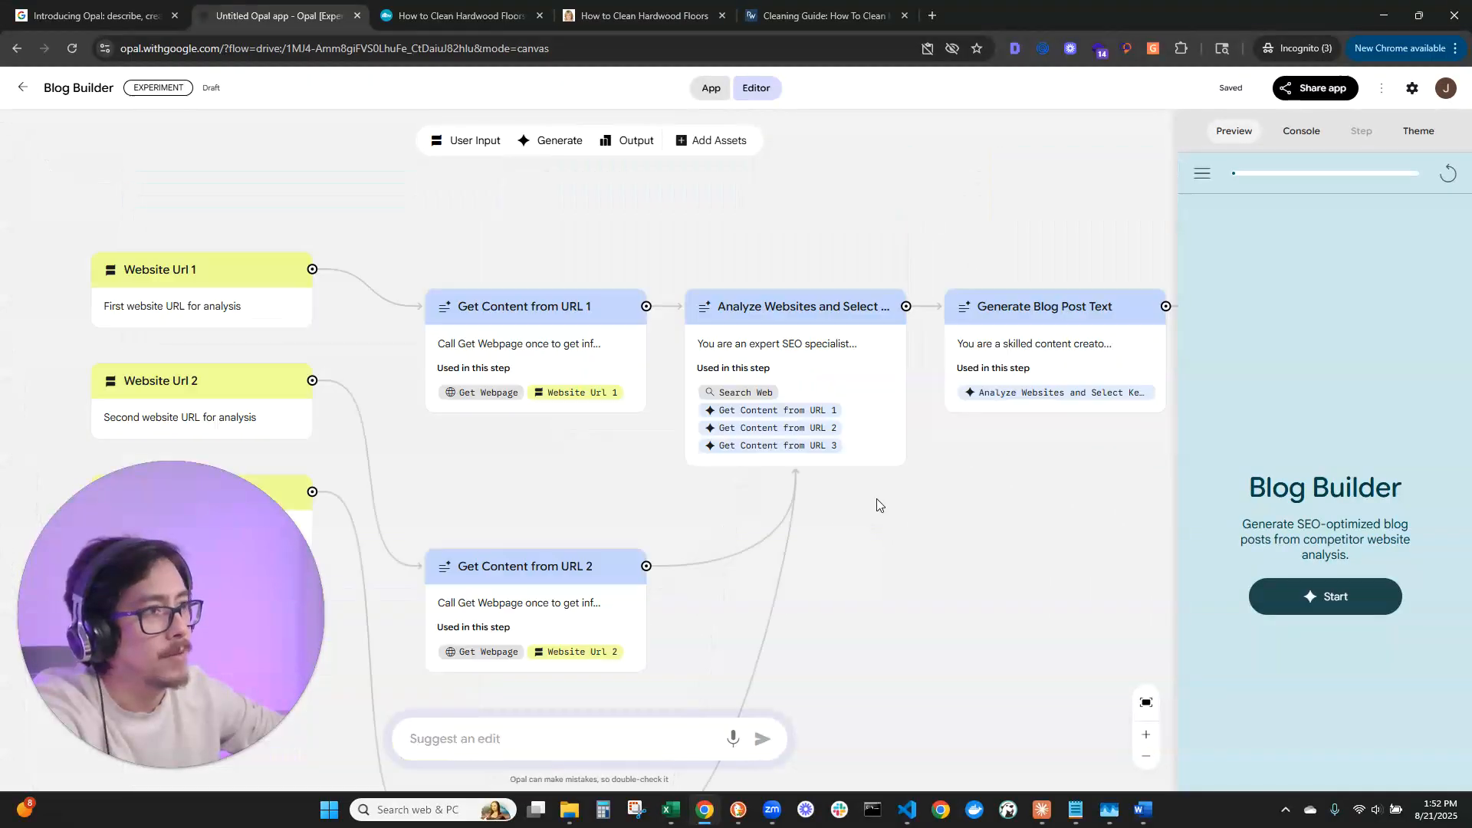
Examine the rest of the workflow, from website analysis and keyword selection through blog text and images to the HTML blog post.
{"action": "scroll", "coordinate": [878, 505], "scroll_direction": "down", "scroll_amount": 4}
{"action": "scroll", "coordinate": [844, 436], "scroll_direction": "up", "scroll_amount": 10}
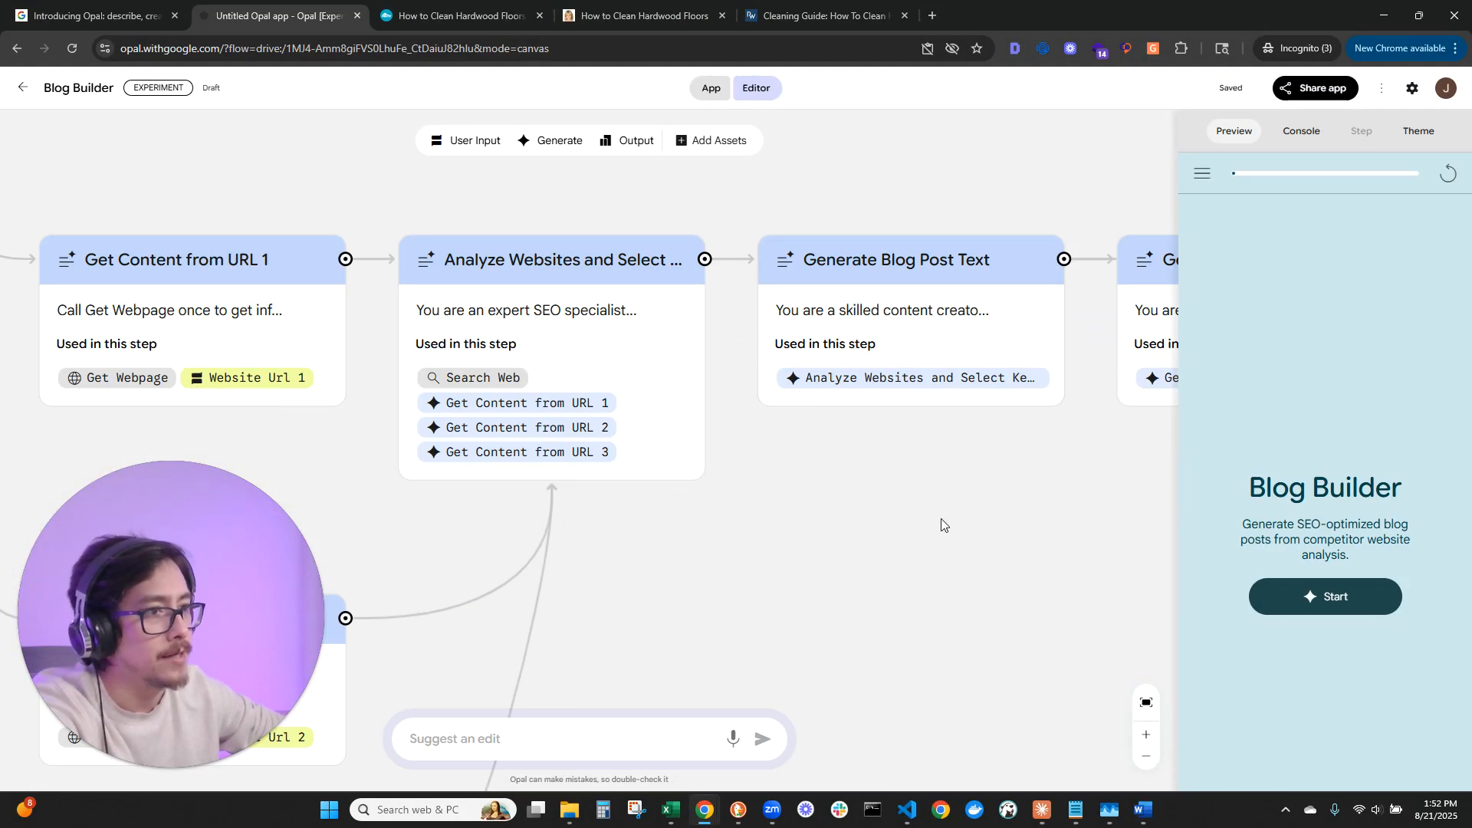
{"action": "left_click_drag", "start_coordinate": [1025, 515], "coordinate": [723, 519]}
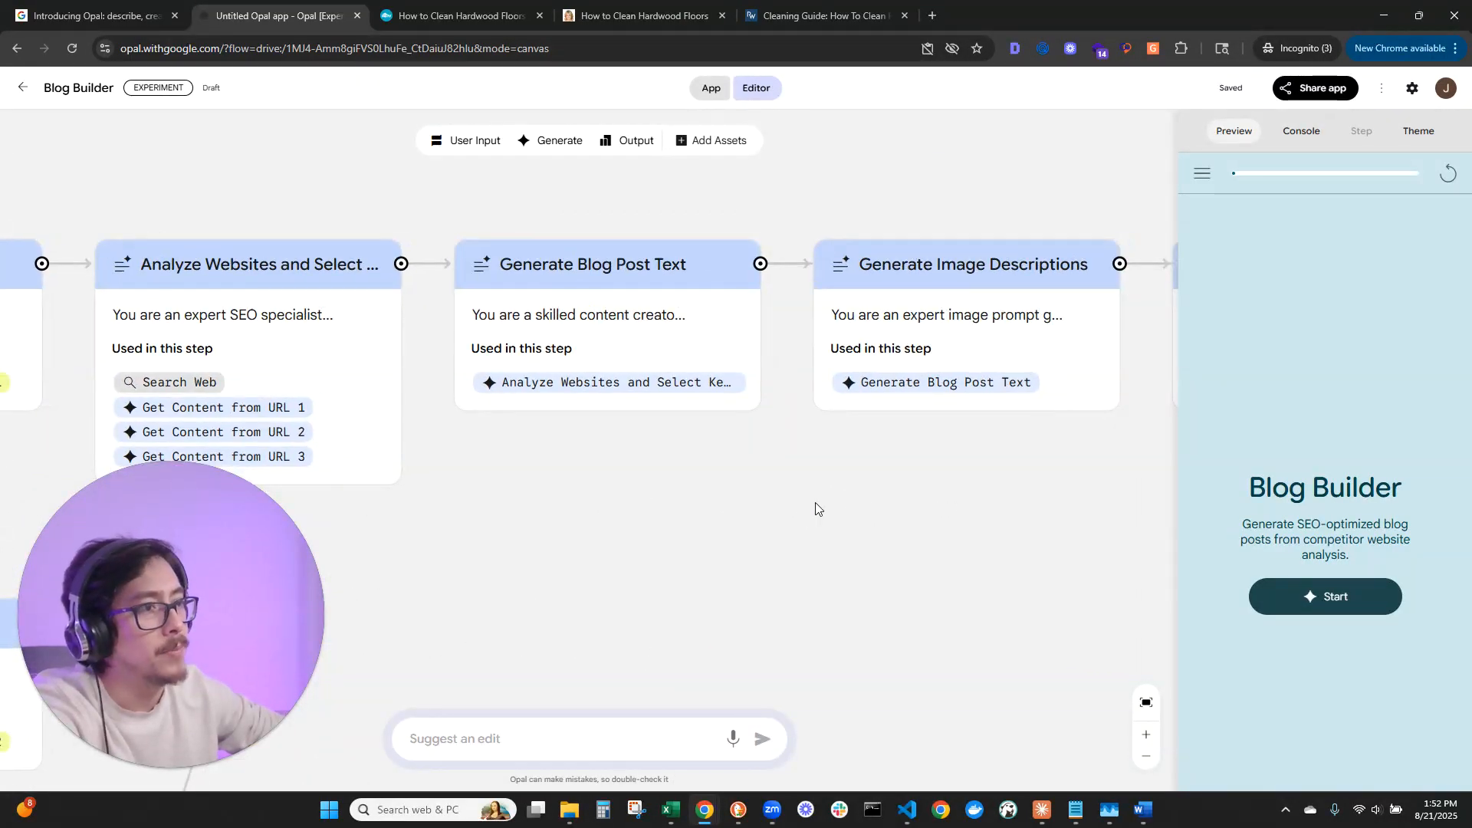
{"action": "left_click_drag", "start_coordinate": [912, 510], "coordinate": [562, 532]}
{"action": "left_click_drag", "start_coordinate": [938, 557], "coordinate": [800, 571]}
{"action": "left_click_drag", "start_coordinate": [1039, 542], "coordinate": [727, 531]}
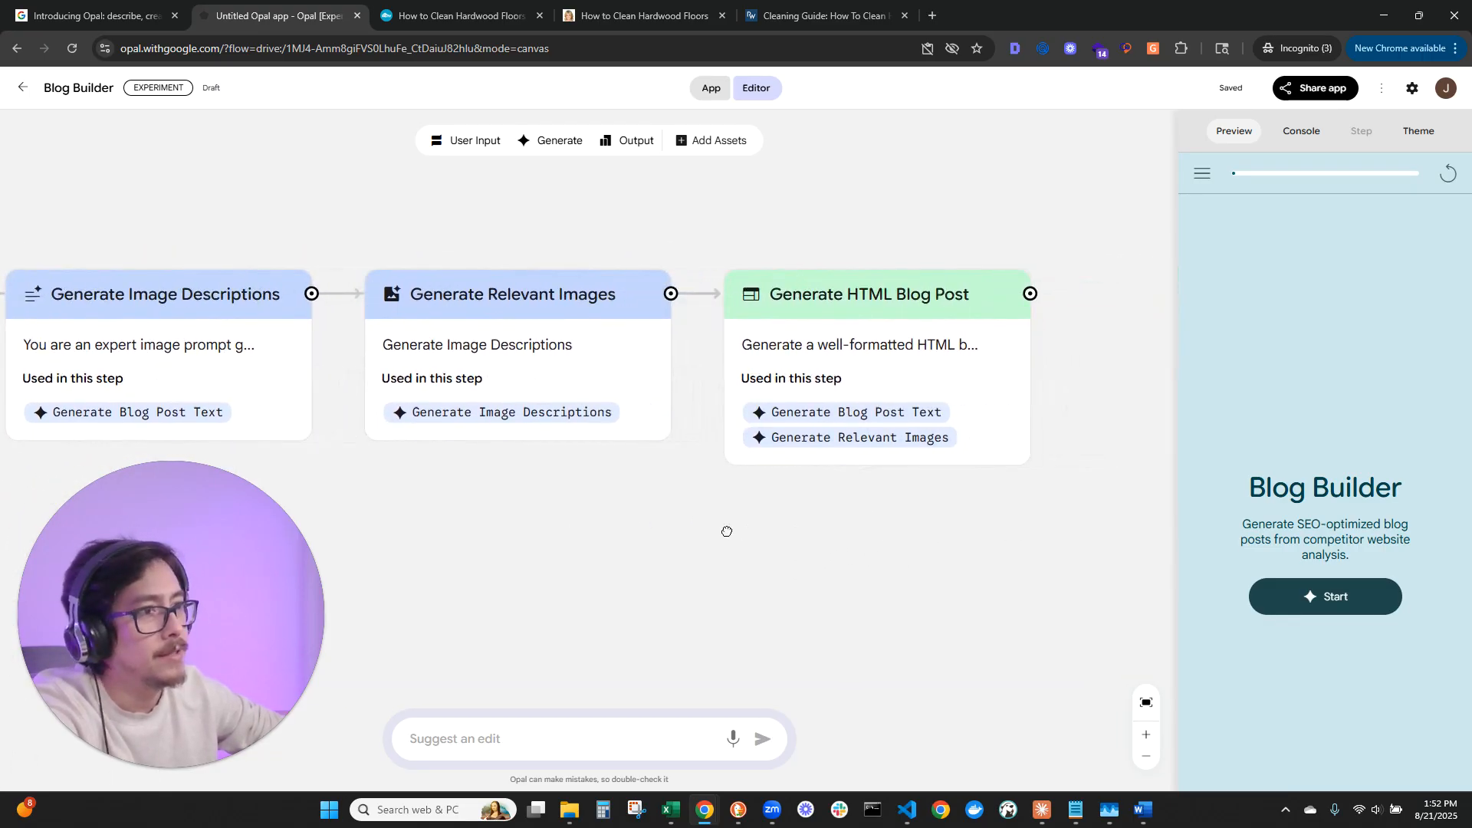
{"action": "scroll", "coordinate": [809, 467], "scroll_direction": "down", "scroll_amount": 5}
{"action": "scroll", "coordinate": [797, 491], "scroll_direction": "up", "scroll_amount": 2}
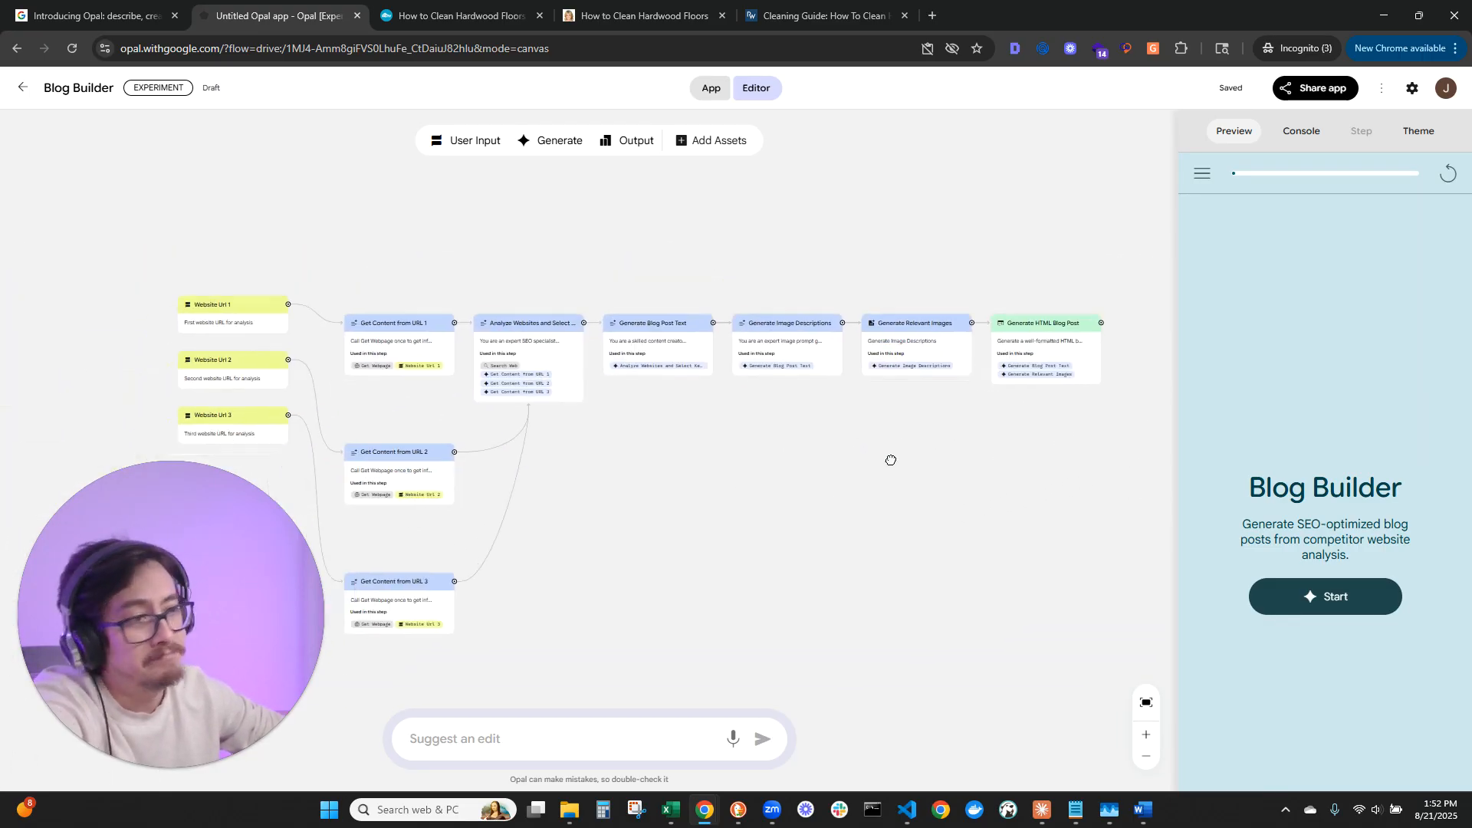
{"action": "left_click_drag", "start_coordinate": [891, 460], "coordinate": [858, 391]}
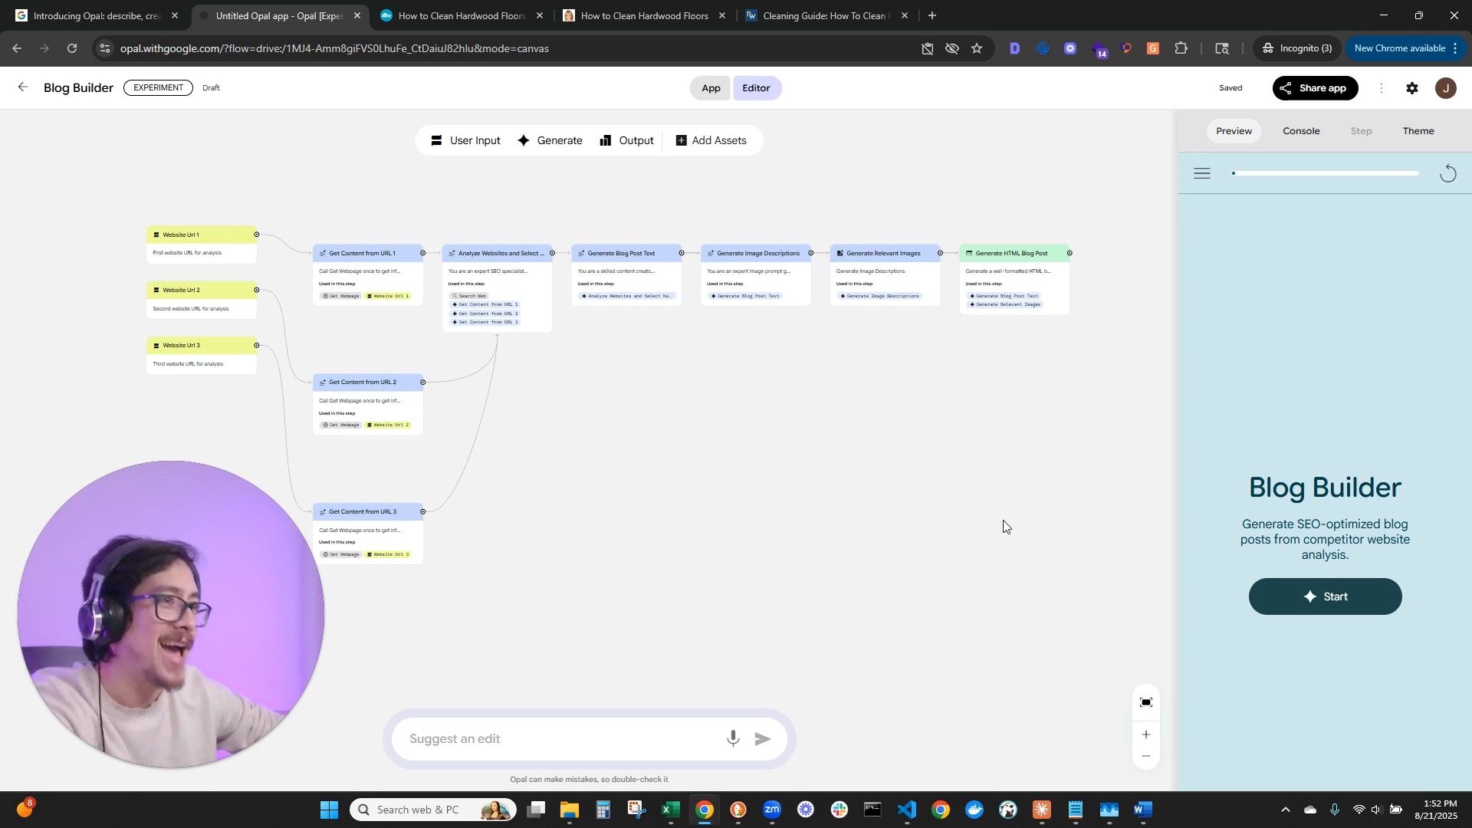
Start the Blog Builder preview and submit hgtv.com/lifestyle/clean-and-organize/how-to-clean-hardwood-floors, copied from its open page, as the first website URL.
{"action": "left_click", "coordinate": [1312, 606]}
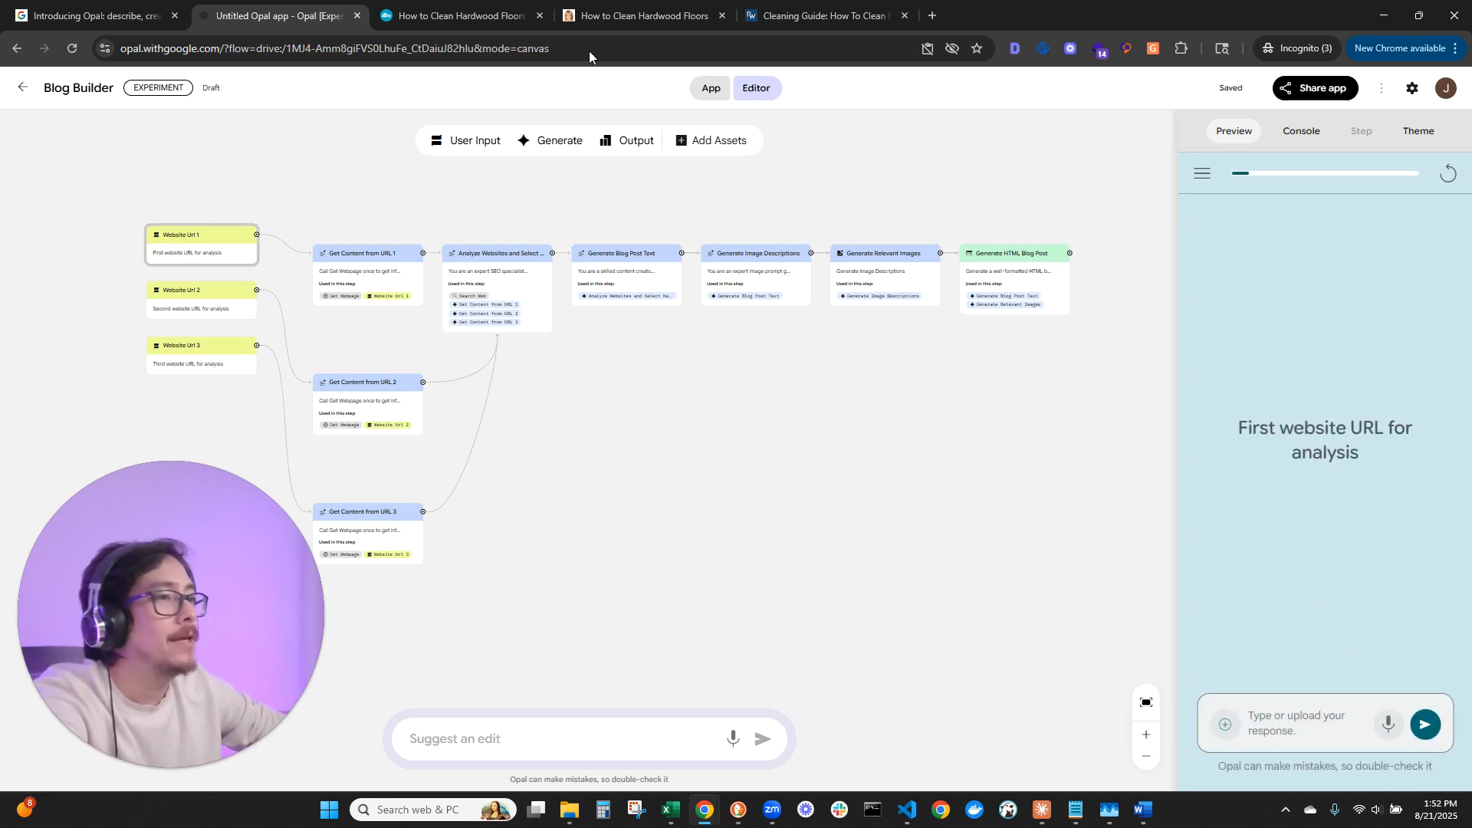
{"action": "left_click", "coordinate": [460, 15]}
{"action": "left_click", "coordinate": [276, 46]}
{"action": "key", "text": "ctrl+c"}
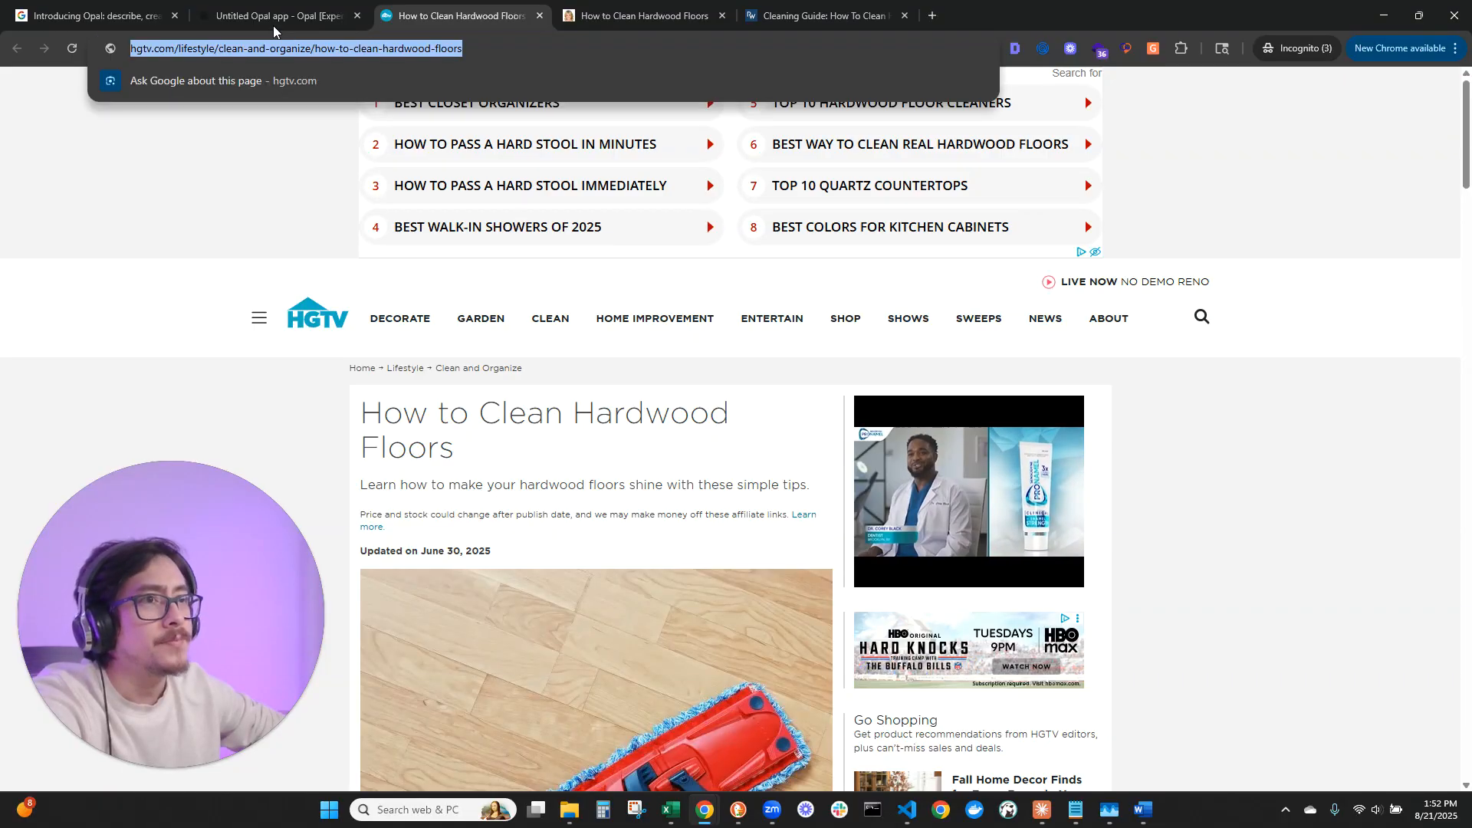
{"action": "left_click", "coordinate": [276, 17]}
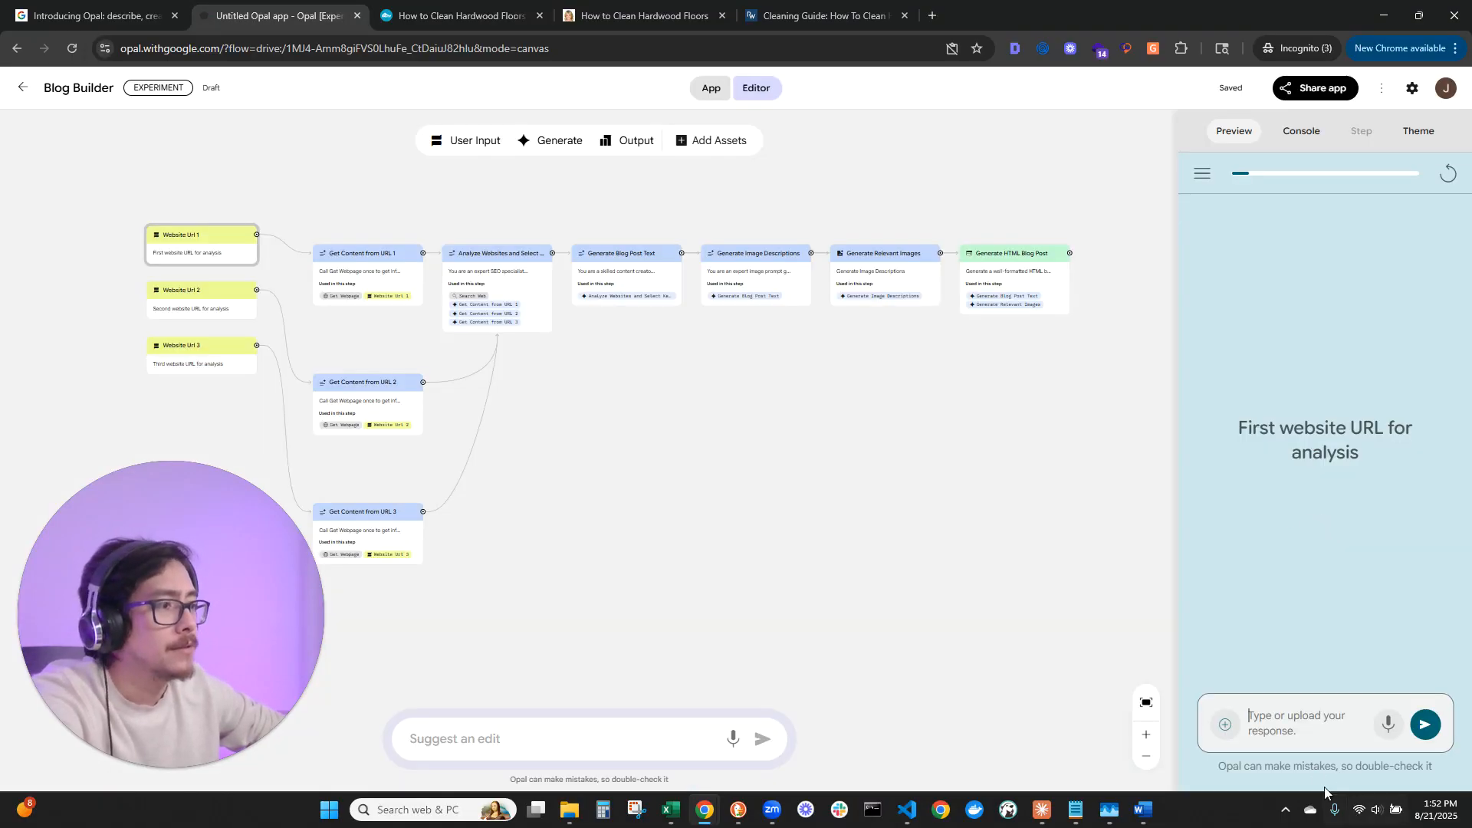
{"action": "left_click", "coordinate": [1298, 716]}
{"action": "key", "text": "ctrl+v"}
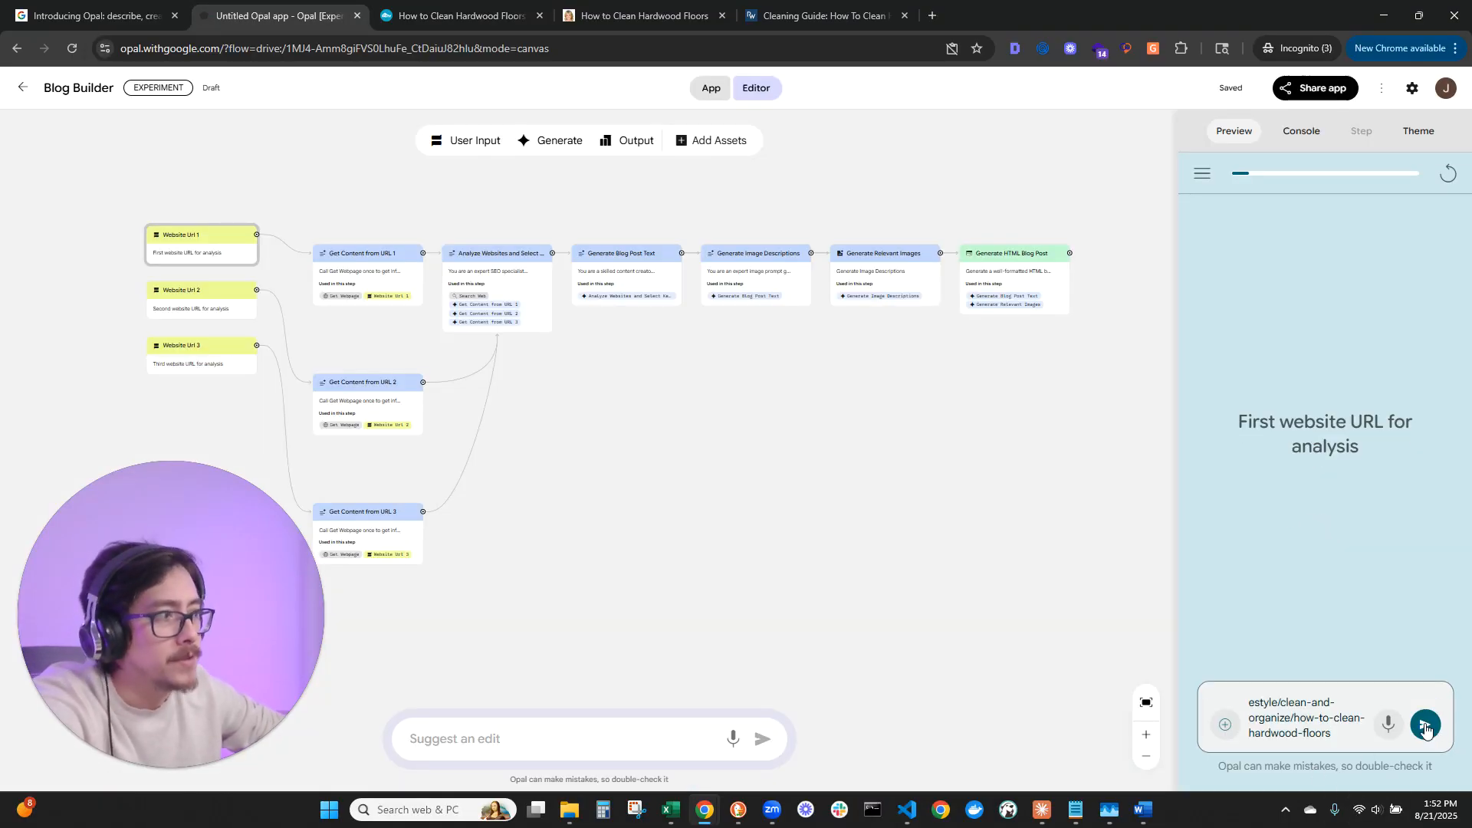
{"action": "left_click", "coordinate": [1426, 726]}
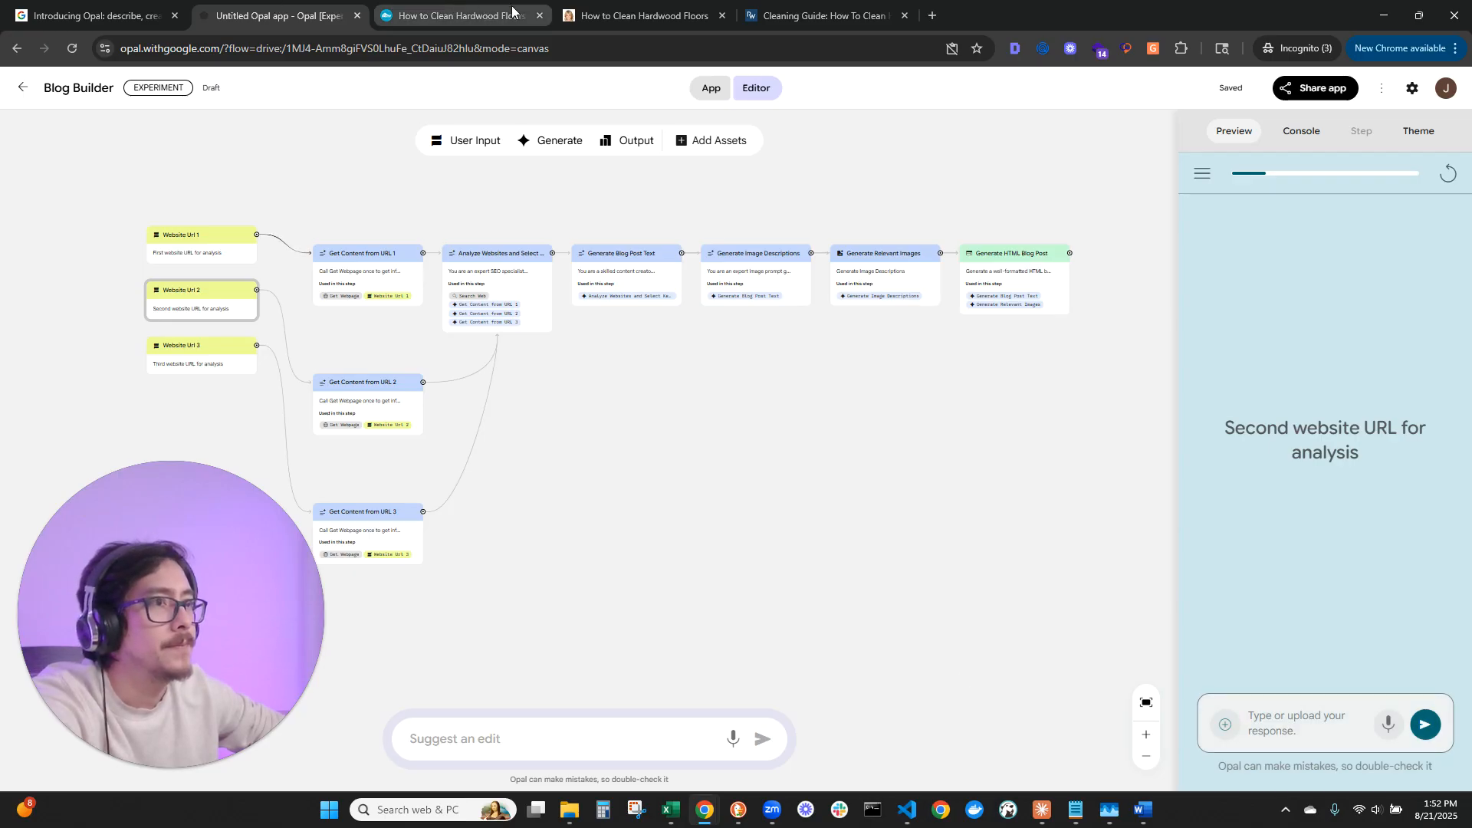
Copy marthastewart.com/8031622/how-clean-hardwood-floors from its open page and submit it as the second website URL.
{"action": "left_click", "coordinate": [439, 6]}
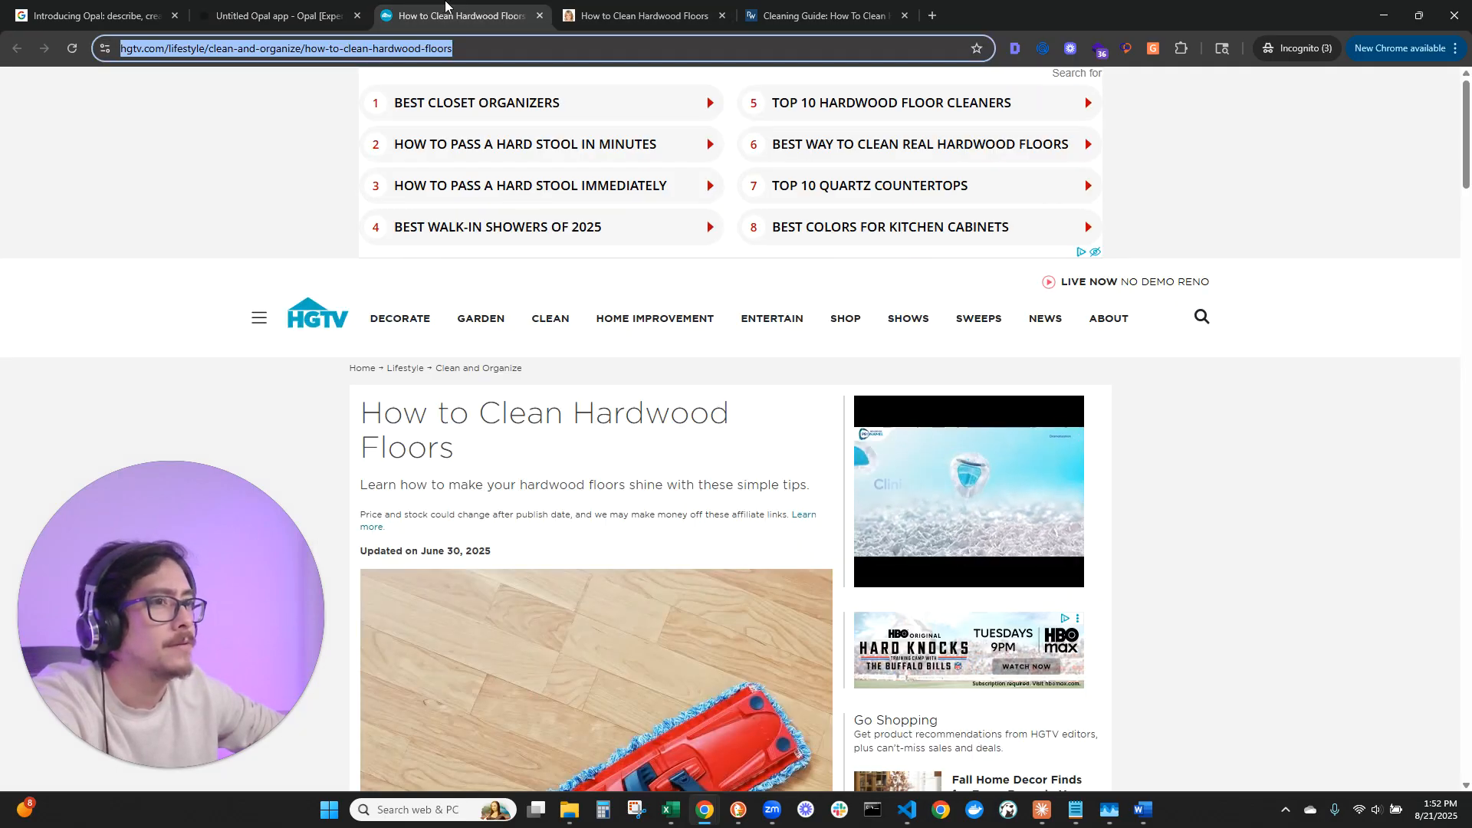
{"action": "key", "text": "ctrl+Tab"}
{"action": "left_click", "coordinate": [360, 49]}
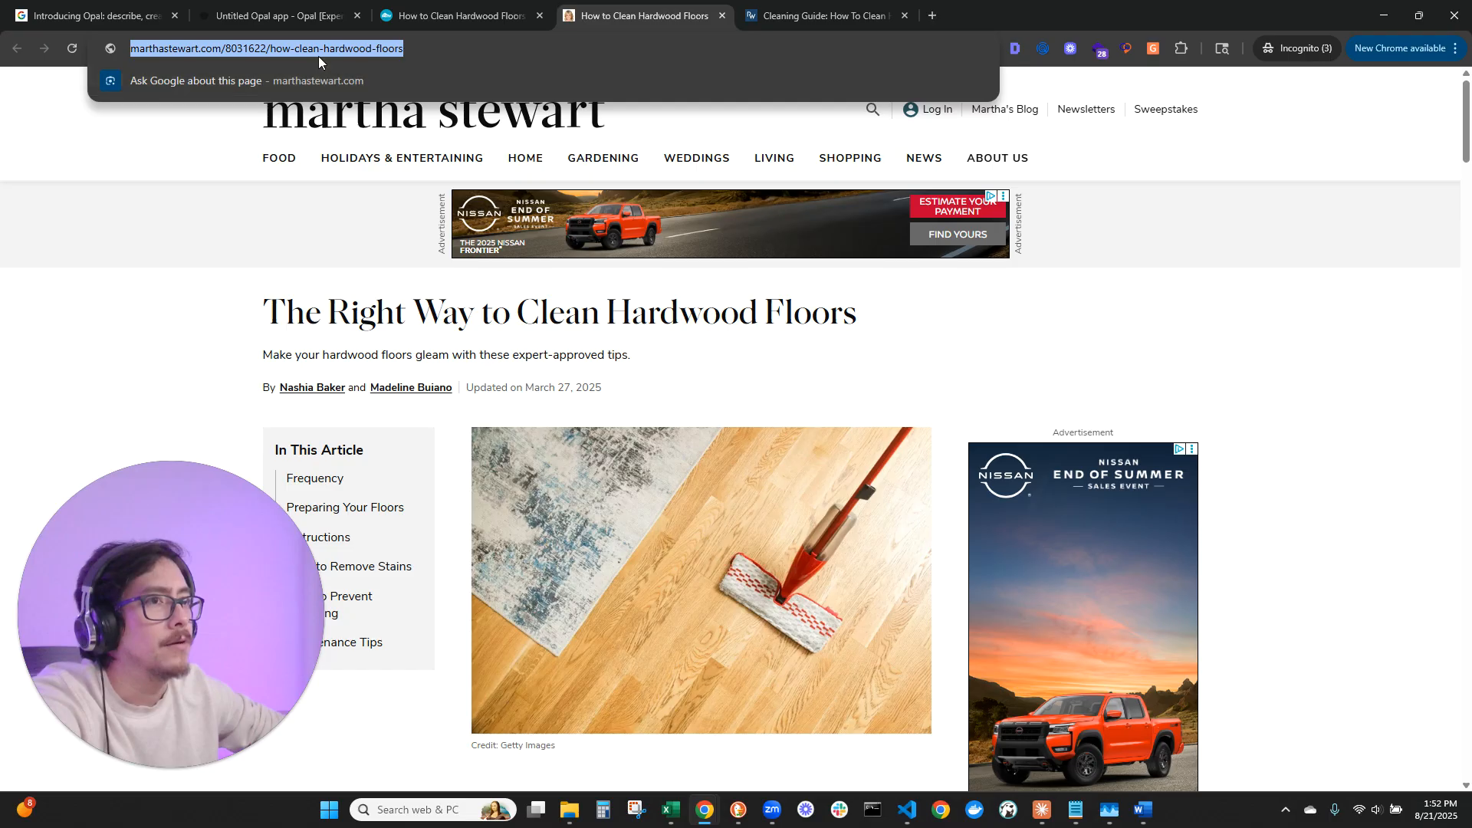
{"action": "left_click", "coordinate": [288, 17]}
{"action": "key", "text": "ctrl+v"}
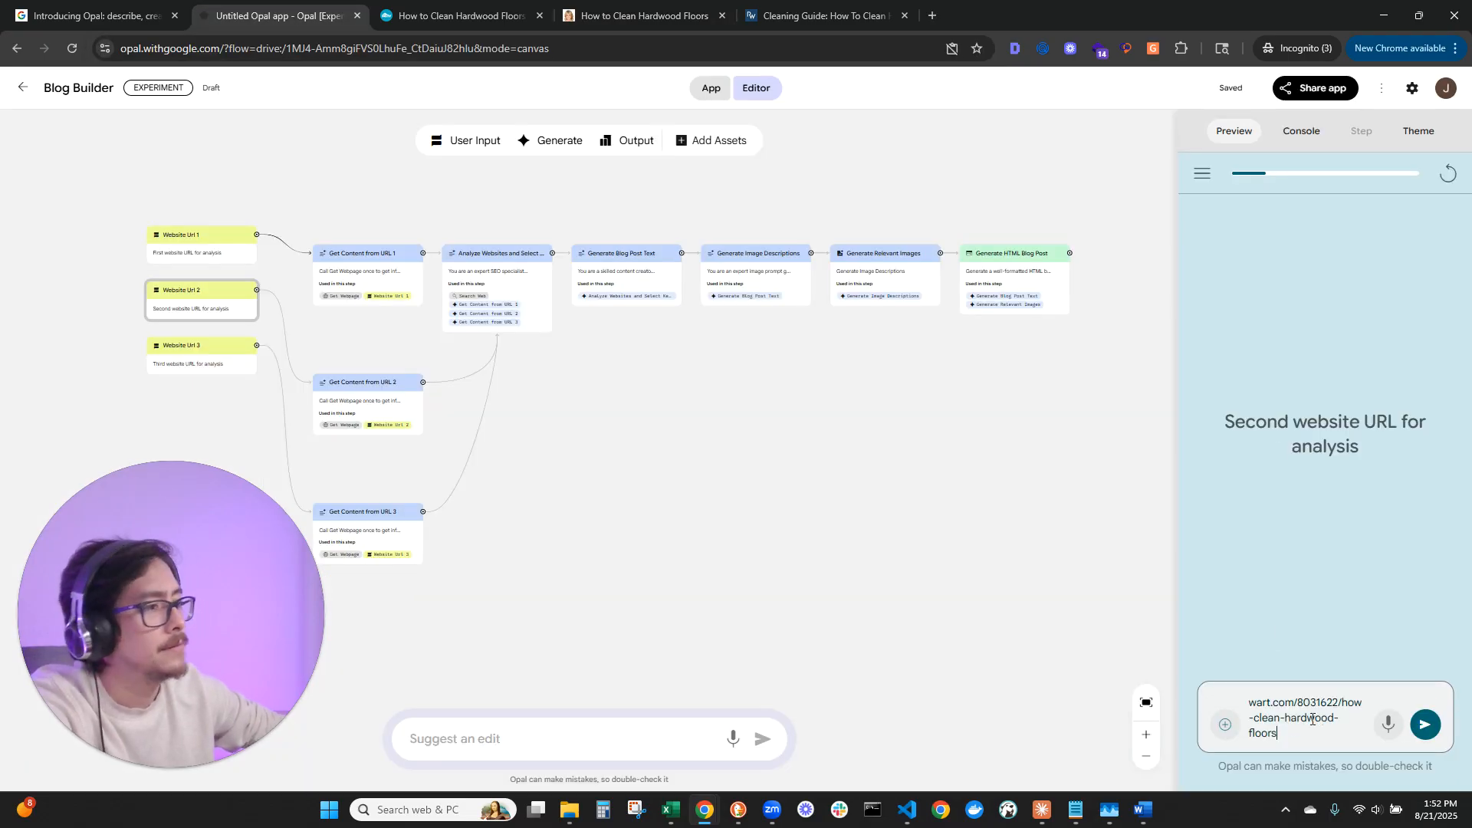
{"action": "left_click", "coordinate": [1426, 723]}
Copy resources.rwsupply.com/guide/cleaning-guide-how-to-clean-hardwood-floors/ from its open page and submit it as the third website URL.
{"action": "left_click", "coordinate": [820, 16]}
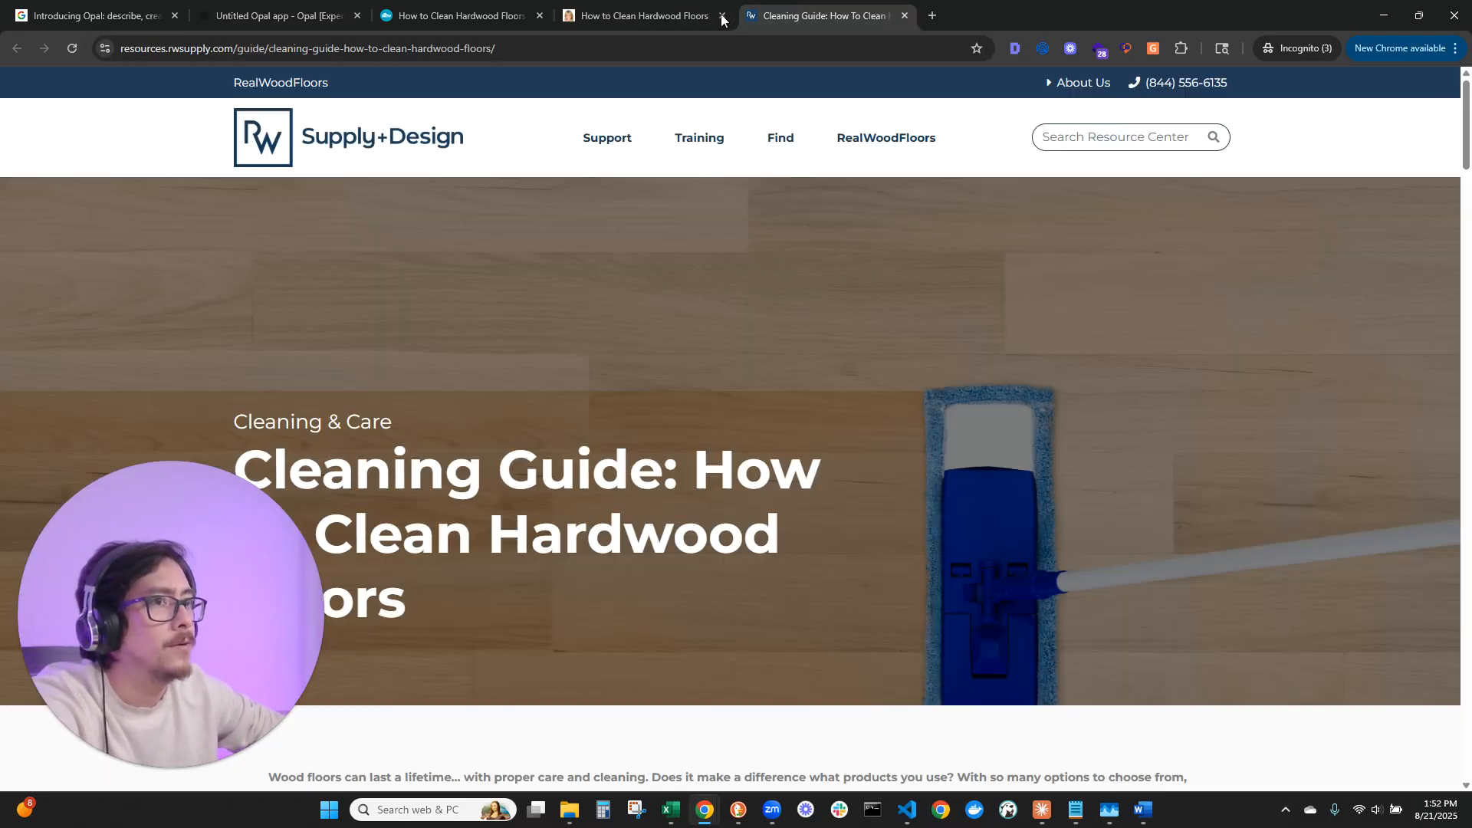
{"action": "left_click", "coordinate": [417, 51]}
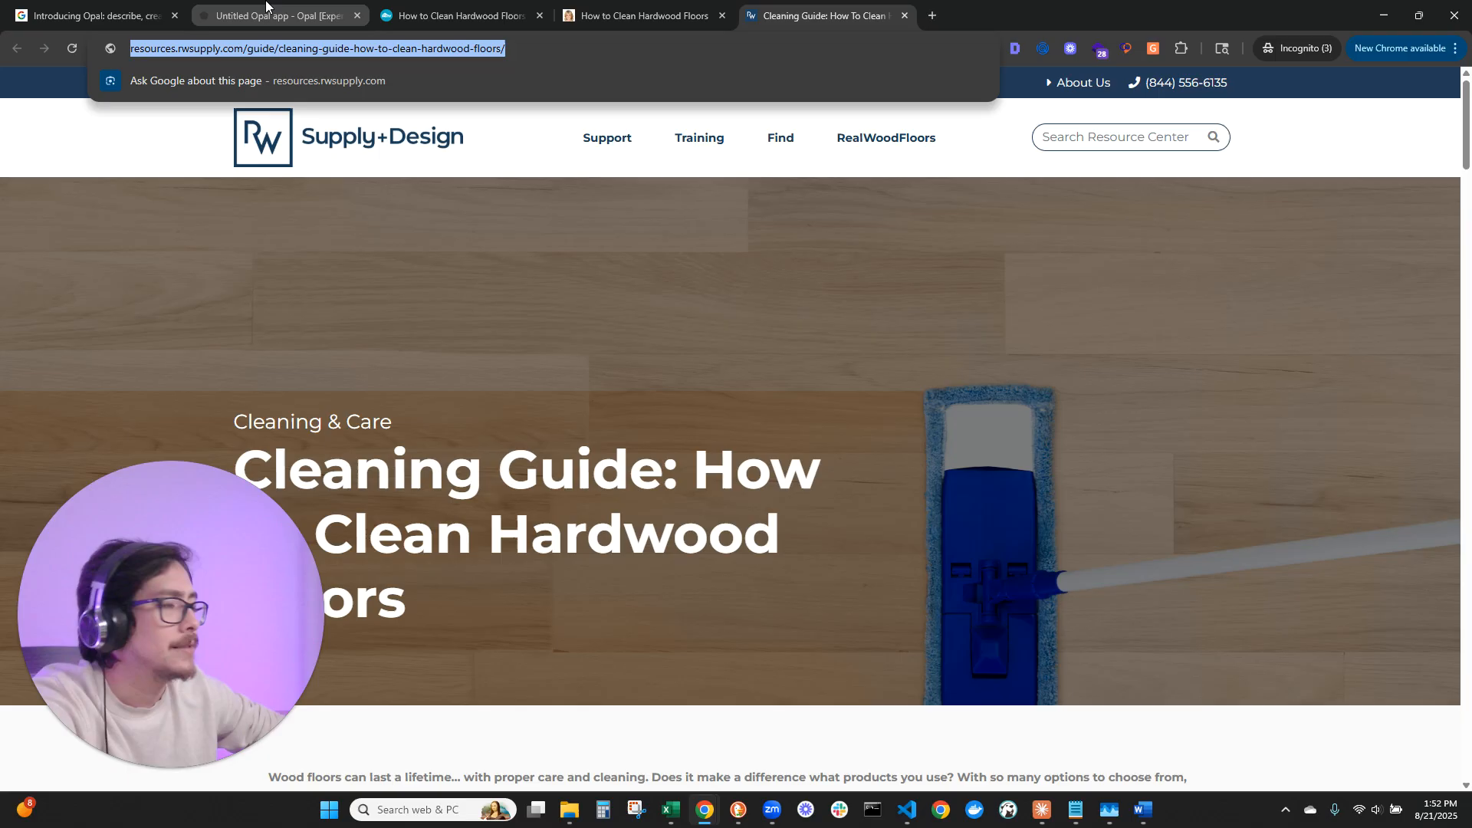
{"action": "left_click", "coordinate": [284, 16]}
{"action": "left_click", "coordinate": [1305, 711]}
{"action": "key", "text": "ctrl+v"}
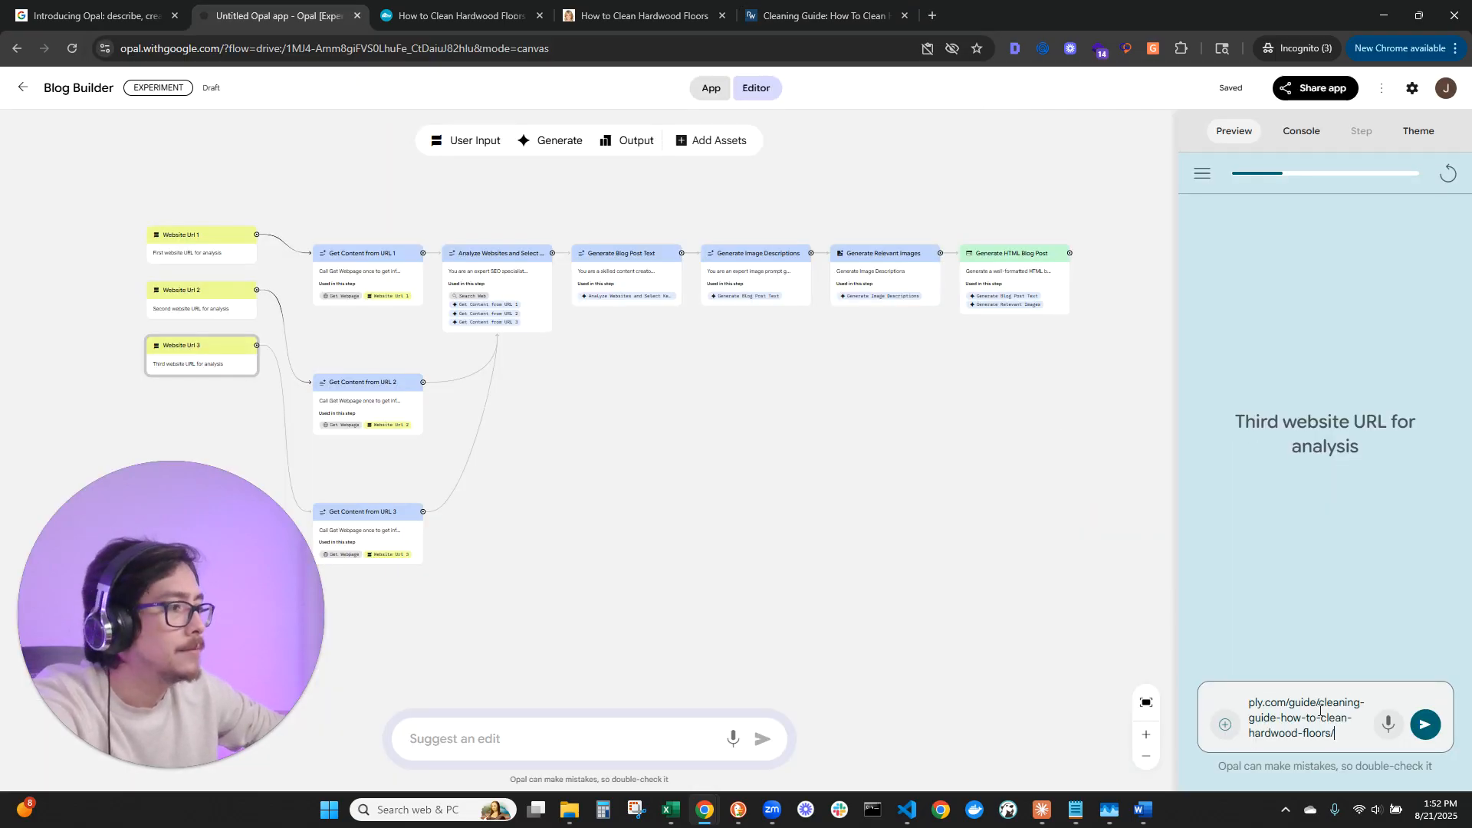
{"action": "left_click", "coordinate": [1426, 725]}
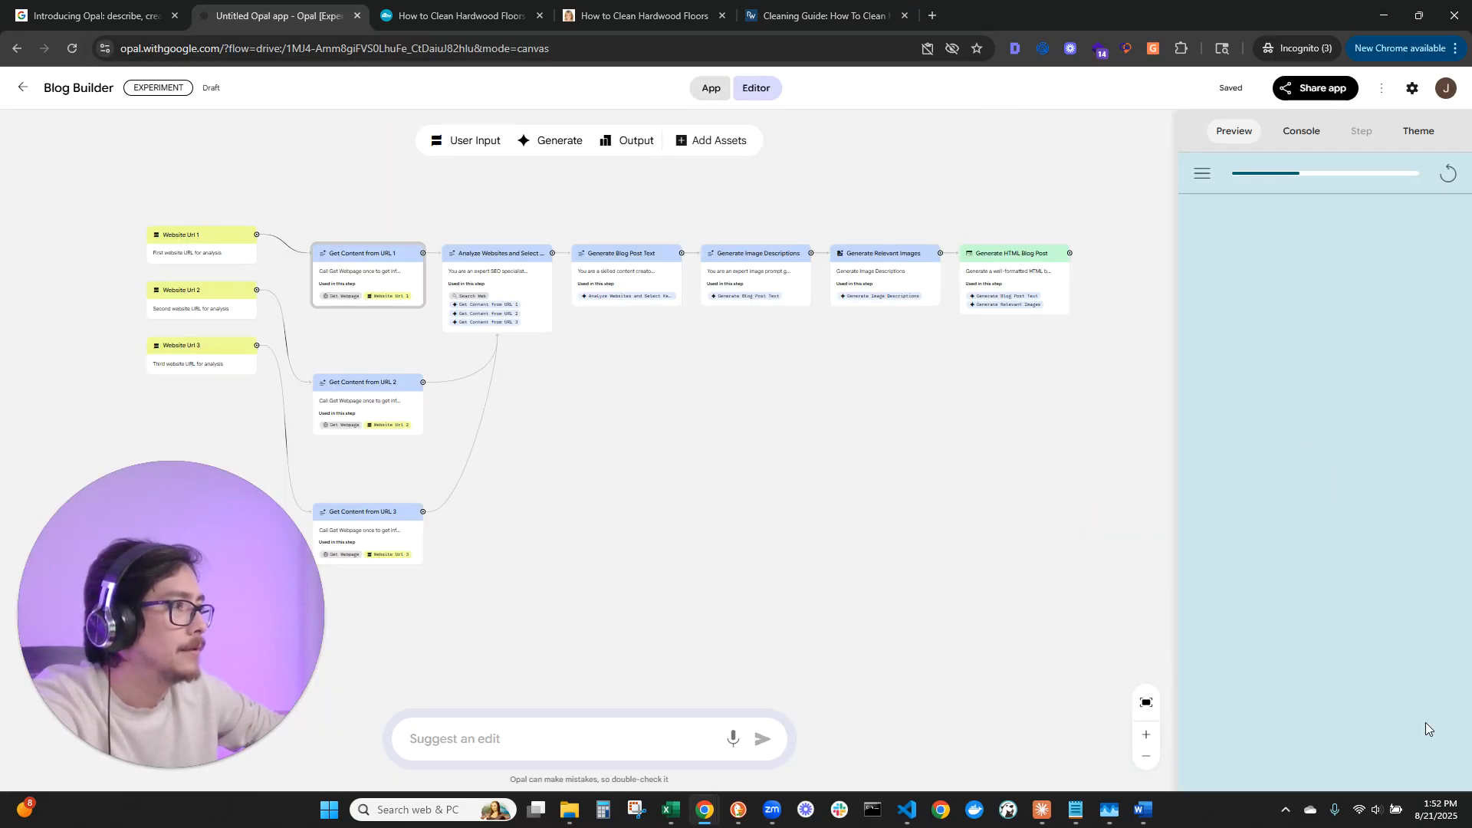
Follow the run's progress through the workflow's website URL inputs and Get Content steps.
{"action": "left_click_drag", "start_coordinate": [636, 569], "coordinate": [741, 557]}
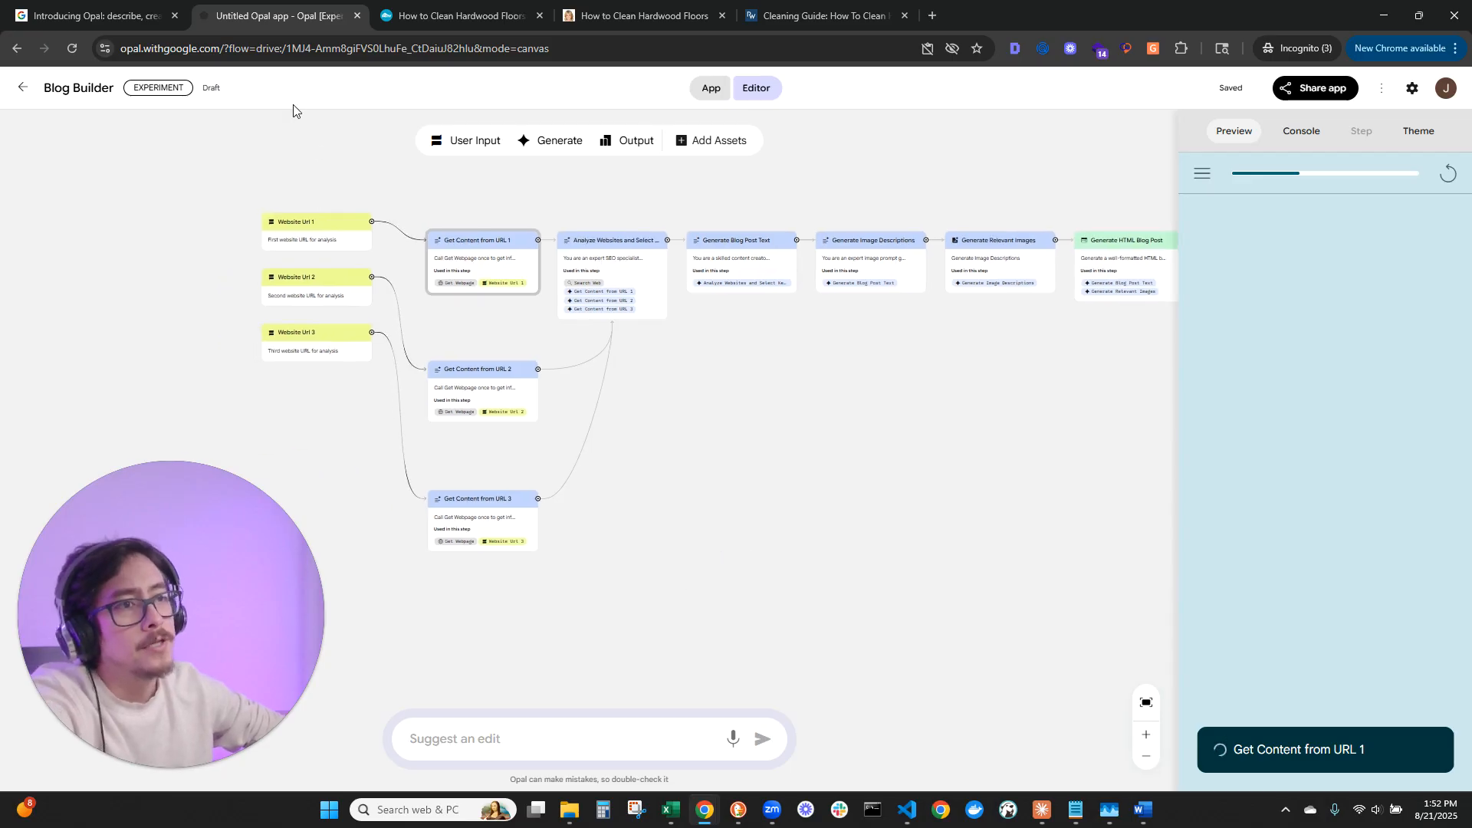
{"action": "scroll", "coordinate": [302, 253], "scroll_direction": "up", "scroll_amount": 5}
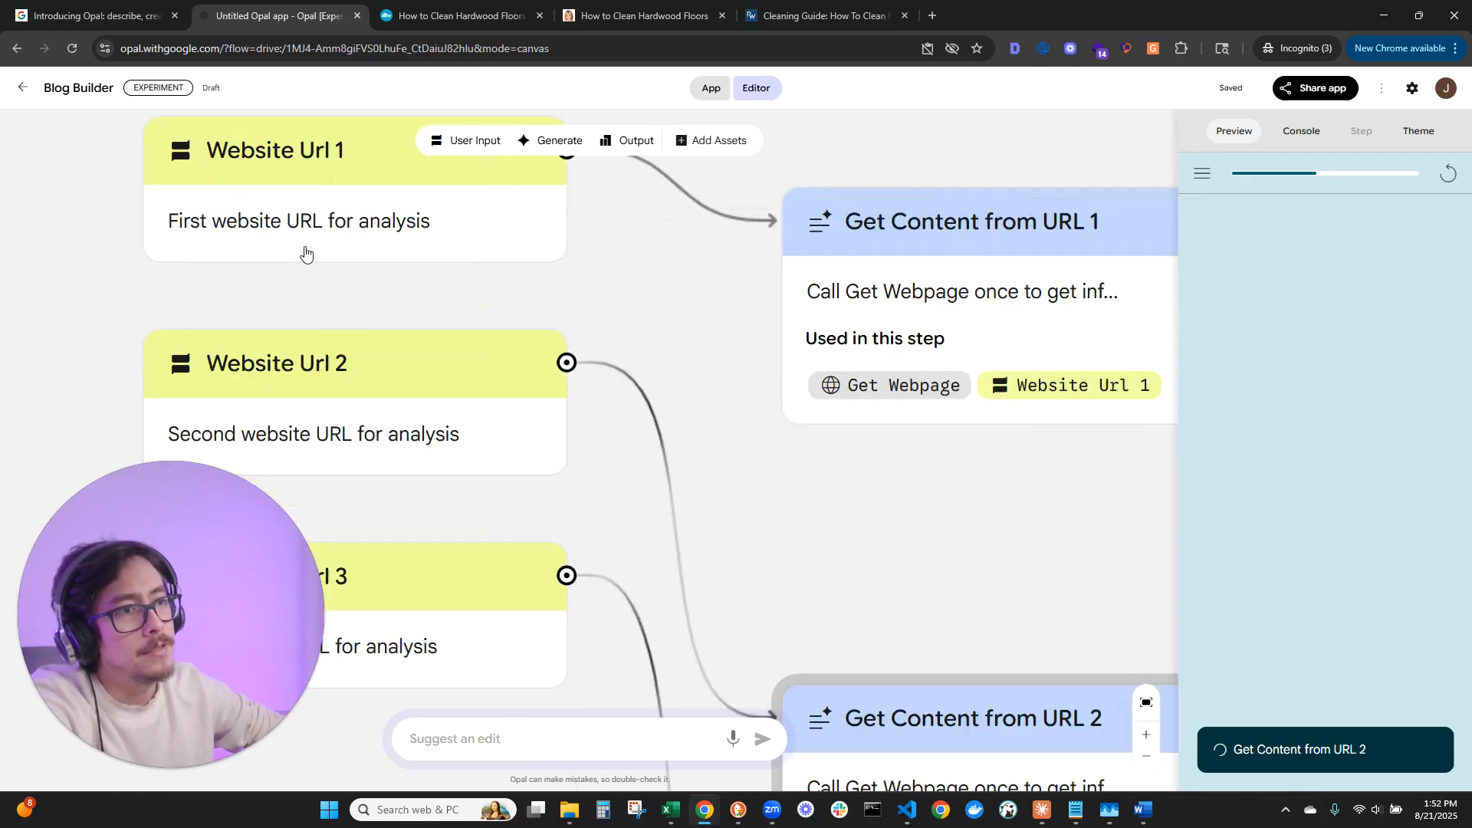
{"action": "scroll", "coordinate": [332, 240], "scroll_direction": "down", "scroll_amount": 6}
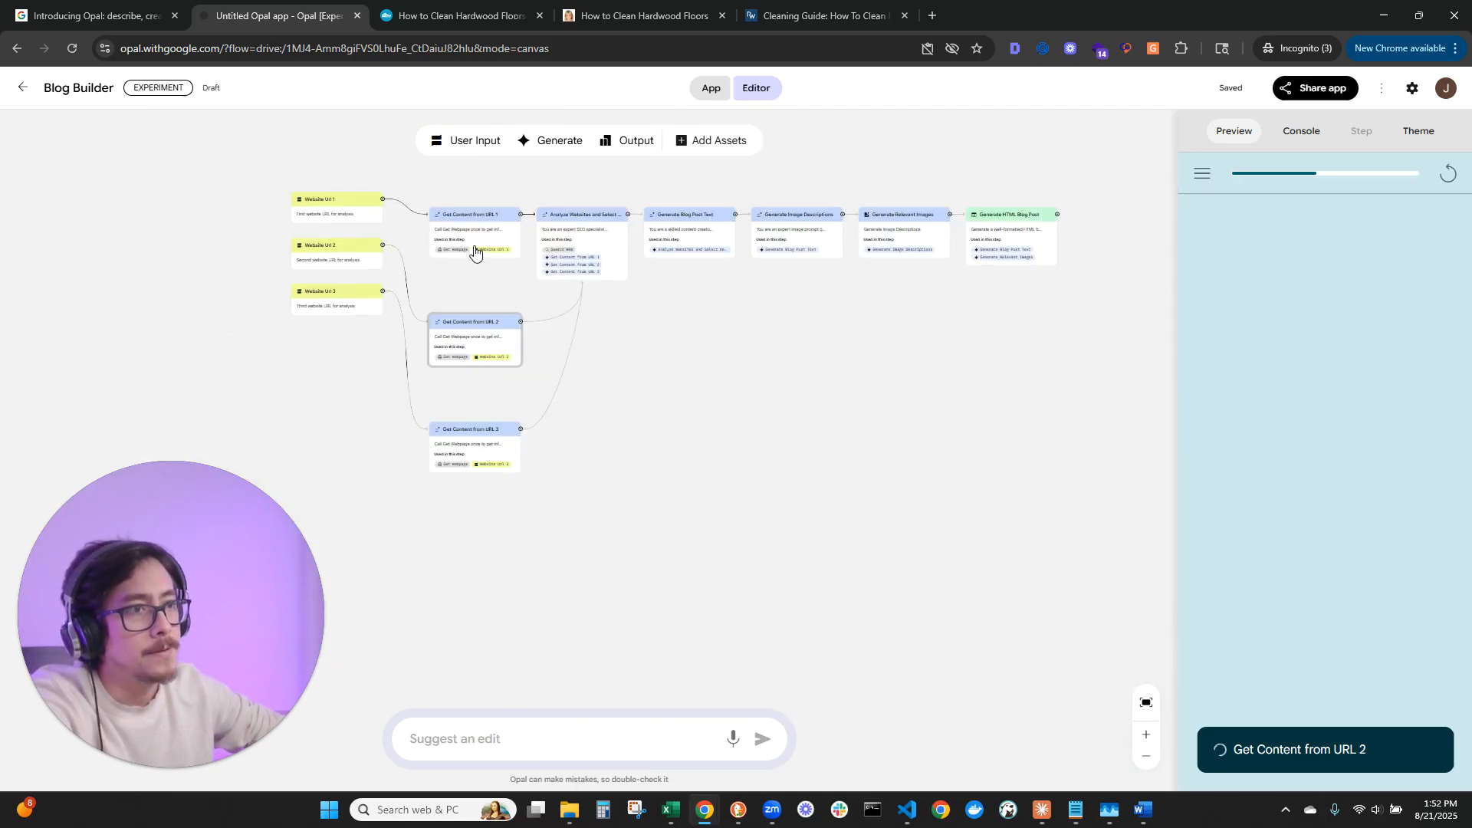
{"action": "scroll", "coordinate": [476, 253], "scroll_direction": "up", "scroll_amount": 2}
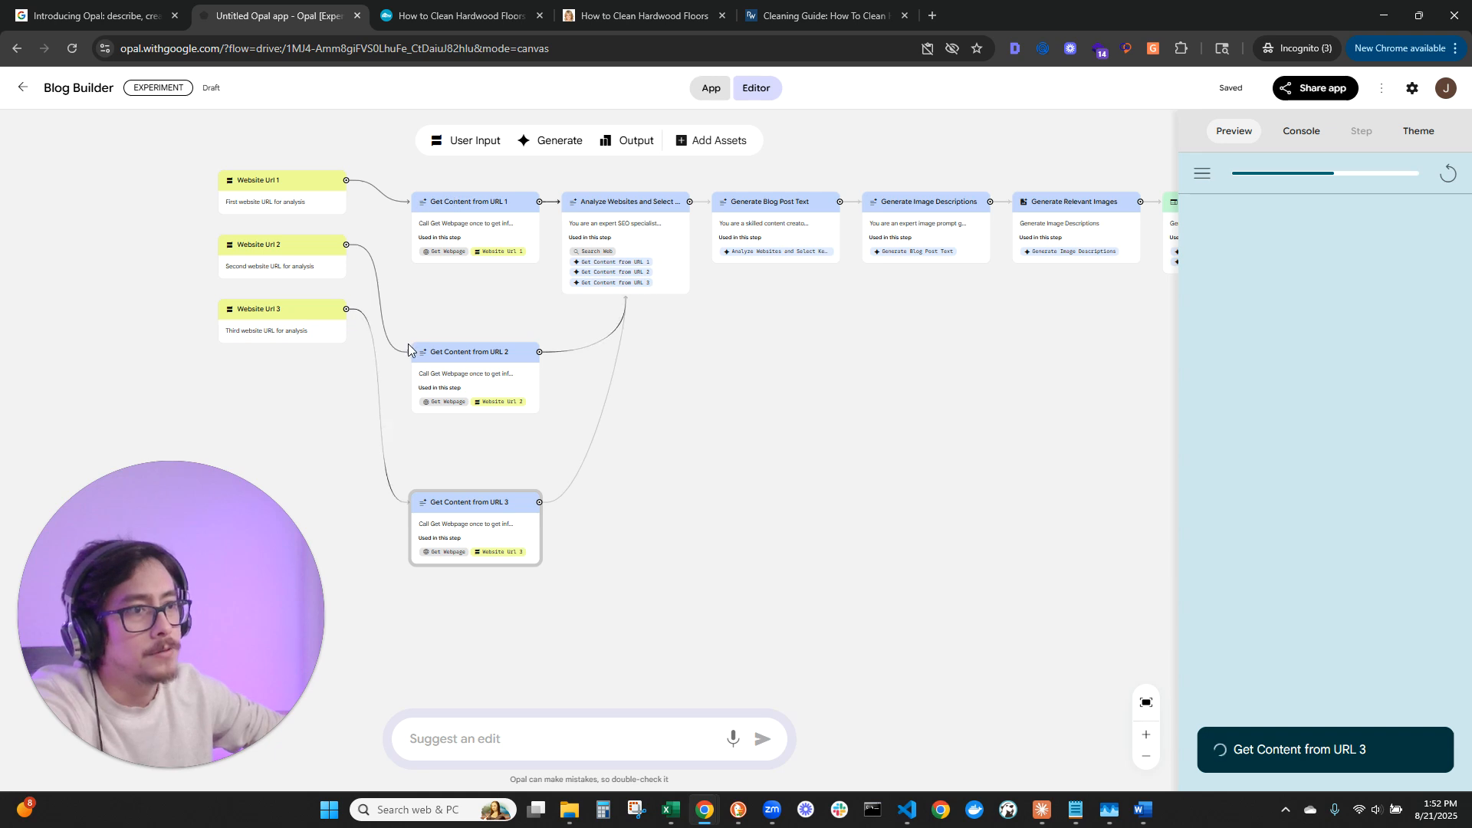
{"action": "scroll", "coordinate": [436, 529], "scroll_direction": "up", "scroll_amount": 2}
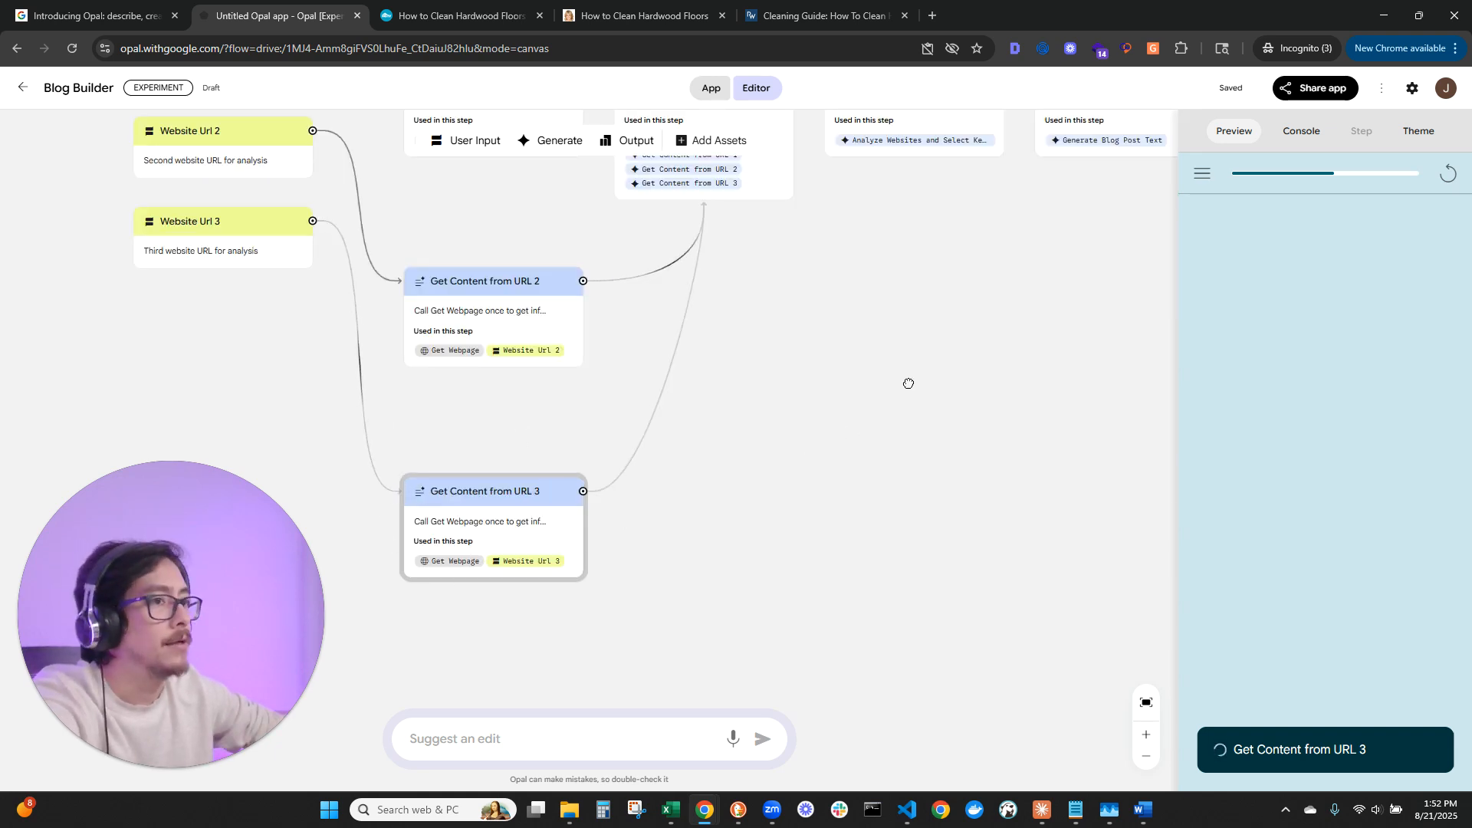
{"action": "left_click_drag", "start_coordinate": [907, 381], "coordinate": [838, 595]}
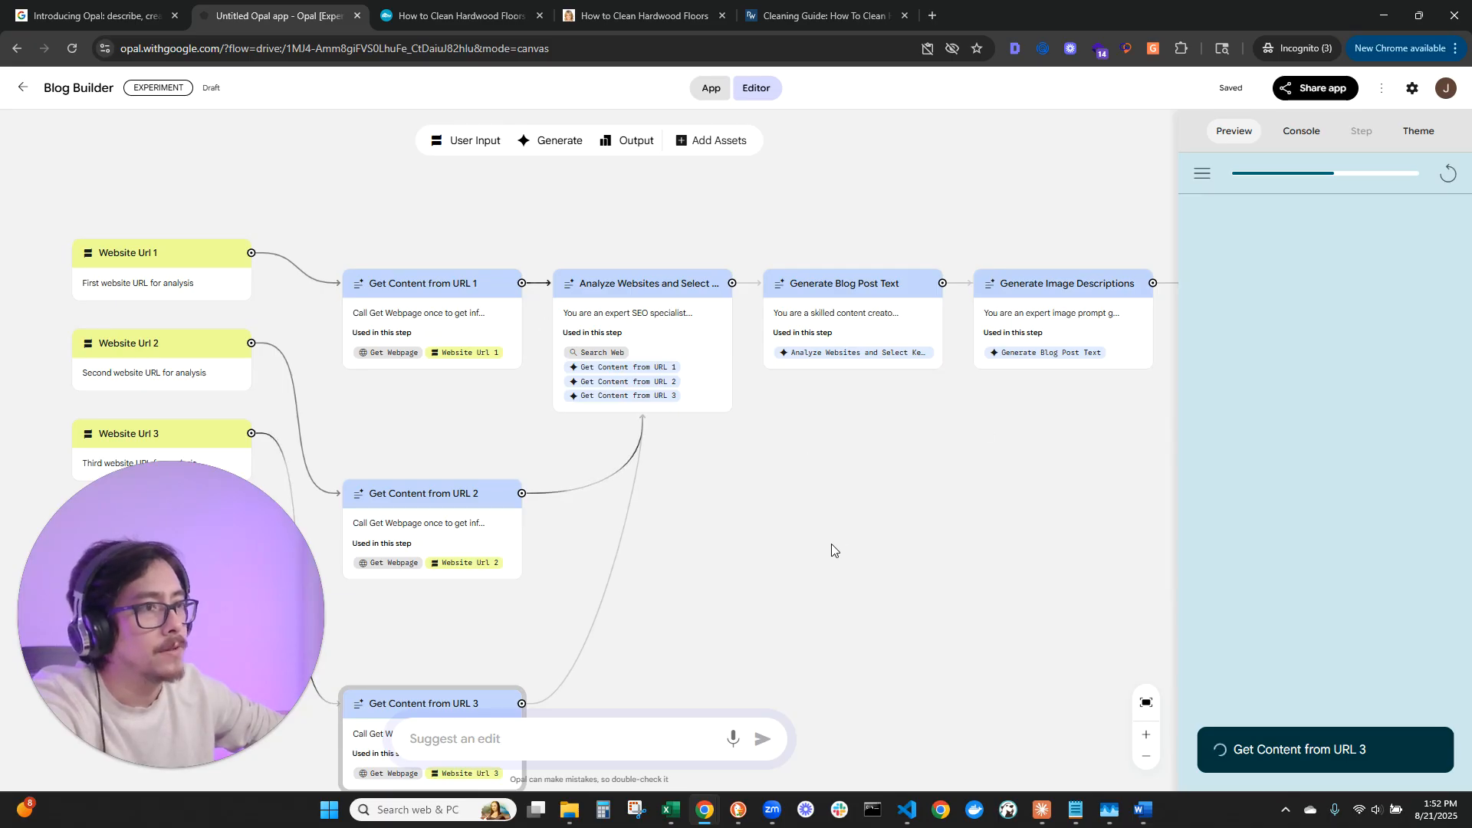
{"action": "left_click_drag", "start_coordinate": [962, 549], "coordinate": [896, 535]}
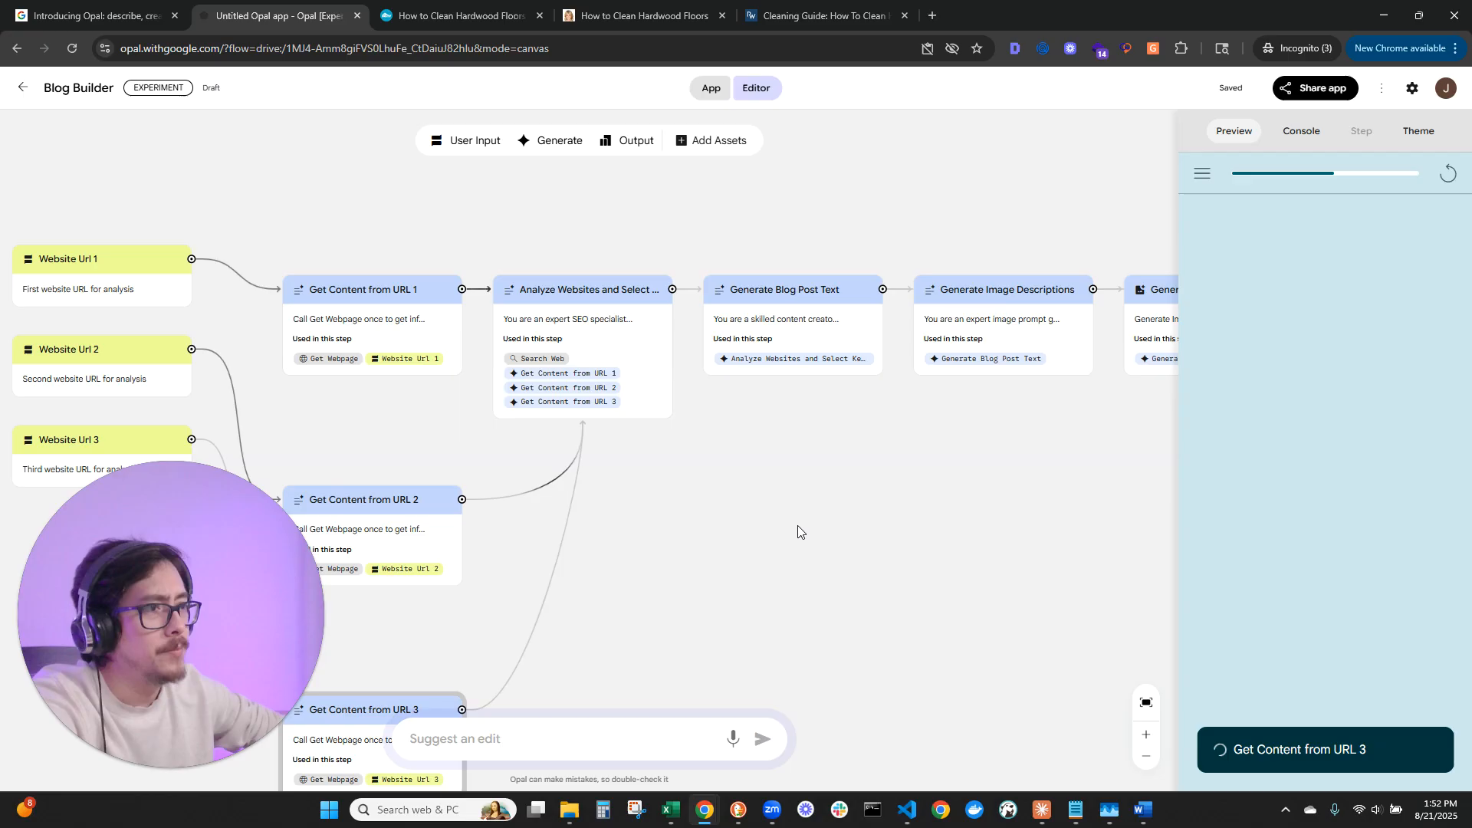
{"action": "scroll", "coordinate": [798, 535], "scroll_direction": "down", "scroll_amount": 3}
{"action": "left_click_drag", "start_coordinate": [812, 532], "coordinate": [745, 441]}
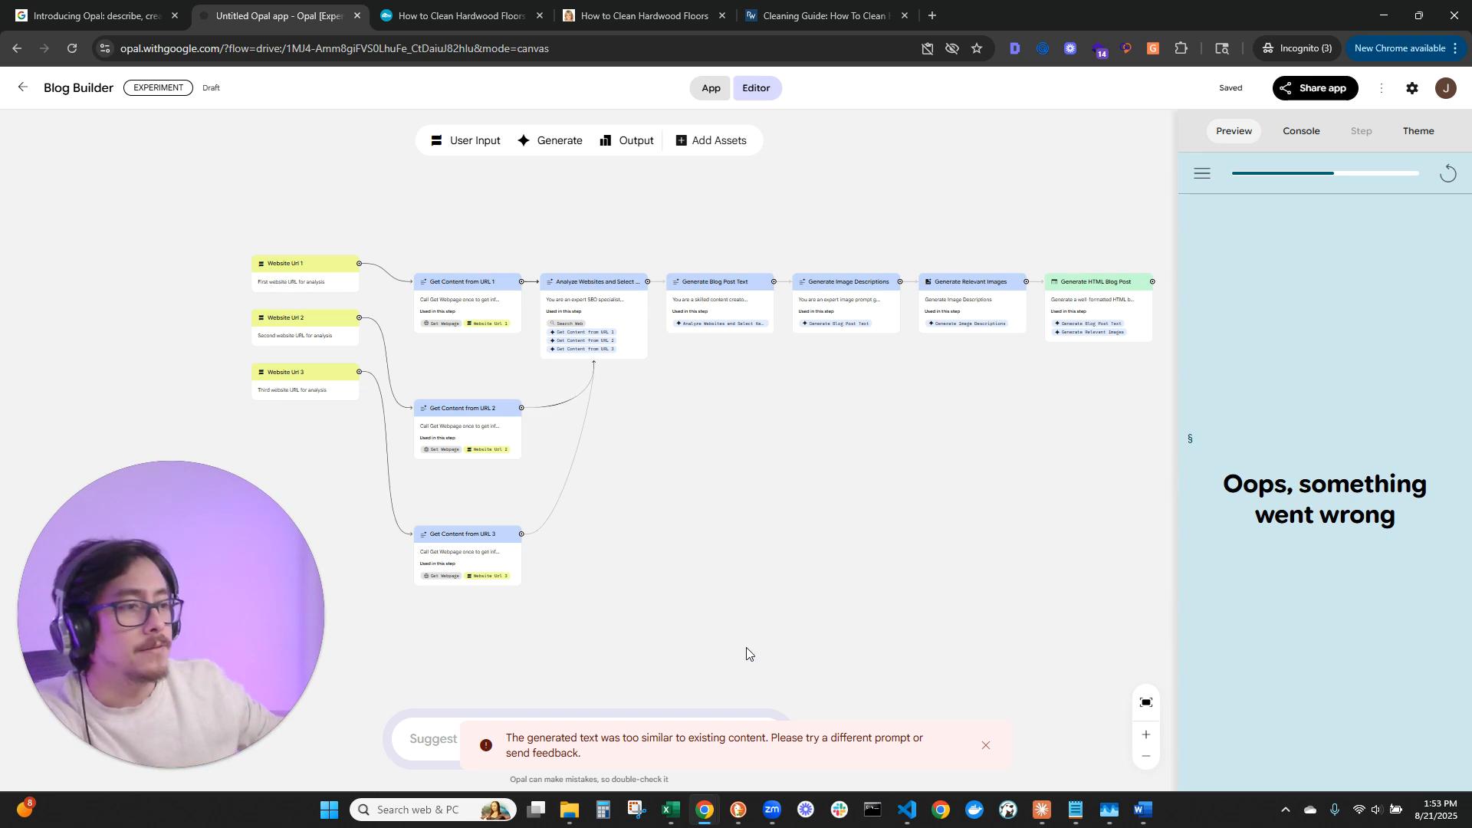
Dismiss the error notification and re-examine the workflow from the Get Content steps to the generation steps.
{"action": "left_click_drag", "start_coordinate": [847, 639], "coordinate": [832, 614]}
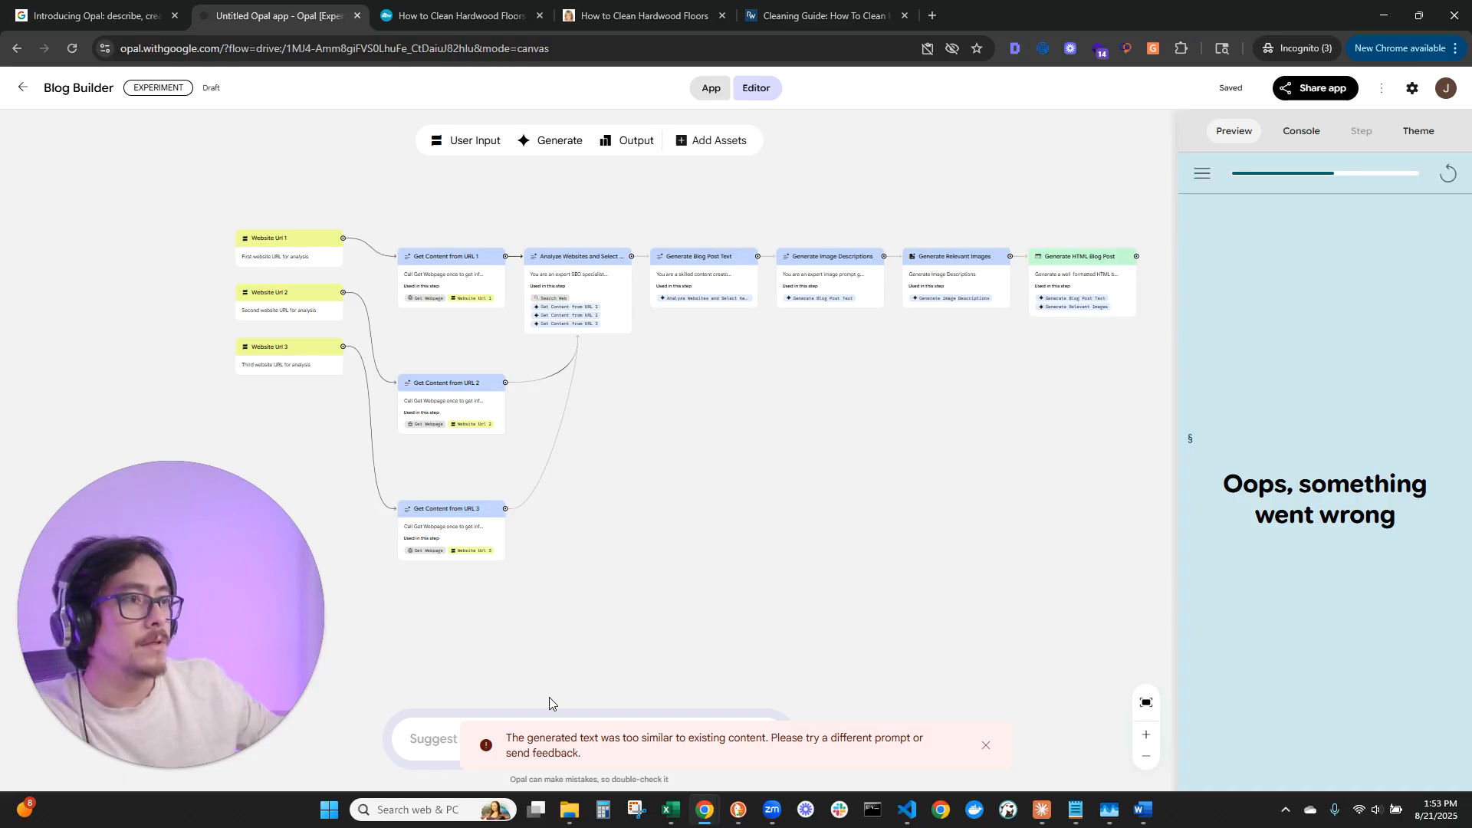
{"action": "left_click", "coordinate": [986, 745]}
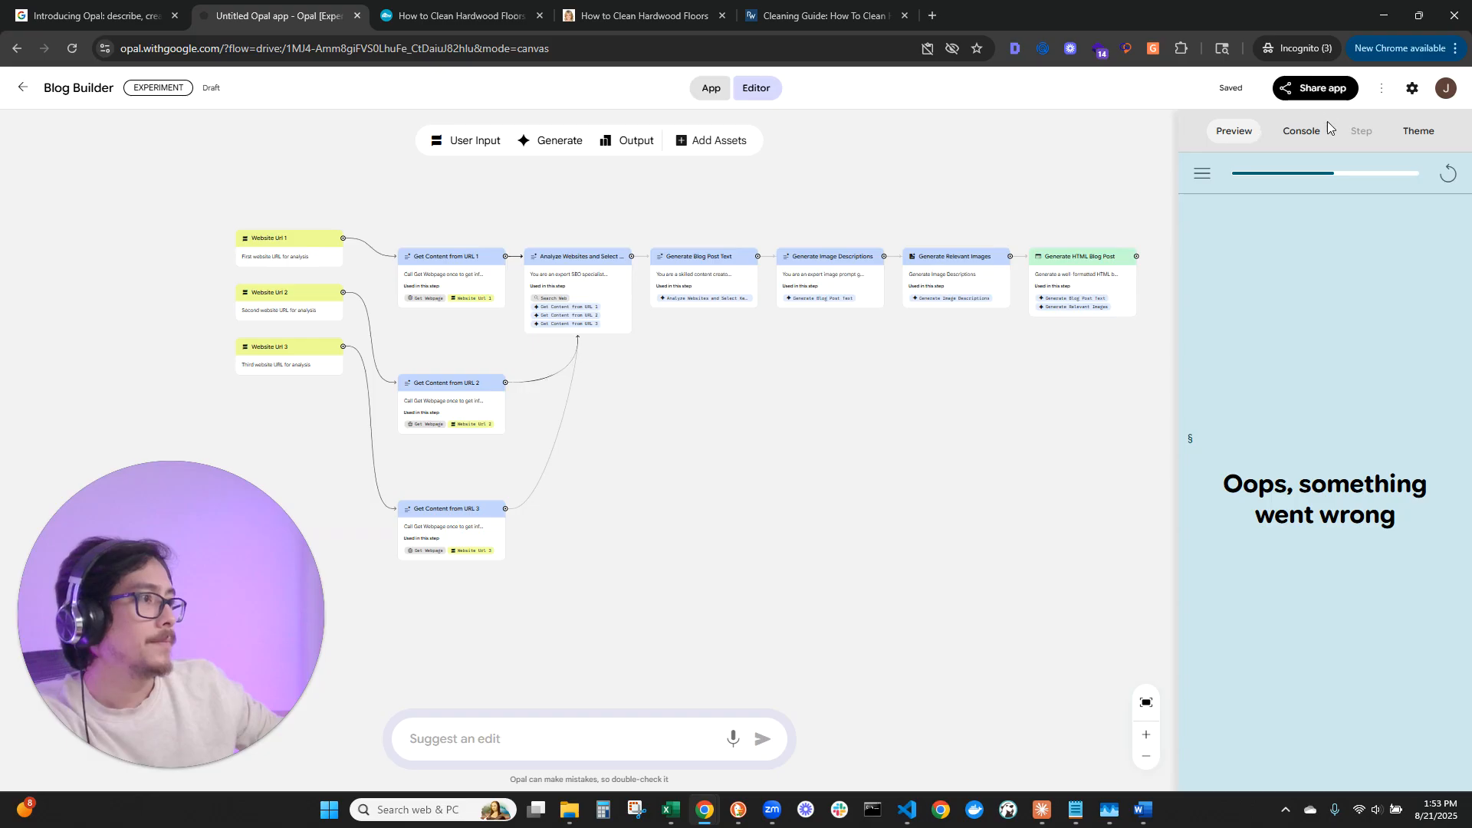
{"action": "scroll", "coordinate": [560, 278], "scroll_direction": "up", "scroll_amount": 5}
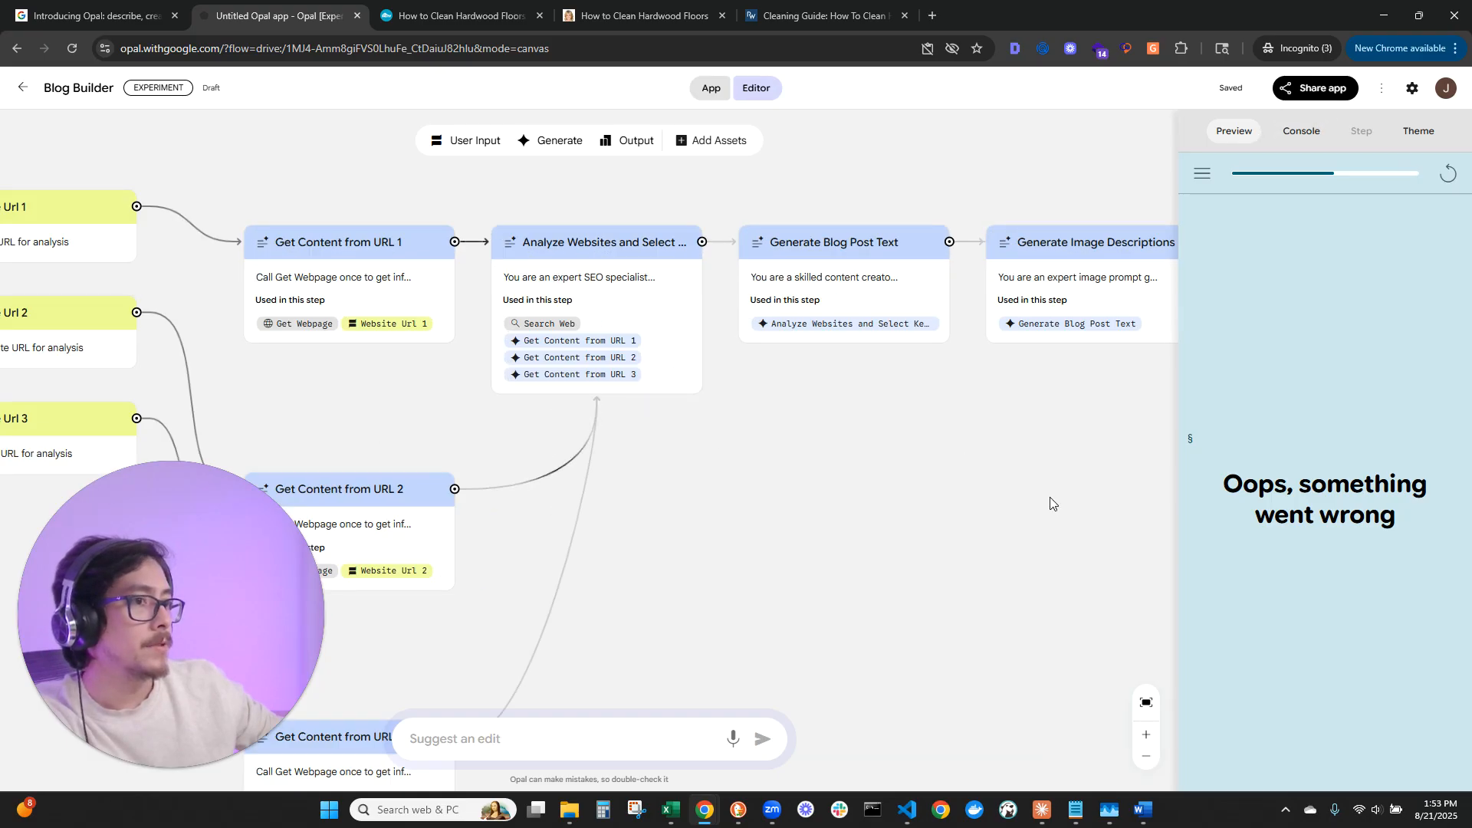
{"action": "scroll", "coordinate": [946, 531], "scroll_direction": "down", "scroll_amount": 3}
{"action": "left_click_drag", "start_coordinate": [816, 546], "coordinate": [735, 449]}
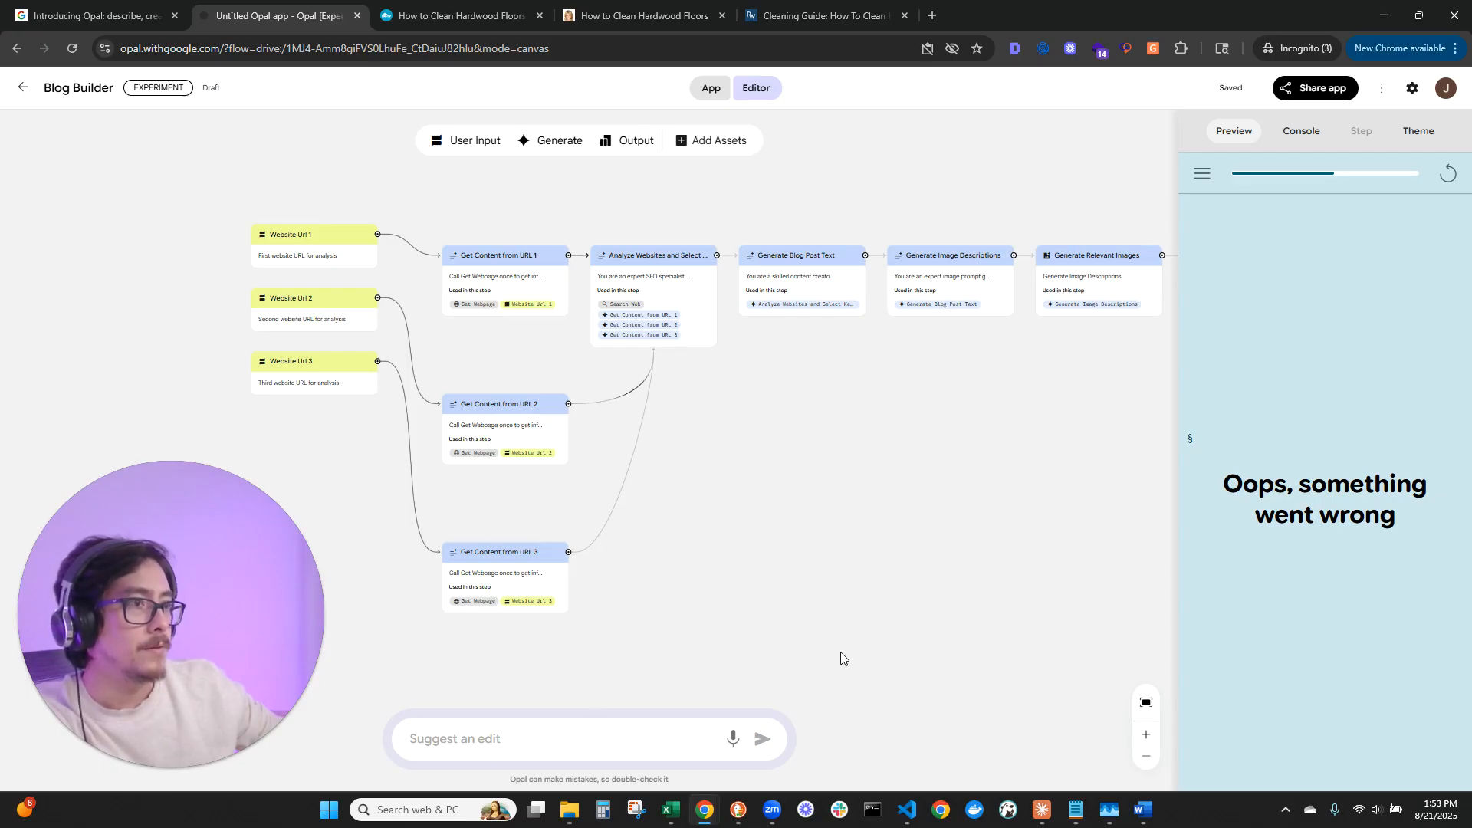
Submit the workflow edit "after analyzing the website, please make sure to generate unique content that fill in the gap are is missing from the 3 other website.".
{"action": "left_click", "coordinate": [637, 733]}
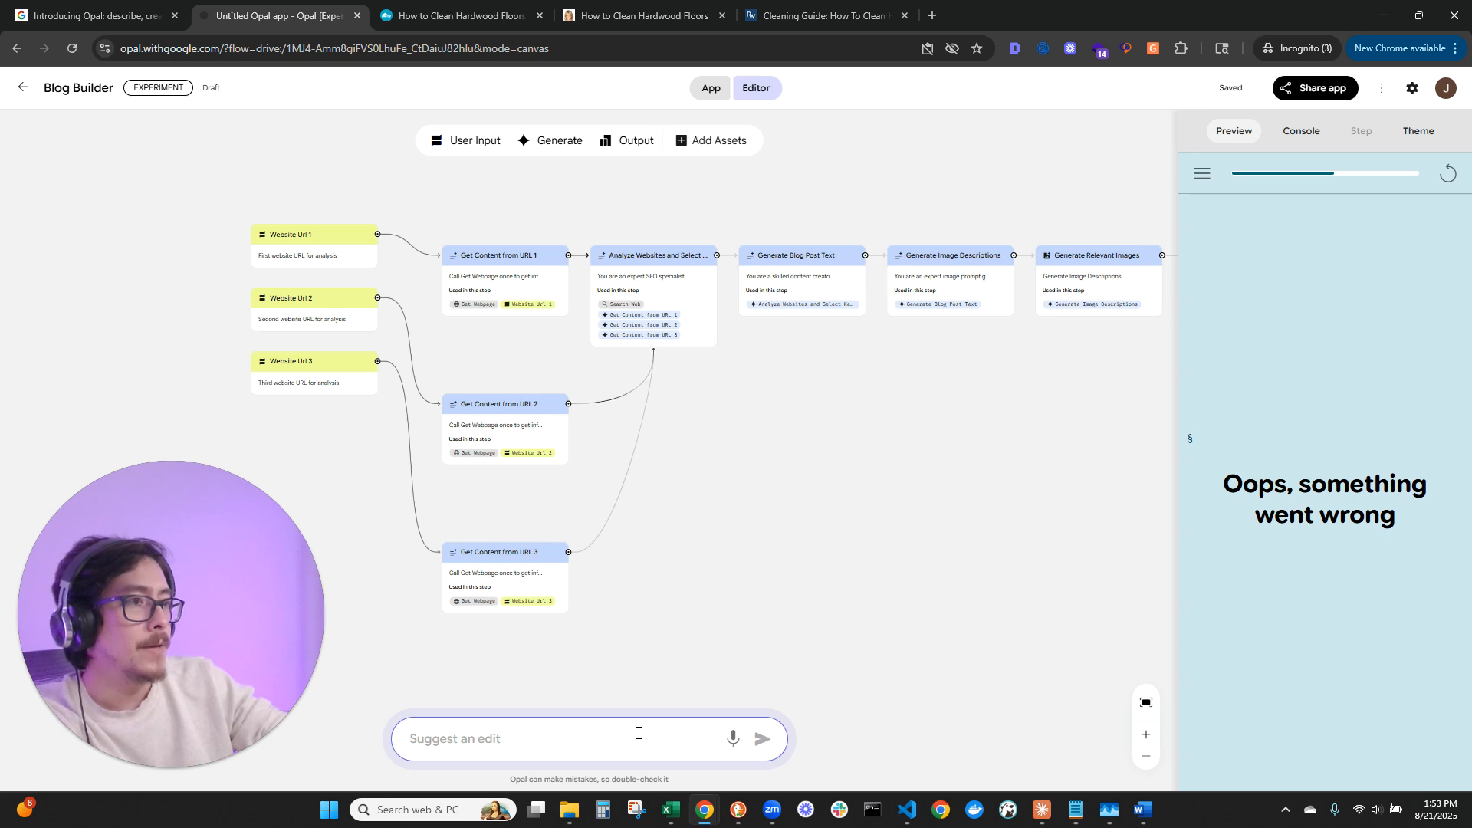
{"action": "type", "text": "after"}
{"action": "type", "text": "ing th"}
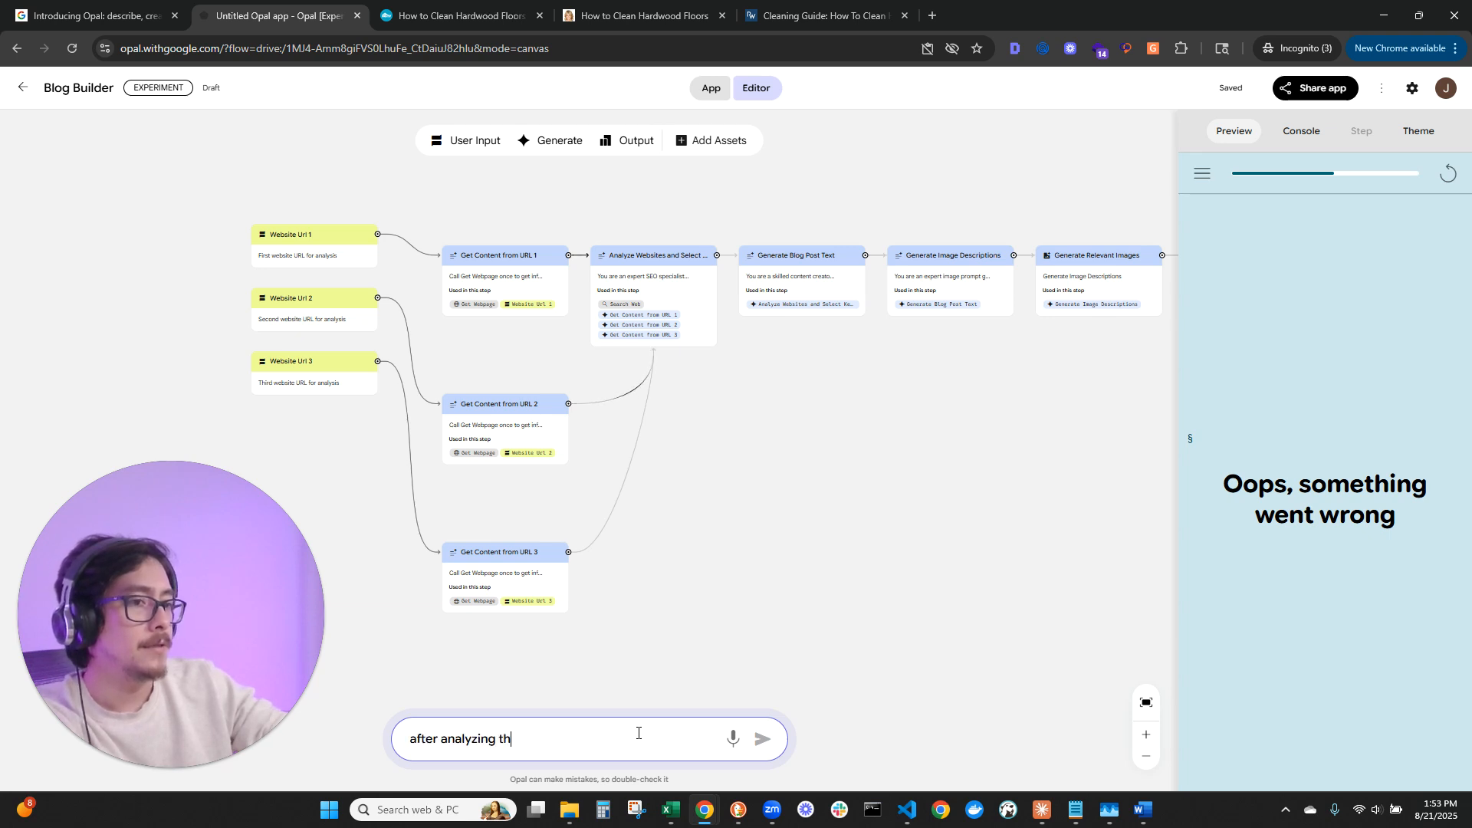
{"action": "type", "text": "e website,"}
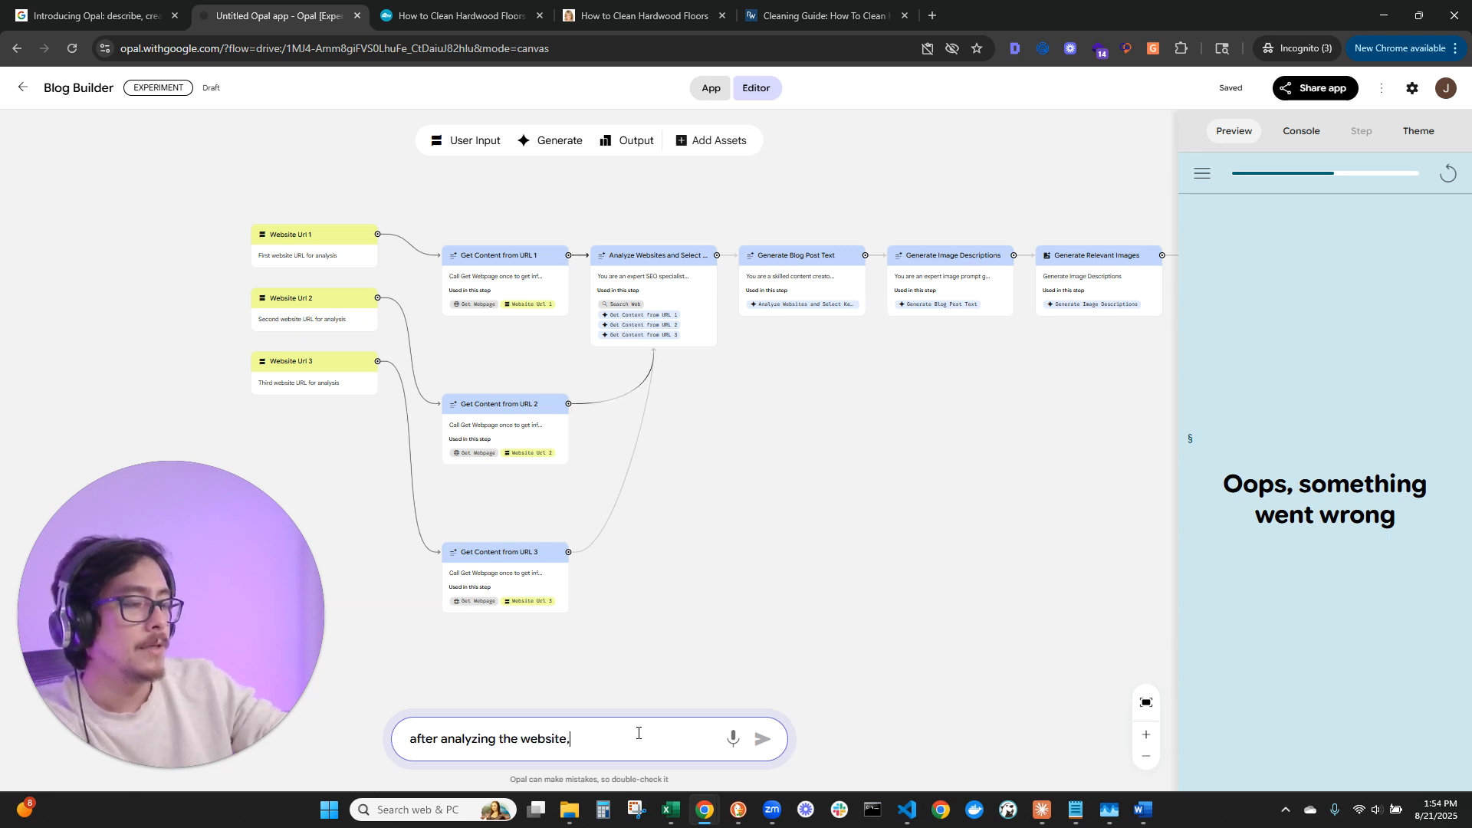
{"action": "type", "text": " please make sure"}
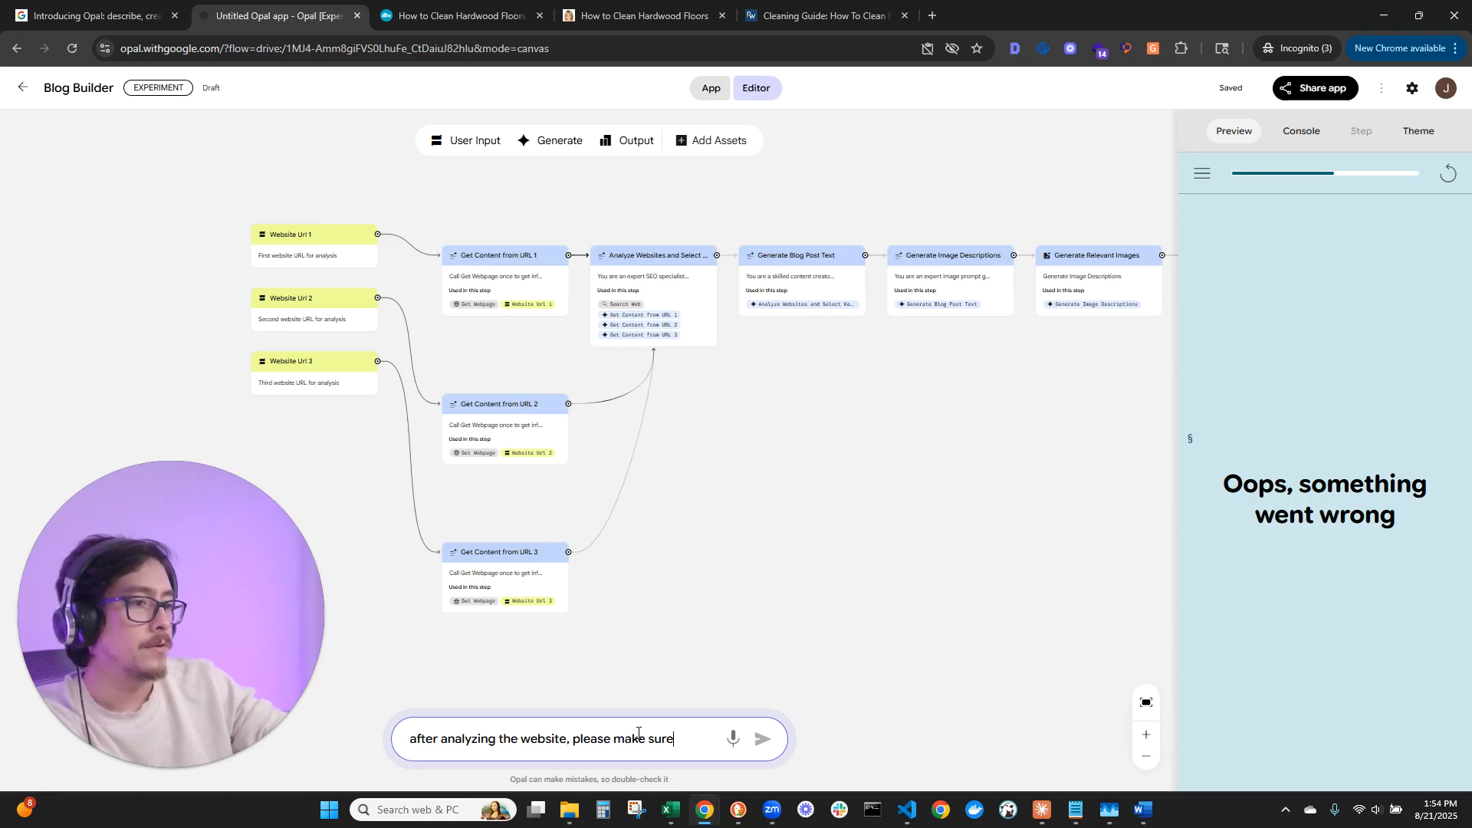
{"action": "type", "text": " to generate unique"}
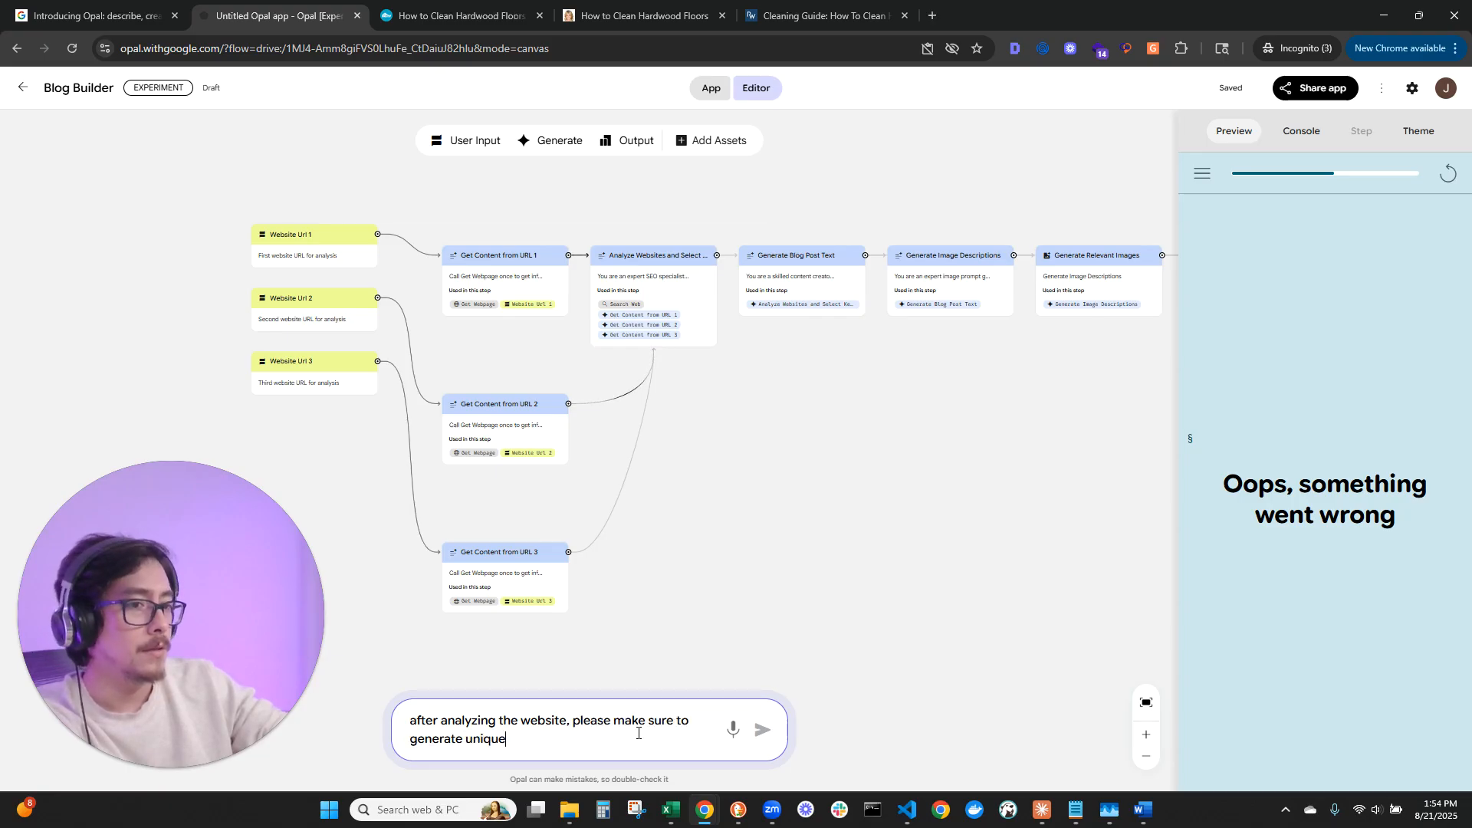
{"action": "type", "text": " content that f"}
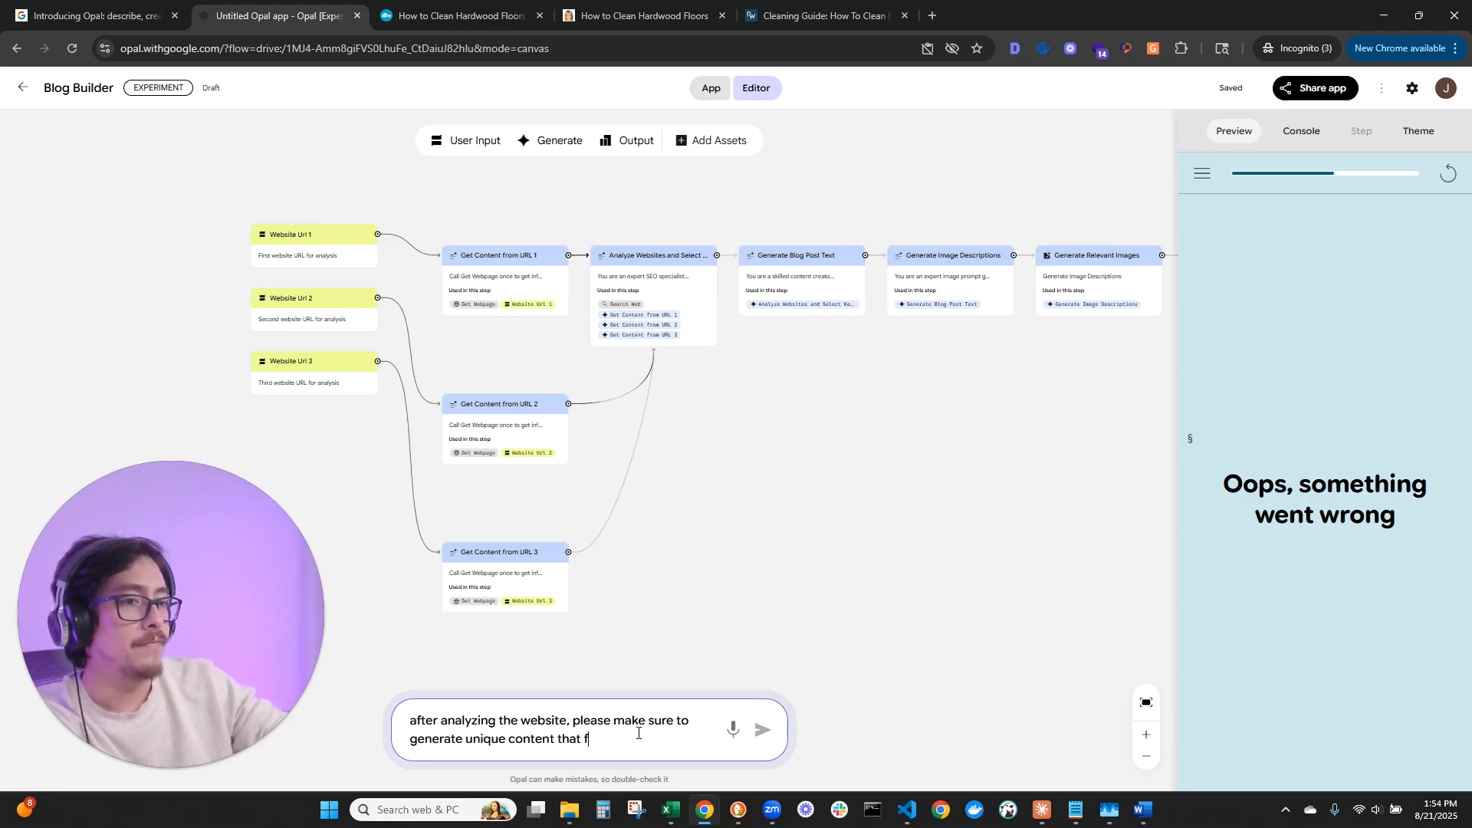
{"action": "type", "text": "ill in the"}
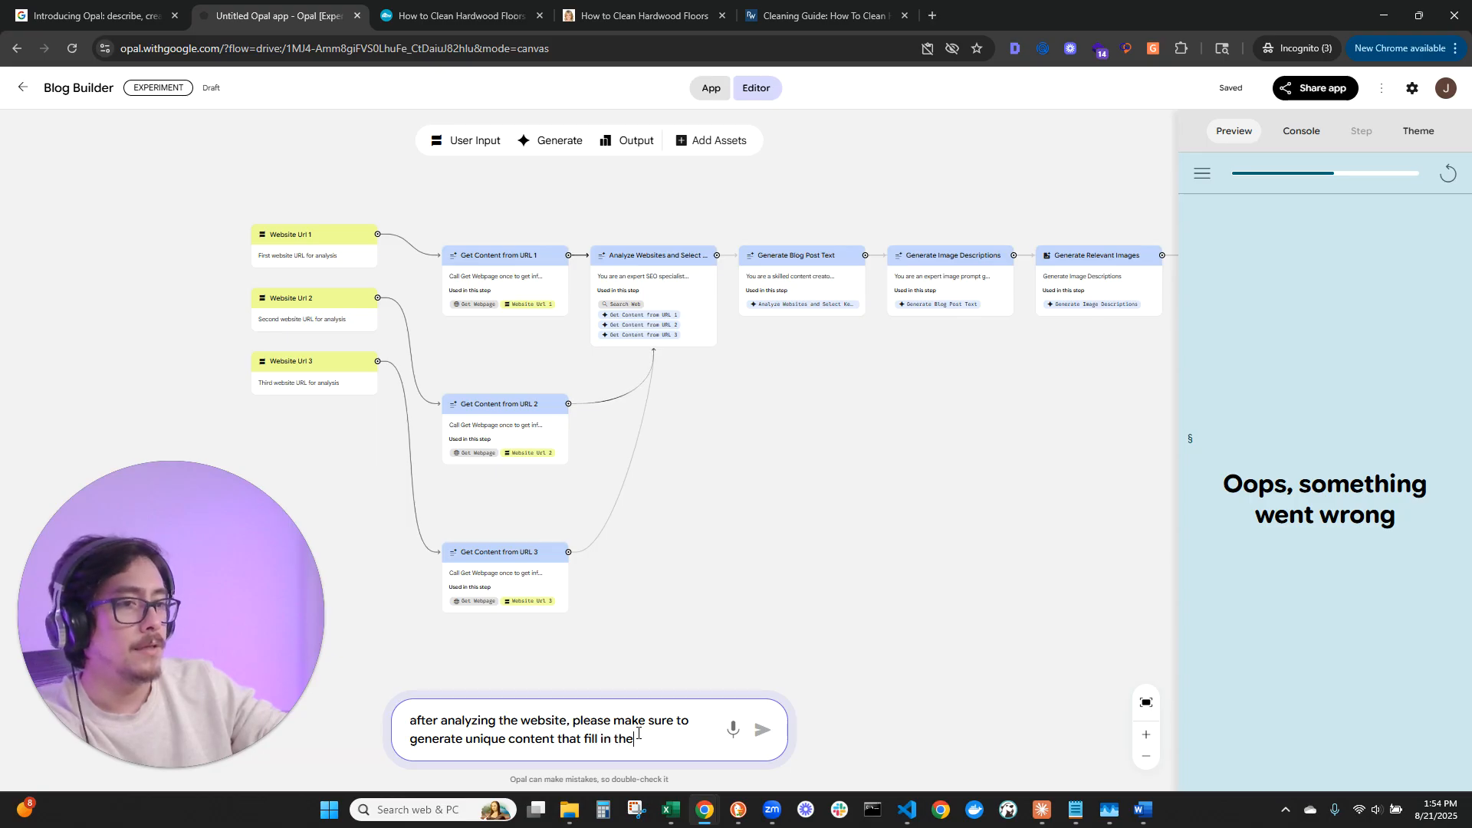
{"action": "type", "text": " gap are is "}
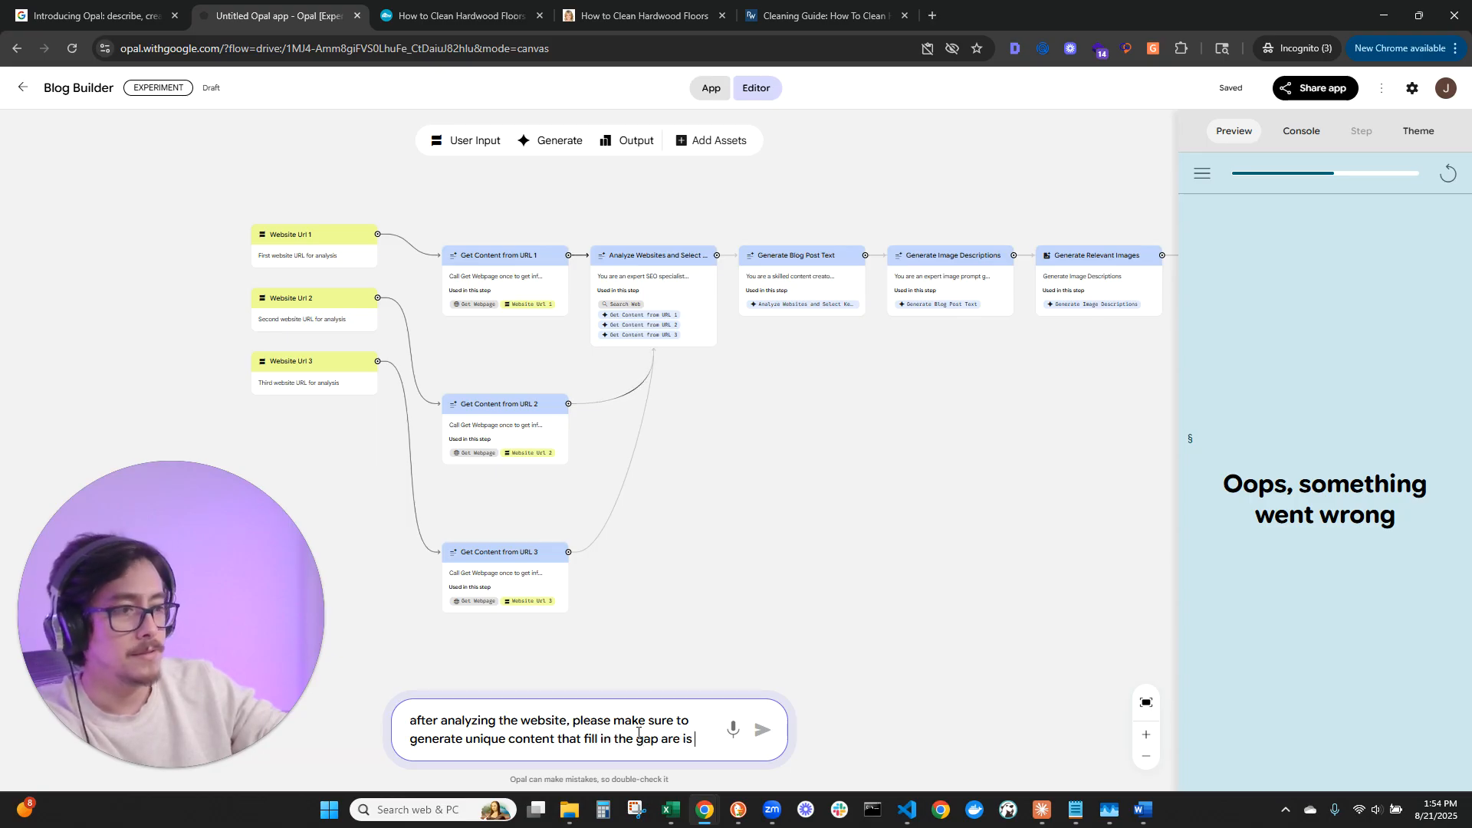
{"action": "type", "text": "missing from the"}
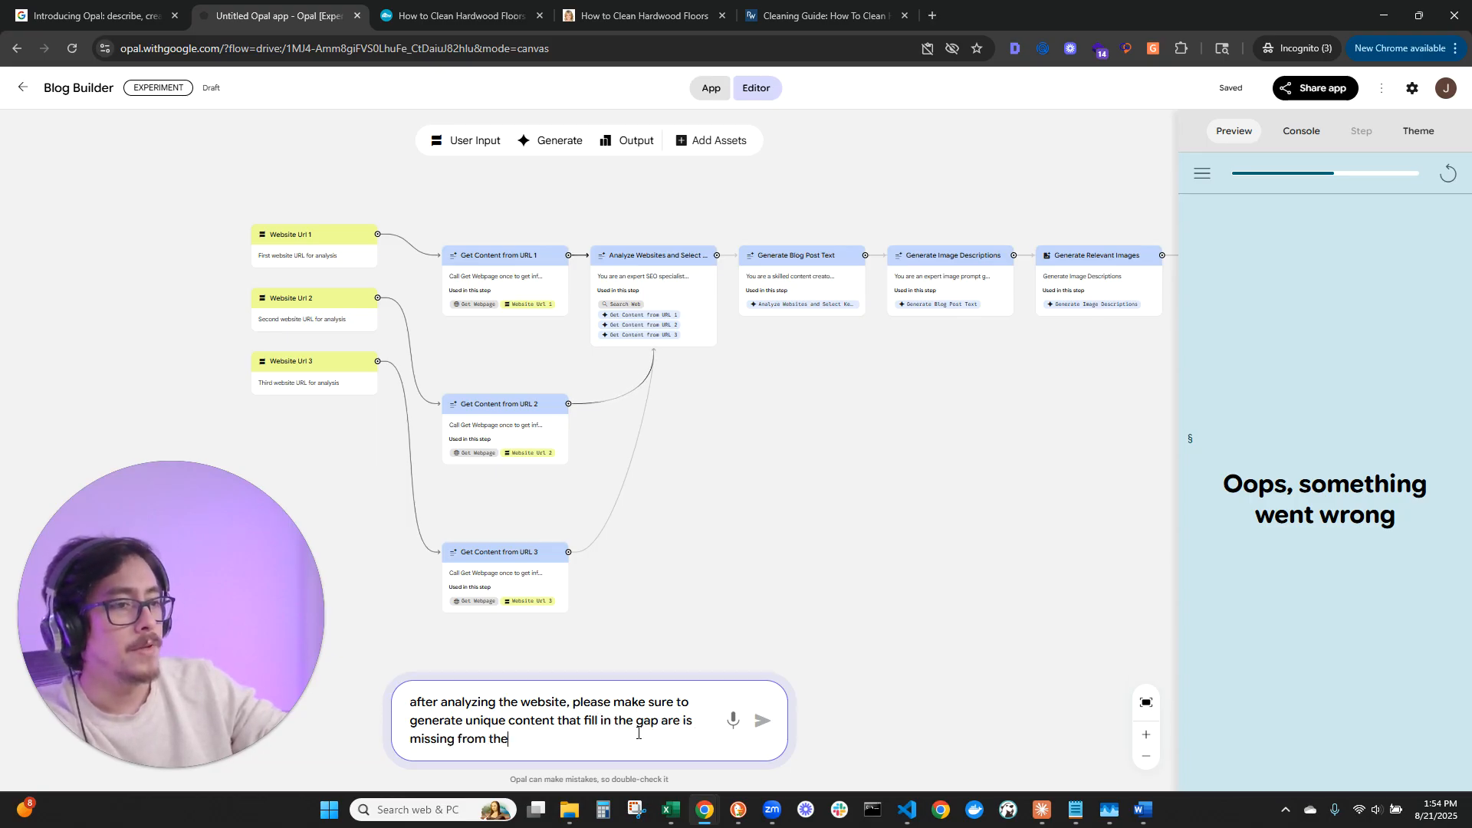
{"action": "type", "text": " 3 other"}
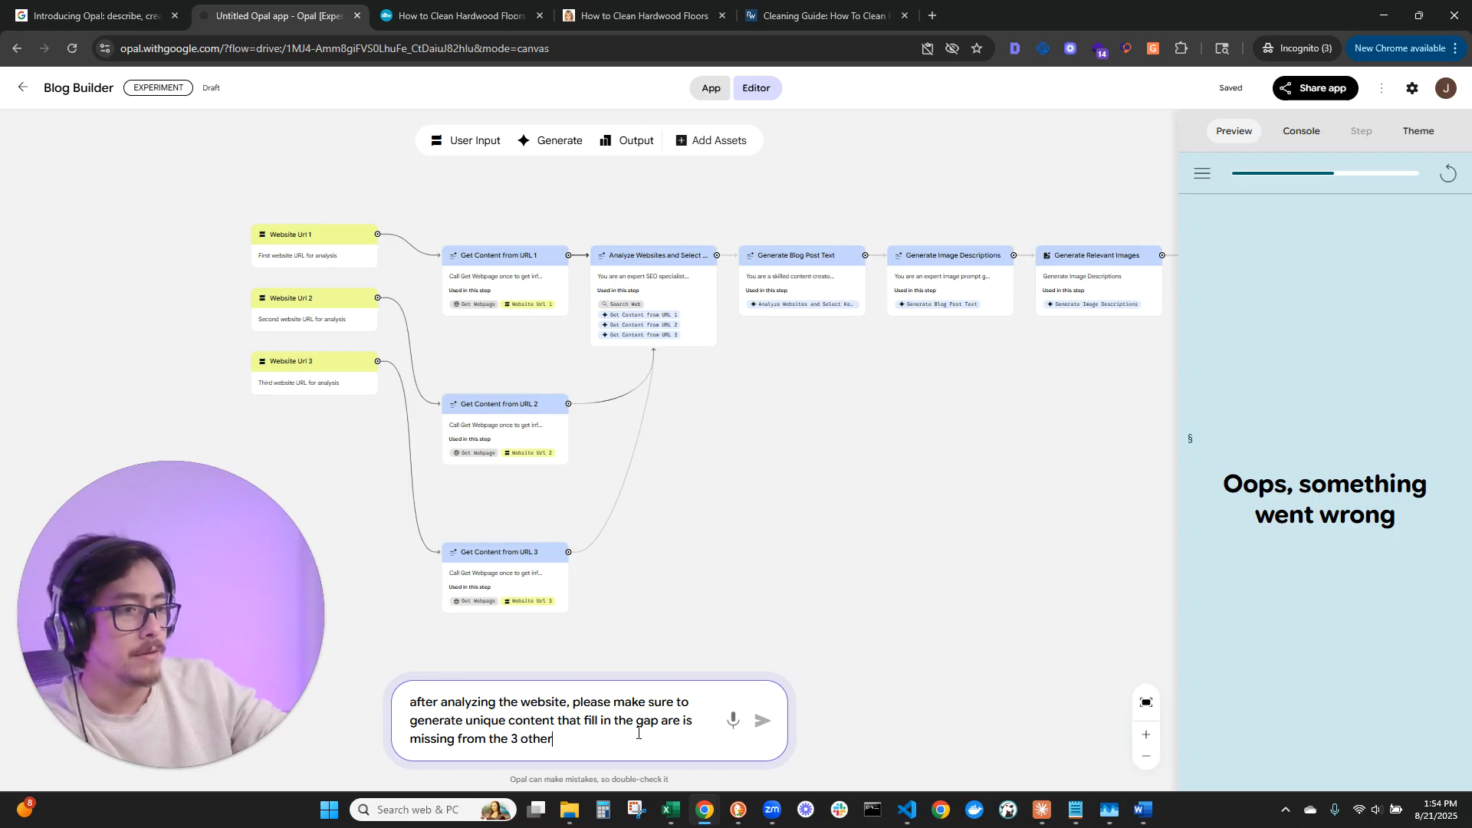
{"action": "type", "text": " website. w"}
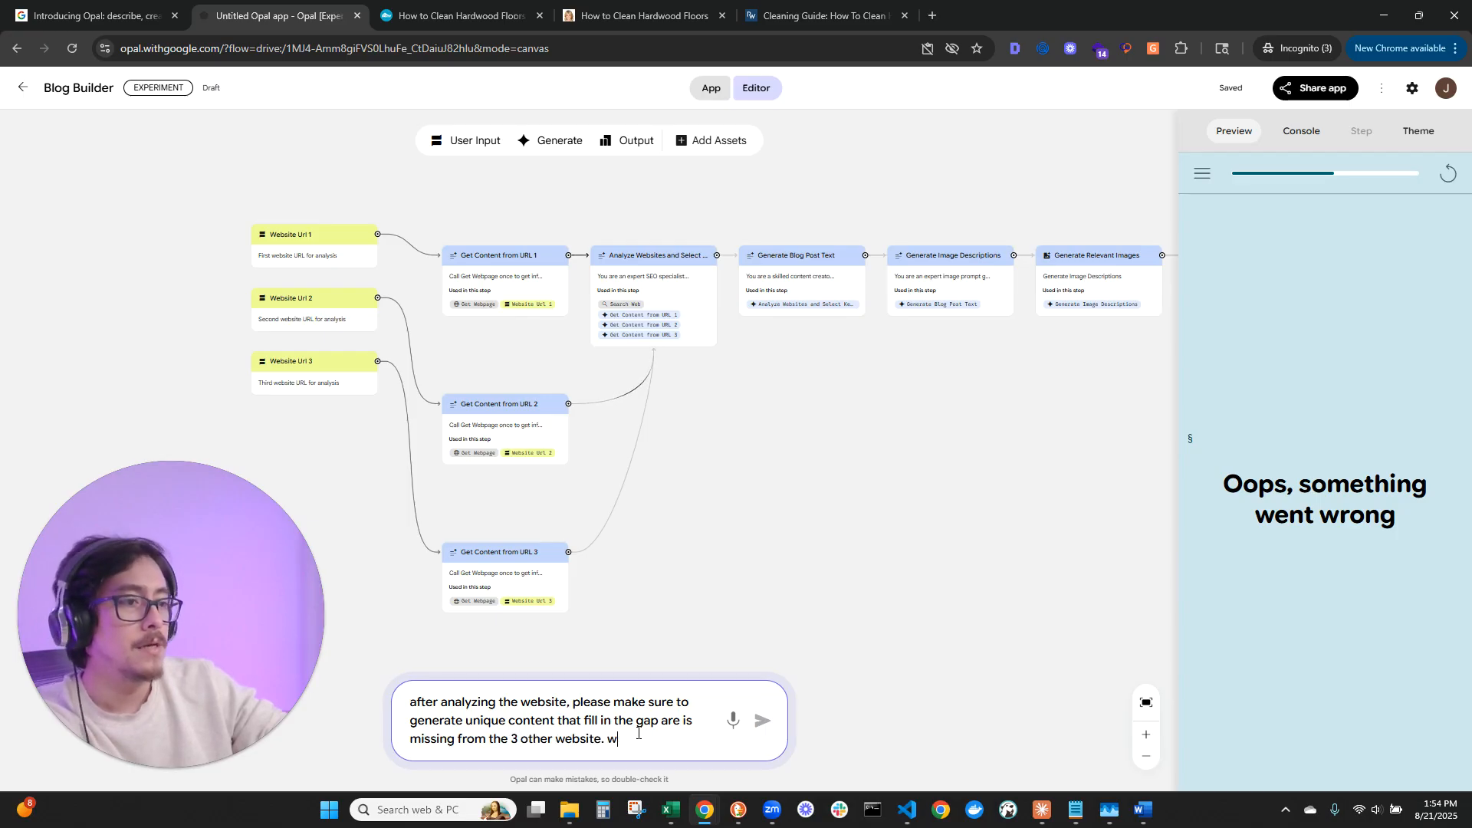
{"action": "type", "text": "e wan"}
{"action": "key", "text": "BackSpace"}
{"action": "key", "text": "BackSpace"}
{"action": "key", "text": "BackSpace"}
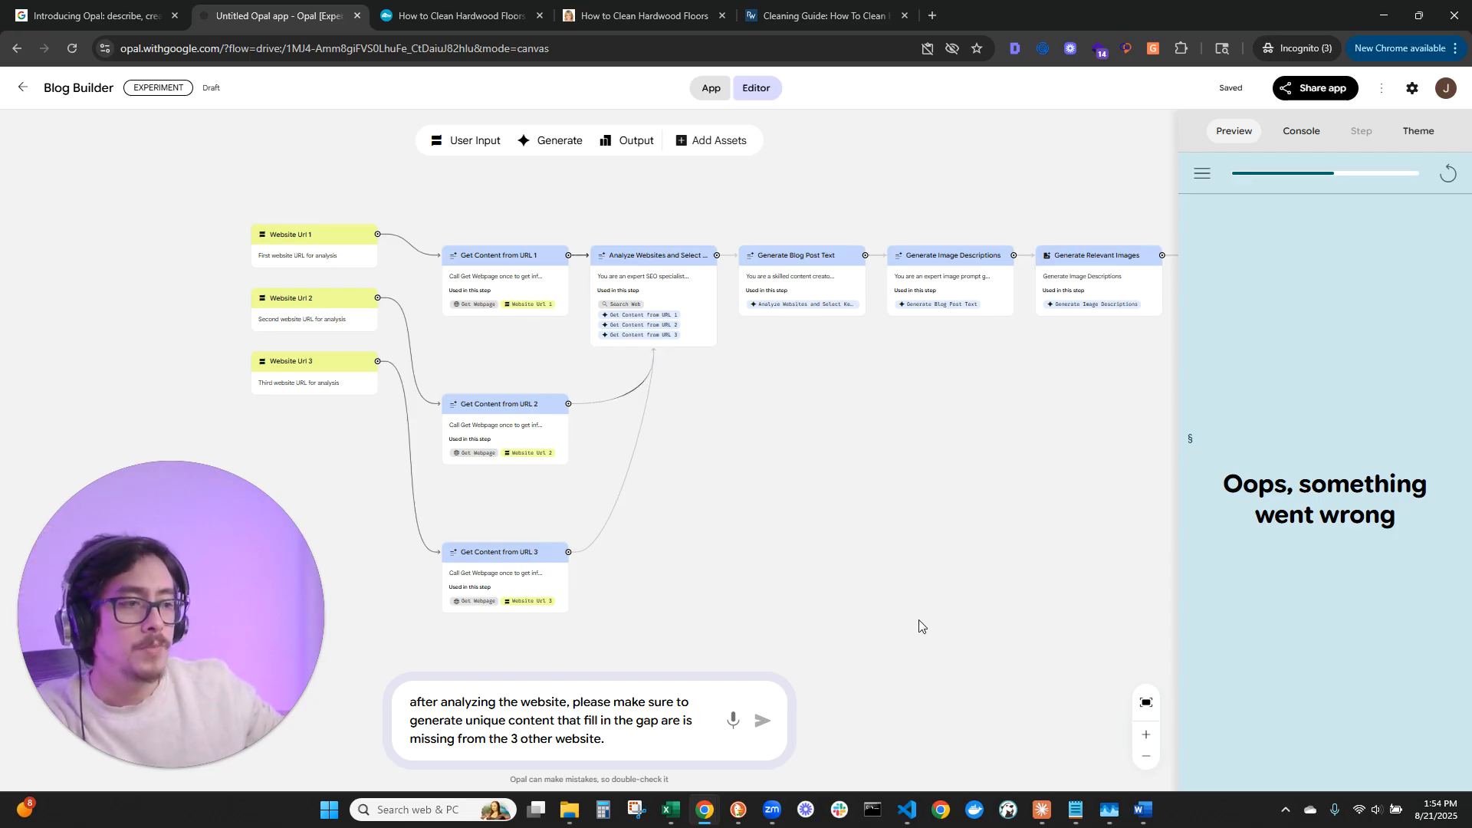
{"action": "left_click", "coordinate": [769, 720]}
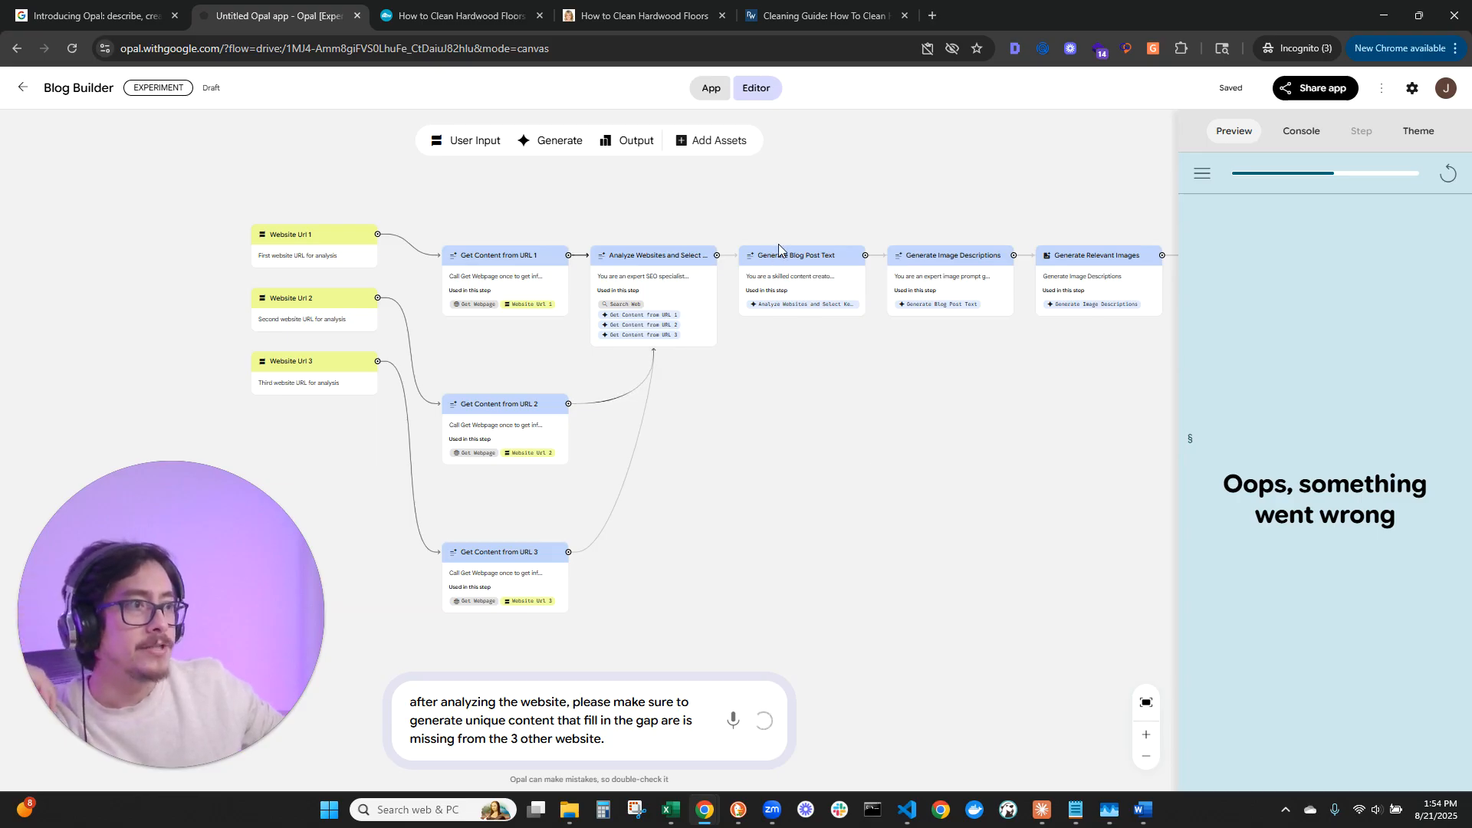
Review the Generate Blog Post Text step's instructions for how they handle content gaps, keywords and post length.
{"action": "left_click", "coordinate": [786, 296]}
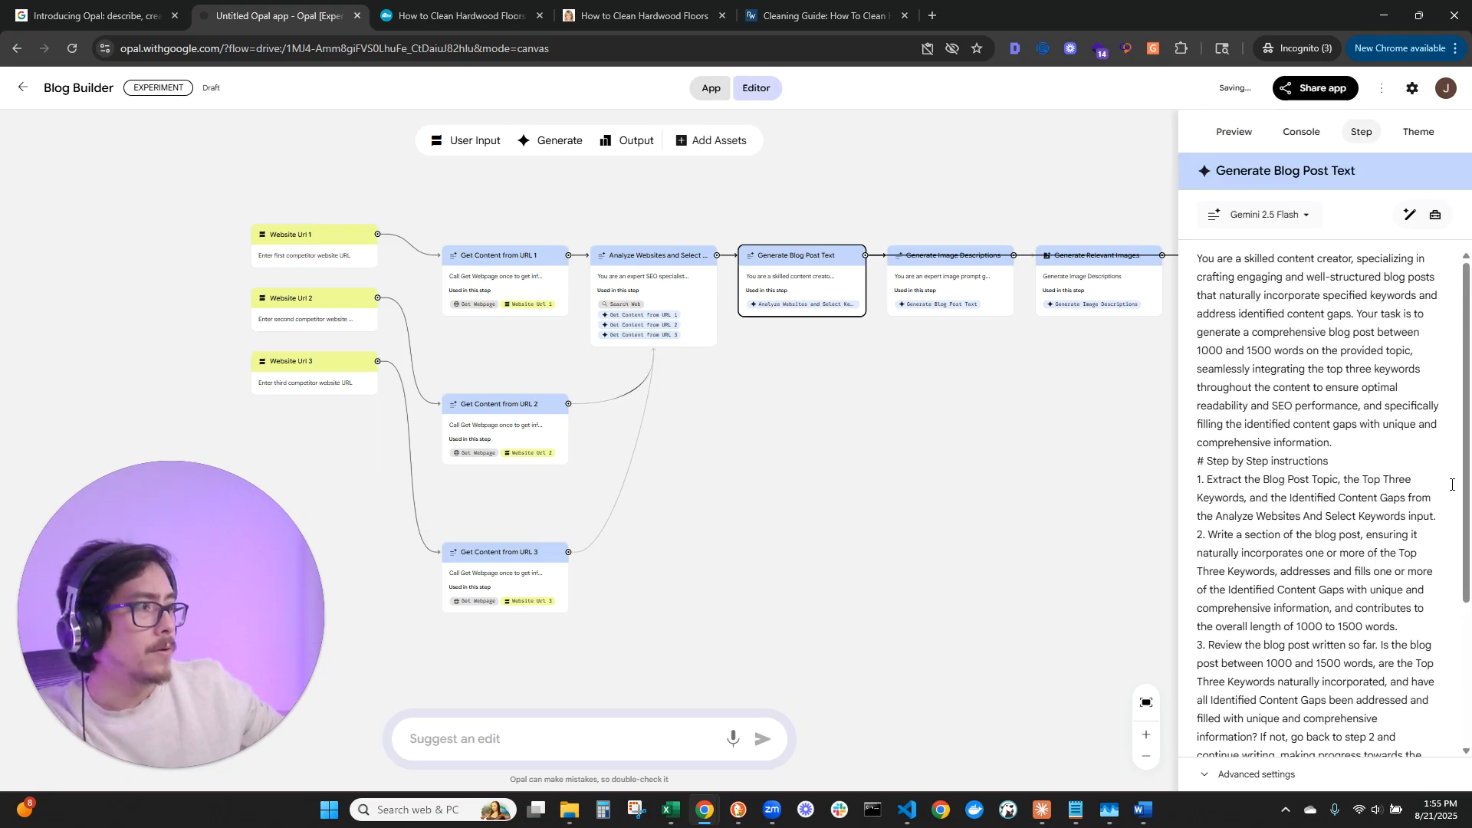
{"action": "scroll", "coordinate": [1438, 476], "scroll_direction": "down", "scroll_amount": 3}
{"action": "scroll", "coordinate": [1439, 470], "scroll_direction": "up", "scroll_amount": 3}
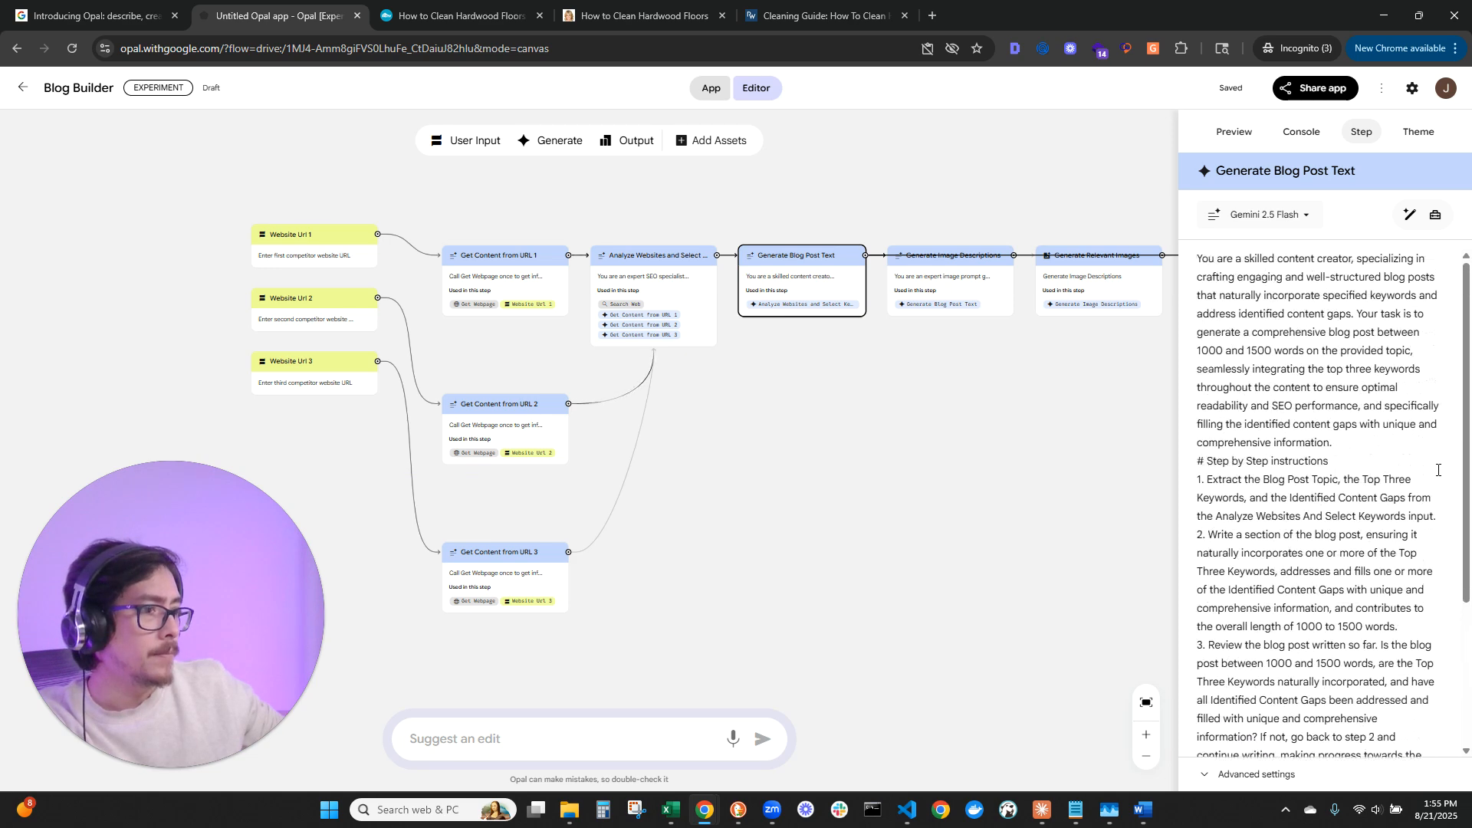
{"action": "left_click", "coordinate": [888, 550]}
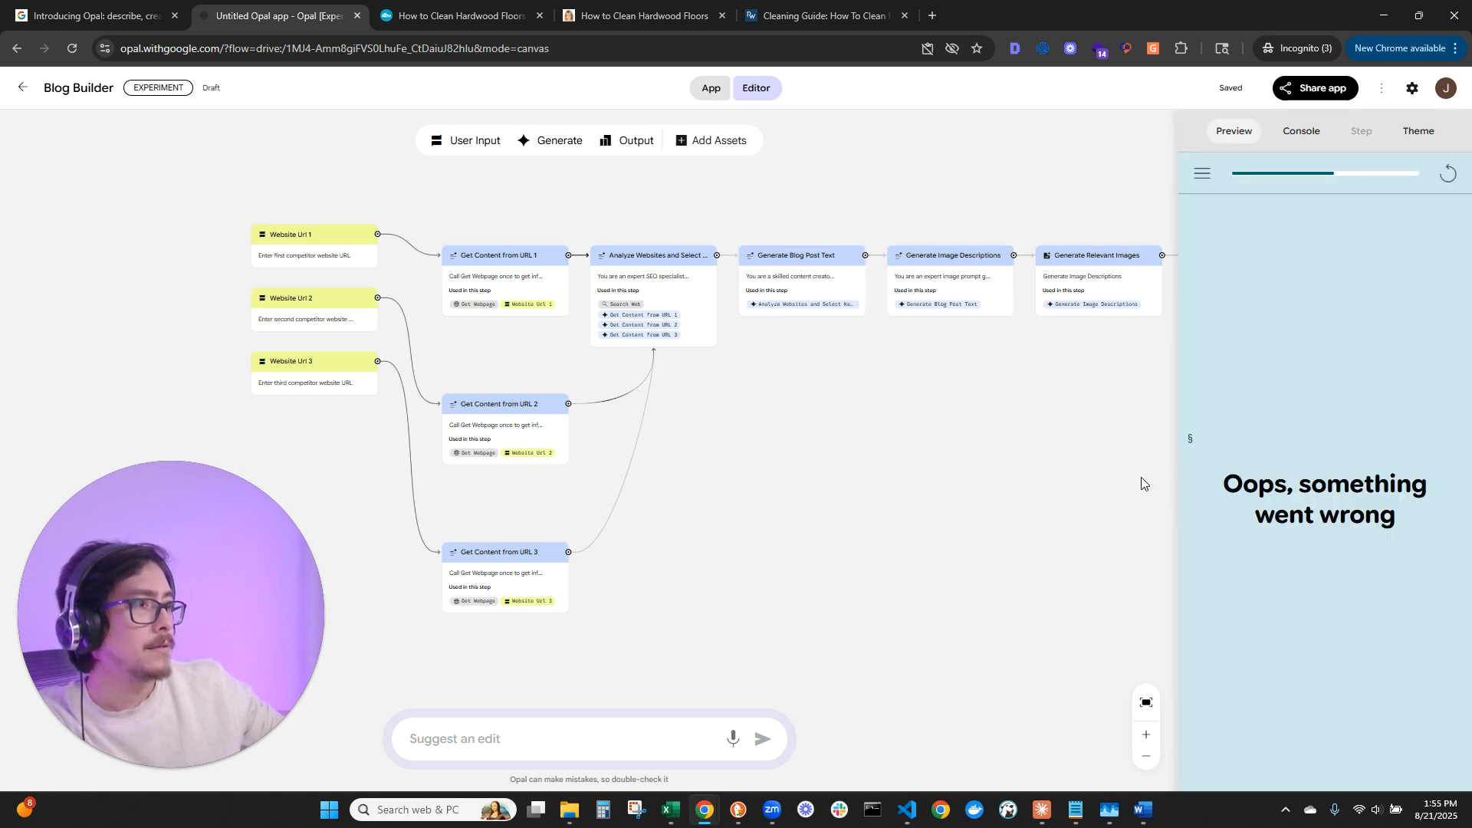
{"action": "left_click_drag", "start_coordinate": [1009, 463], "coordinate": [985, 437]}
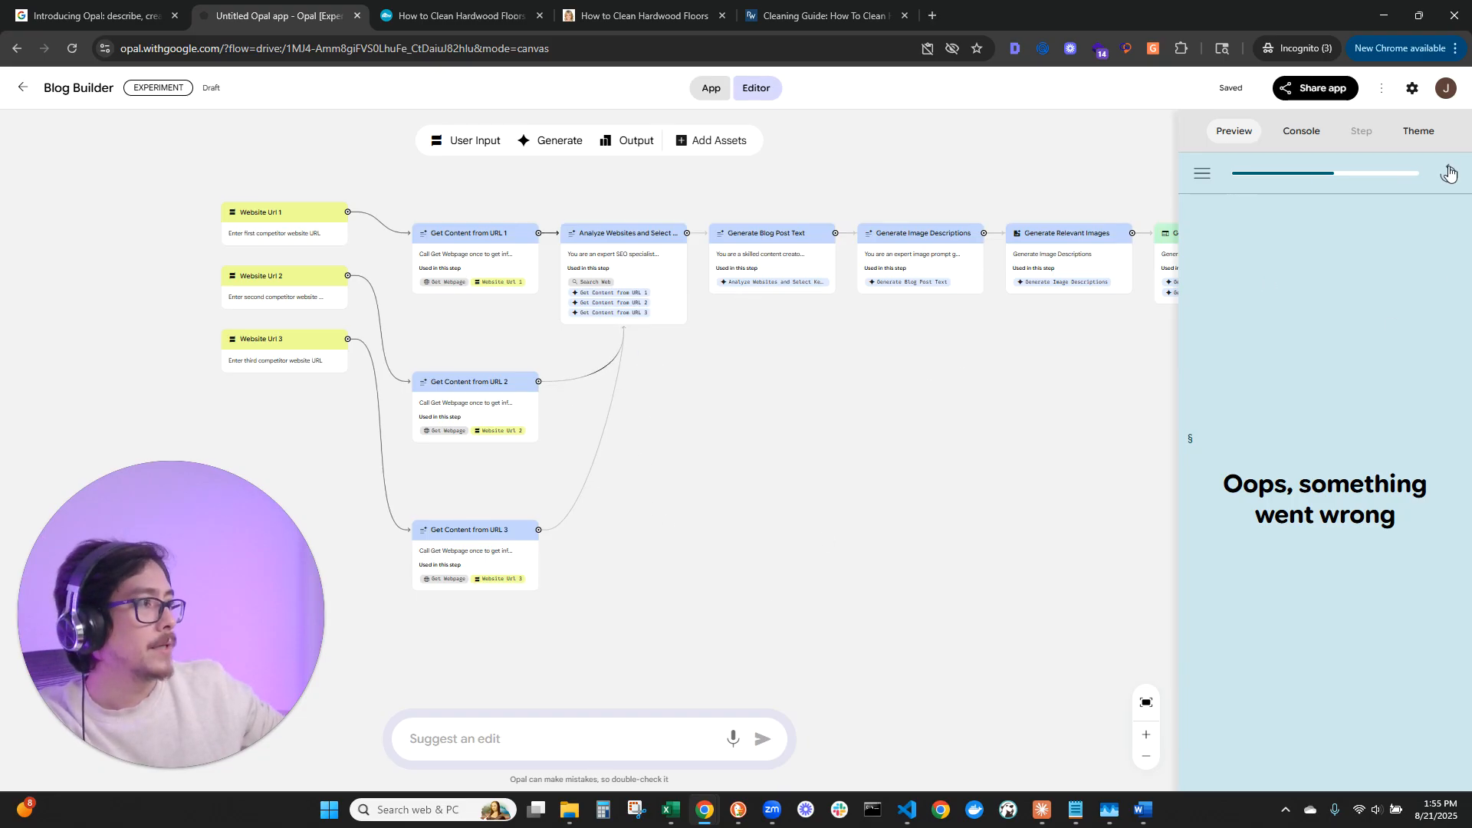
{"action": "left_click", "coordinate": [738, 242]}
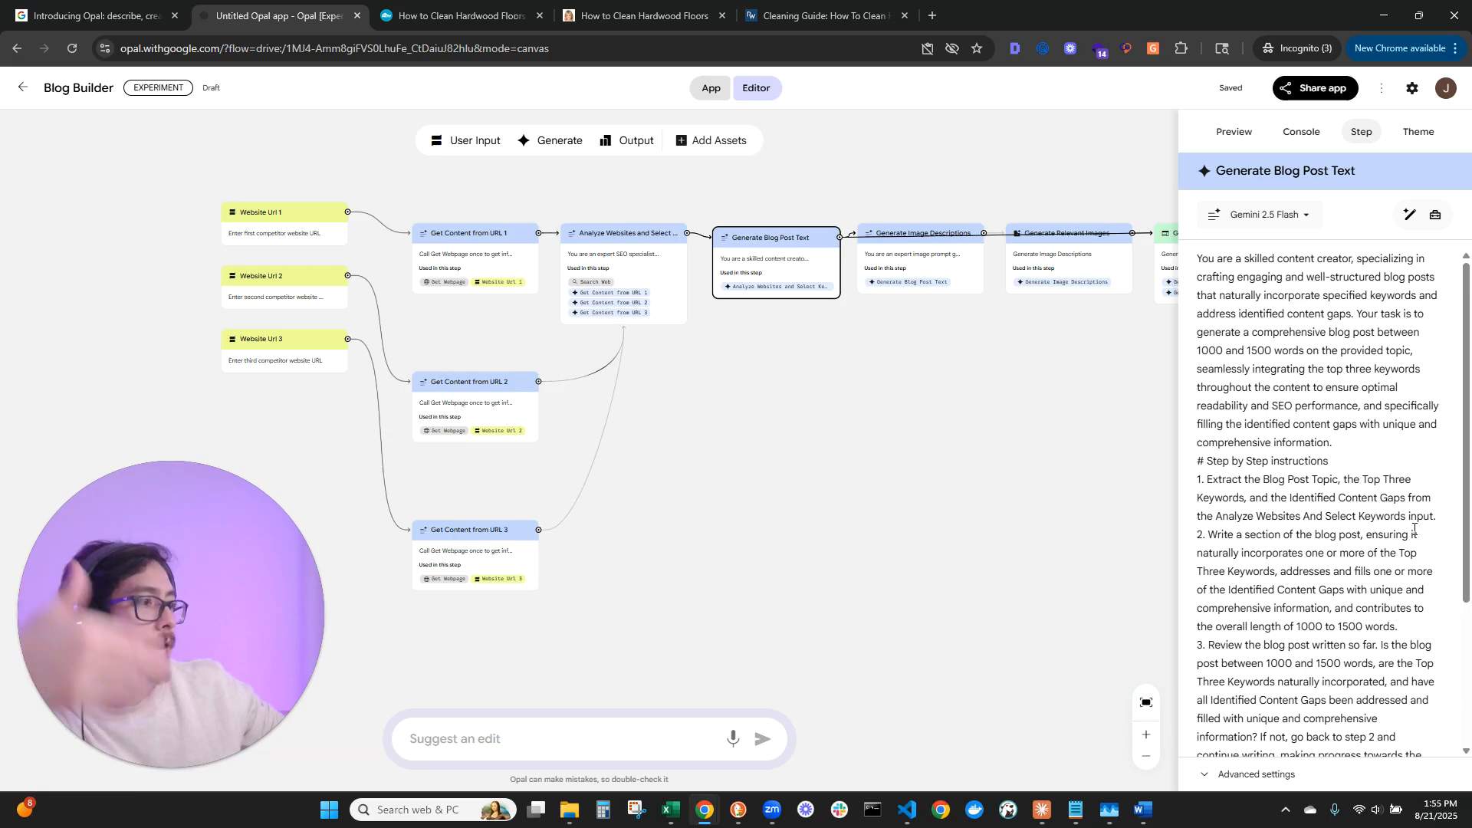
{"action": "scroll", "coordinate": [1415, 529], "scroll_direction": "down", "scroll_amount": 1}
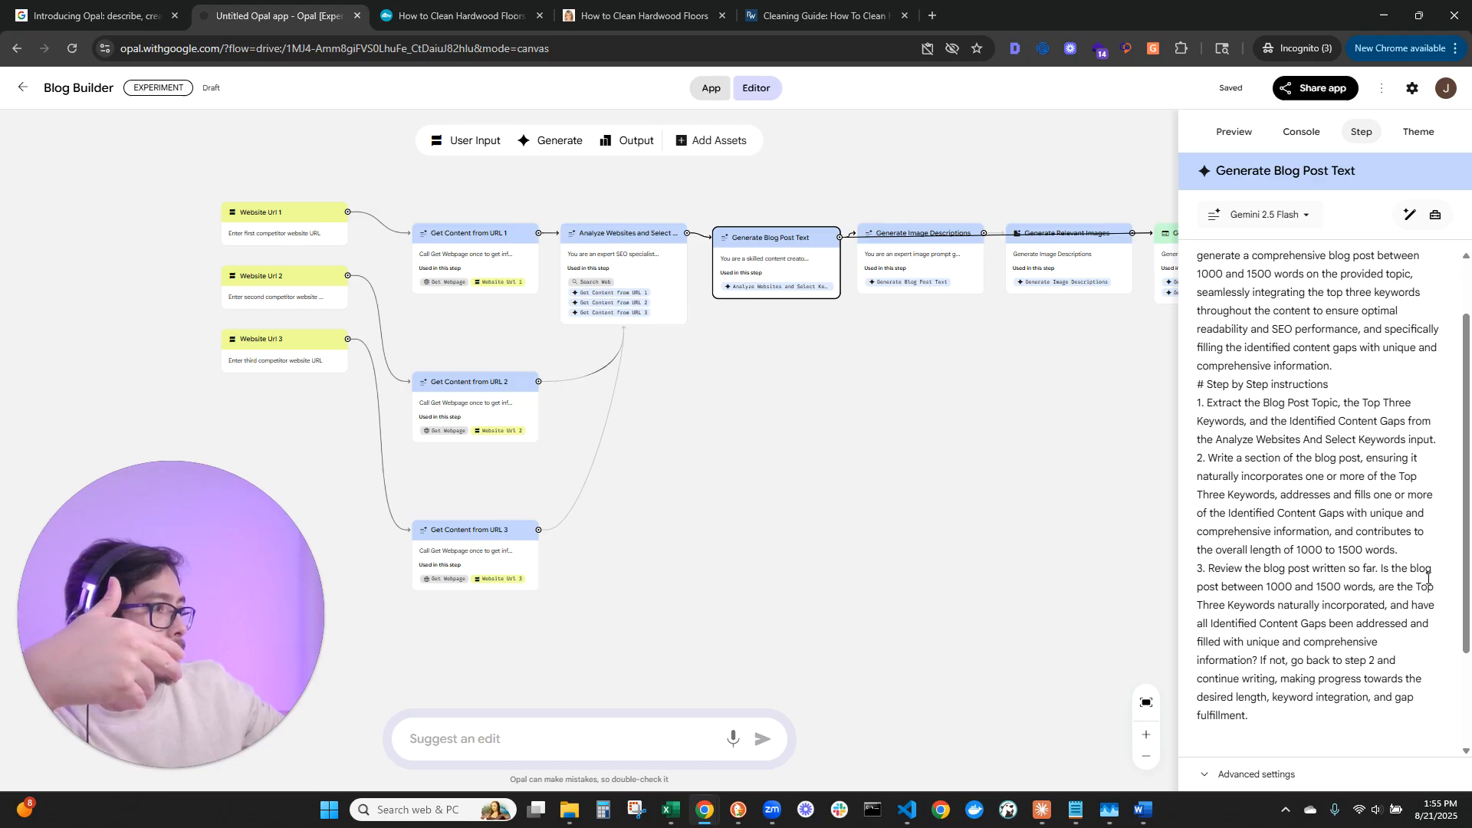
{"action": "scroll", "coordinate": [1427, 578], "scroll_direction": "down", "scroll_amount": 2}
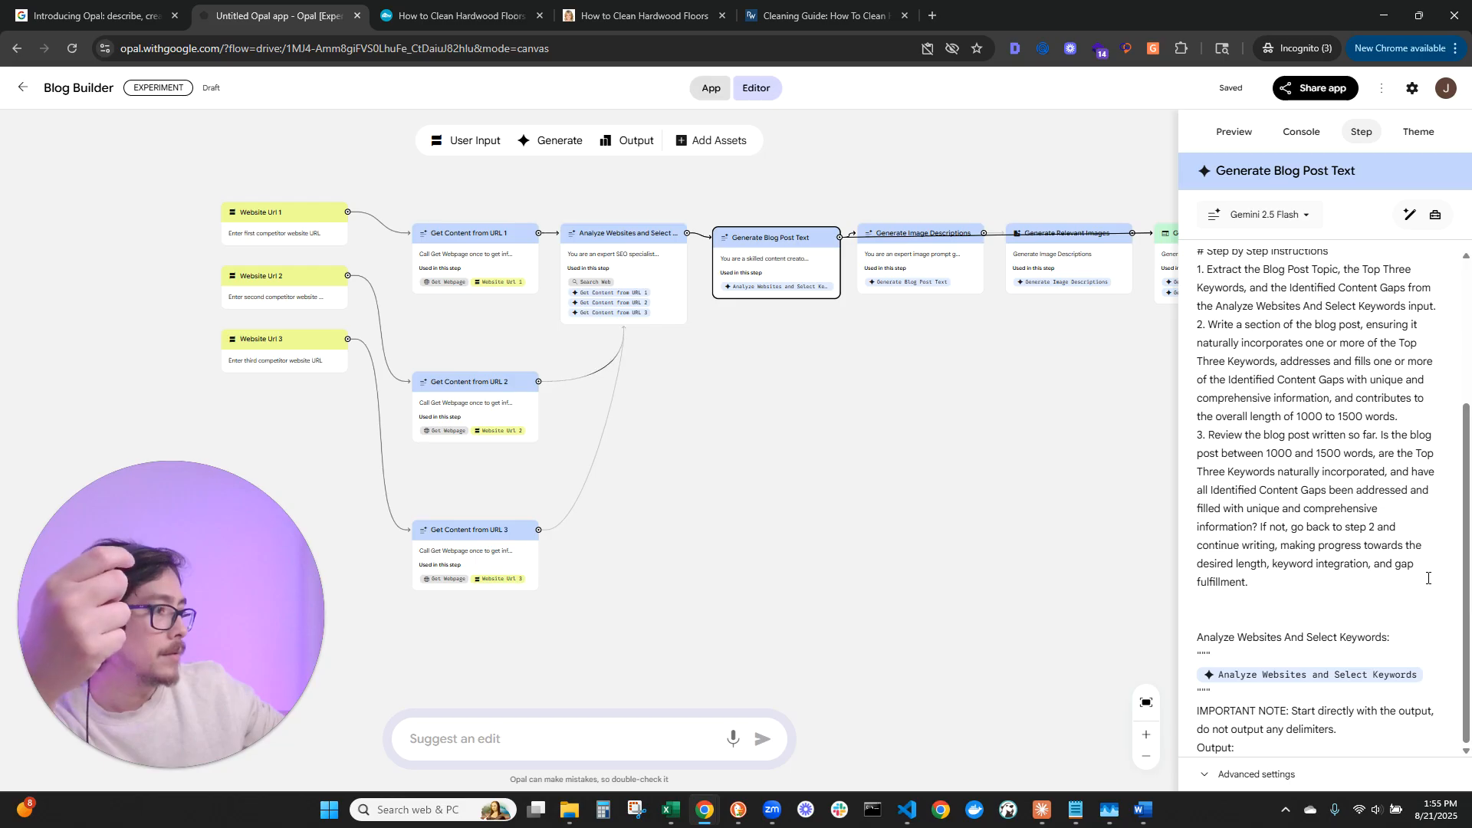
{"action": "left_click", "coordinate": [1013, 566]}
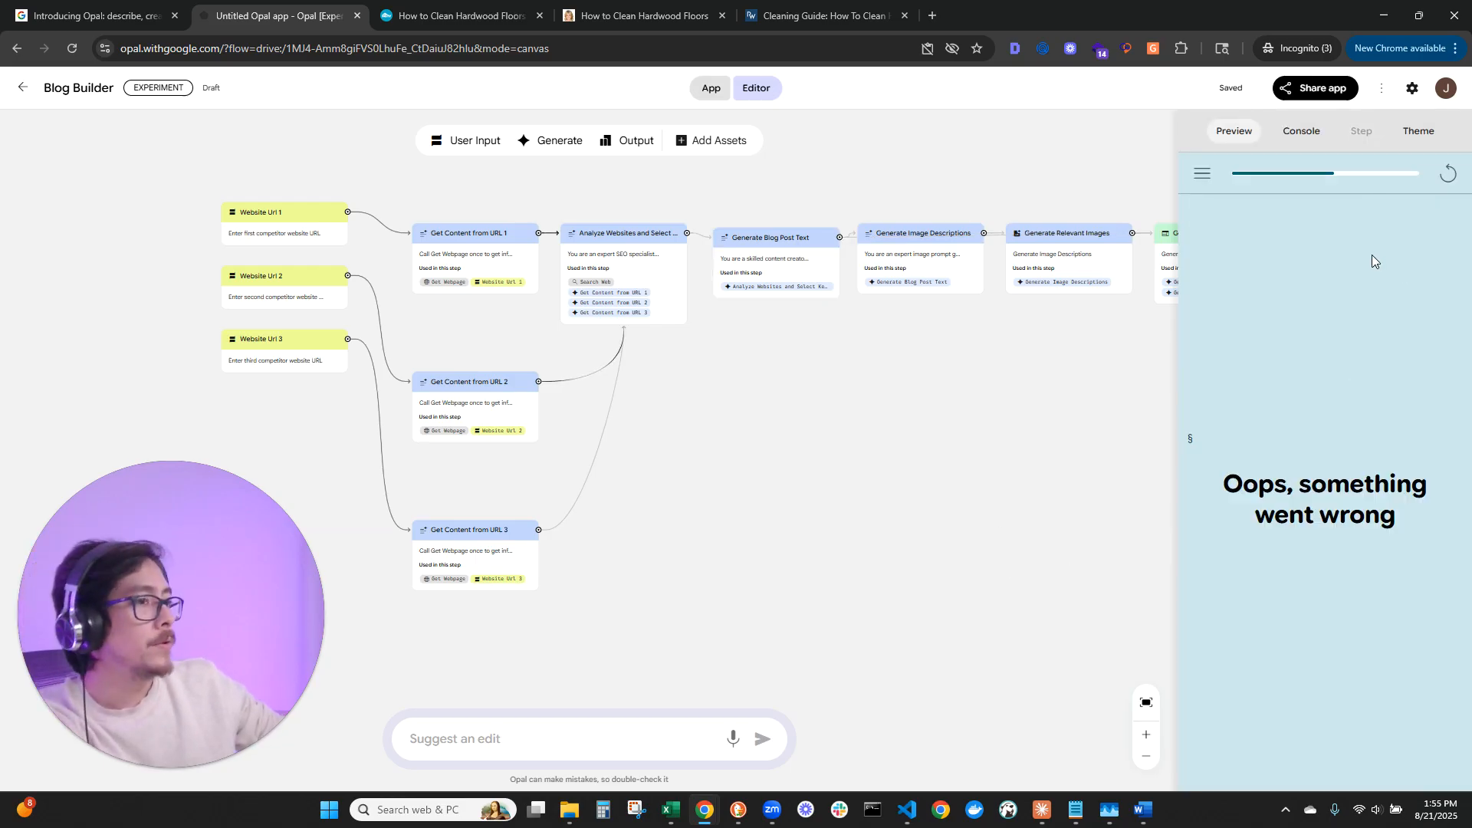
{"action": "left_click", "coordinate": [1447, 169]}
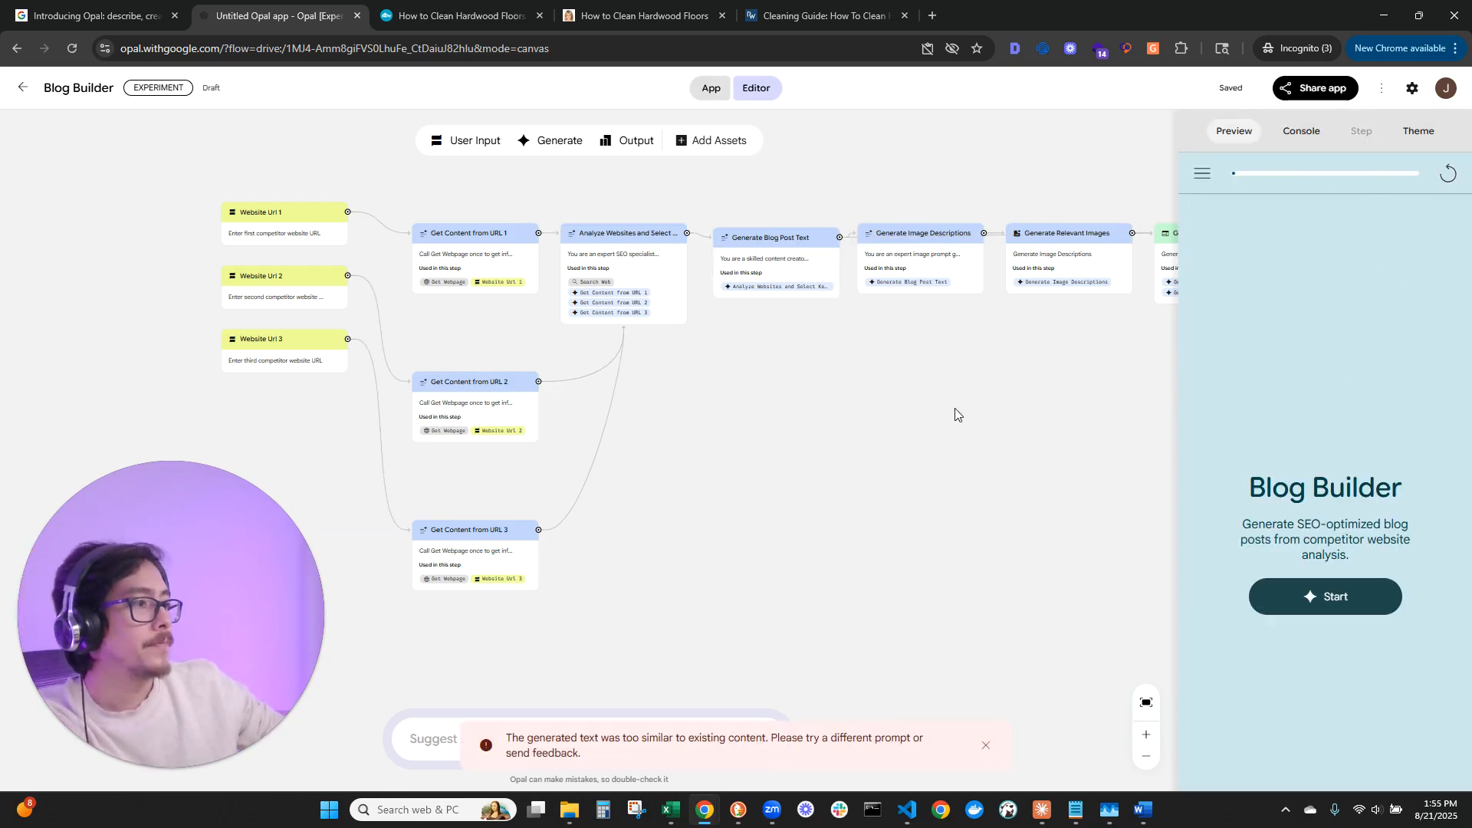
{"action": "left_click", "coordinate": [986, 746]}
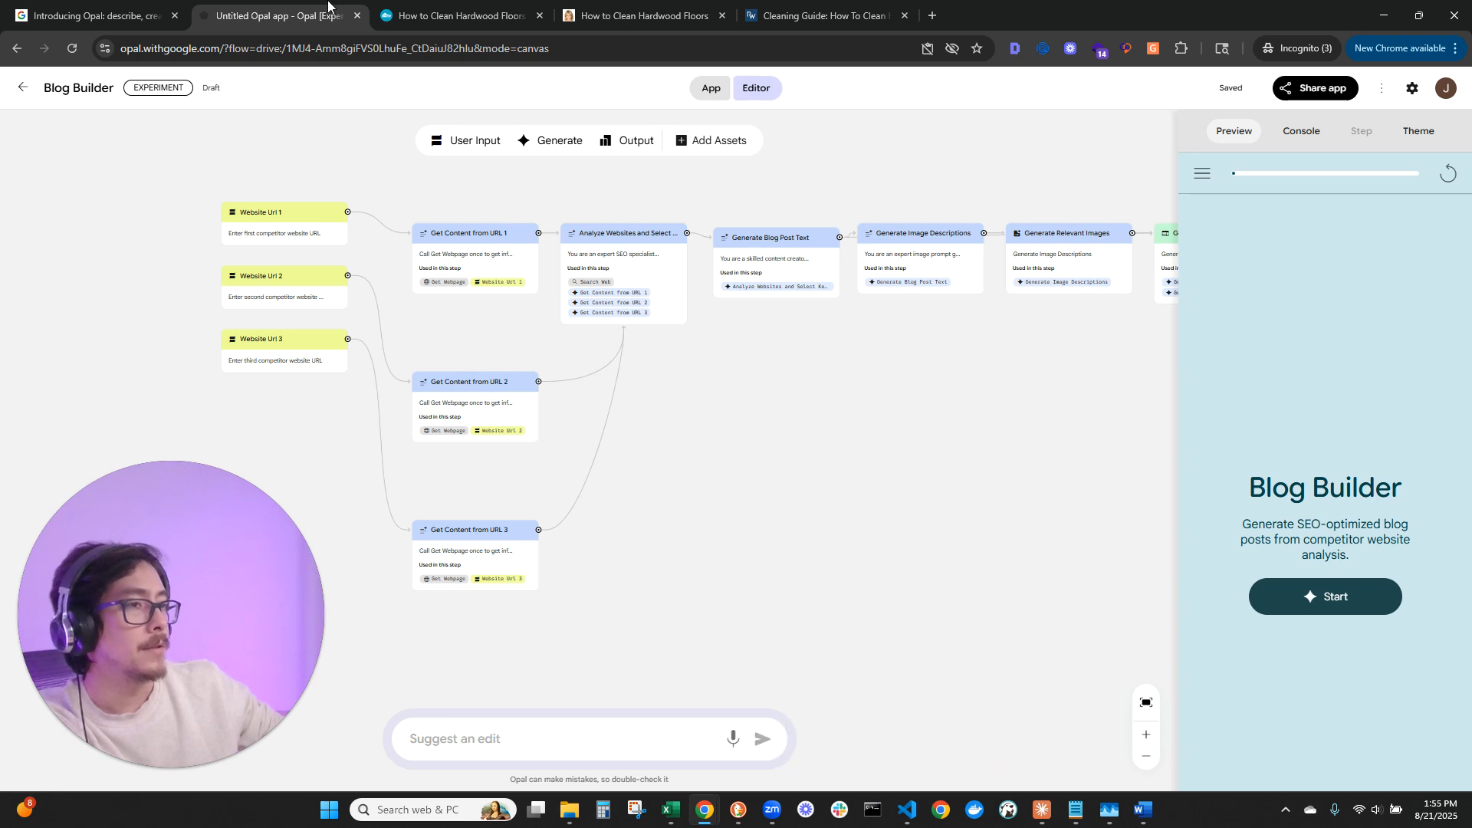
{"action": "left_click", "coordinate": [511, 3]}
{"action": "left_click", "coordinate": [296, 16]}
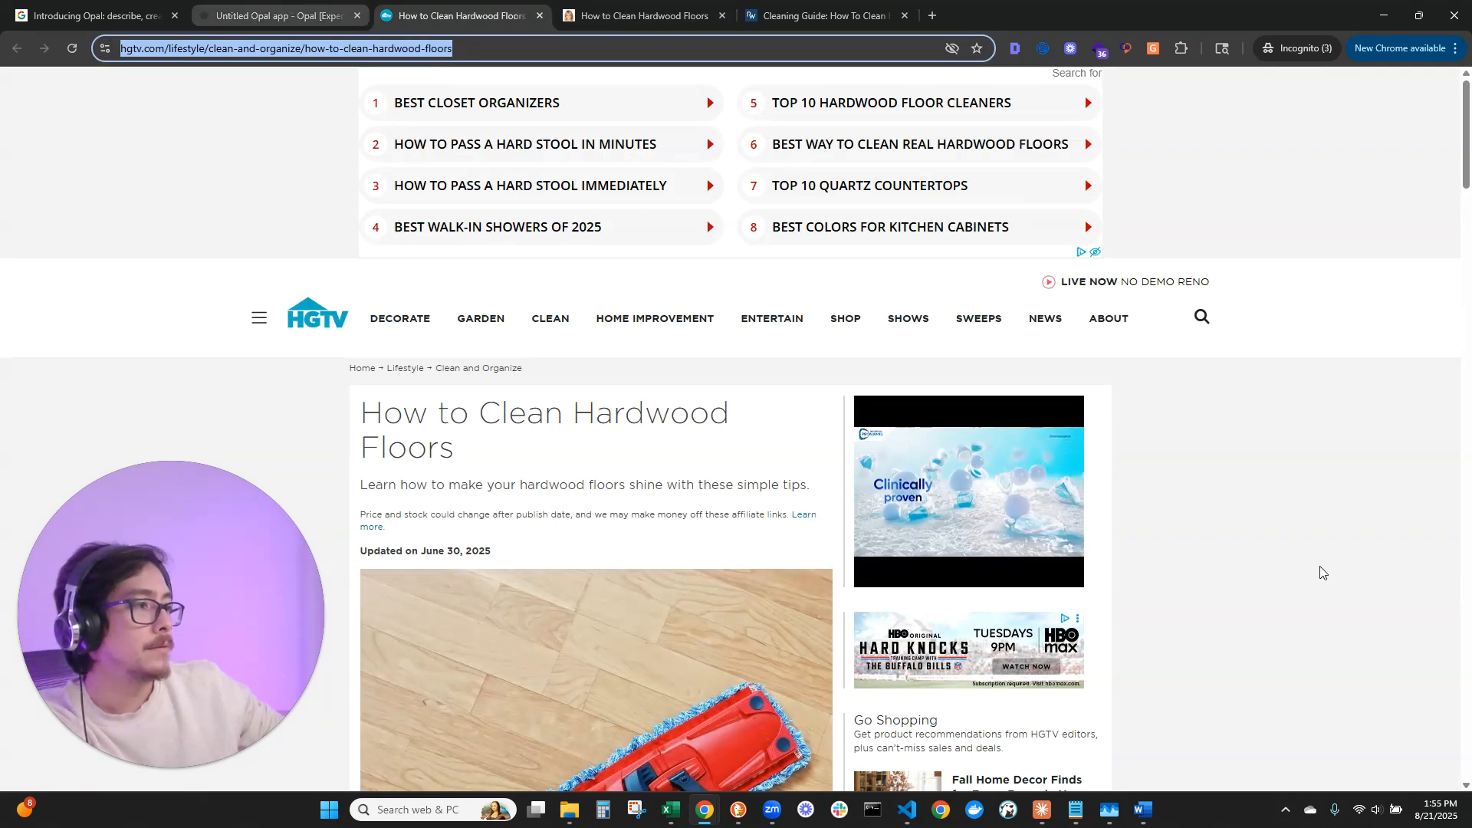
{"action": "left_click", "coordinate": [1331, 595]}
{"action": "type", "text": "https://www.hgtv.com/lifestyle/clean-and-organize/how-to-clean-hardwood-floors"}
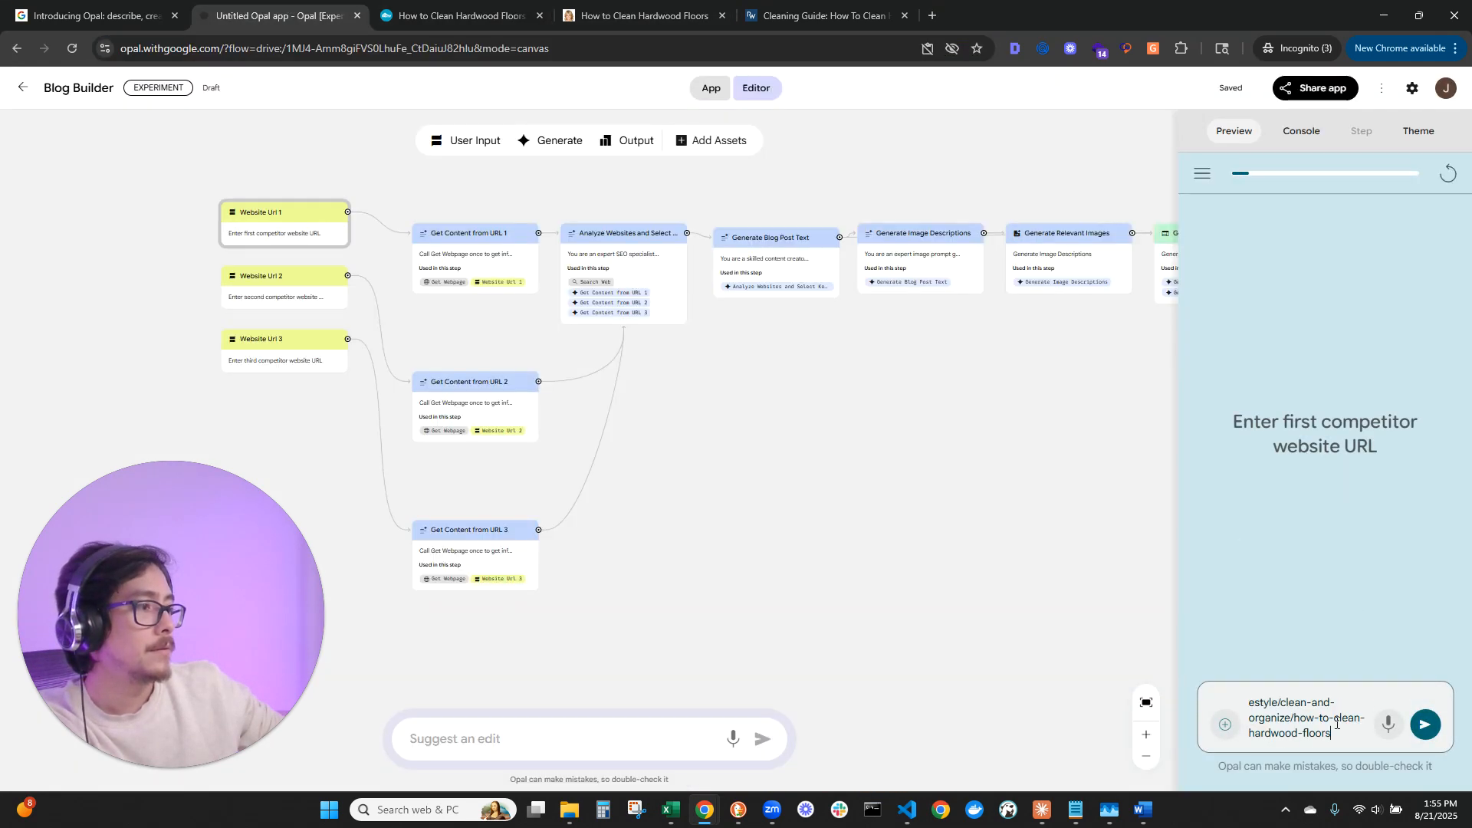
{"action": "left_click", "coordinate": [1425, 725]}
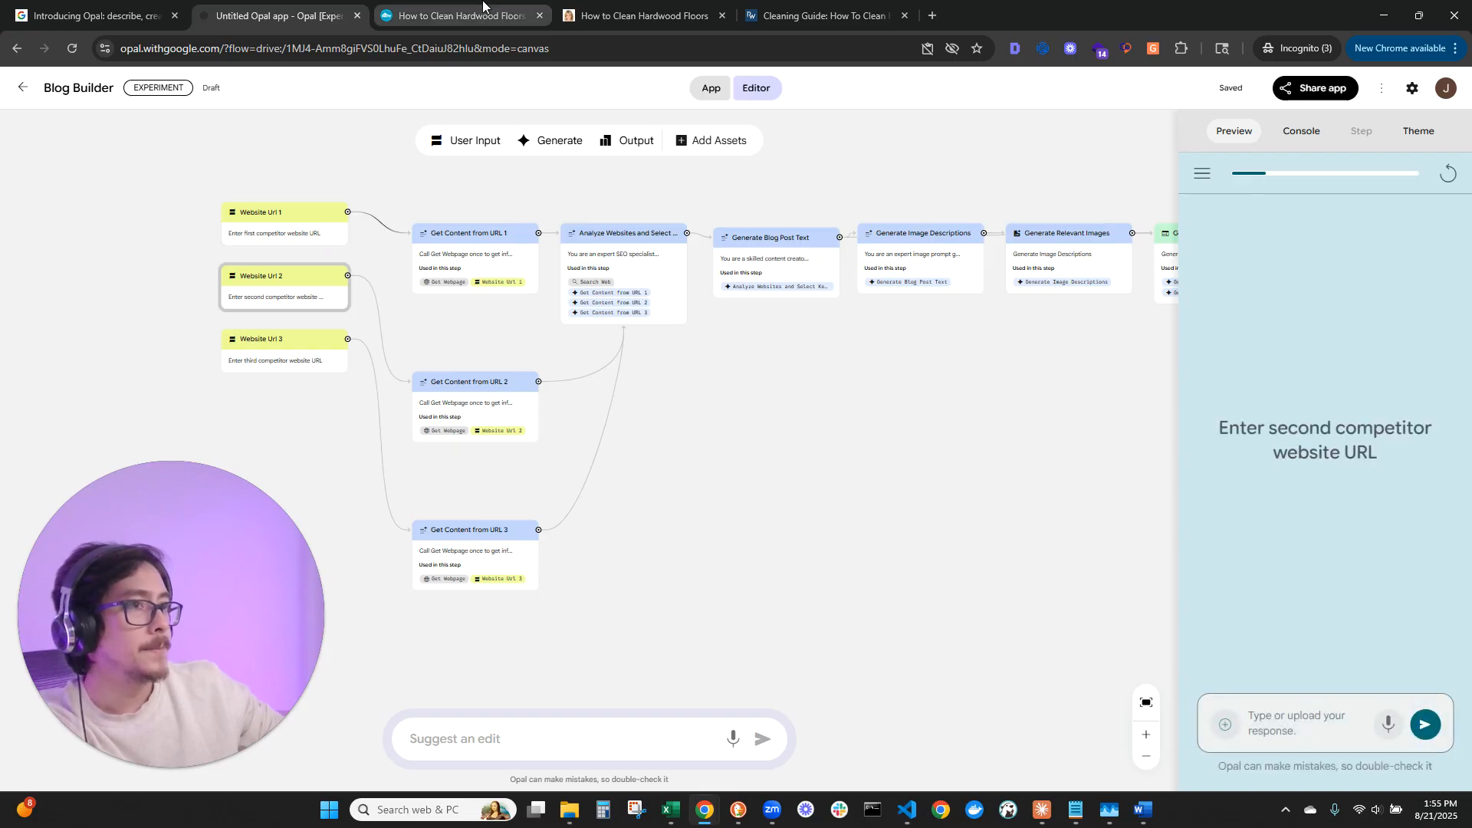
Copy marthastewart.com/8031622/how-clean-hardwood-floors from its open page and submit it as the second competitor website URL.
{"action": "left_click", "coordinate": [613, 15]}
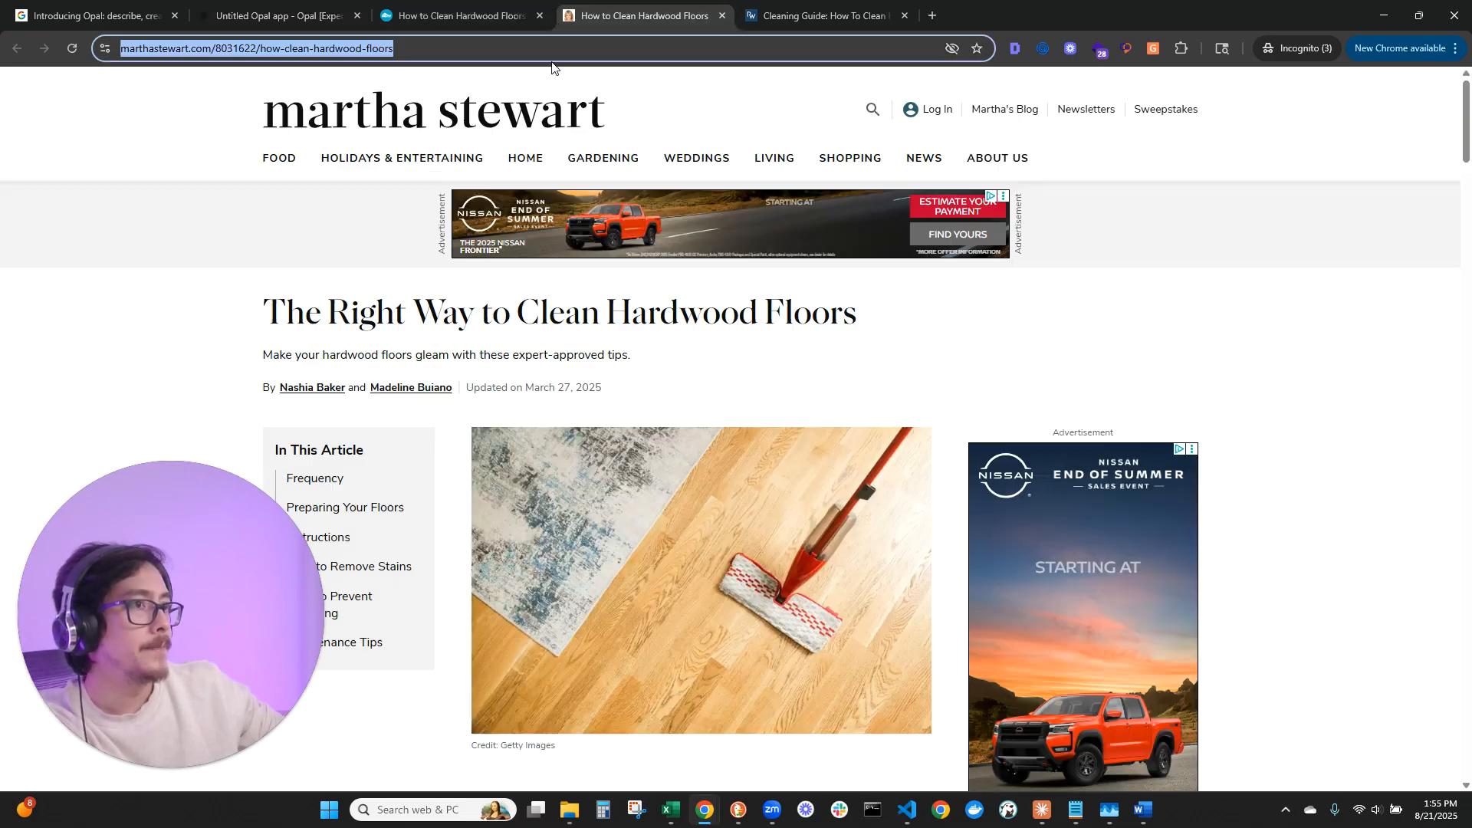
{"action": "left_click", "coordinate": [335, 10]}
{"action": "left_click", "coordinate": [1319, 726]}
{"action": "key", "text": "ctrl+v"}
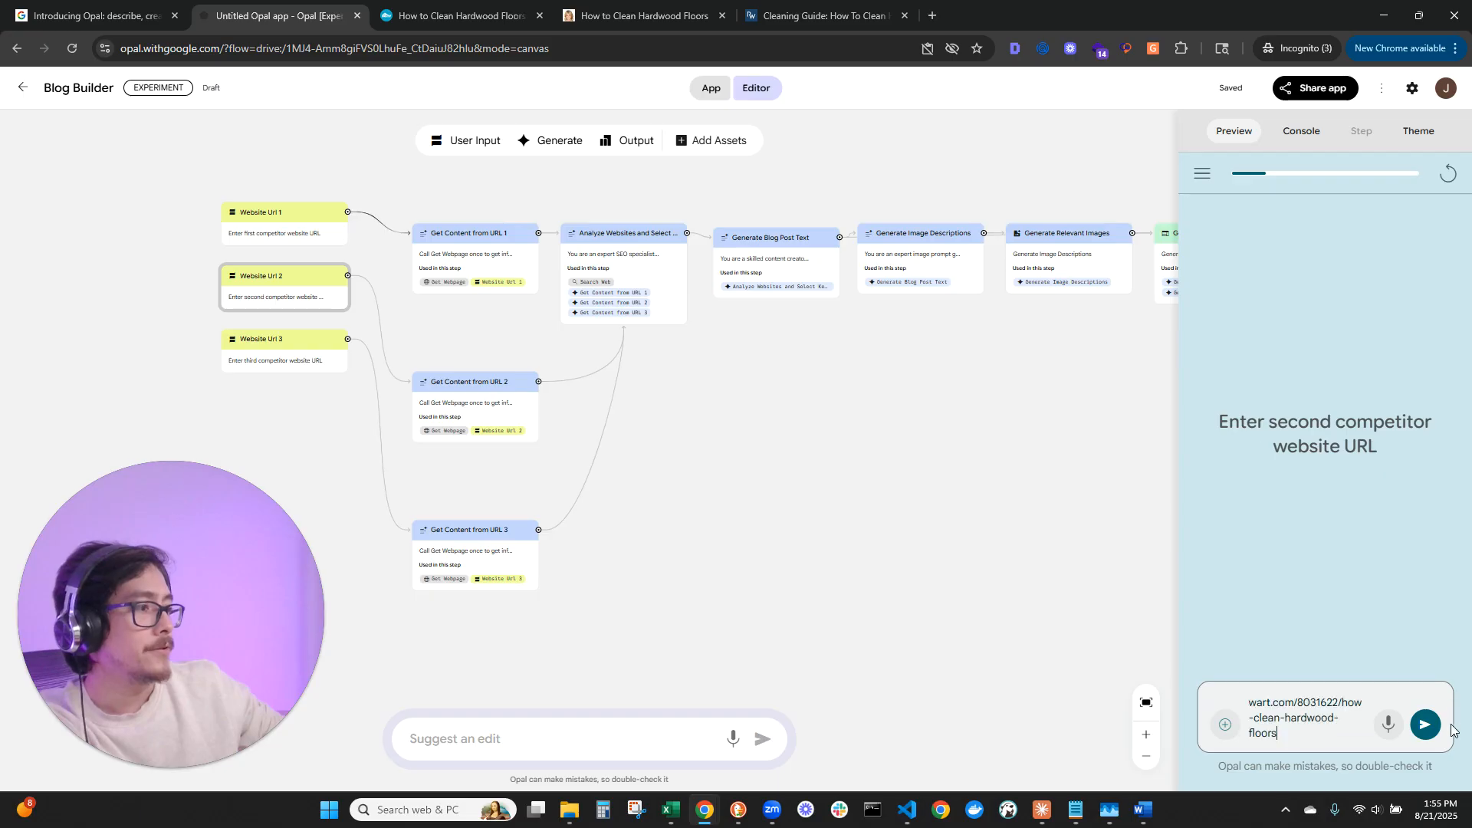
{"action": "left_click", "coordinate": [1425, 726]}
Copy resources.rwsupply.com/guide/cleaning-guide-how-to-clean-hardwood-floors/ from its open page and submit it as the third competitor website URL.
{"action": "left_click", "coordinate": [824, 15]}
{"action": "left_click", "coordinate": [614, 62]}
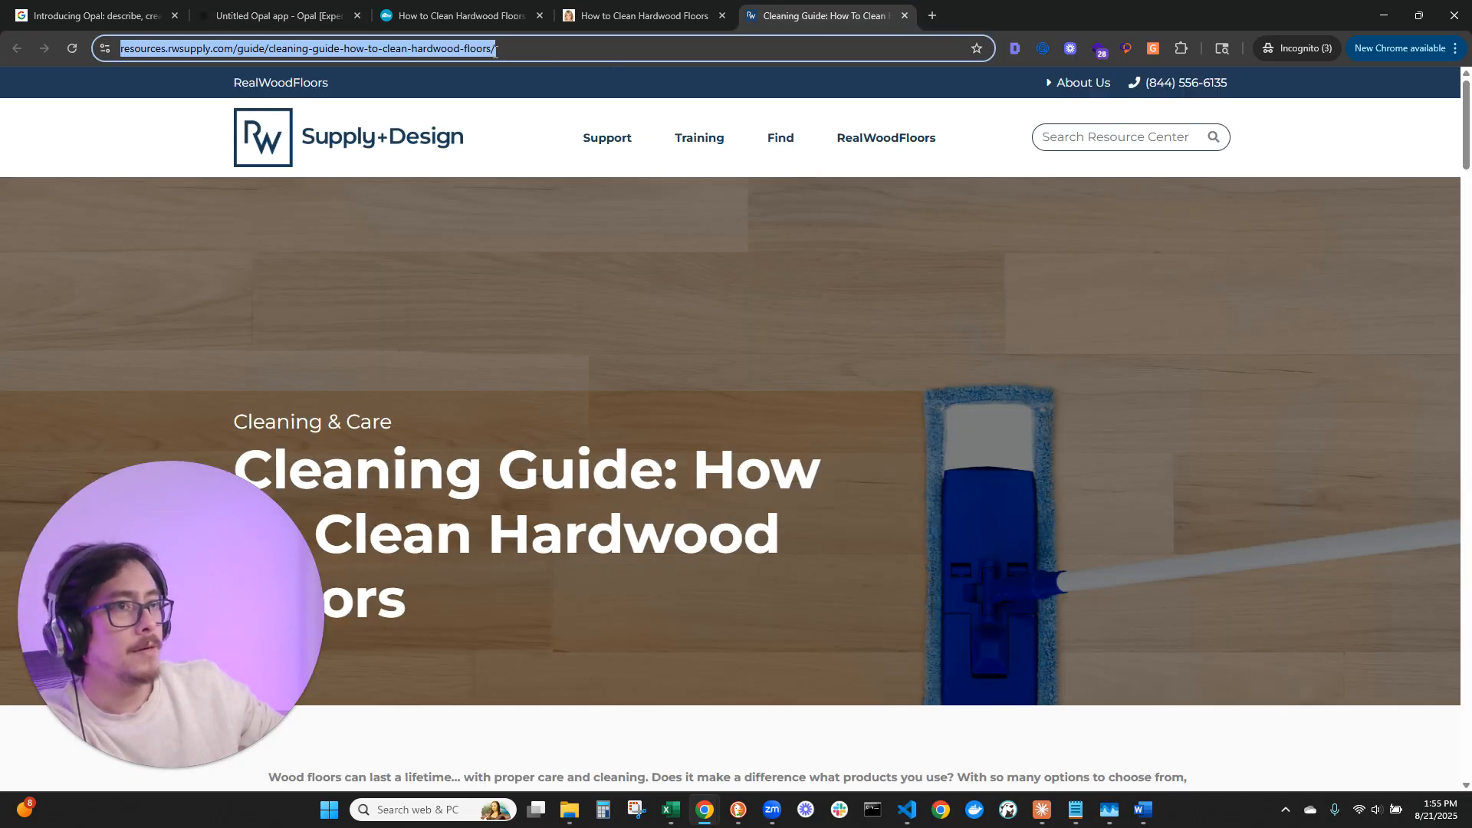
{"action": "left_click", "coordinate": [275, 15]}
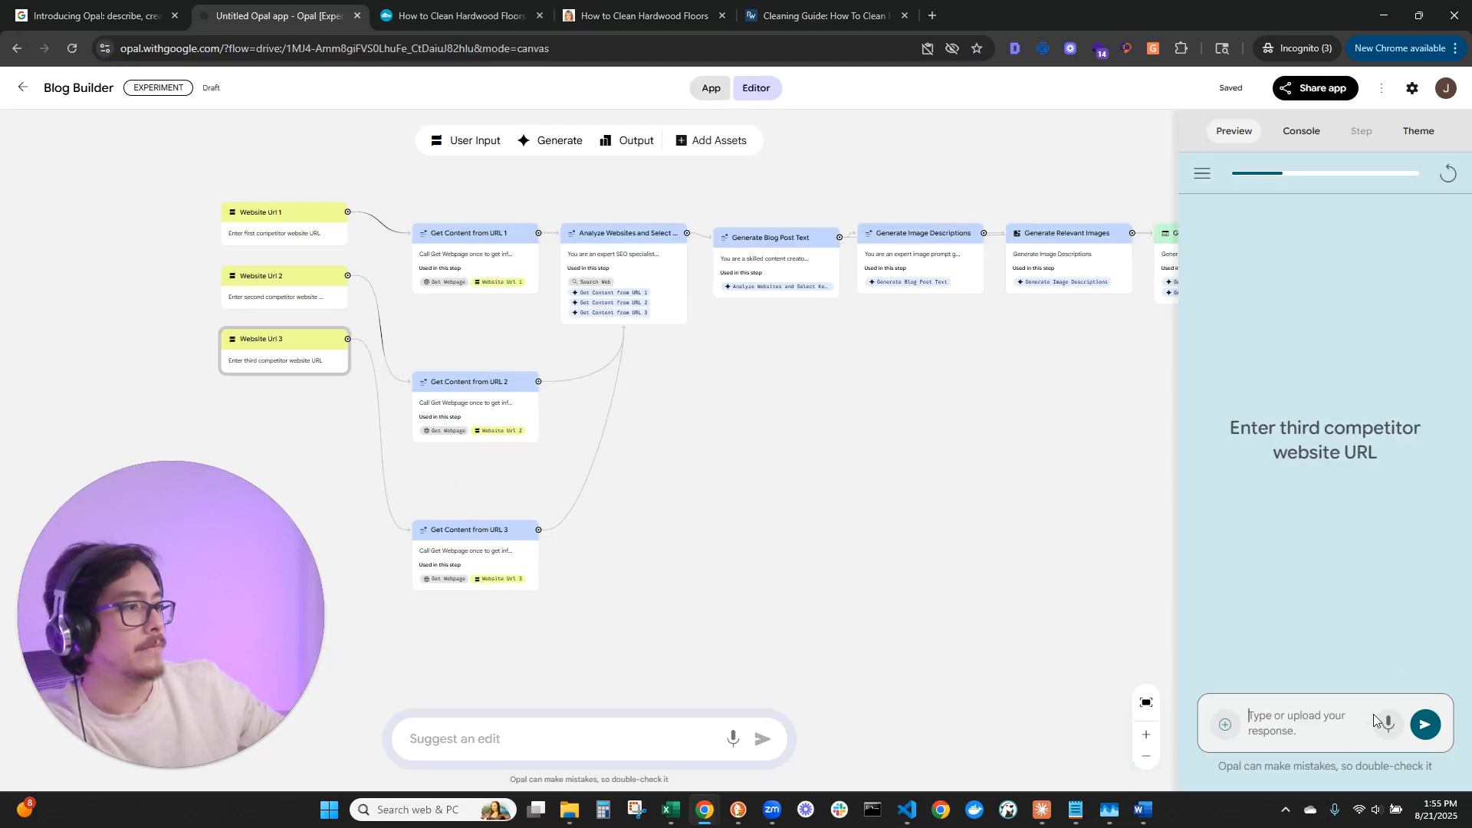
{"action": "left_click", "coordinate": [1345, 742]}
{"action": "key", "text": "ctrl+v"}
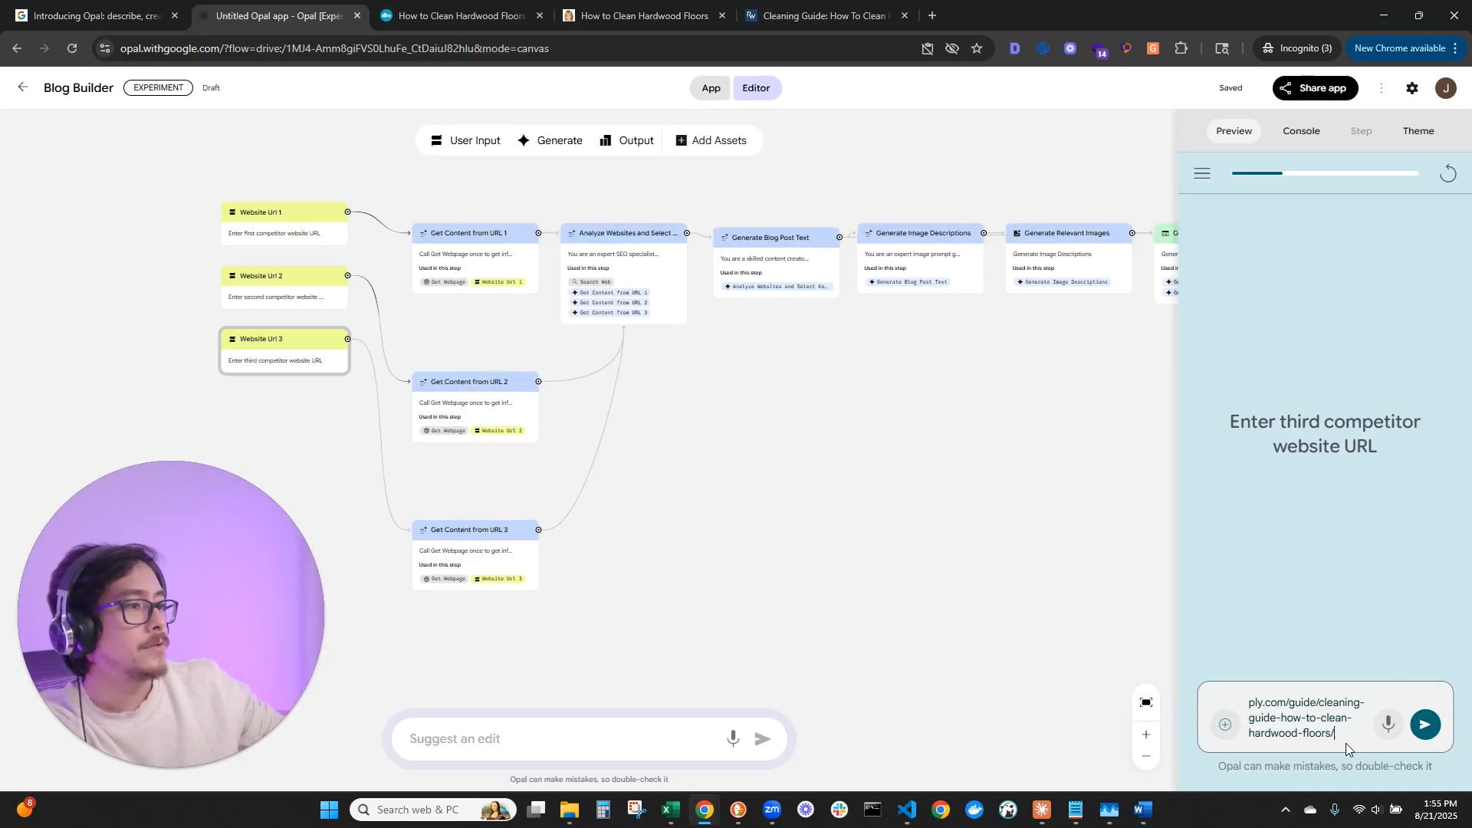
{"action": "left_click", "coordinate": [1425, 725]}
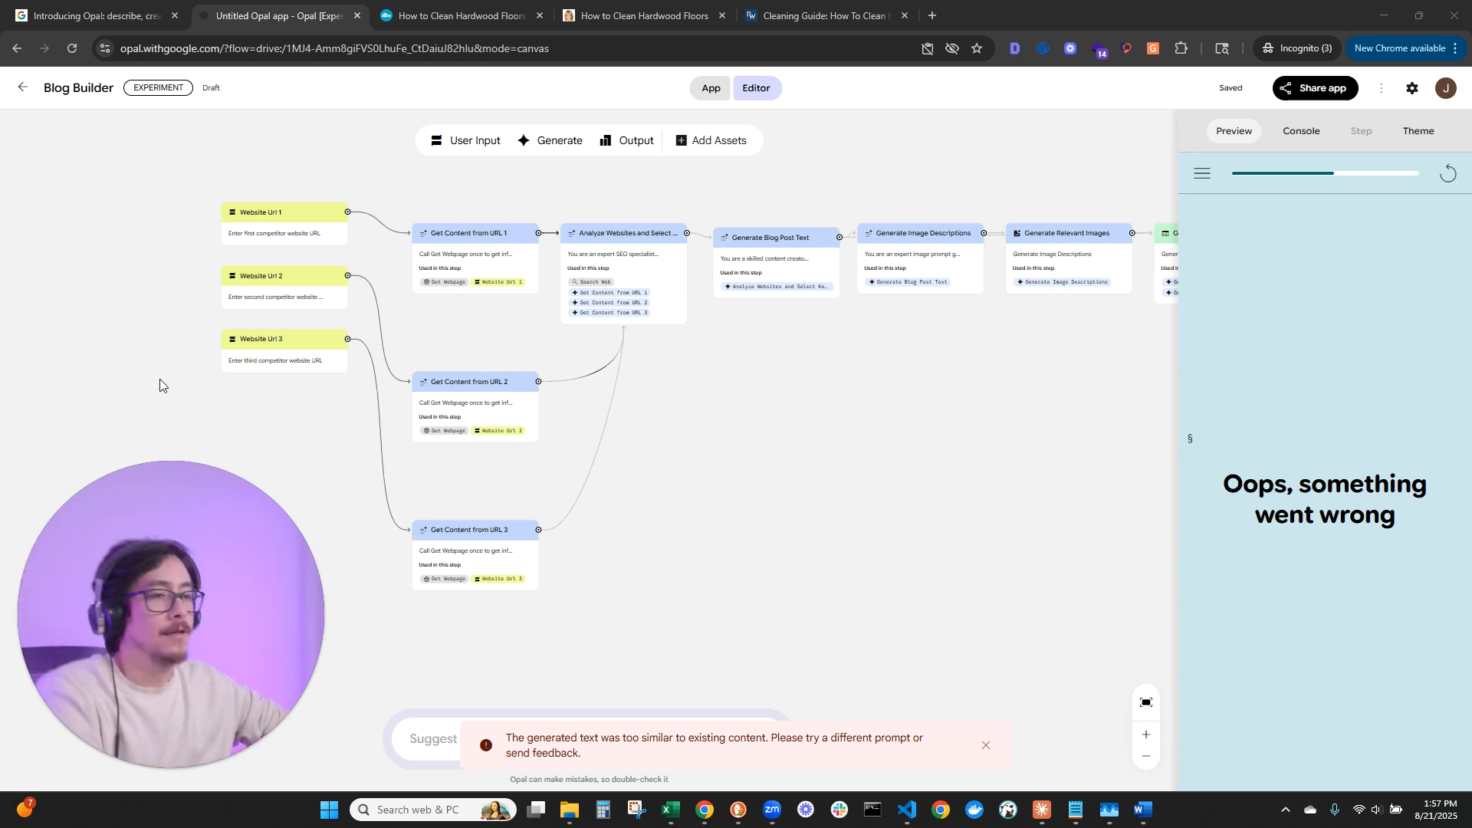
Dismiss the error and begin an edit suggestion reading "after you analyze the content, please create a blog outline with the".
{"action": "left_click", "coordinate": [986, 746]}
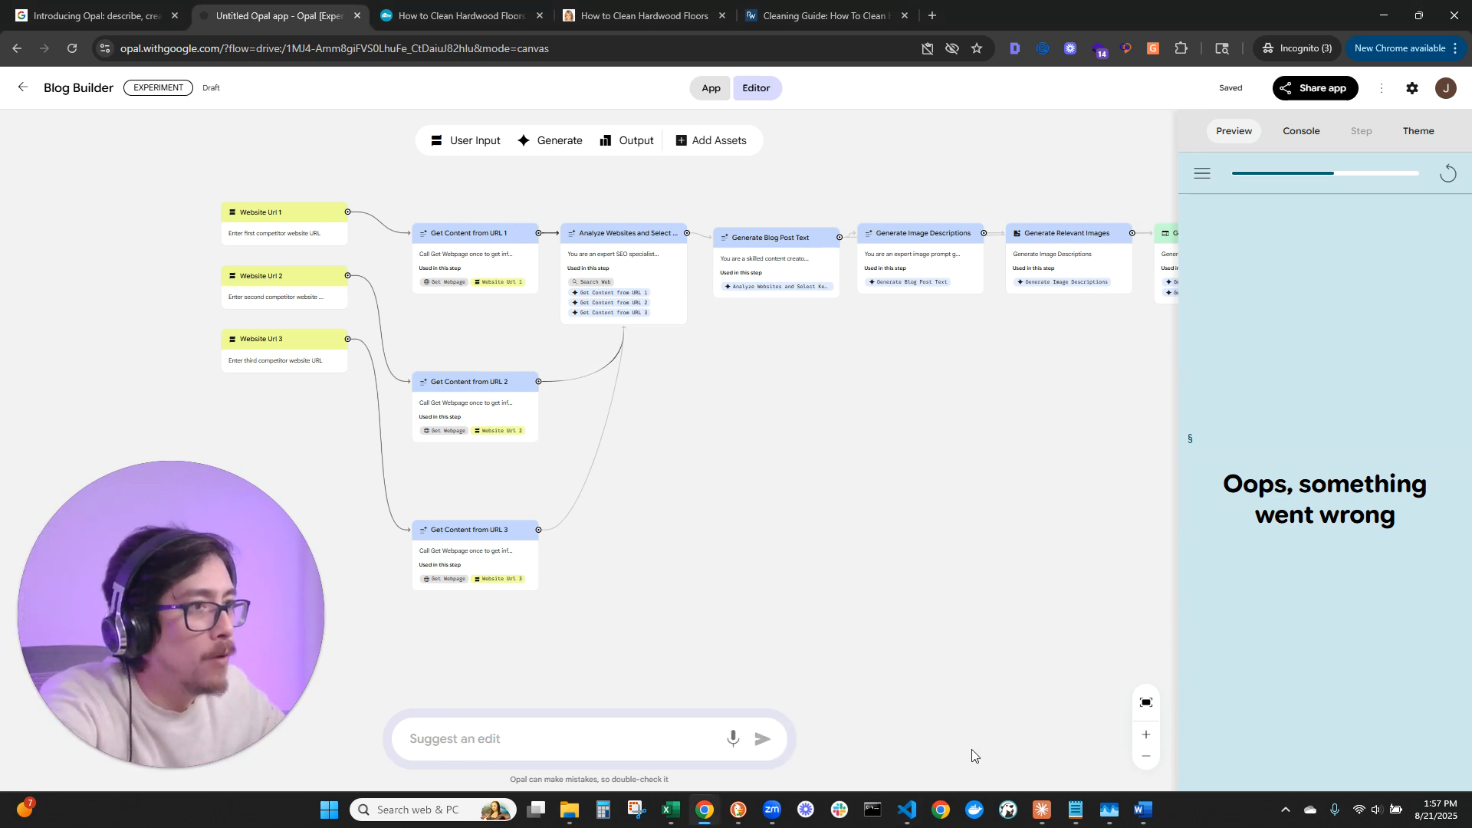
{"action": "left_click", "coordinate": [525, 734]}
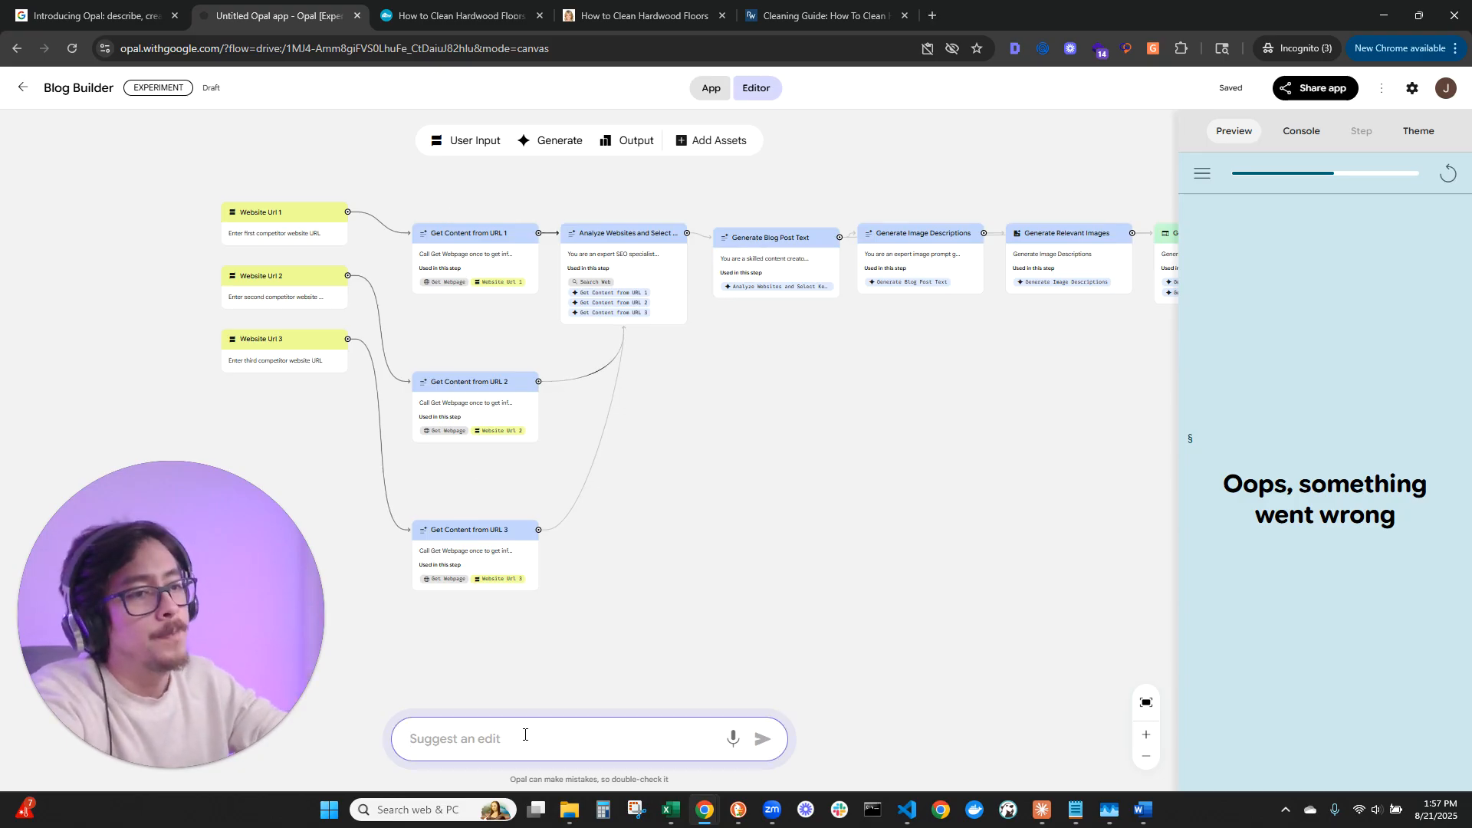
{"action": "type", "text": "after you grab the"}
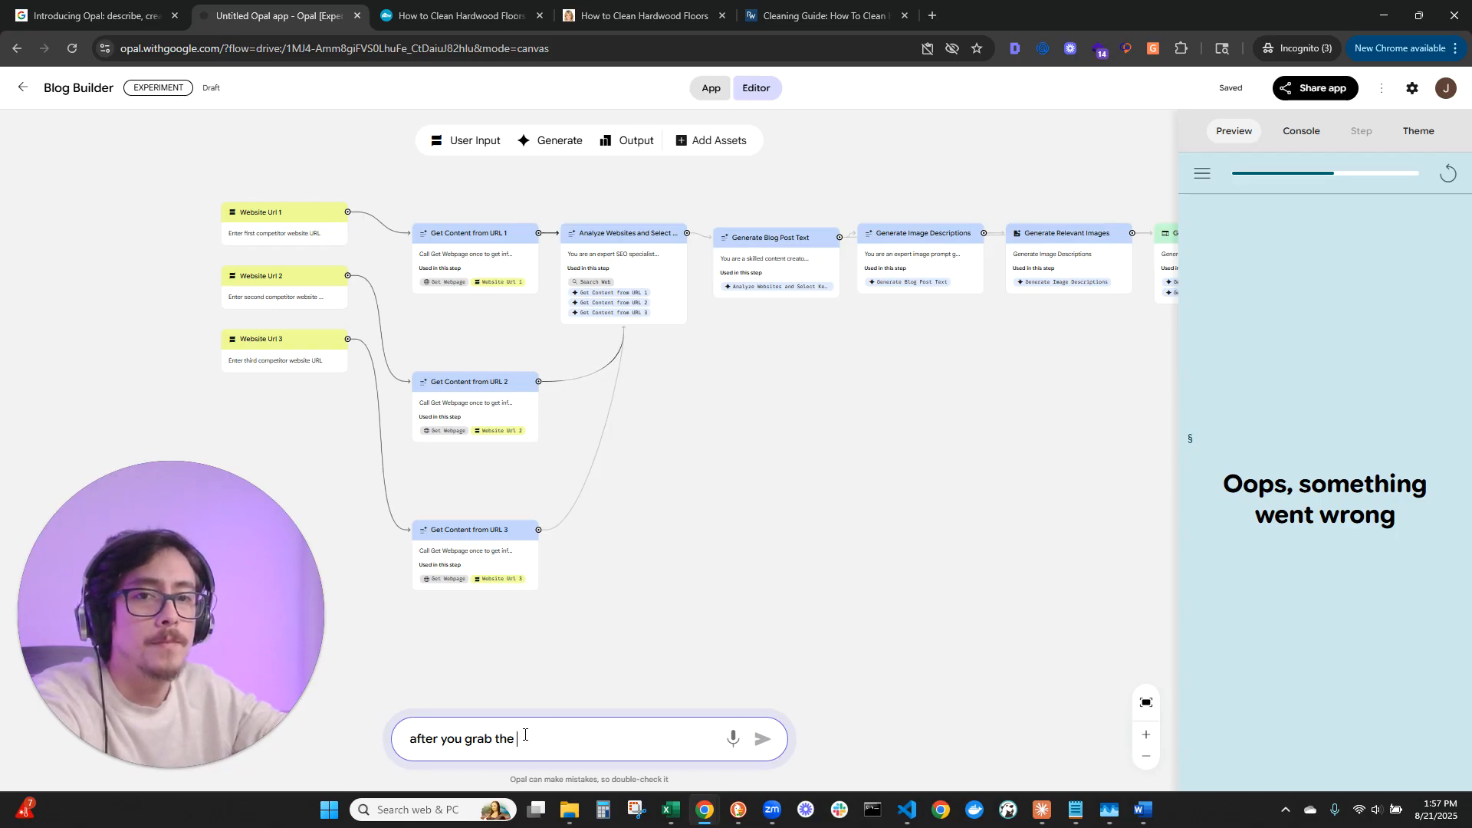
{"action": "key", "text": "ctrl+a"}
{"action": "type", "text": "af"}
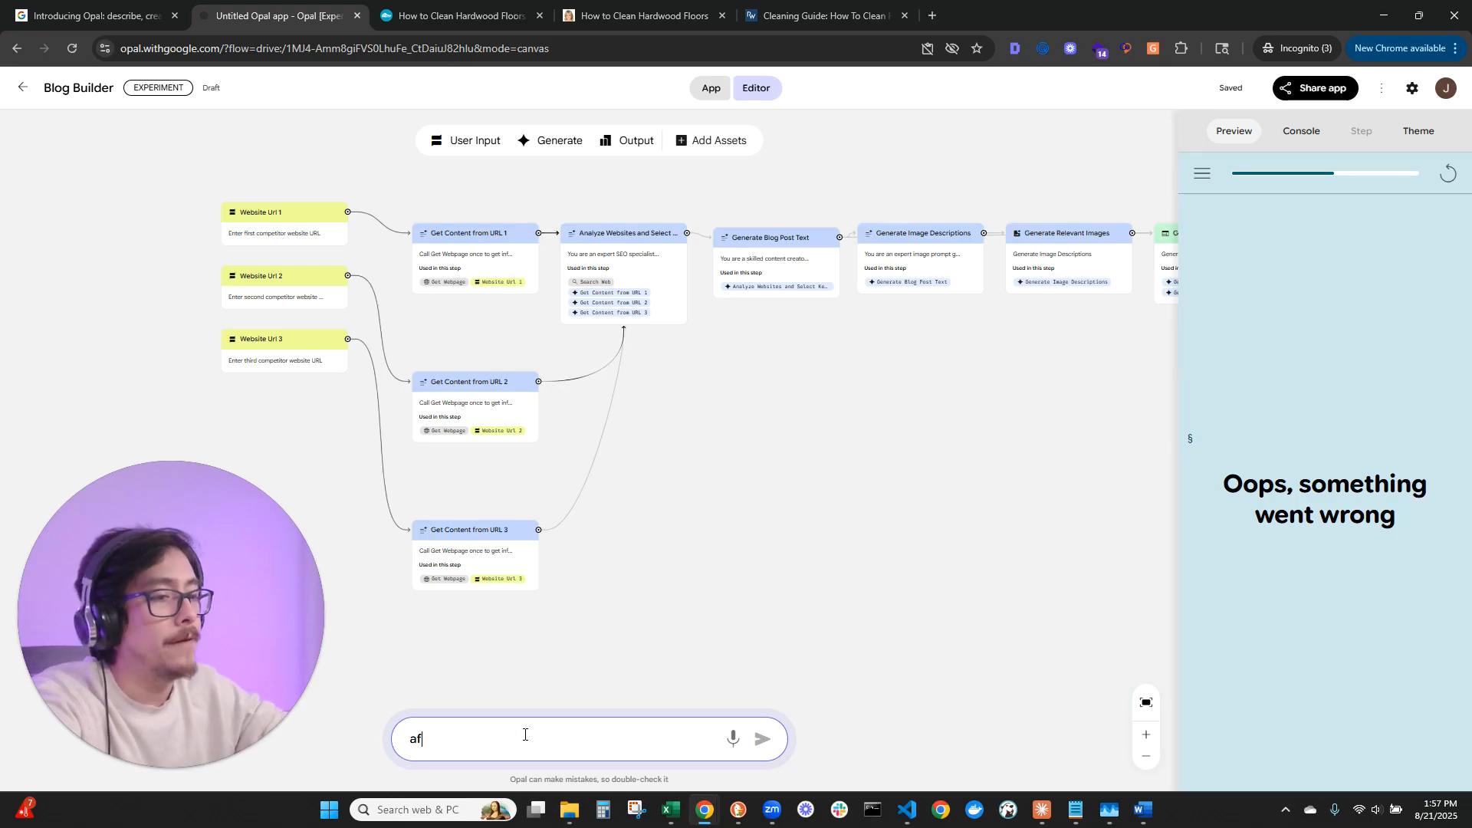
{"action": "type", "text": "ter you analyze the content"}
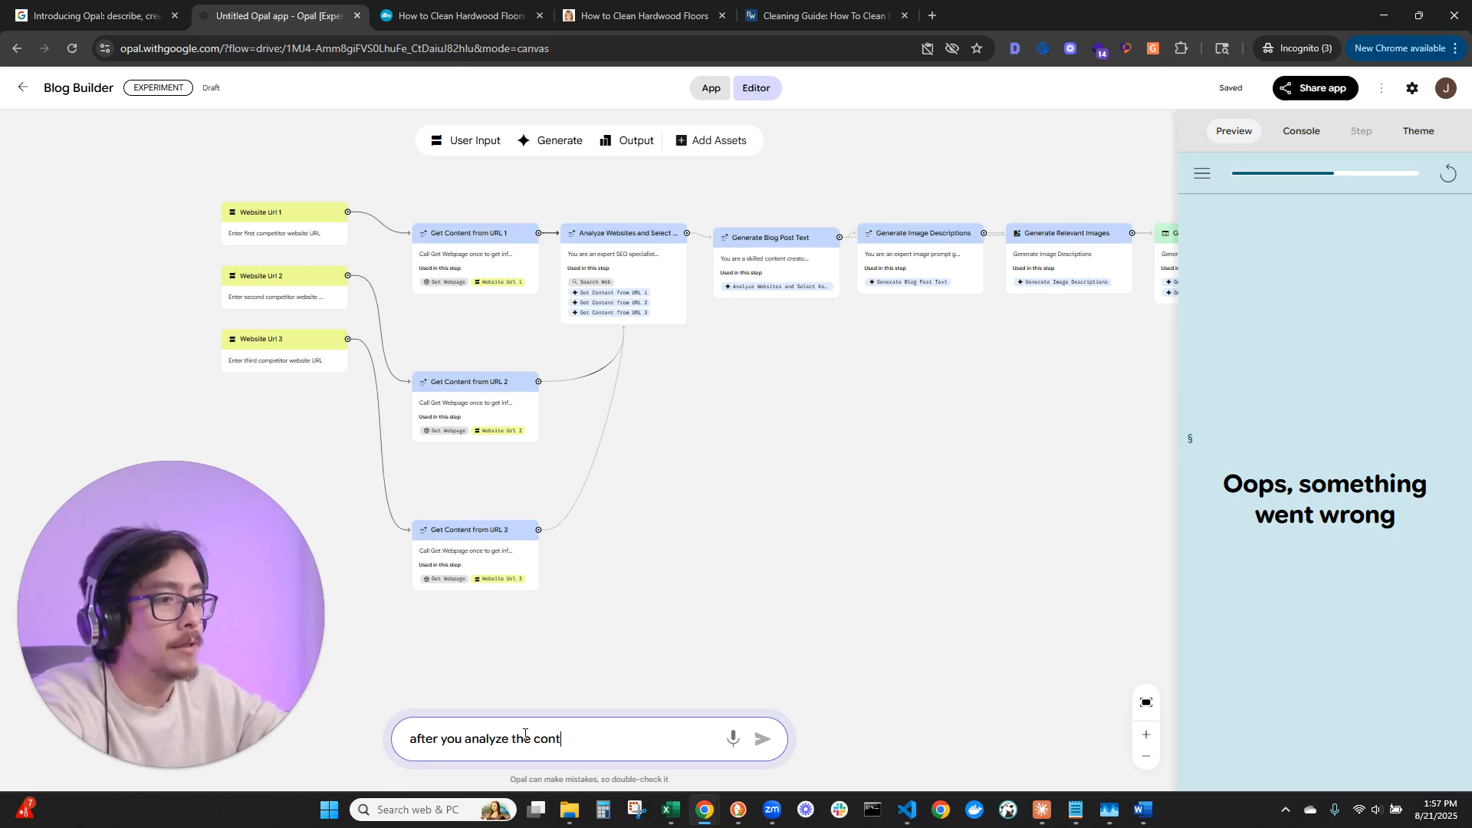
{"action": "left_click", "coordinate": [633, 737]}
{"action": "type", "text": ", please cre"}
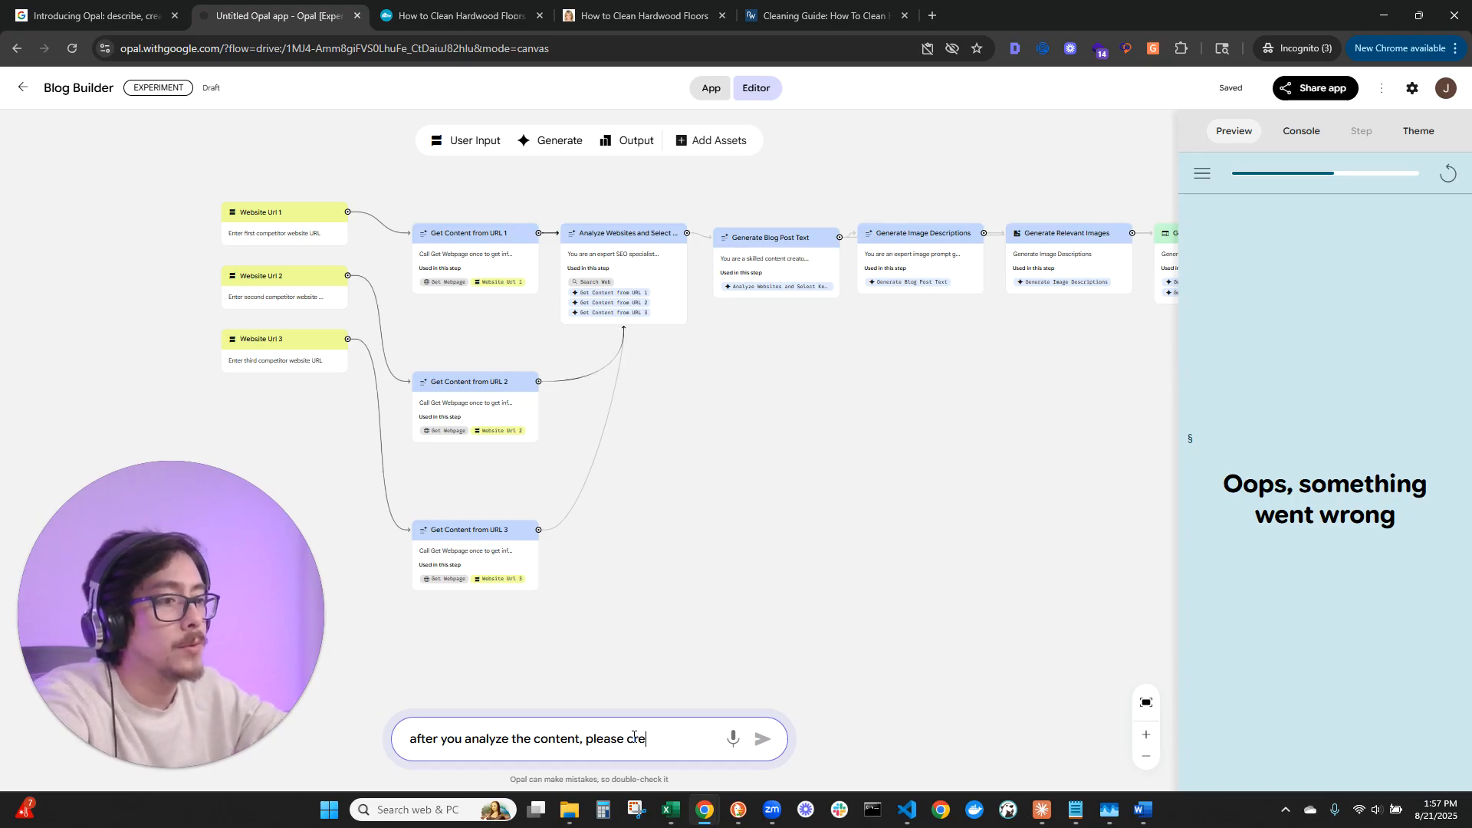
{"action": "type", "text": "ate a bl"}
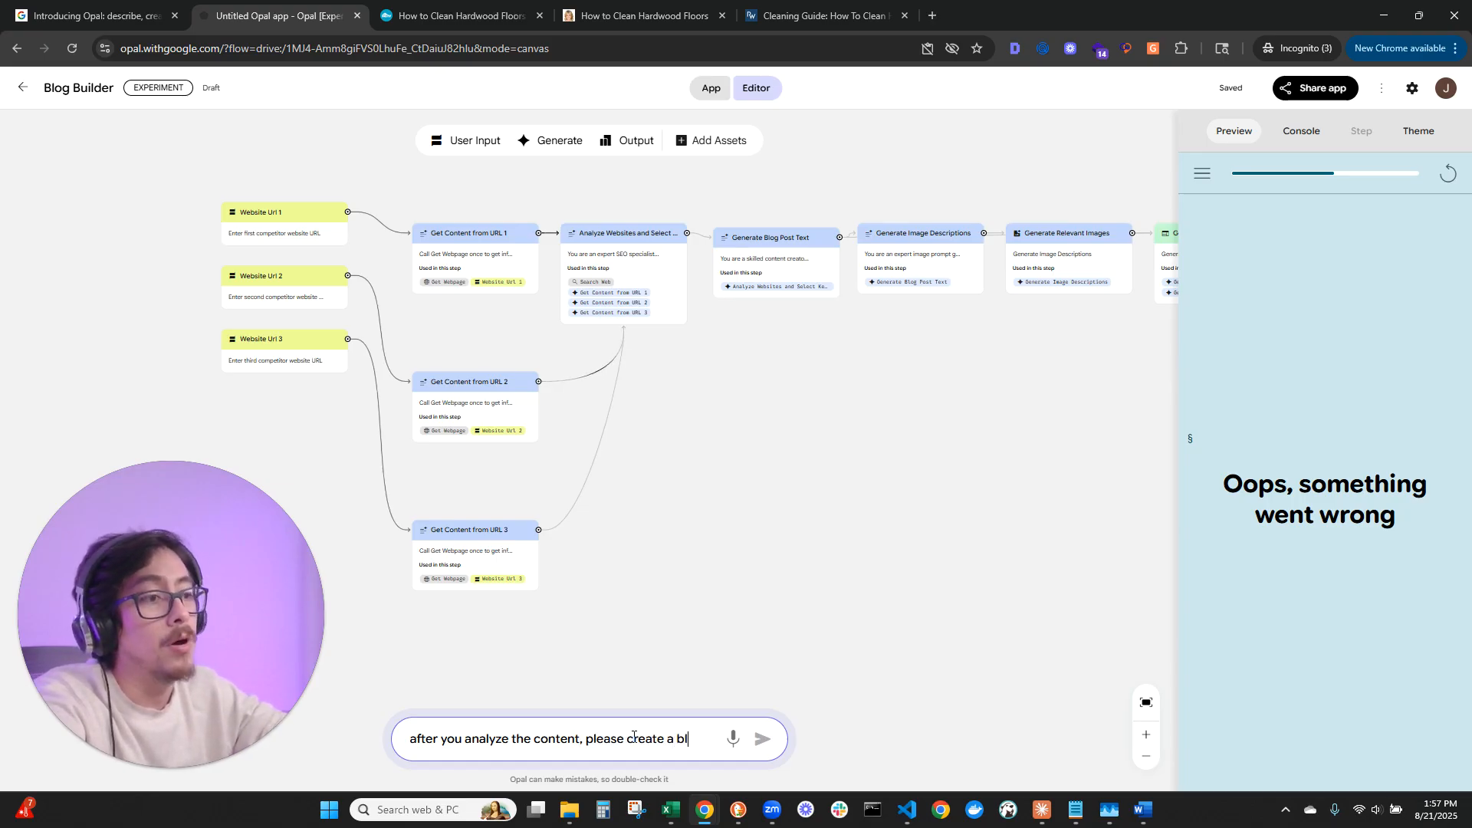
{"action": "type", "text": "og outline with the"}
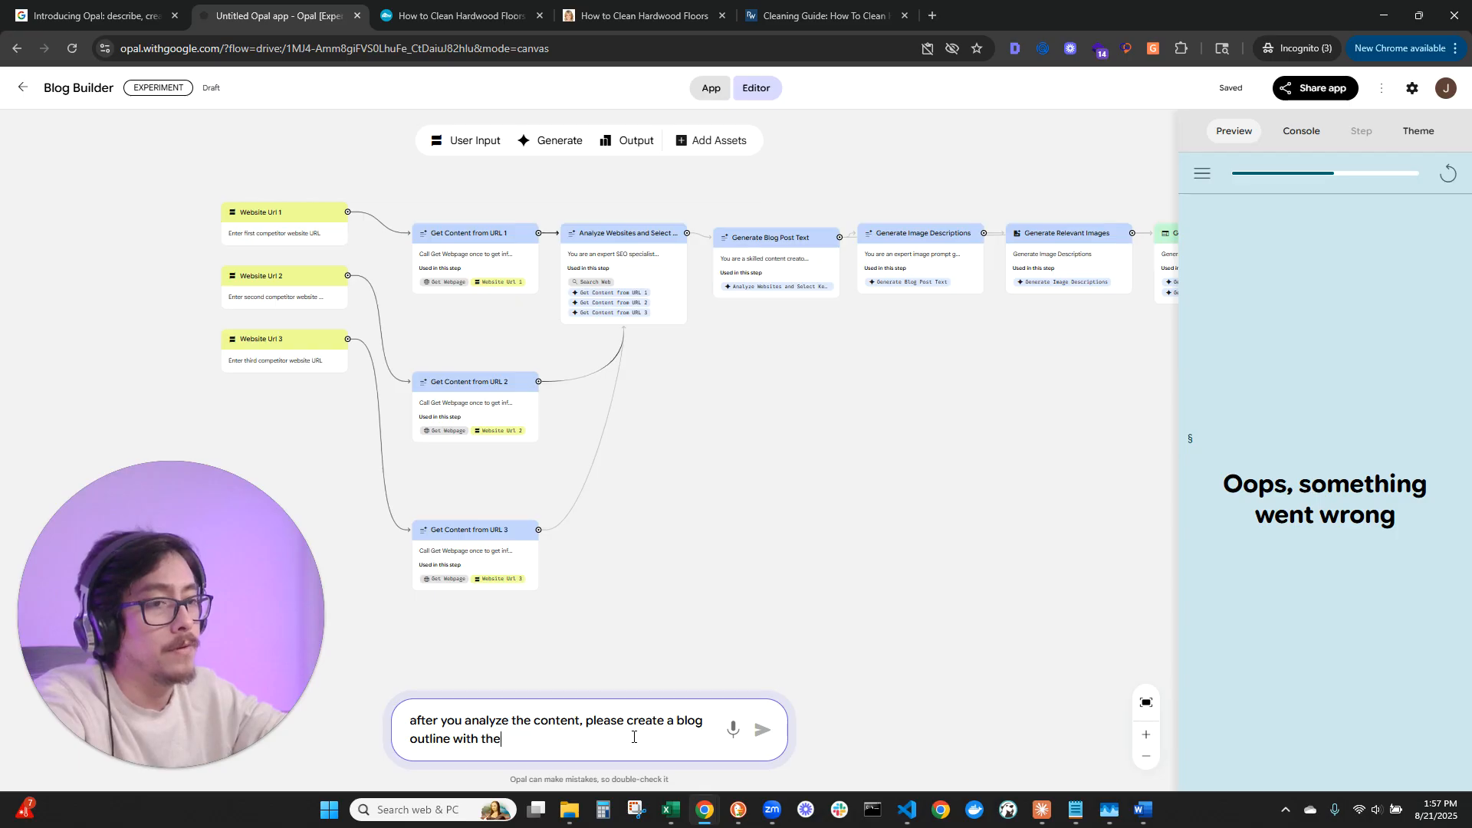
Complete the suggestion's first sentence with "most prominent parts of the content from the 3 competitors".
{"action": "type", "text": " most"}
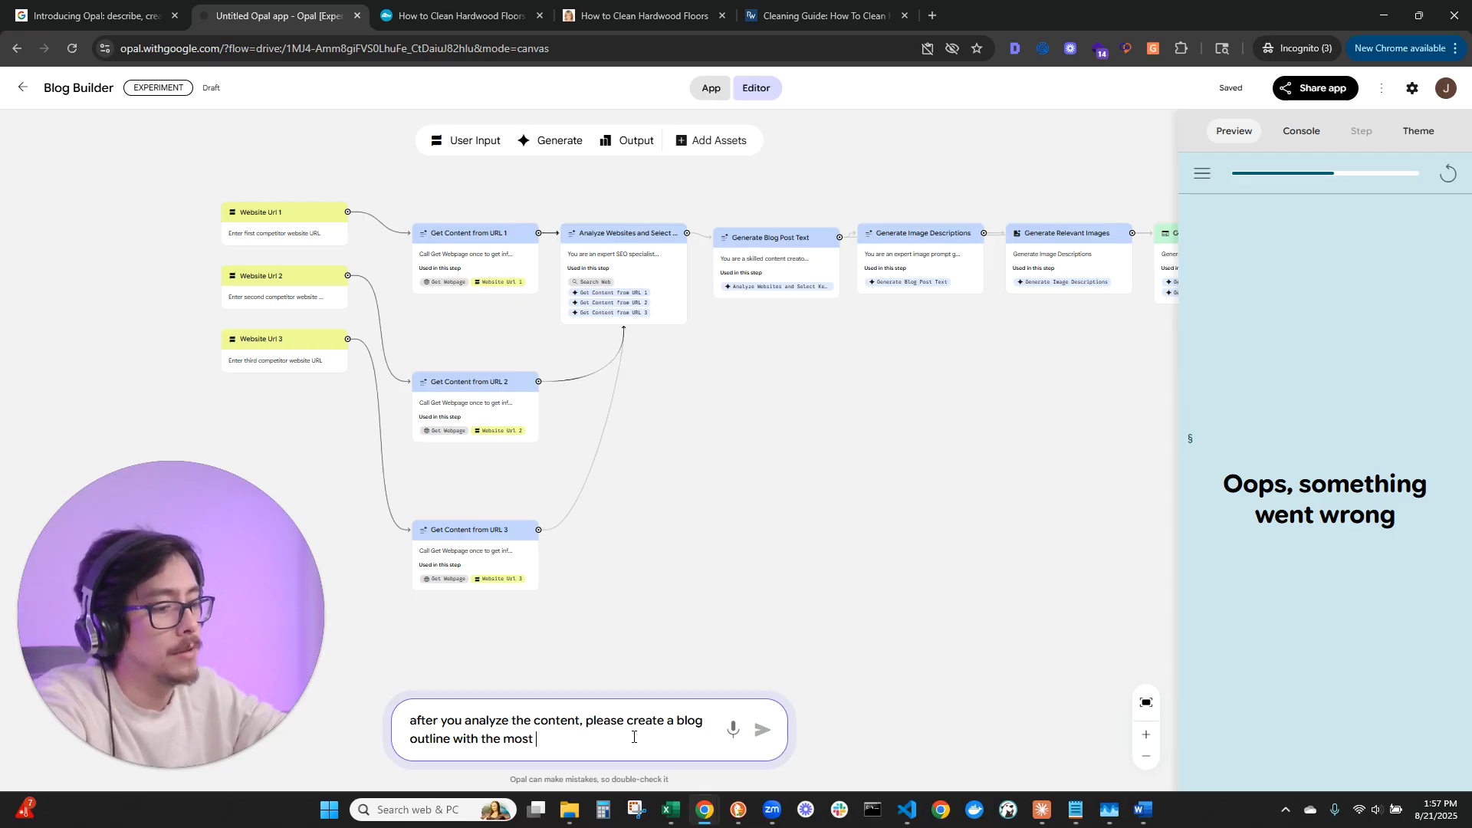
{"action": "type", "text": " rel"}
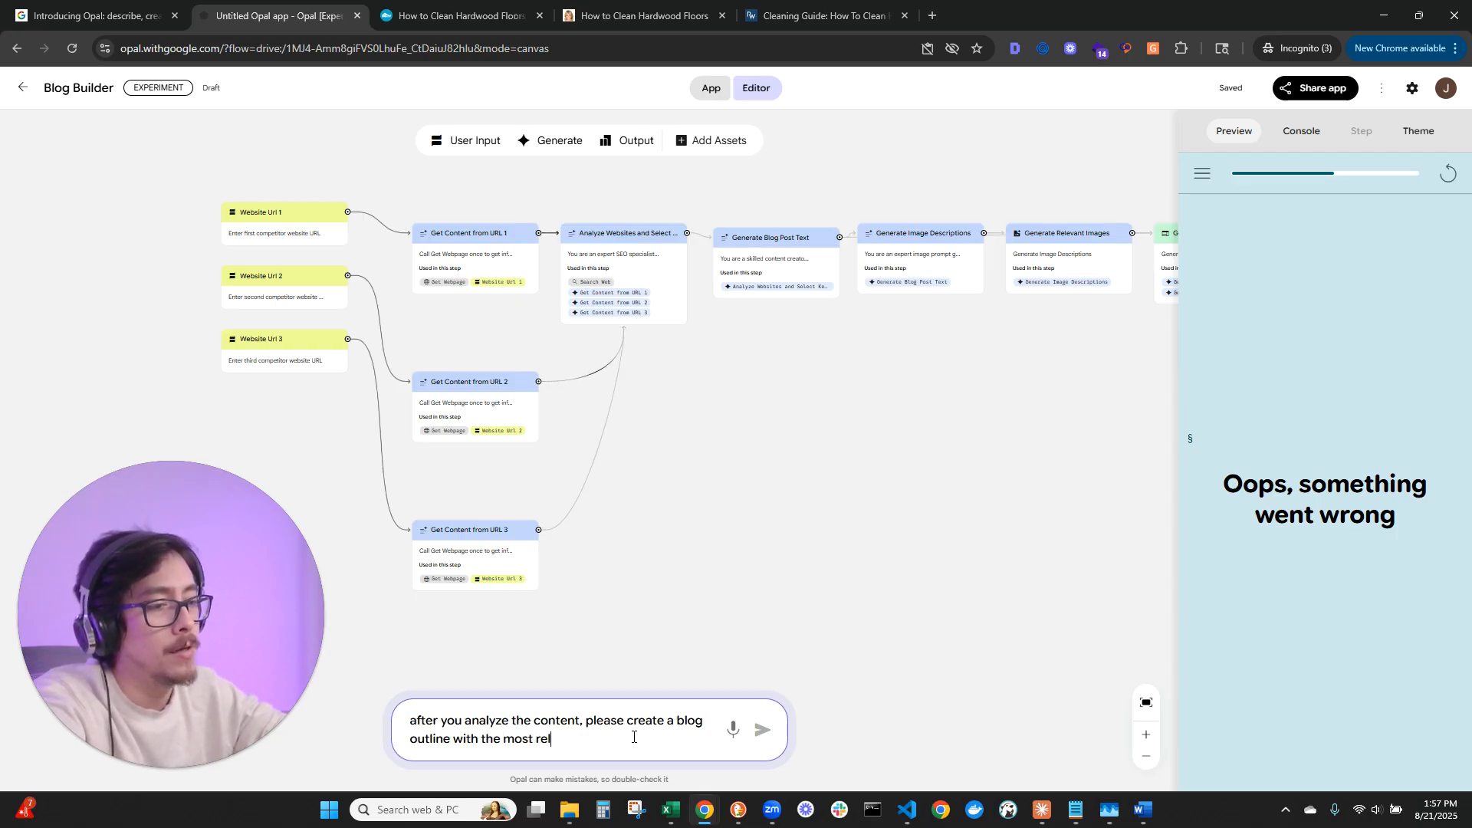
{"action": "type", "text": "evant as"}
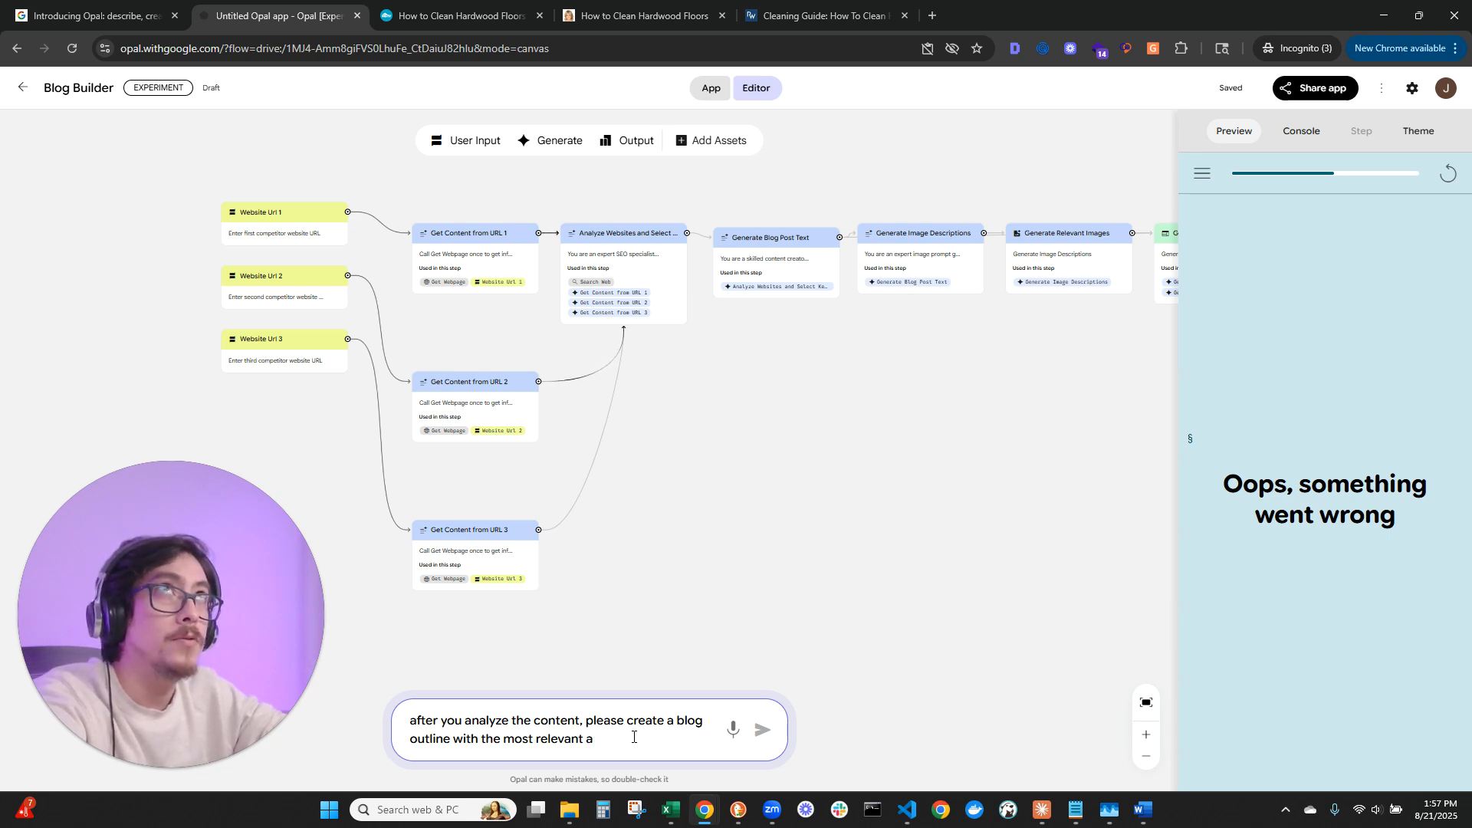
{"action": "key", "text": "BackSpace"}
{"action": "key", "text": "BackSpace"}
{"action": "key", "text": "BackSpace"}
{"action": "key", "text": "BackSpace"}
{"action": "key", "text": "BackSpace"}
{"action": "key", "text": "BackSpace"}
{"action": "key", "text": "BackSpace"}
{"action": "key", "text": "BackSpace"}
{"action": "key", "text": "BackSpace"}
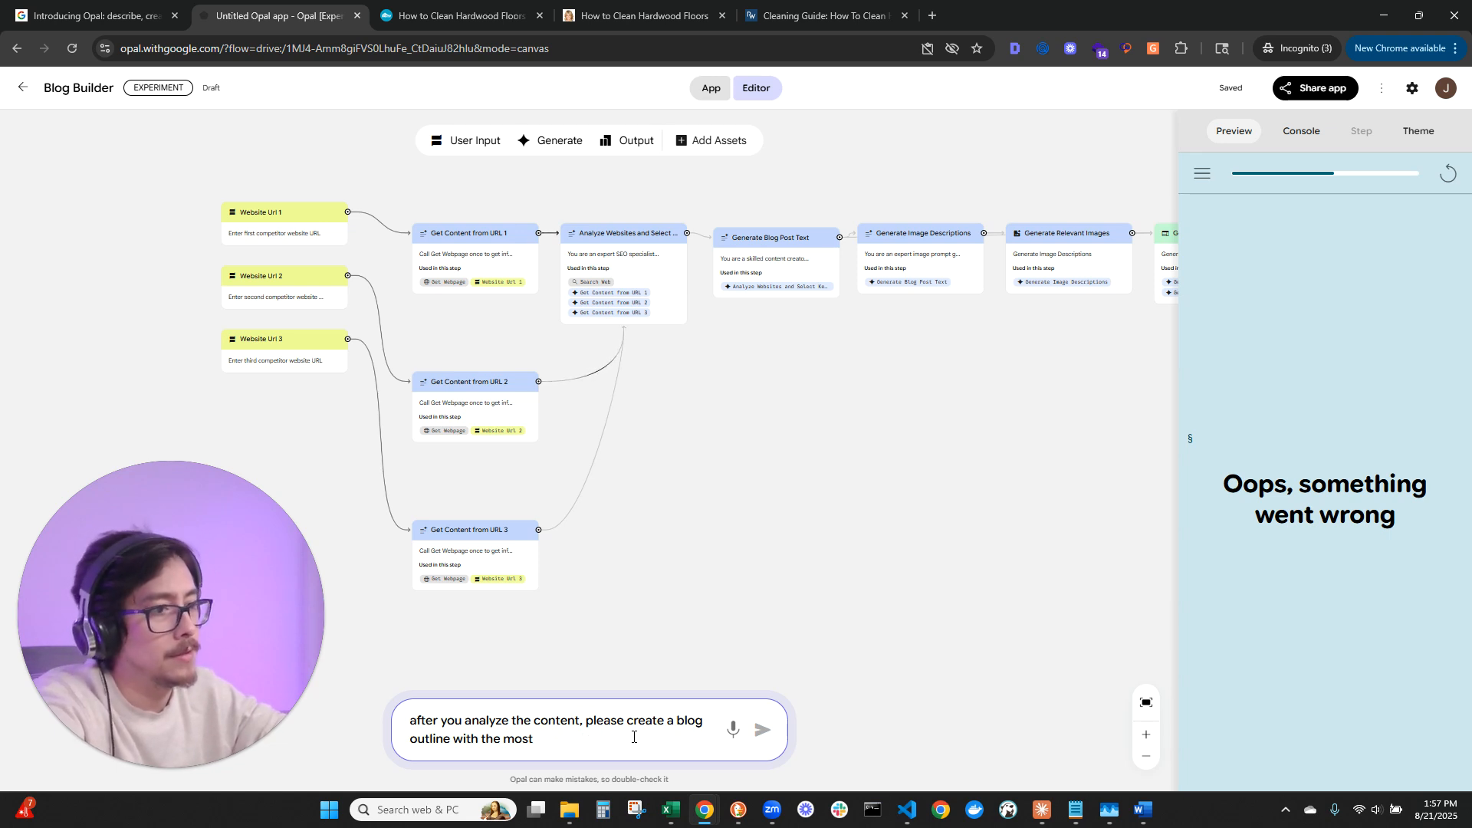
{"action": "type", "text": "promi"}
{"action": "key", "text": "BackSpace"}
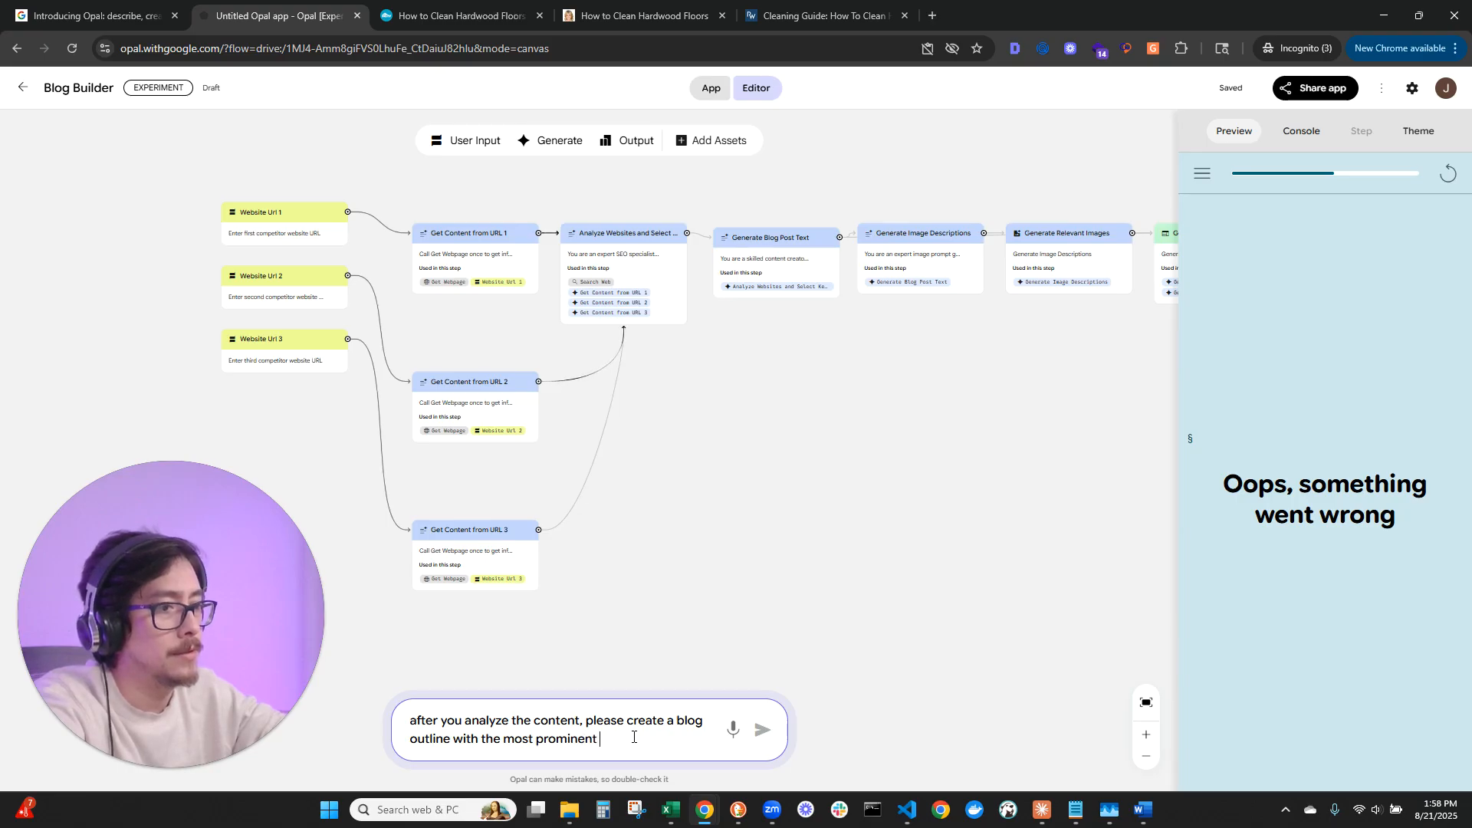
{"action": "type", "text": "inent parts of the"}
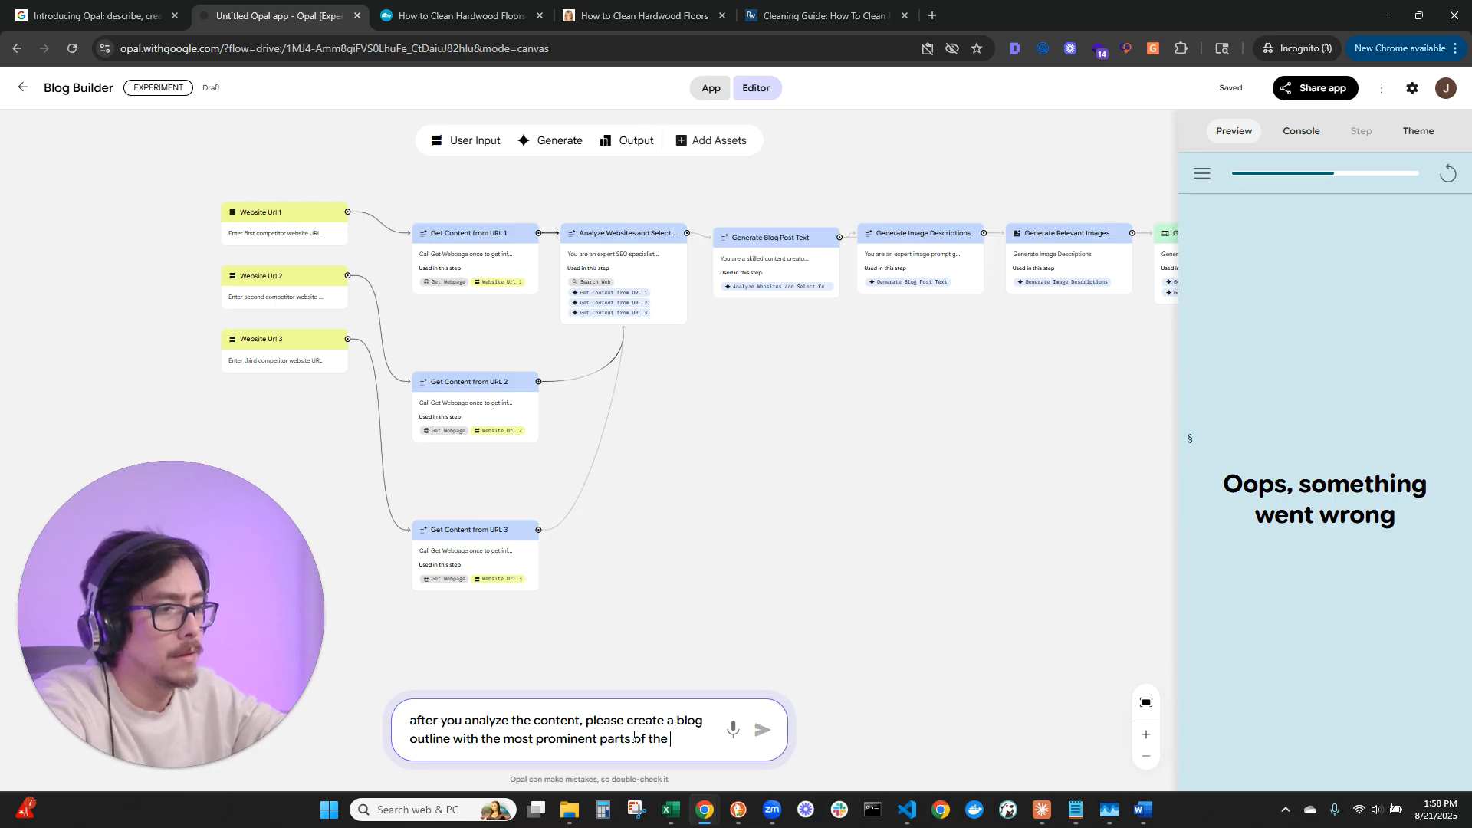
{"action": "type", "text": " content from the "}
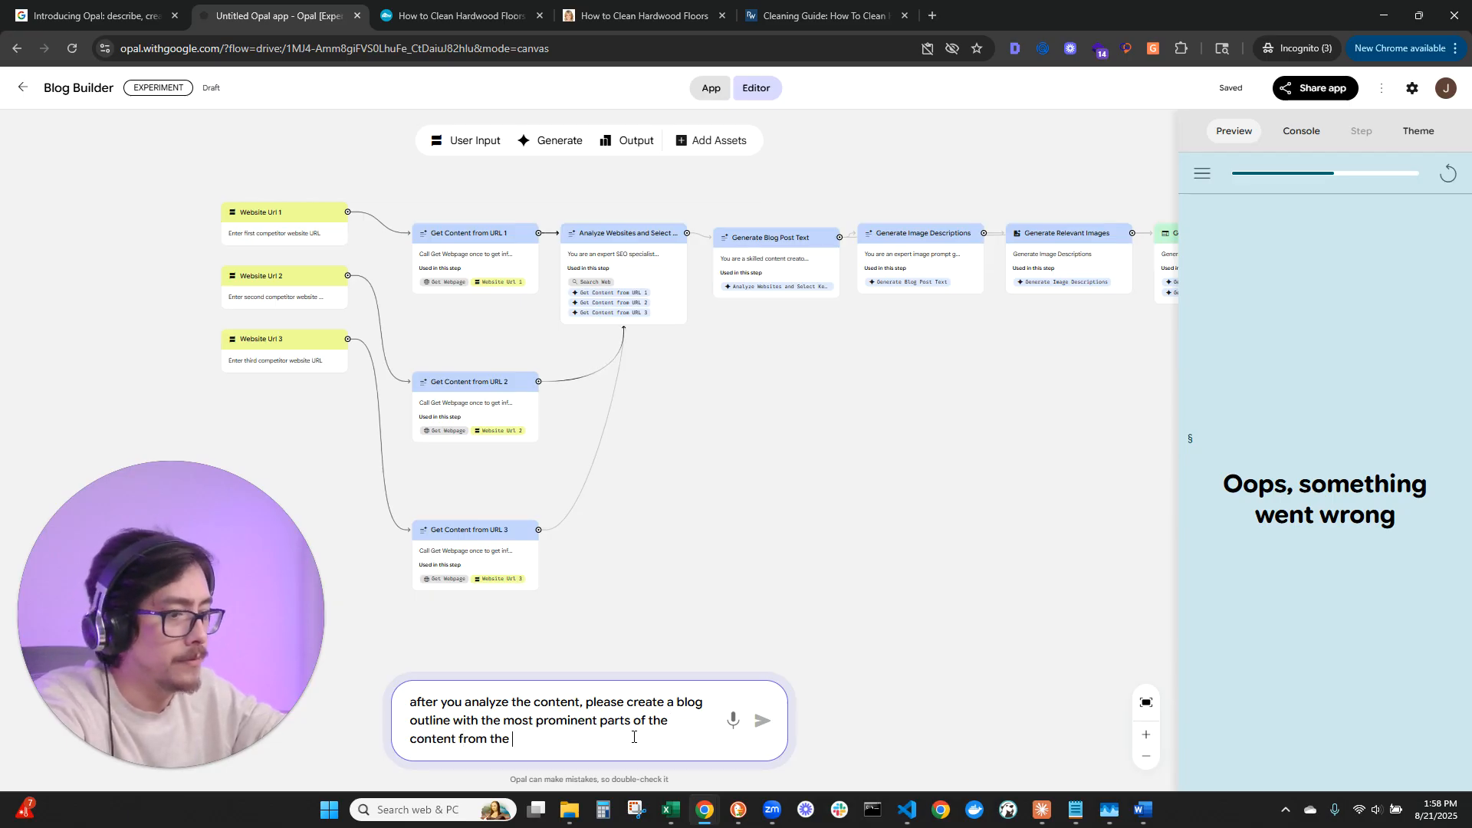
{"action": "type", "text": "3 competitors"}
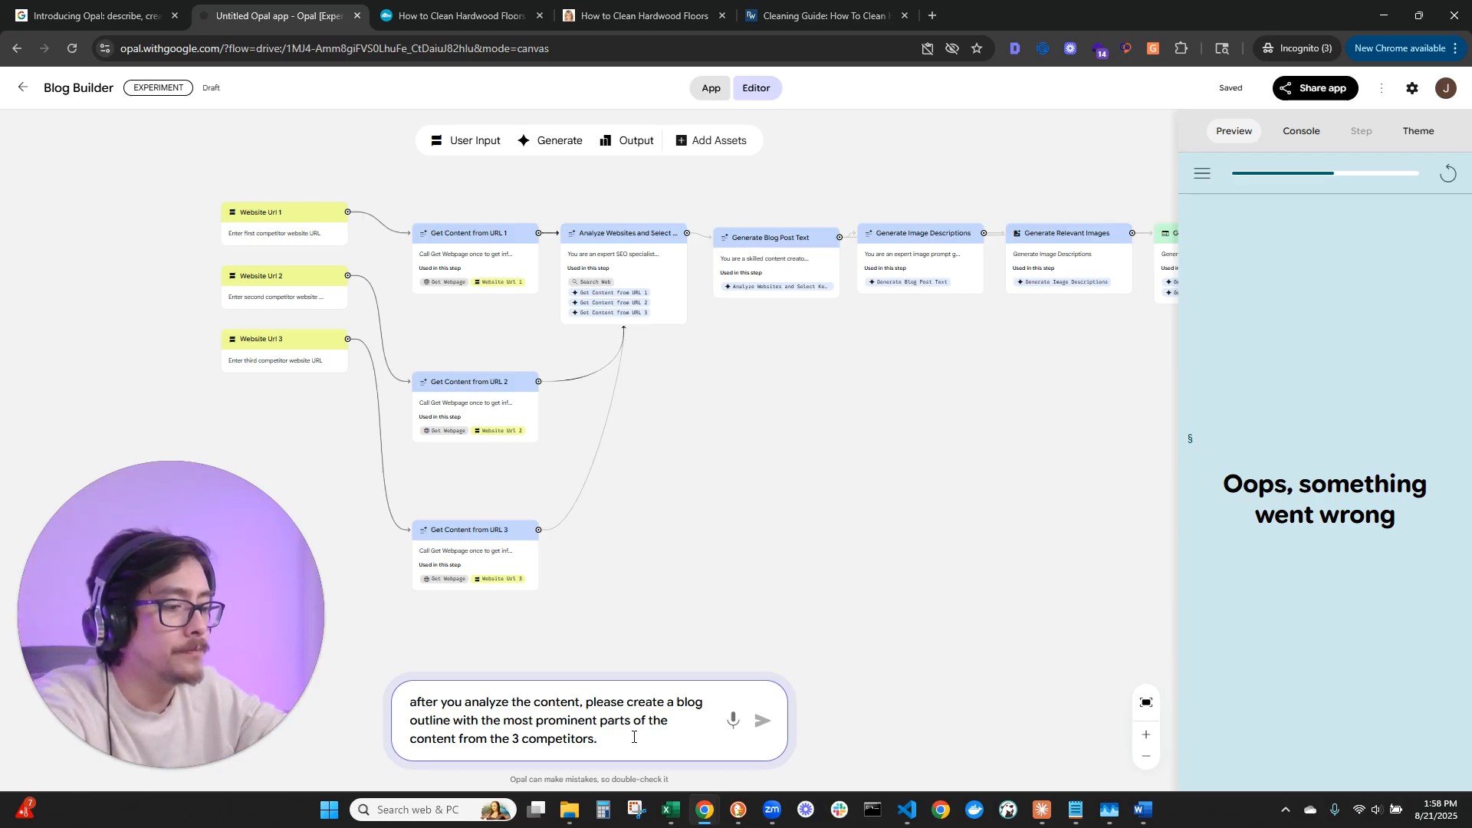
Add to the edit suggestion "please make sure that the blog outline has properly header such as h1, h2, h3".
{"action": "type", "text": ". please mk"}
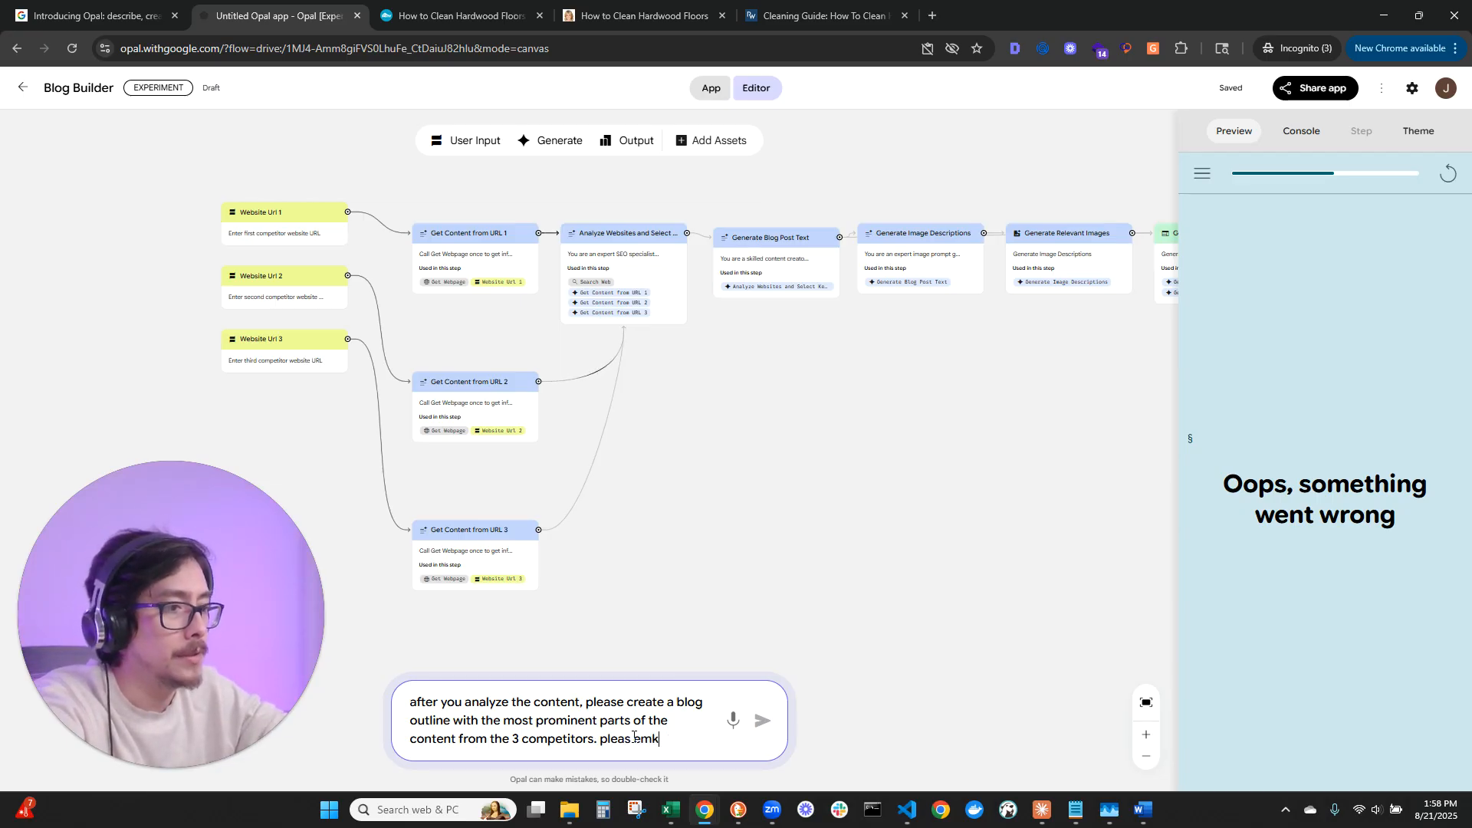
{"action": "key", "text": "BackSpace"}
{"action": "key", "text": "BackSpace"}
{"action": "key", "text": "BackSpace"}
{"action": "key", "text": "BackSpace"}
{"action": "type", "text": "e make sure th"}
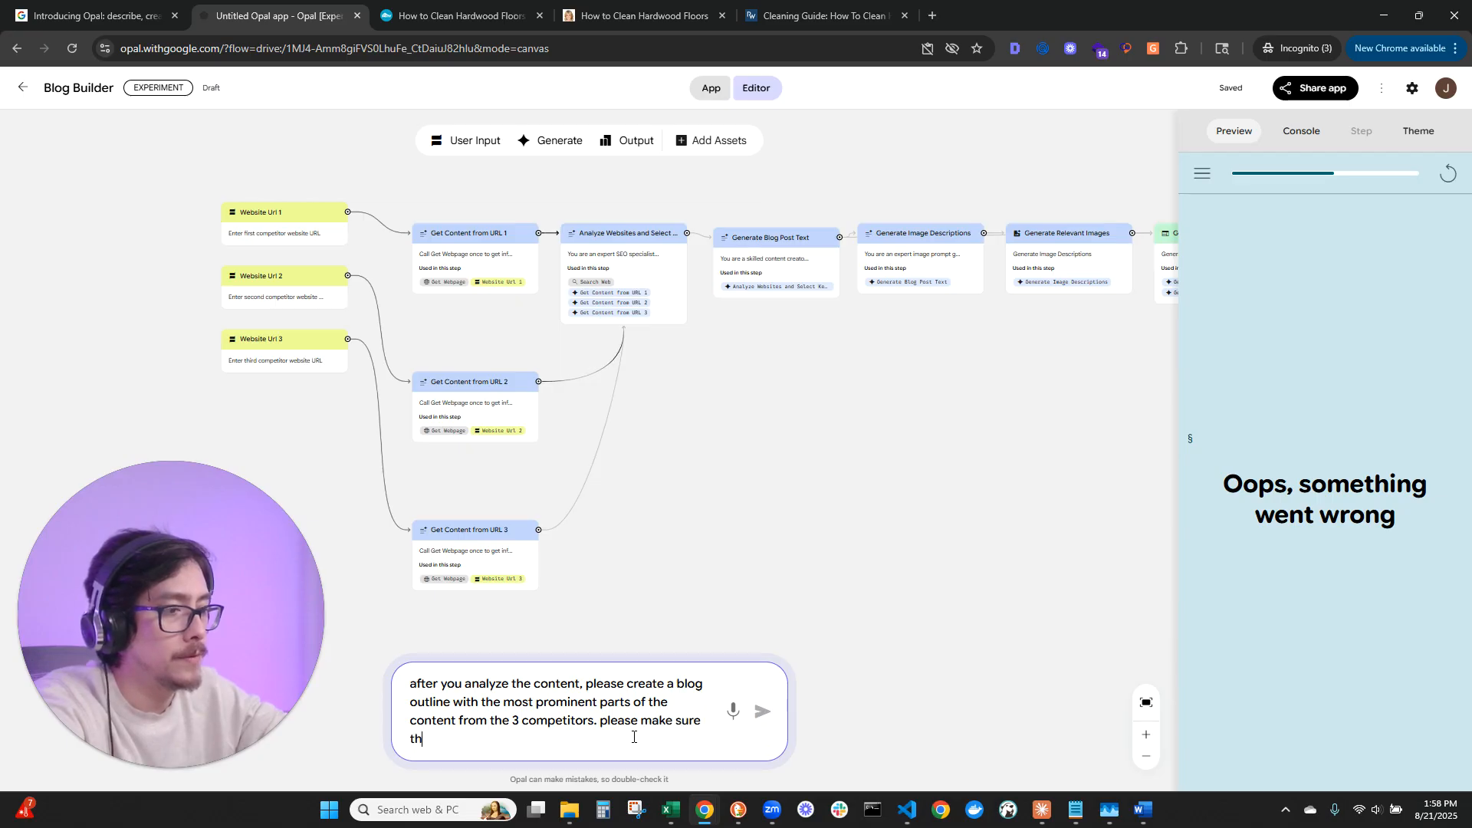
{"action": "type", "text": "at the"}
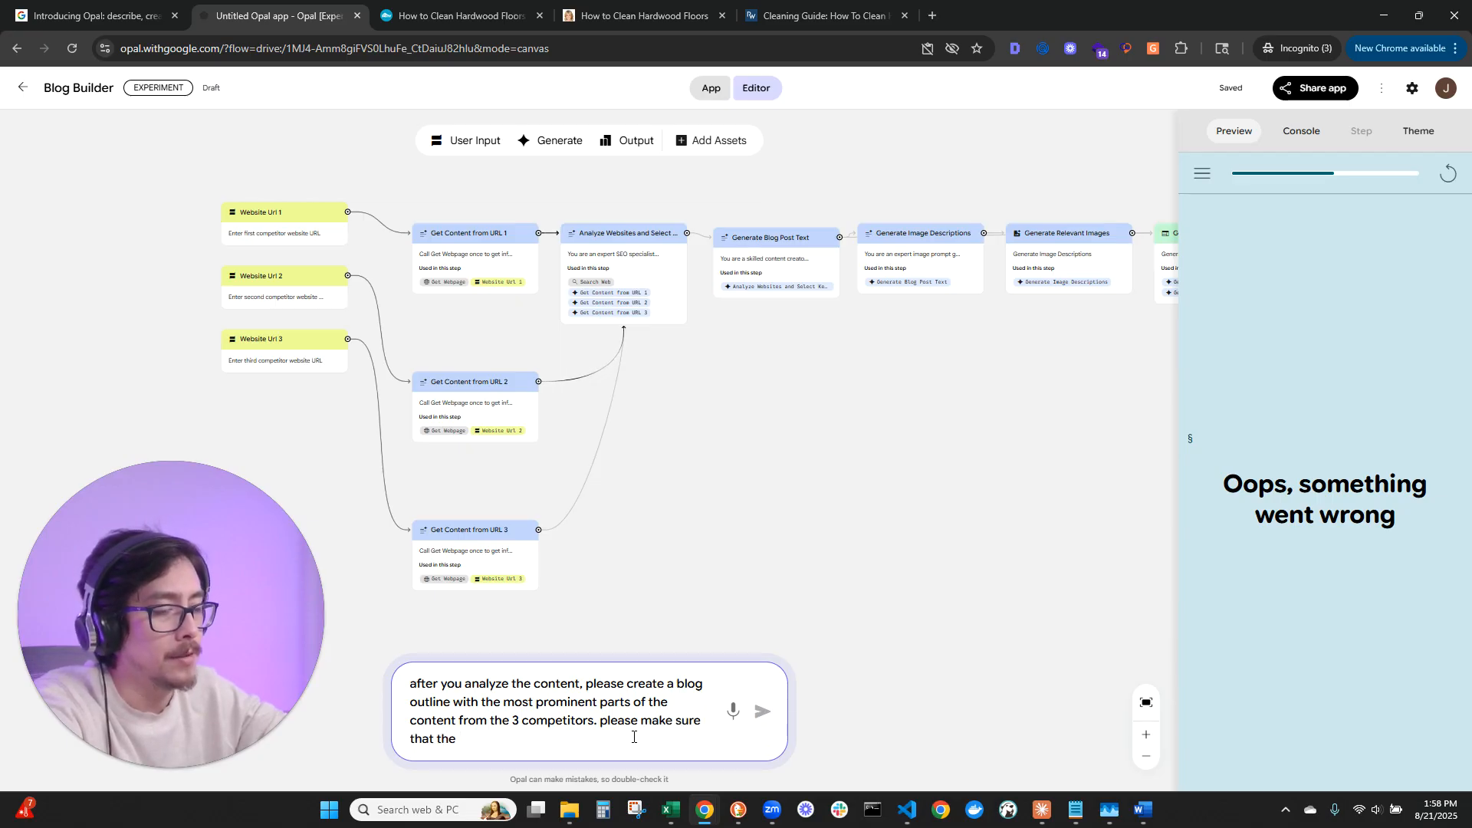
{"action": "type", "text": " blog outline has p"}
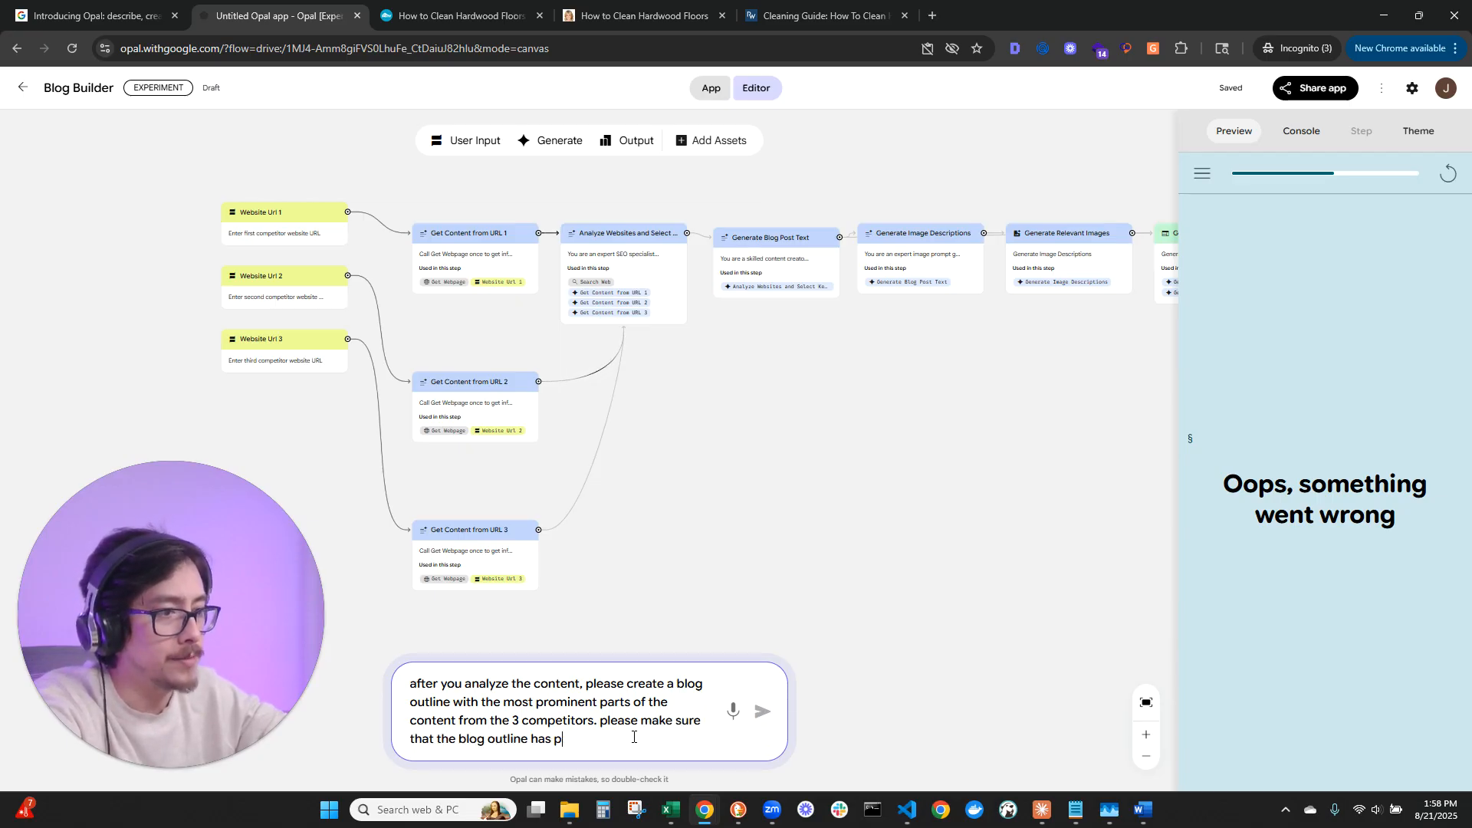
{"action": "type", "text": "roperly header su"}
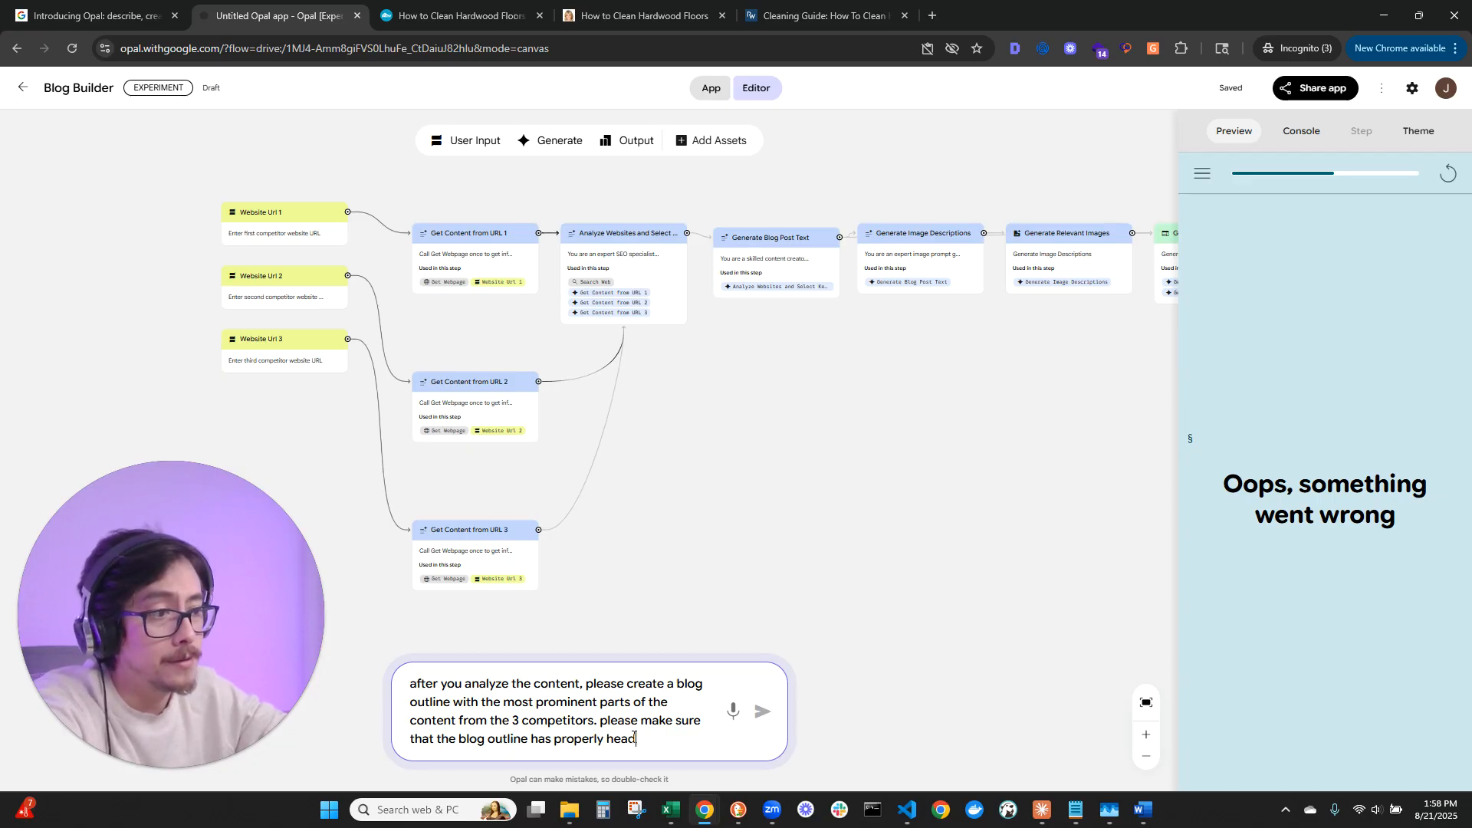
{"action": "type", "text": "1, h2, h3"}
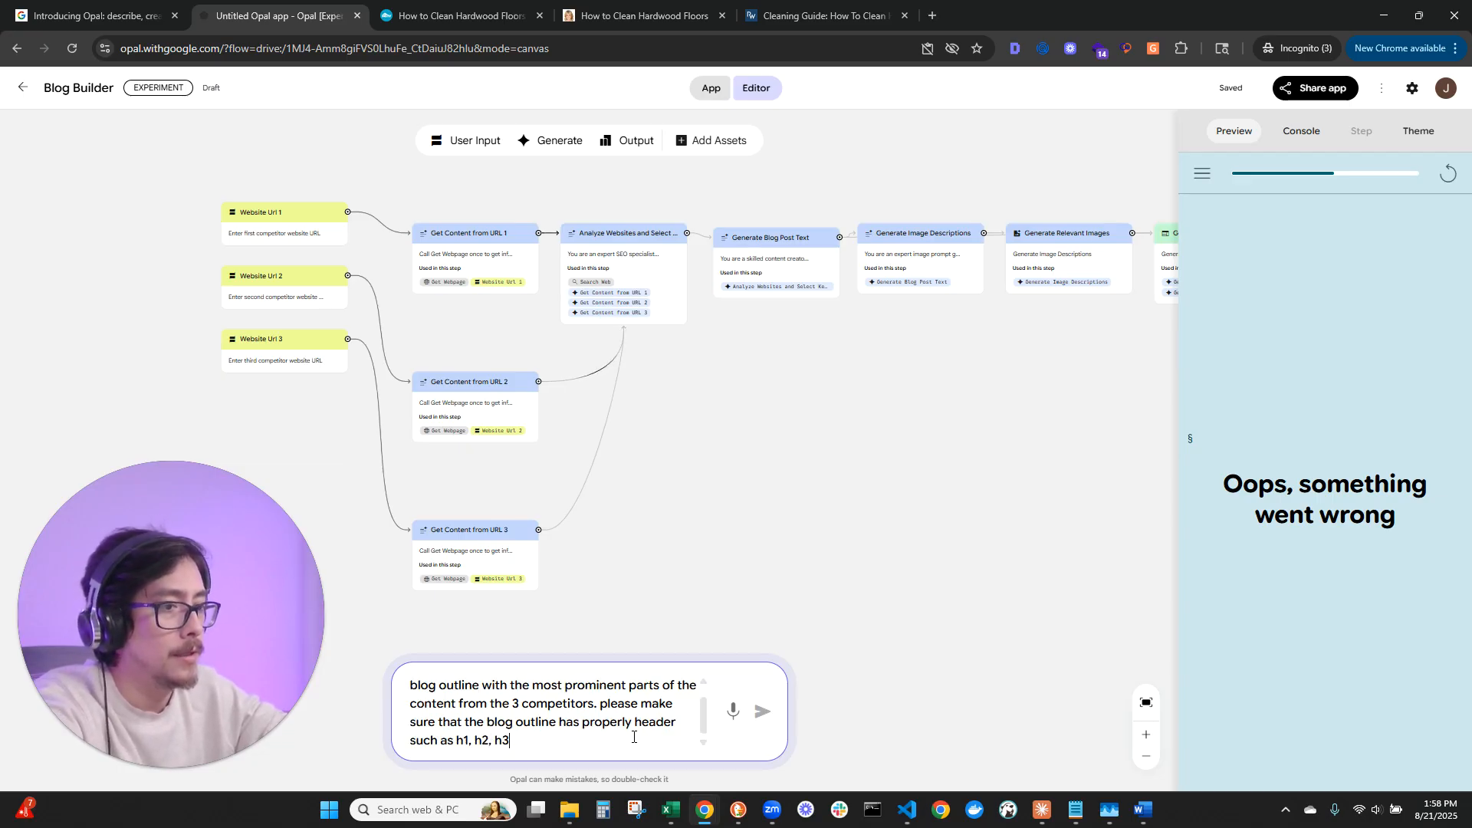
Add the restriction "do NOT do any h4, h5, or h6." to the edit suggestion, followed by a blank line.
{"action": "type", "text": ". D do"}
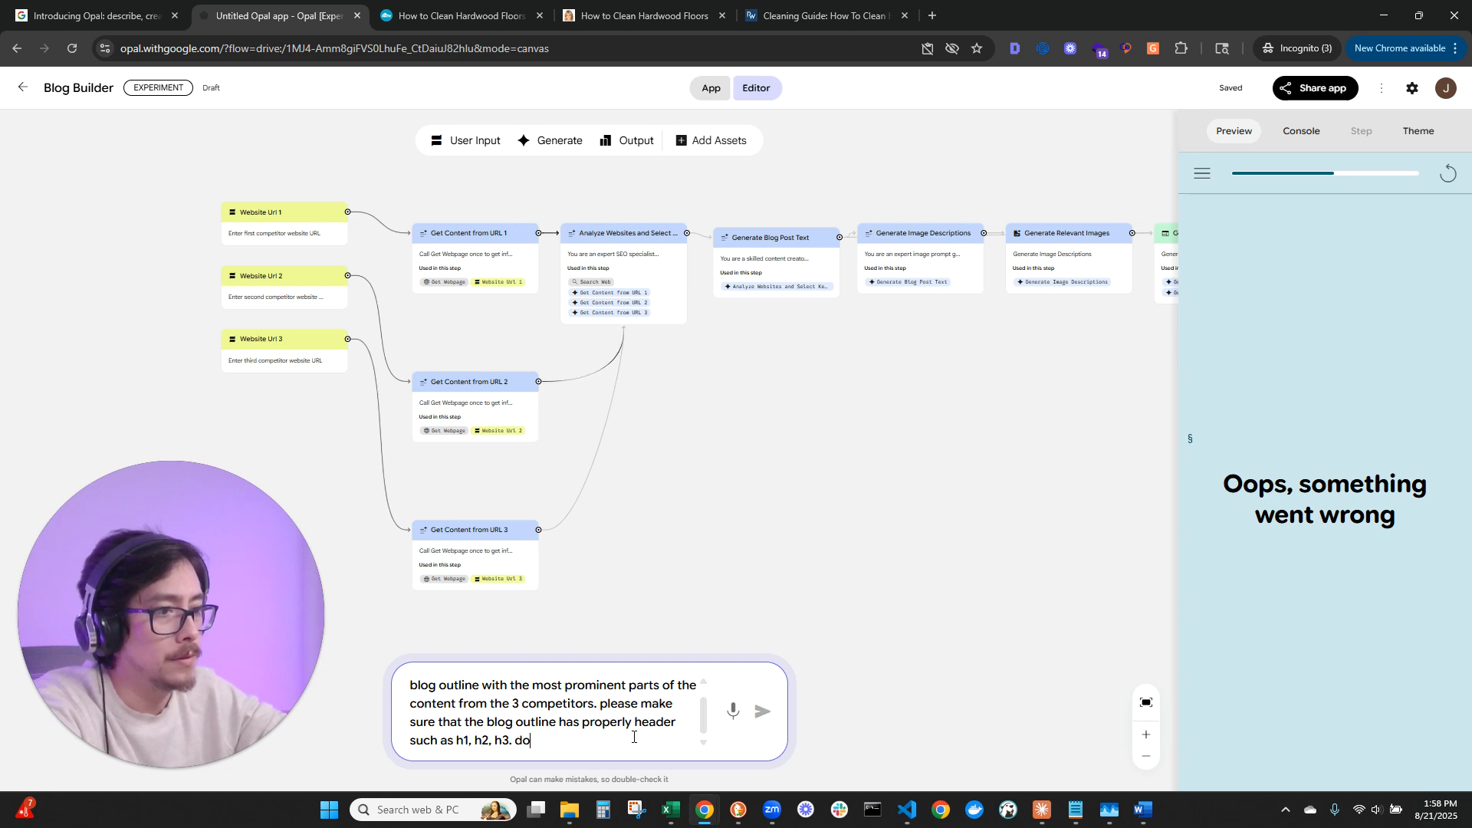
{"action": "type", "text": " NOT do any h4"}
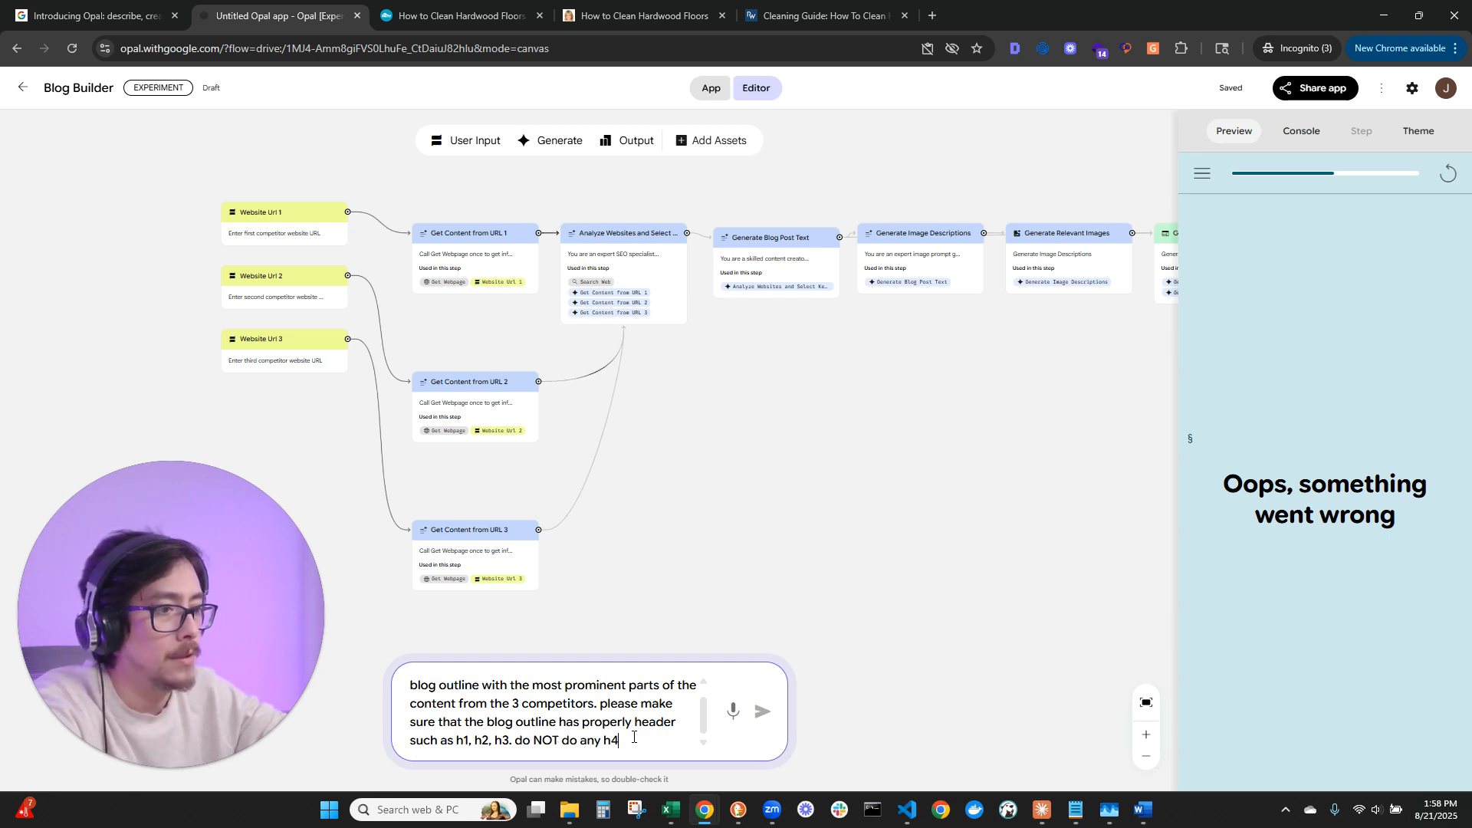
{"action": "type", "text": ", h5,"}
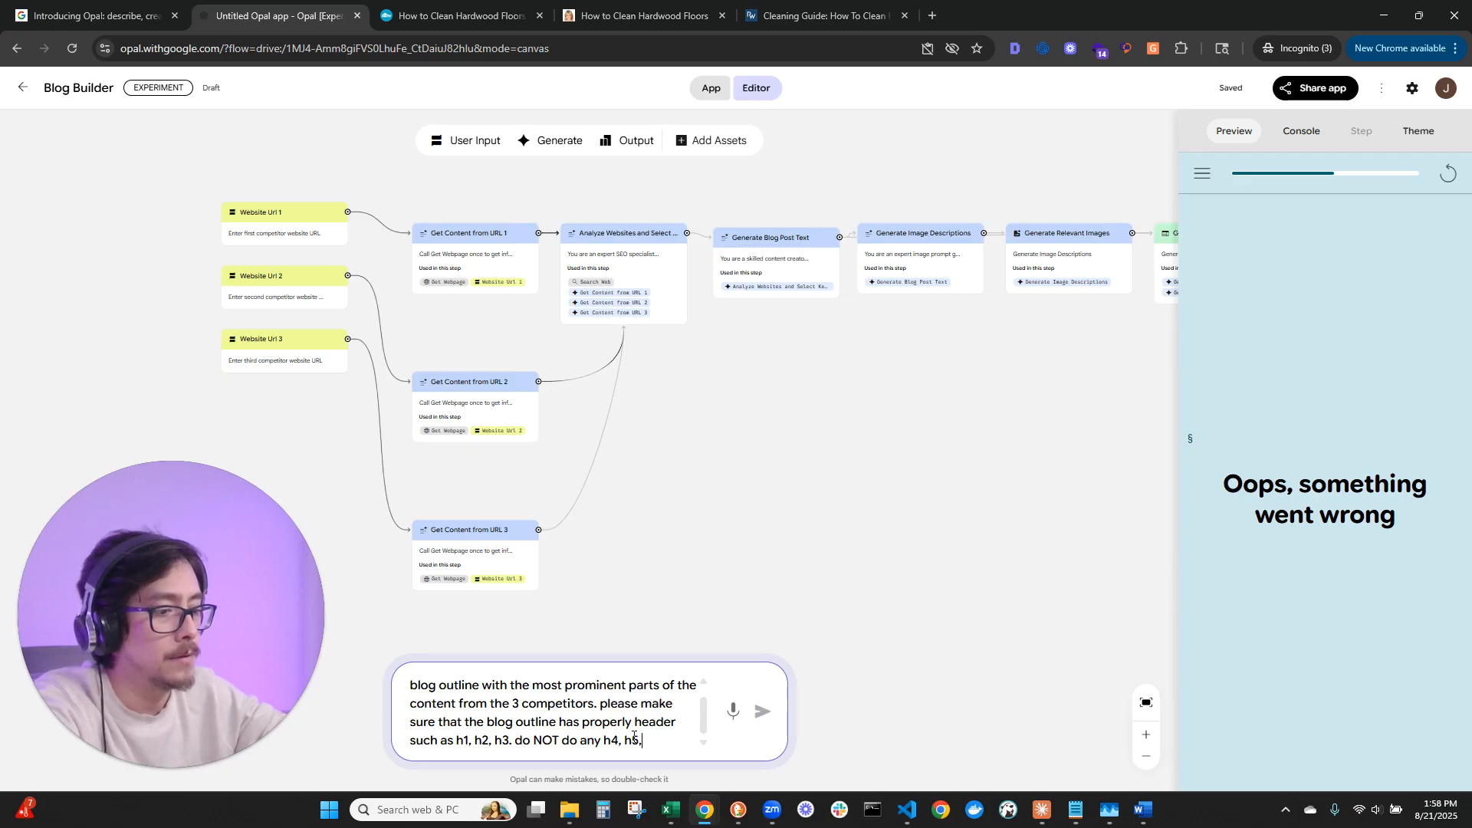
{"action": "type", "text": " or h6"}
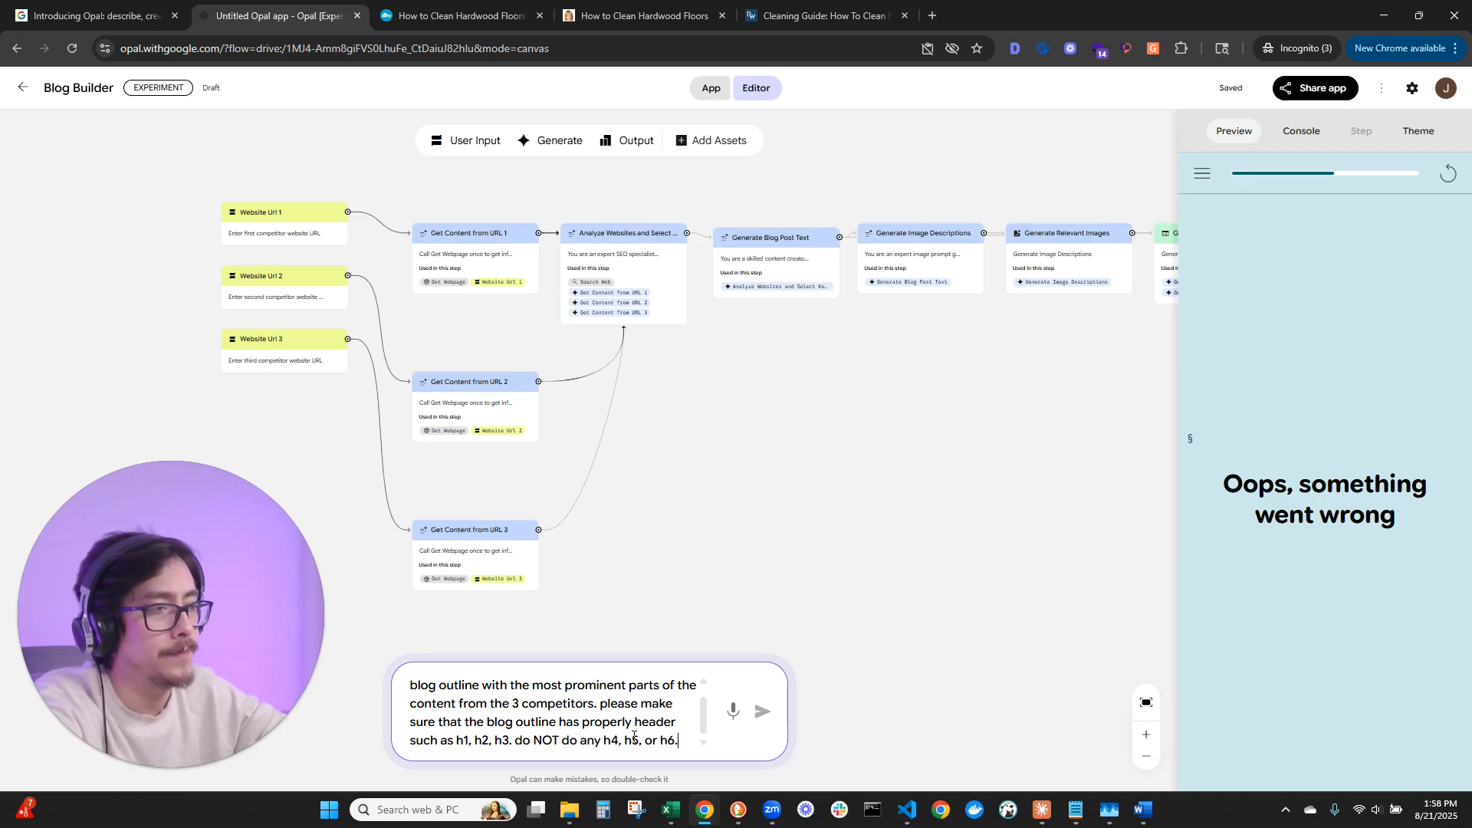
{"action": "type", "text": "."}
{"action": "key", "text": "shift+Return"}
{"action": "key", "text": "shift+Return"}
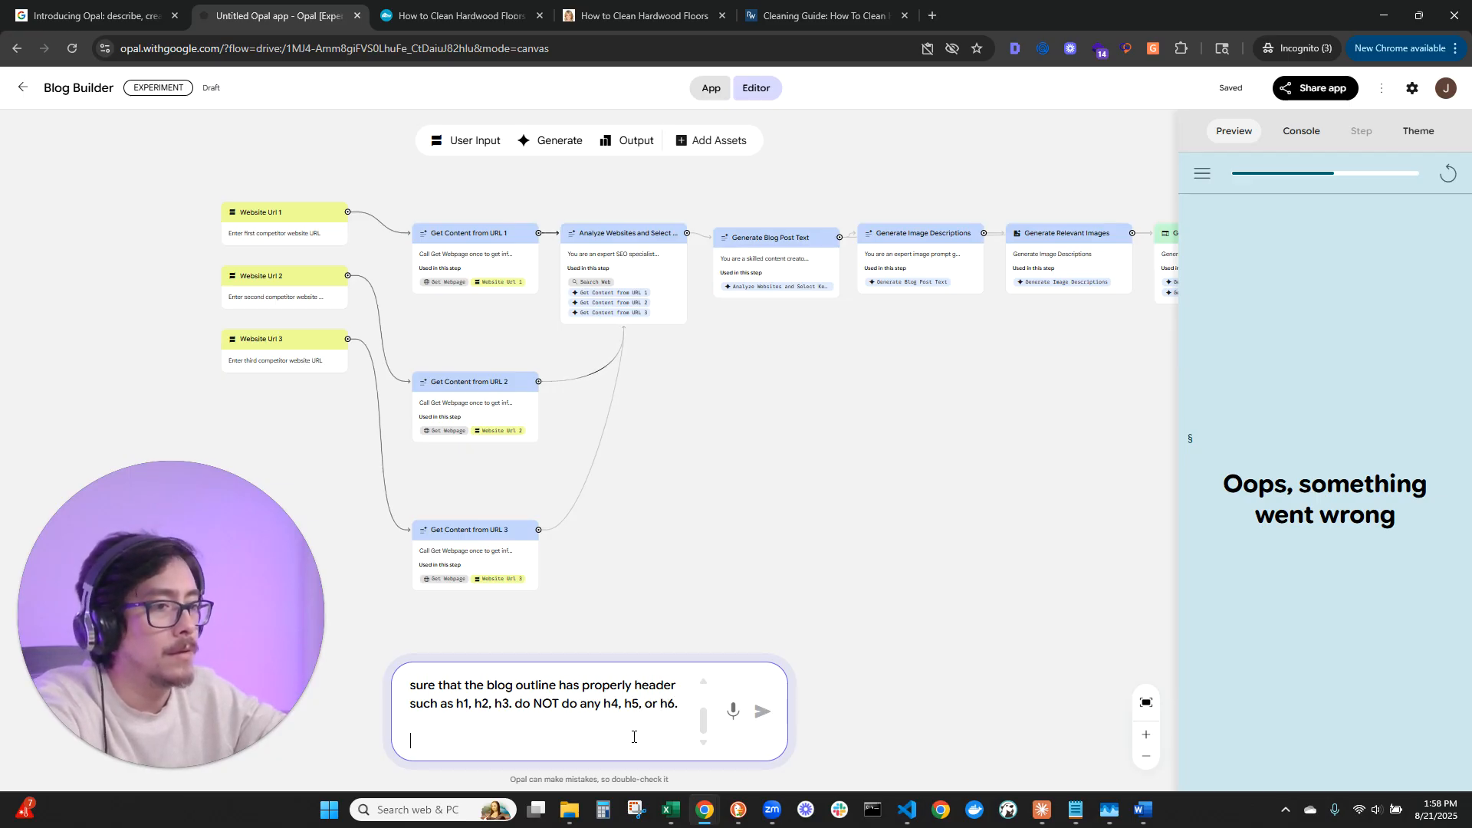
Finish the edit suggestion with "once the blog outline is completed, please generate blog post." and submit it.
{"action": "type", "text": "once the blog out"}
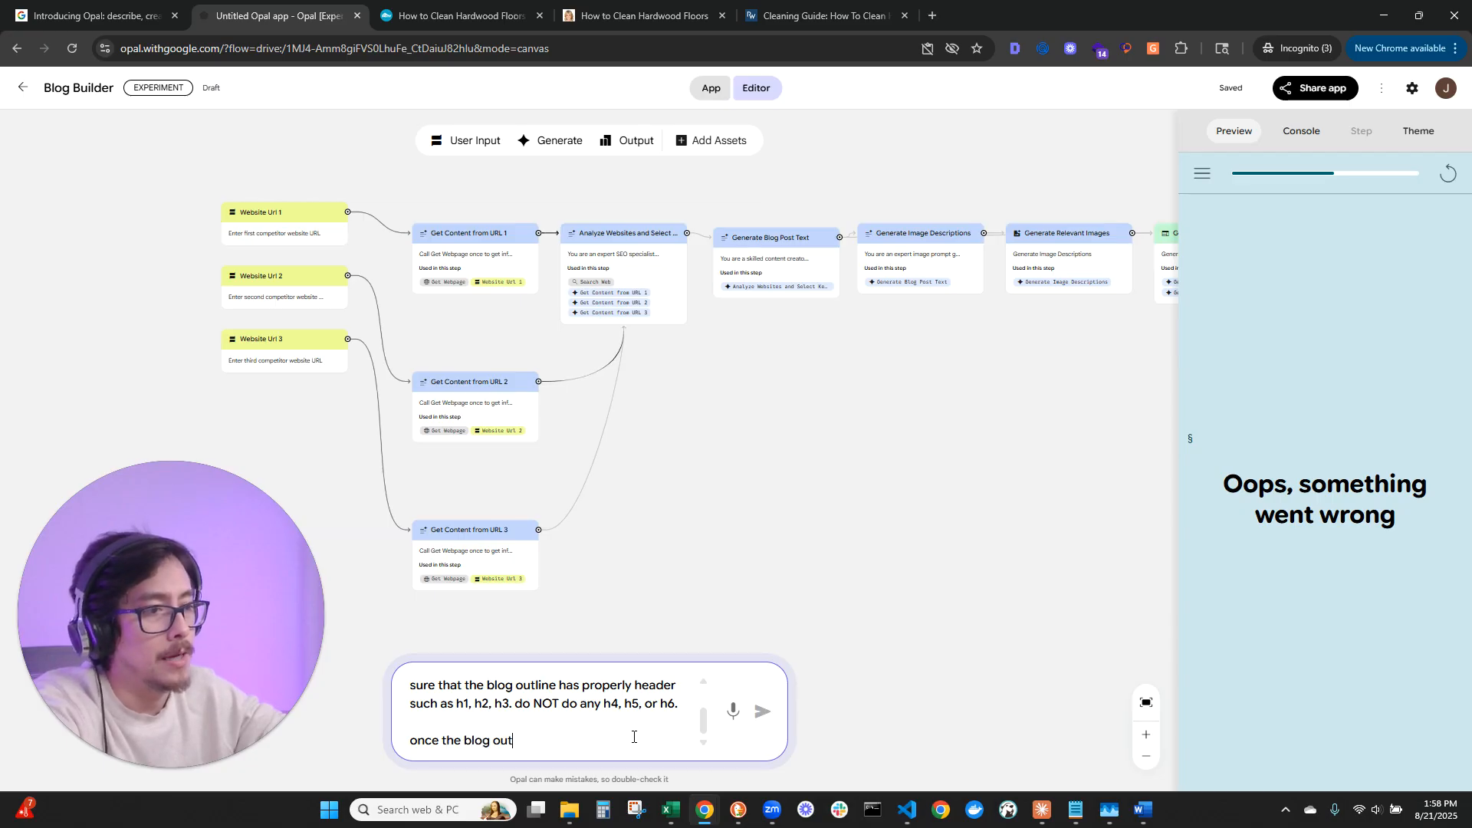
{"action": "type", "text": "line is comple"}
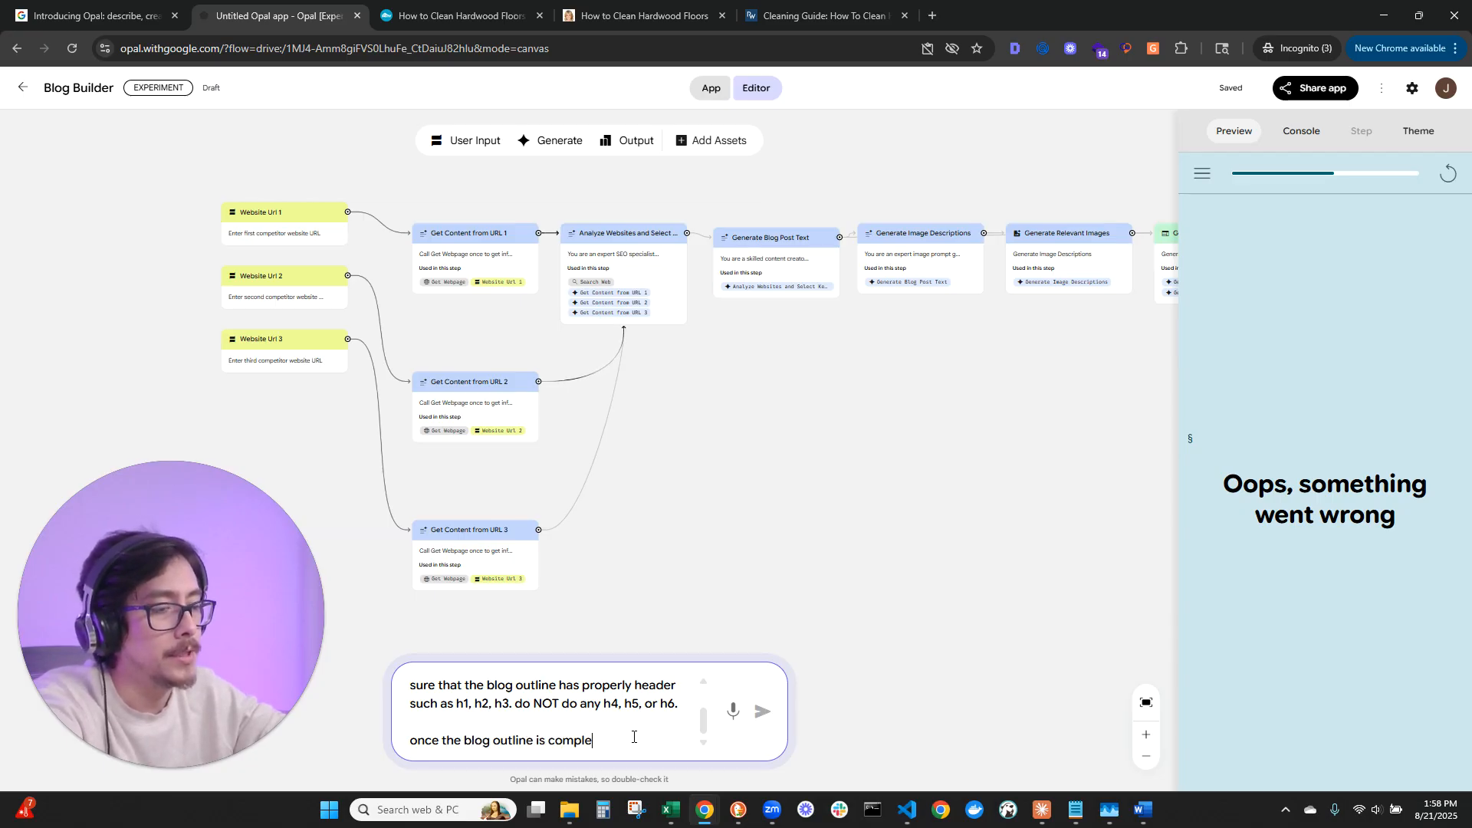
{"action": "type", "text": "ted, "}
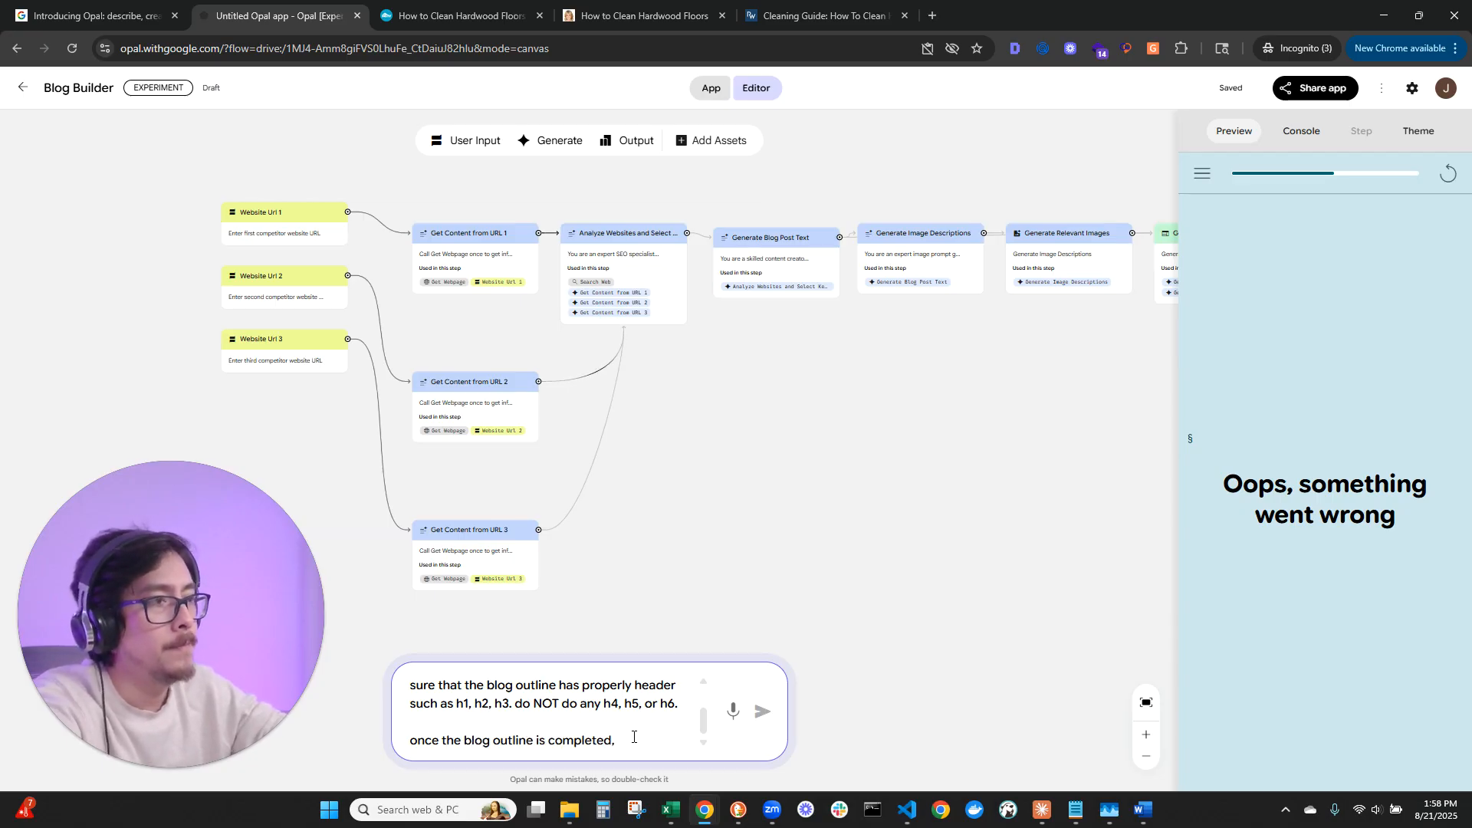
{"action": "type", "text": "please gener"}
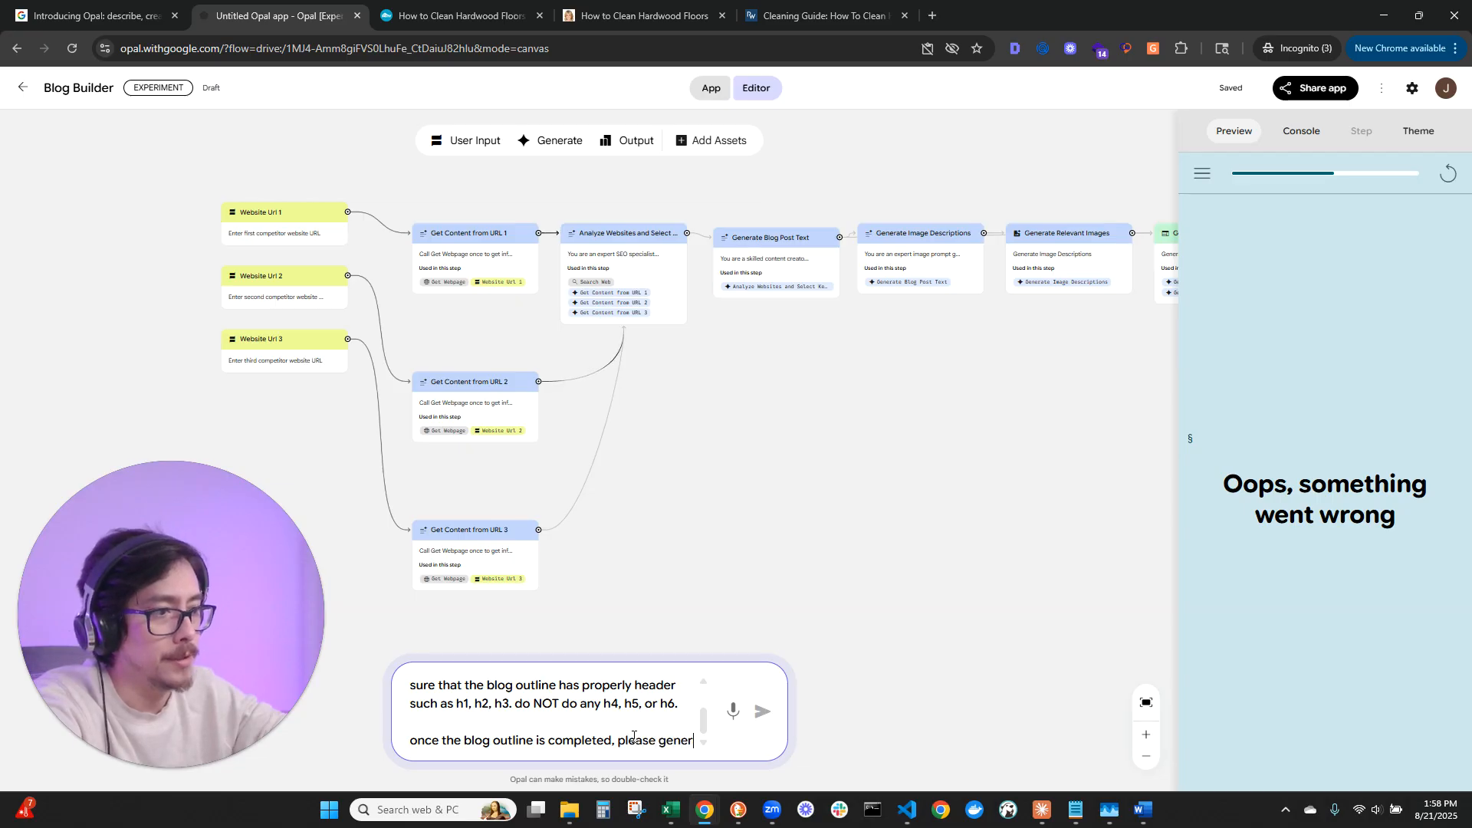
{"action": "type", "text": "te the"}
{"action": "key", "text": "BackSpace"}
{"action": "key", "text": "BackSpace"}
{"action": "key", "text": "BackSpace"}
{"action": "key", "text": "BackSpace"}
{"action": "key", "text": "BackSpace"}
{"action": "key", "text": "BackSpace"}
{"action": "type", "text": "at"}
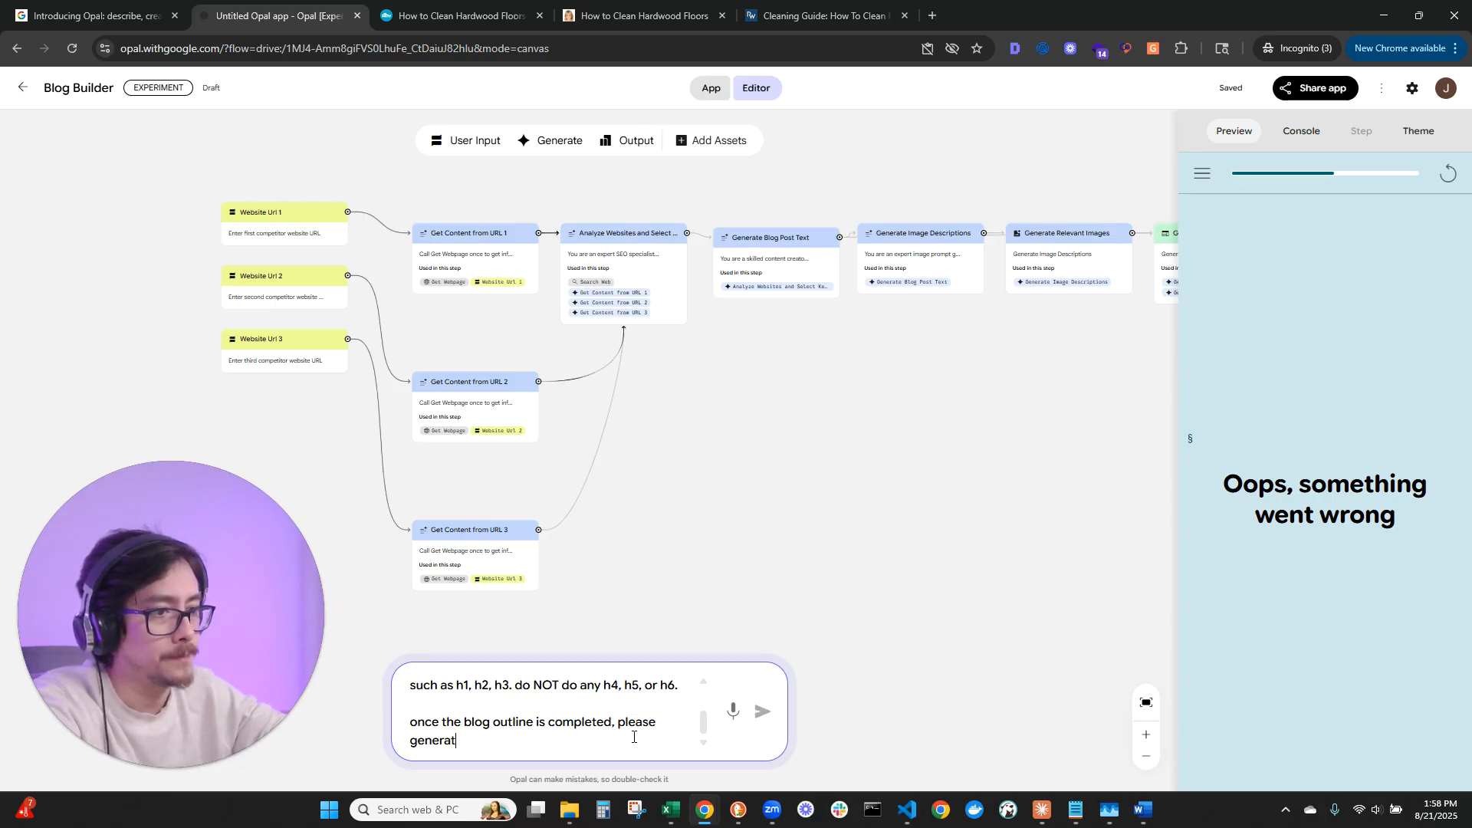
{"action": "type", "text": "e blog post."}
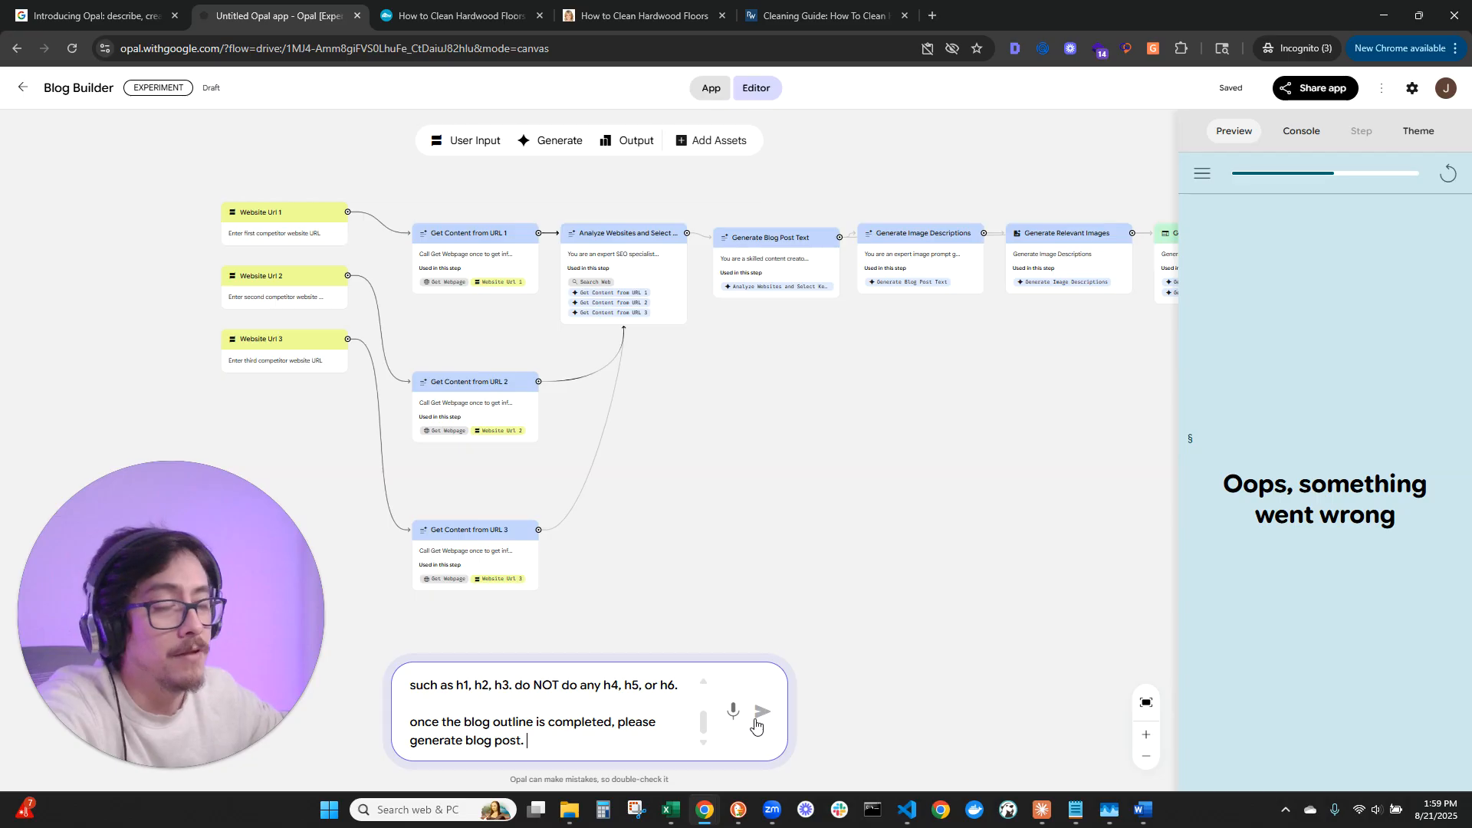
{"action": "left_click", "coordinate": [759, 714]}
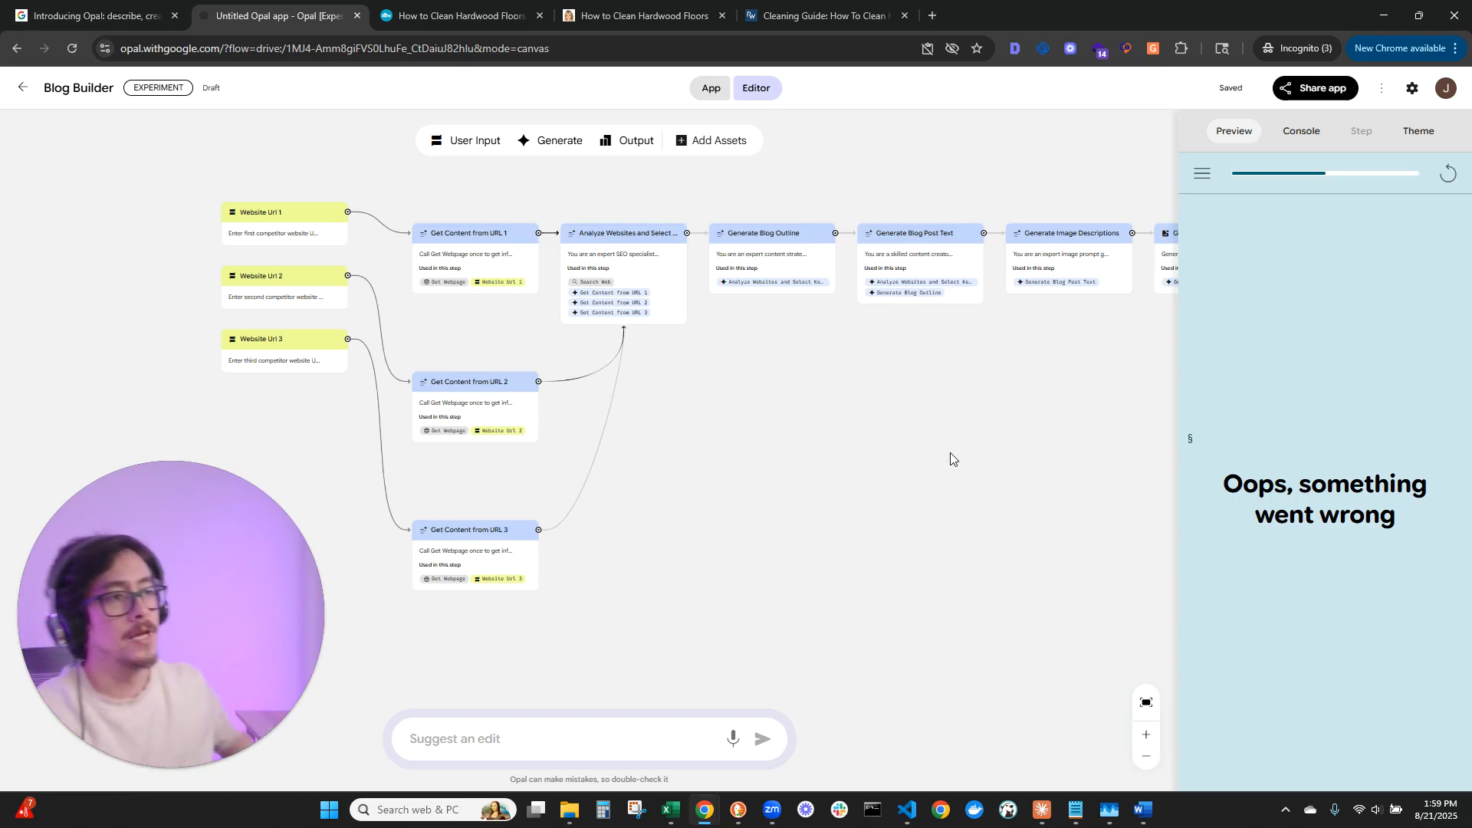
{"action": "left_click_drag", "start_coordinate": [862, 424], "coordinate": [760, 438]}
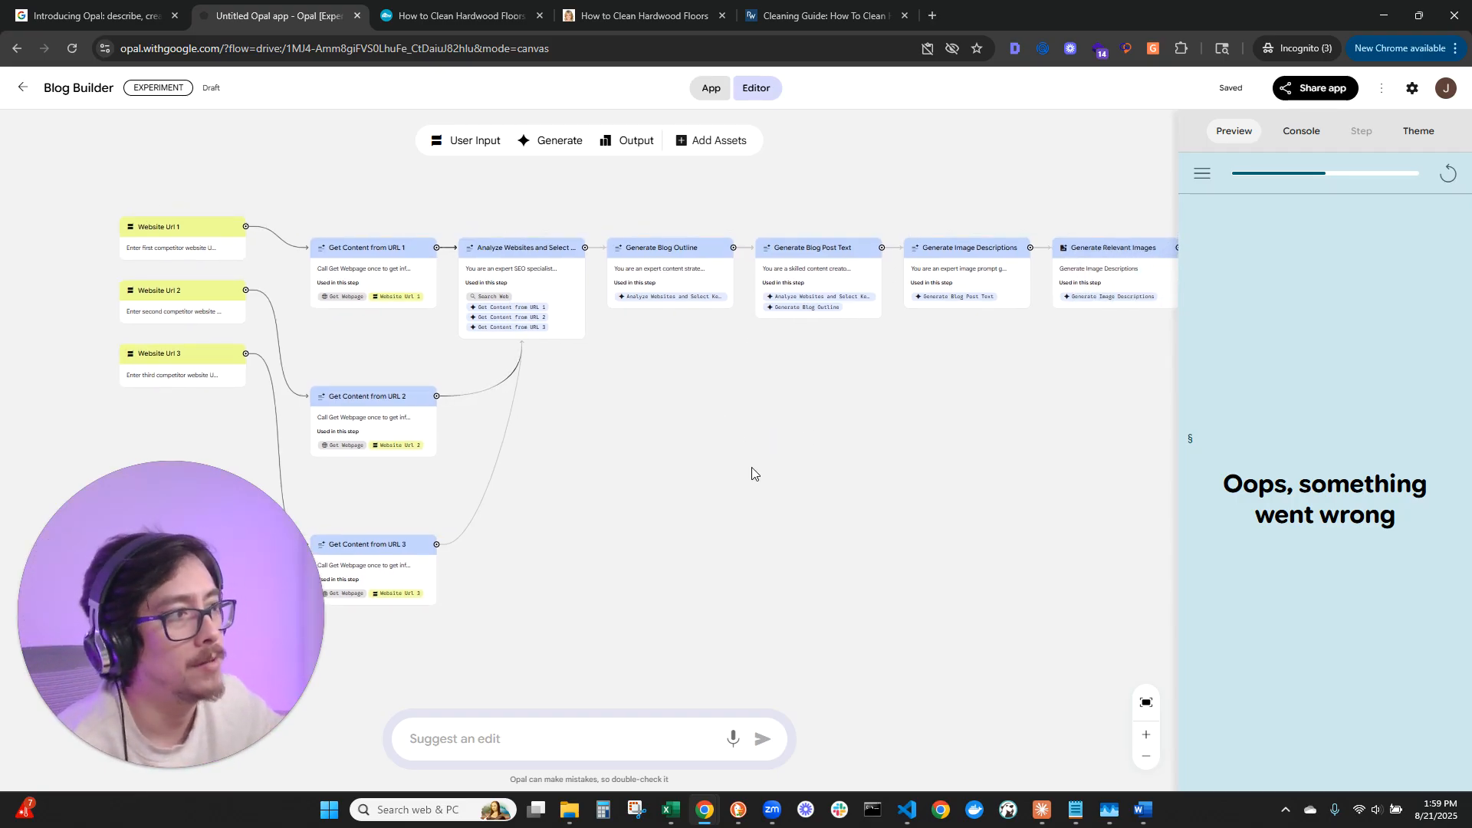
{"action": "left_click_drag", "start_coordinate": [745, 451], "coordinate": [889, 450]}
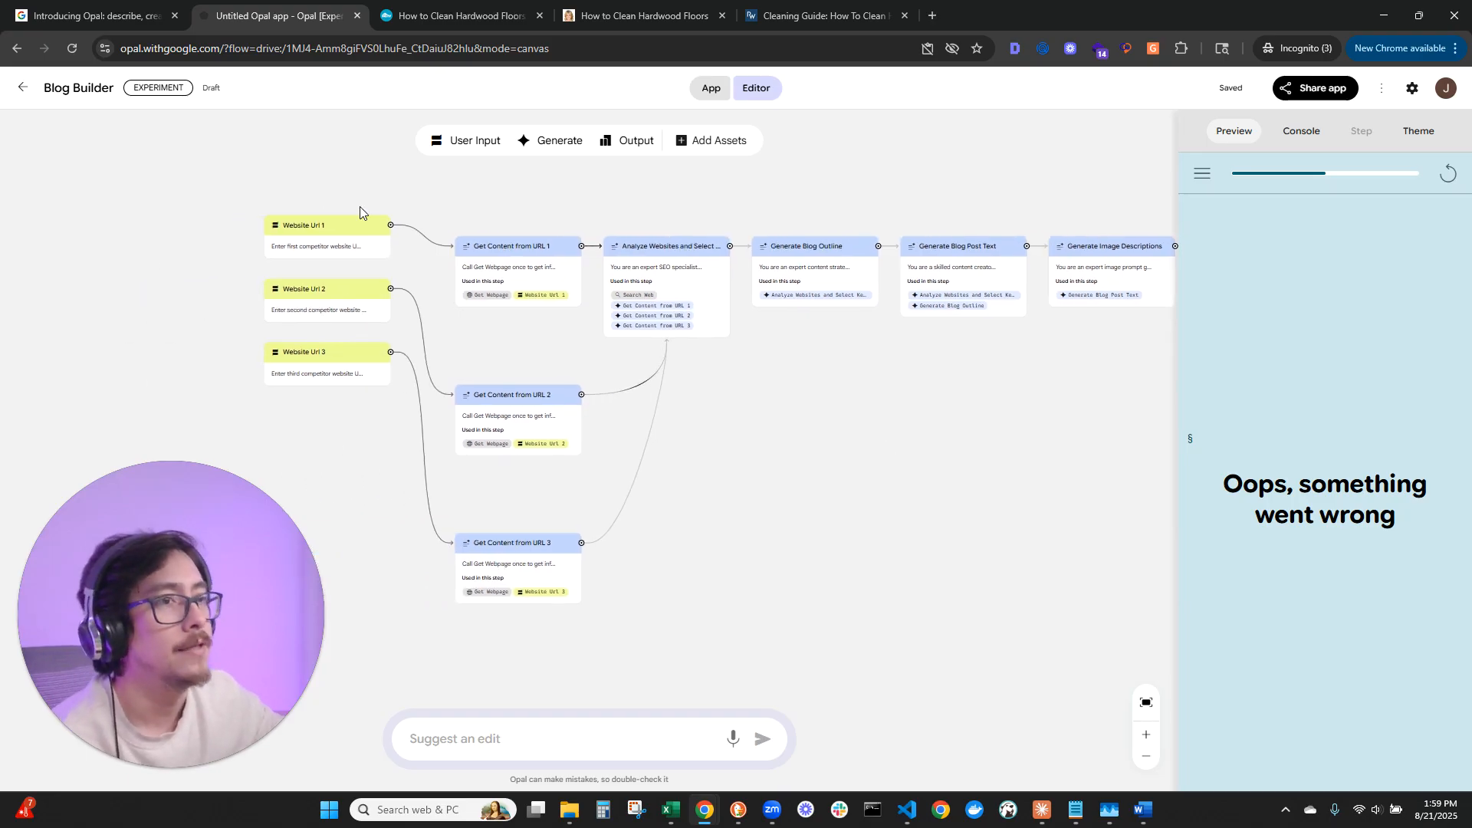
{"action": "left_click", "coordinate": [1447, 174]}
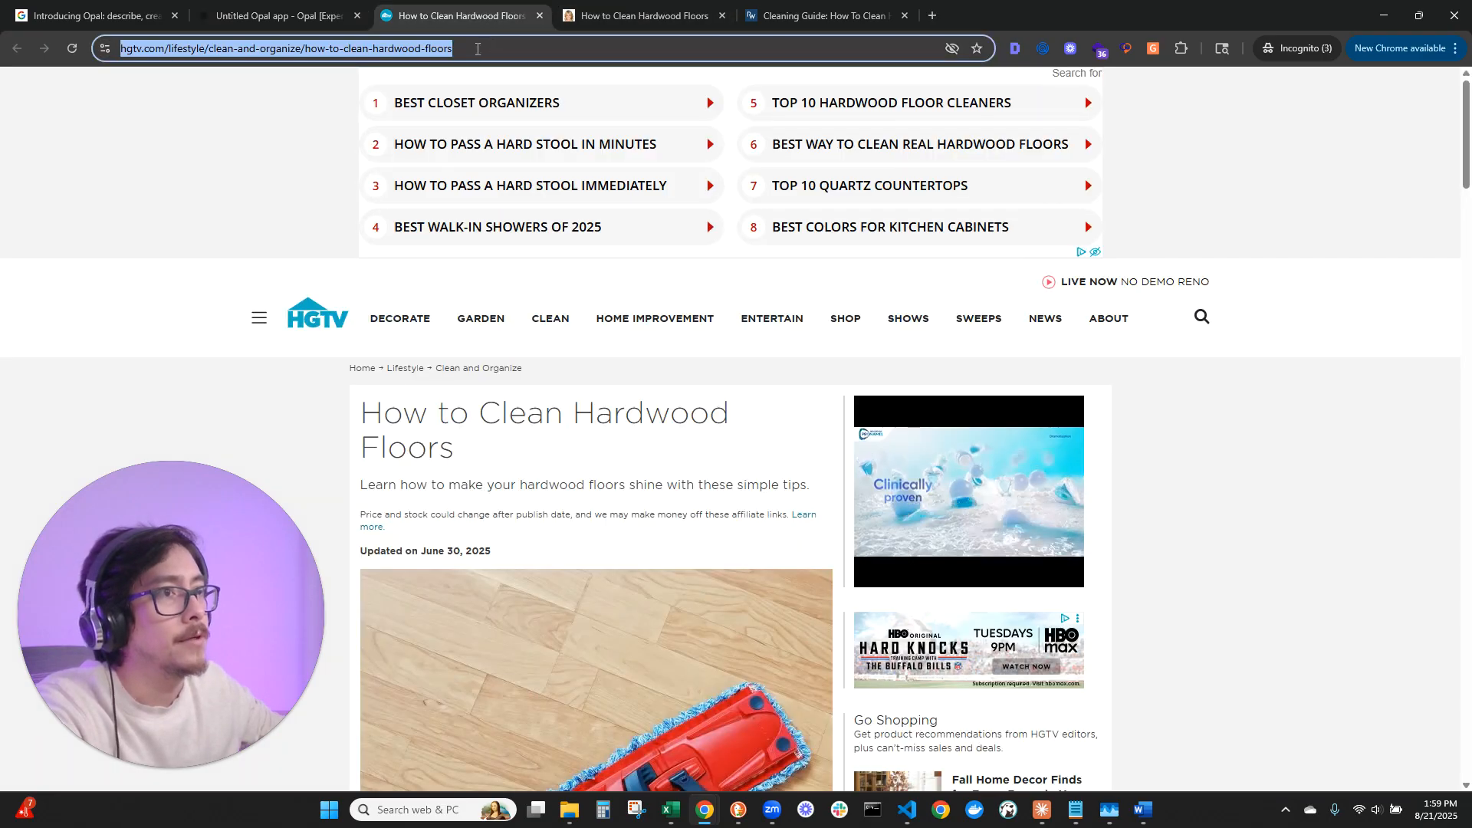
{"action": "left_click", "coordinate": [460, 16]}
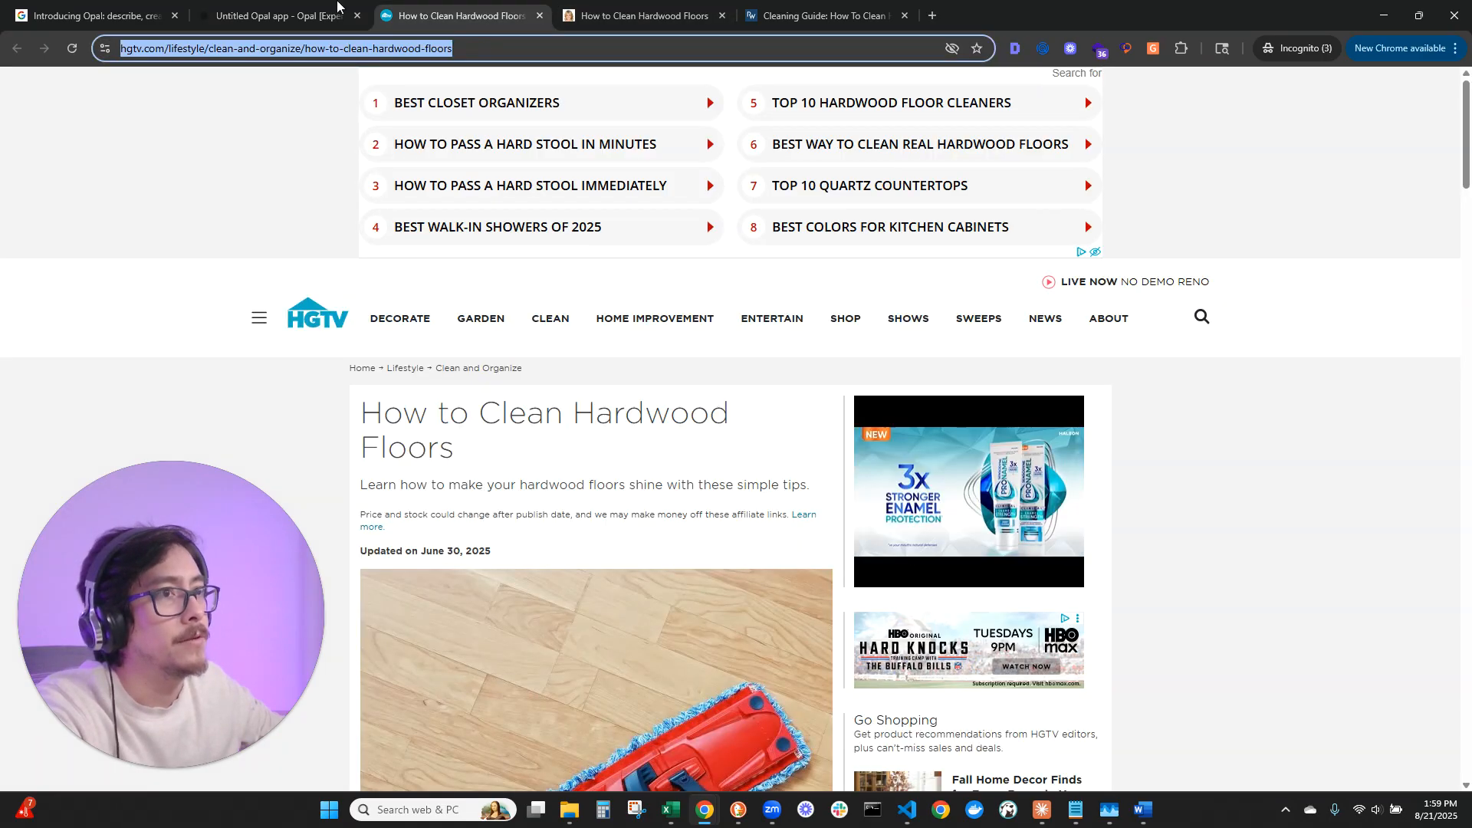
{"action": "left_click", "coordinate": [338, 8]}
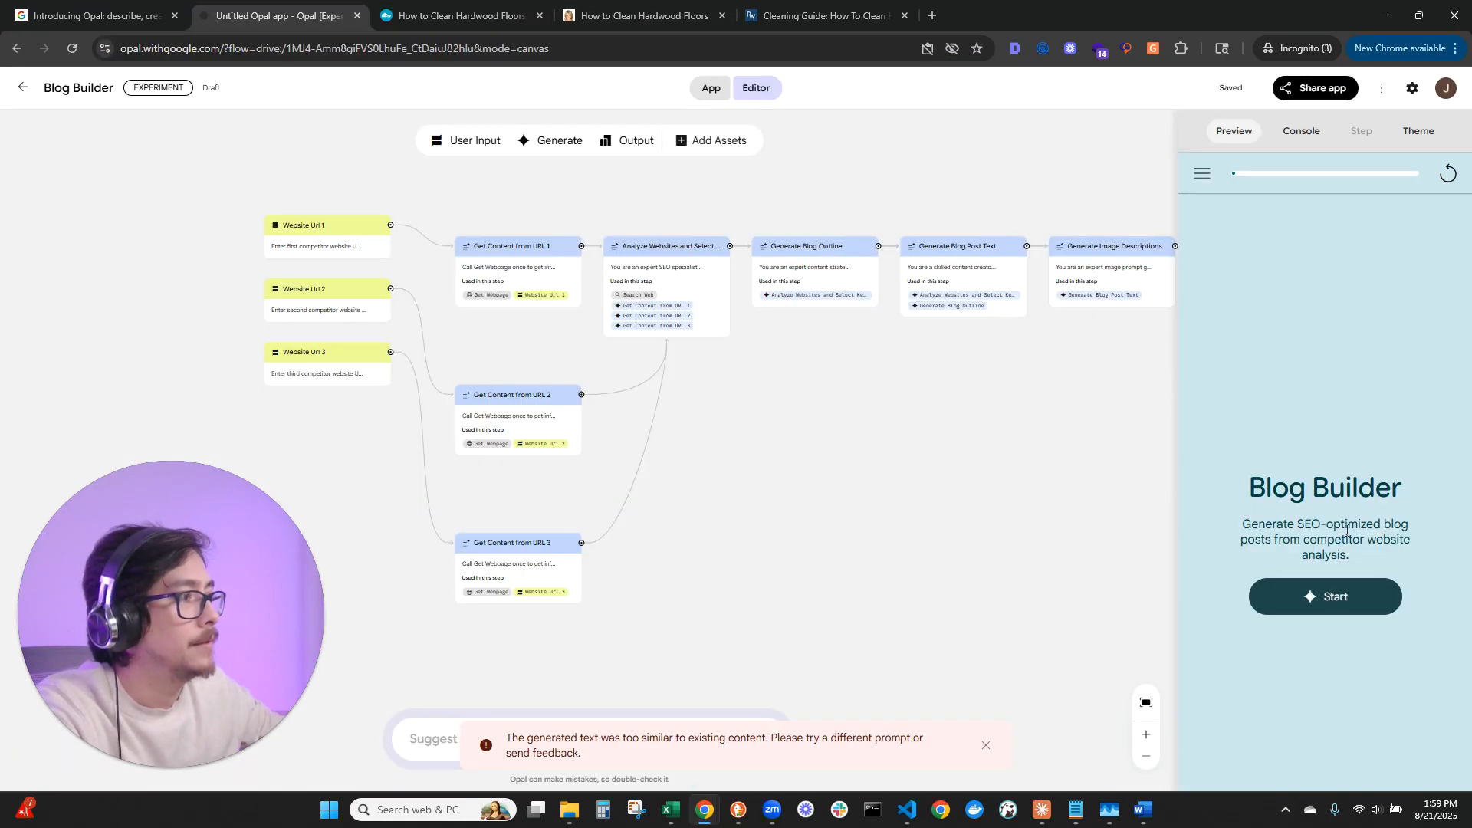
{"action": "left_click", "coordinate": [1347, 595]}
{"action": "type", "text": "https://www.hgtv.com/lifestyle/clean-and-organize/how-to-clean-hardwood-floors"}
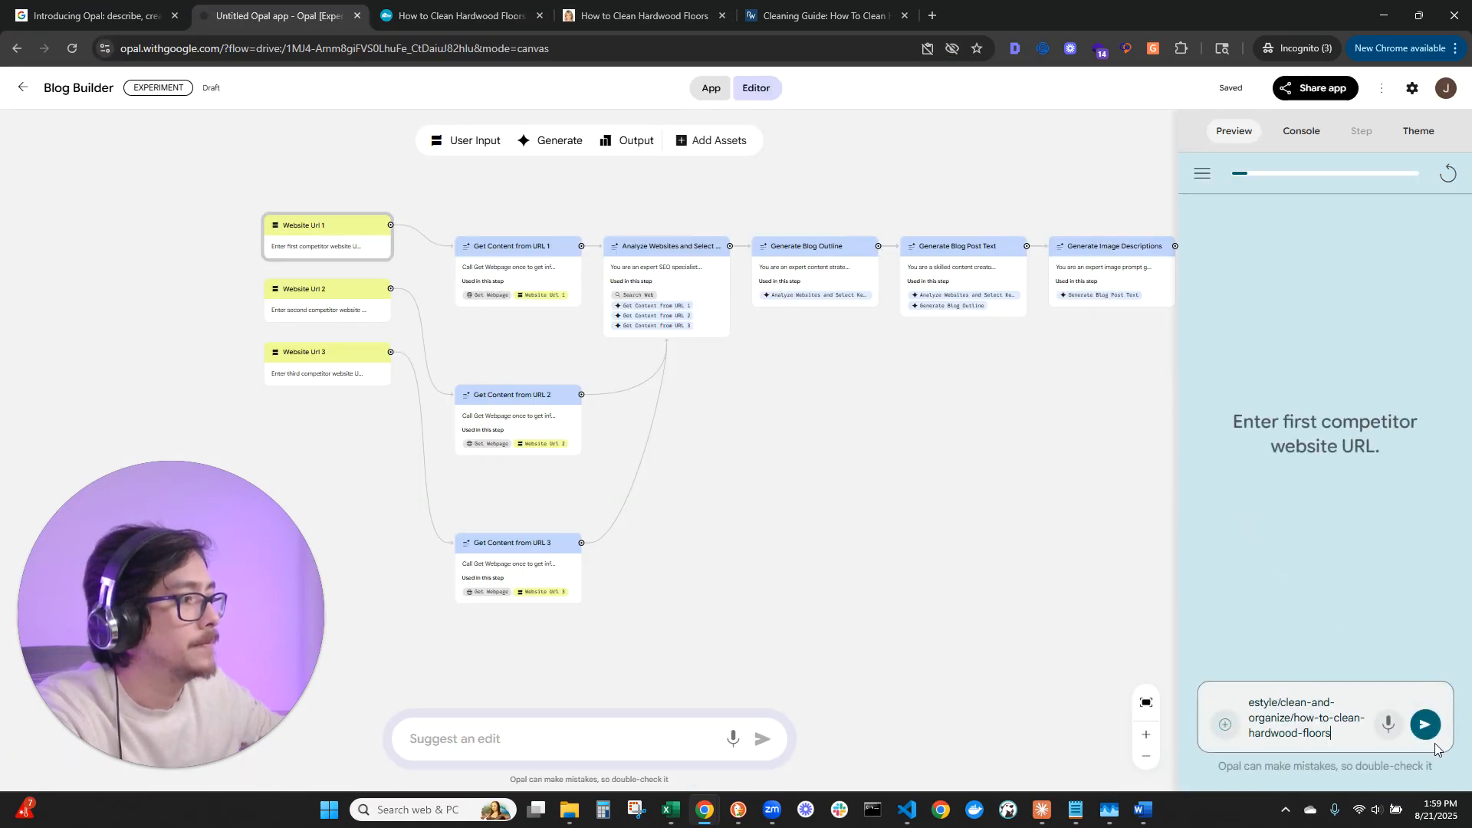
{"action": "left_click", "coordinate": [1426, 727]}
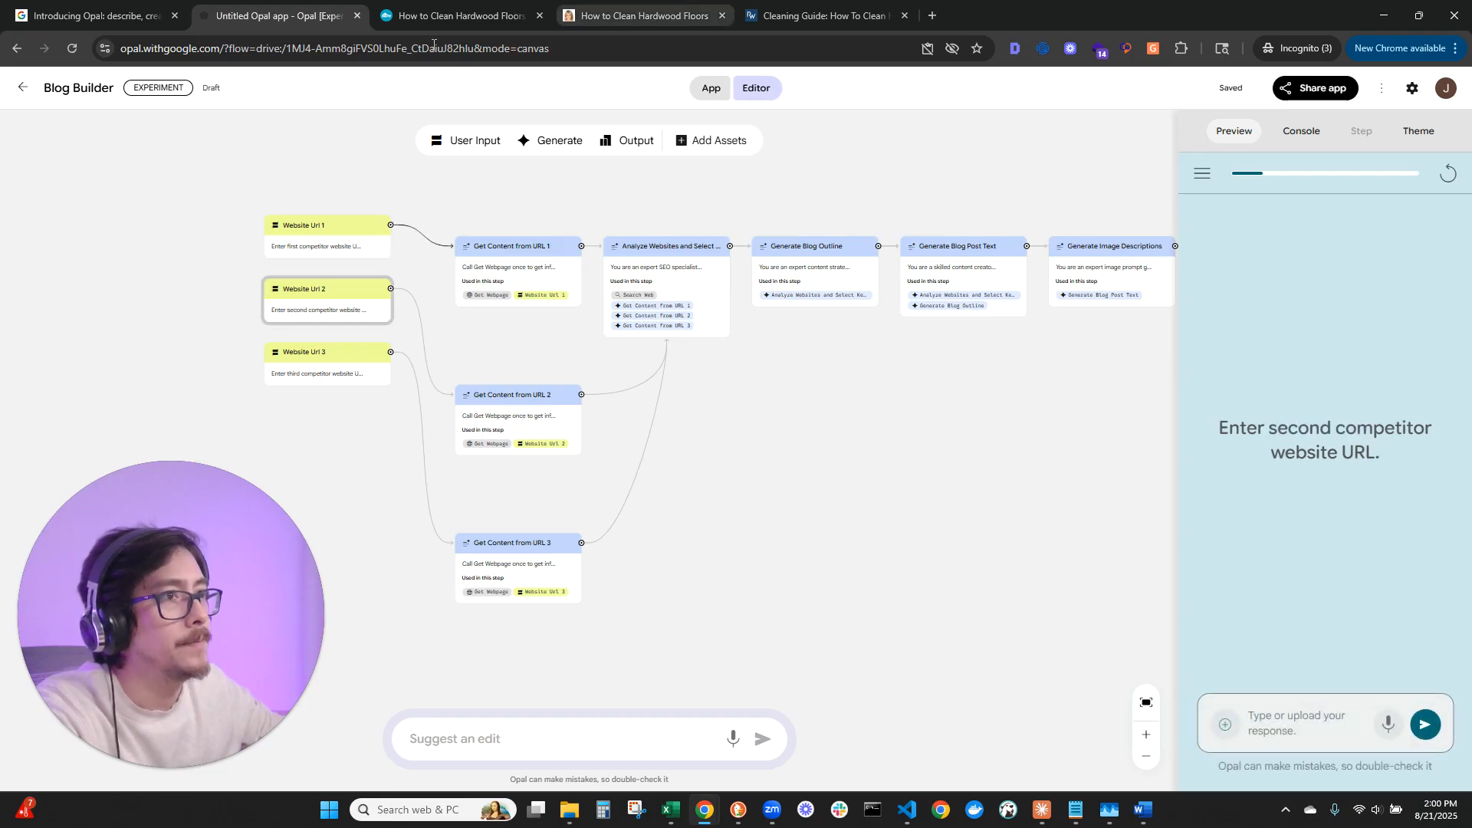
{"action": "left_click", "coordinate": [640, 16]}
{"action": "left_click", "coordinate": [433, 46]}
{"action": "left_click", "coordinate": [434, 46]}
{"action": "key", "text": "ctrl+a"}
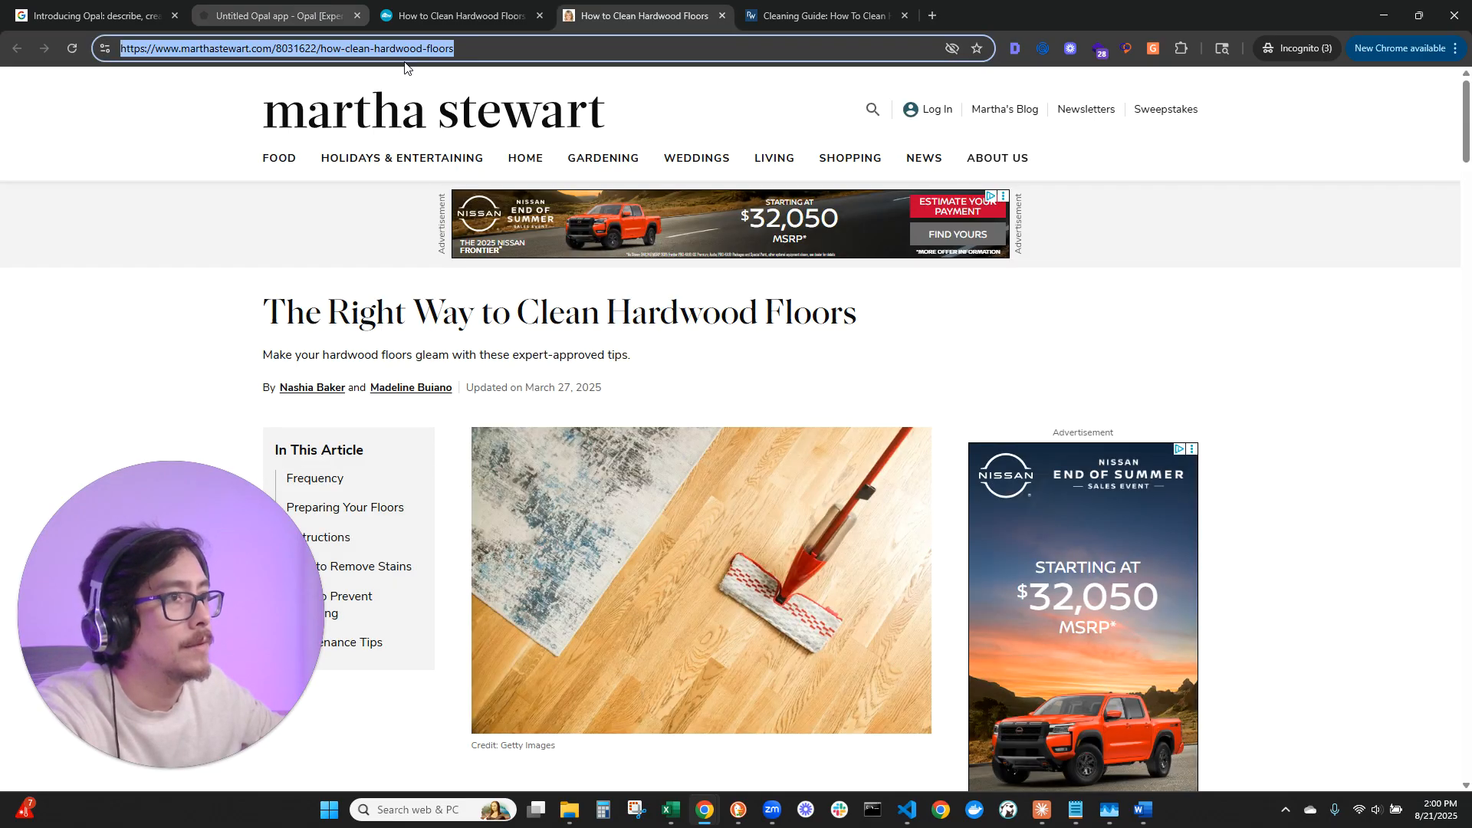
{"action": "left_click", "coordinate": [307, 17]}
{"action": "left_click", "coordinate": [1347, 731]}
{"action": "key", "text": "ctrl+v"}
{"action": "left_click", "coordinate": [1426, 724]}
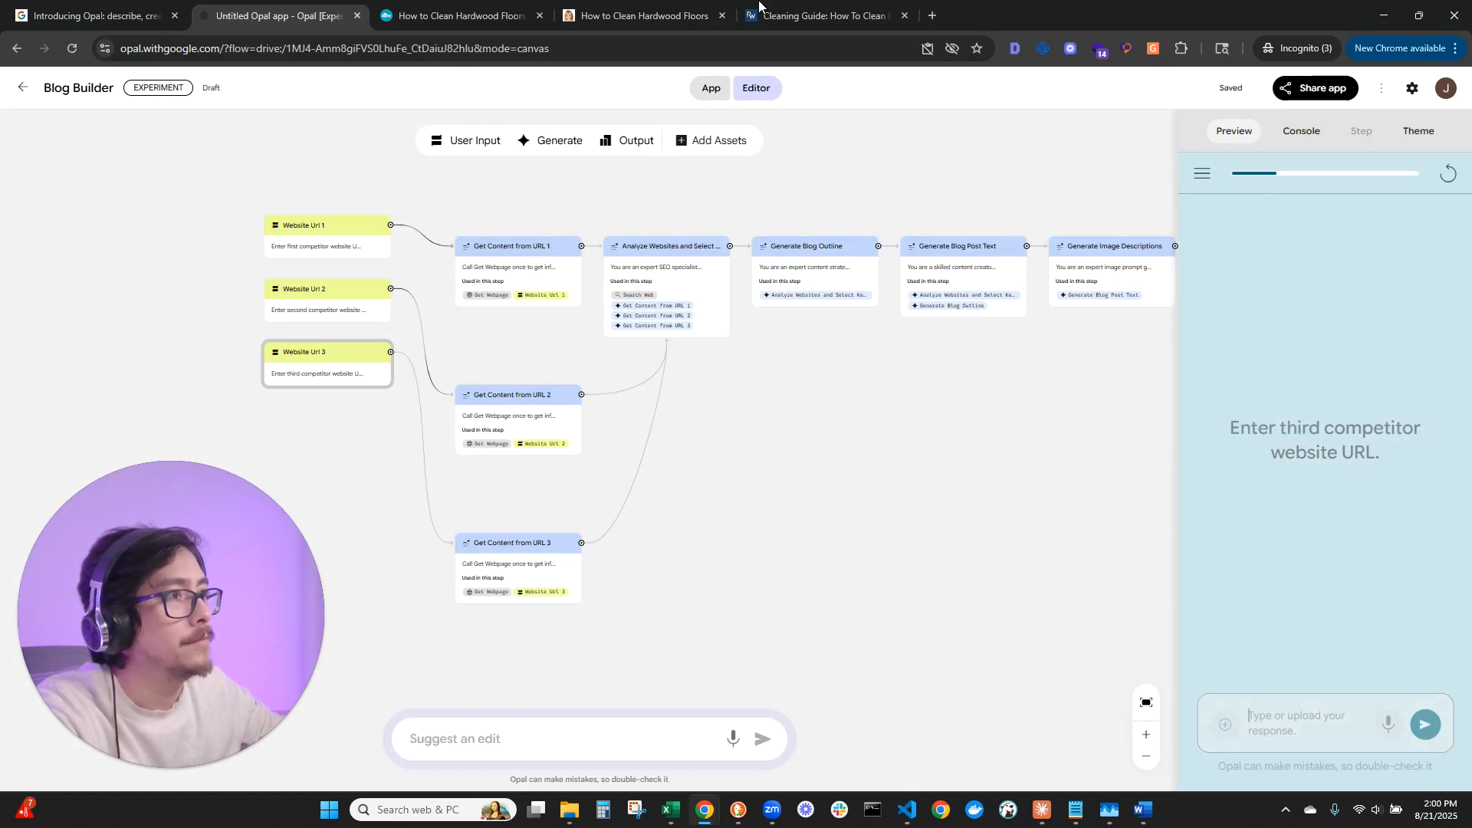
{"action": "left_click", "coordinate": [825, 16]}
{"action": "left_click", "coordinate": [472, 46]}
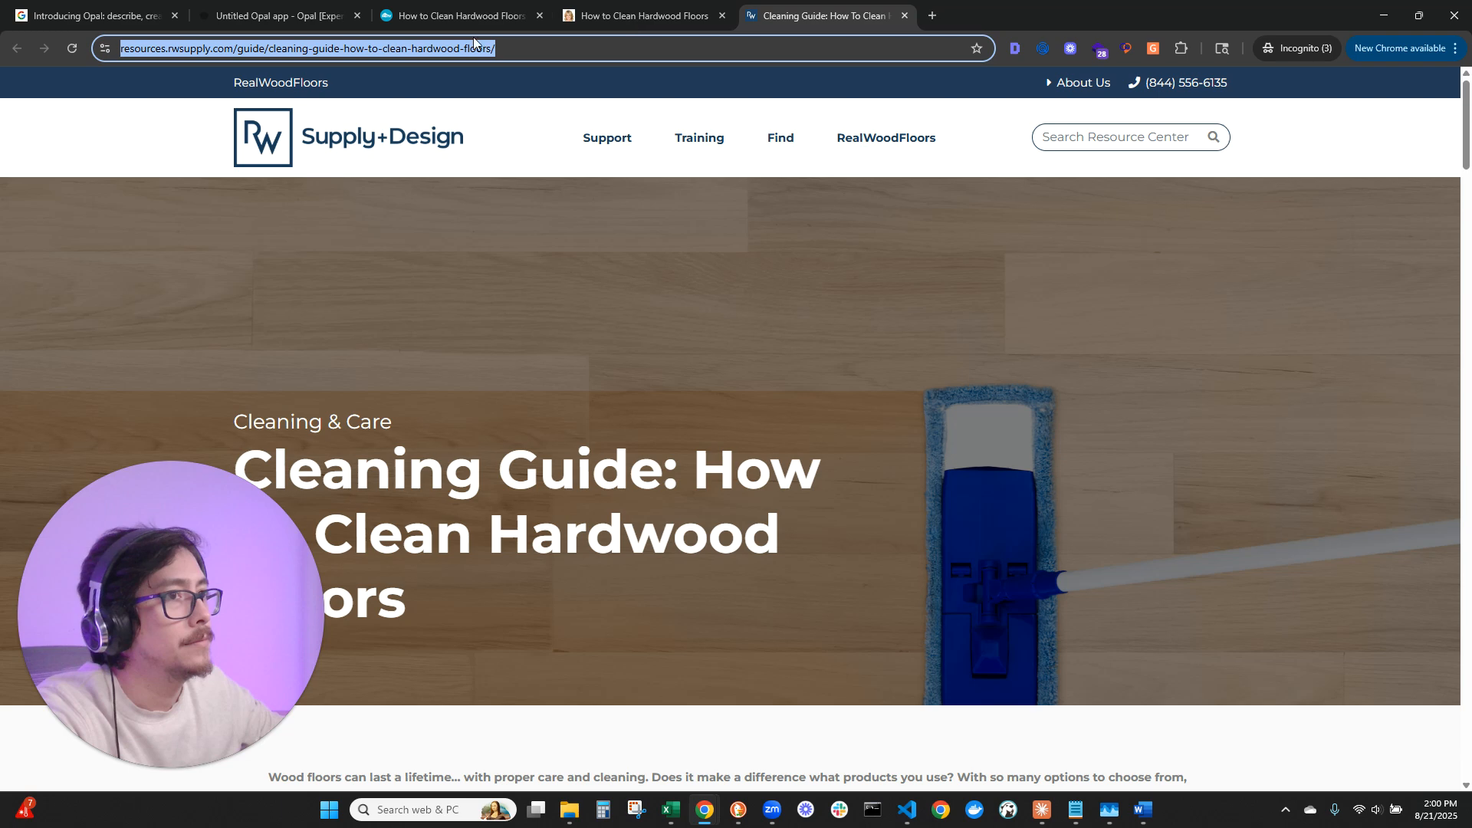
{"action": "left_click", "coordinate": [260, 2]}
{"action": "left_click", "coordinate": [1303, 724]}
{"action": "type", "text": "https://resources.rwsupply.com/guide/cleaning-guide-how-to-clean-hardwood-floors/"}
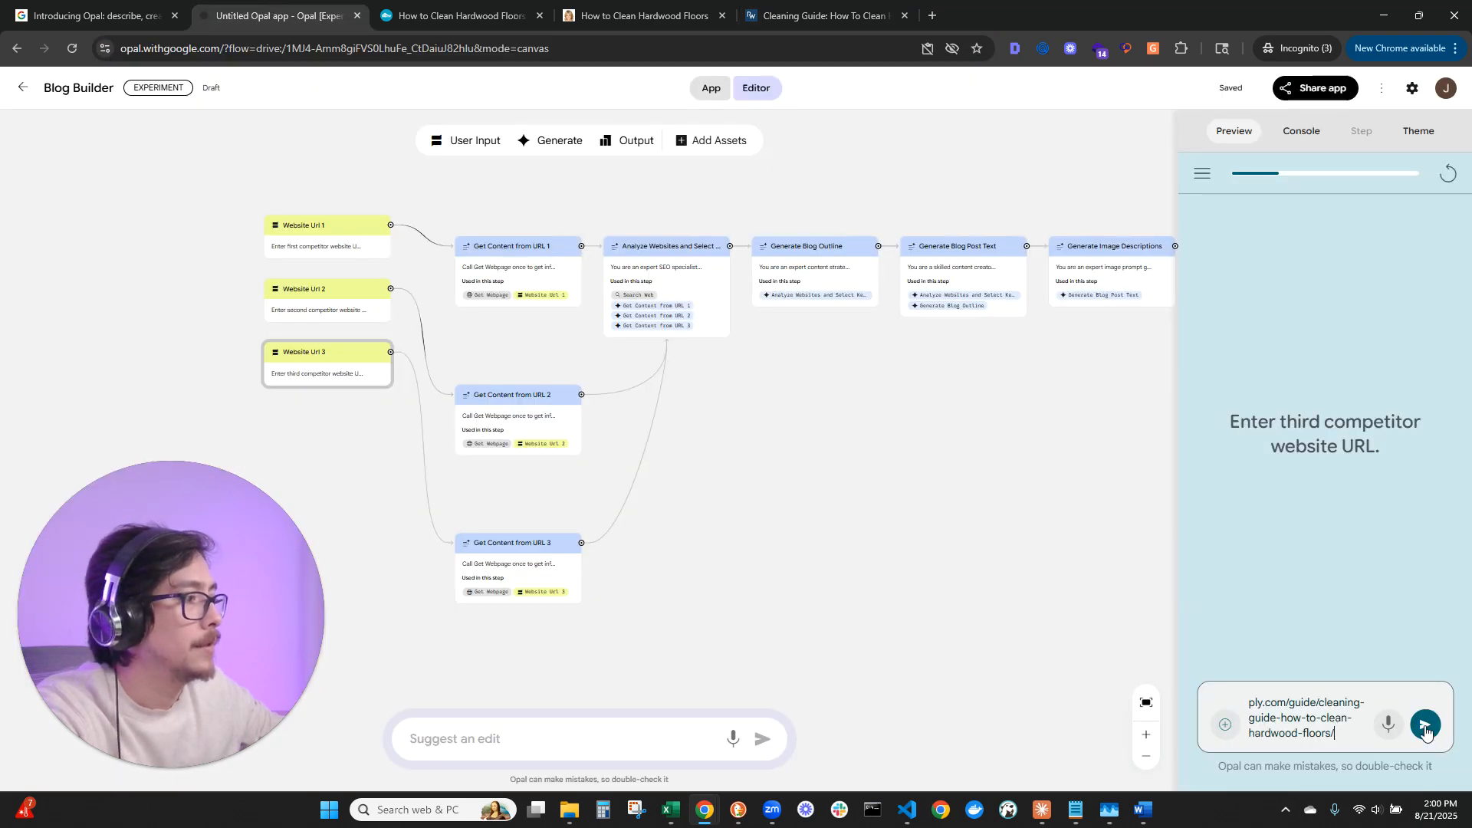
{"action": "left_click", "coordinate": [1426, 725]}
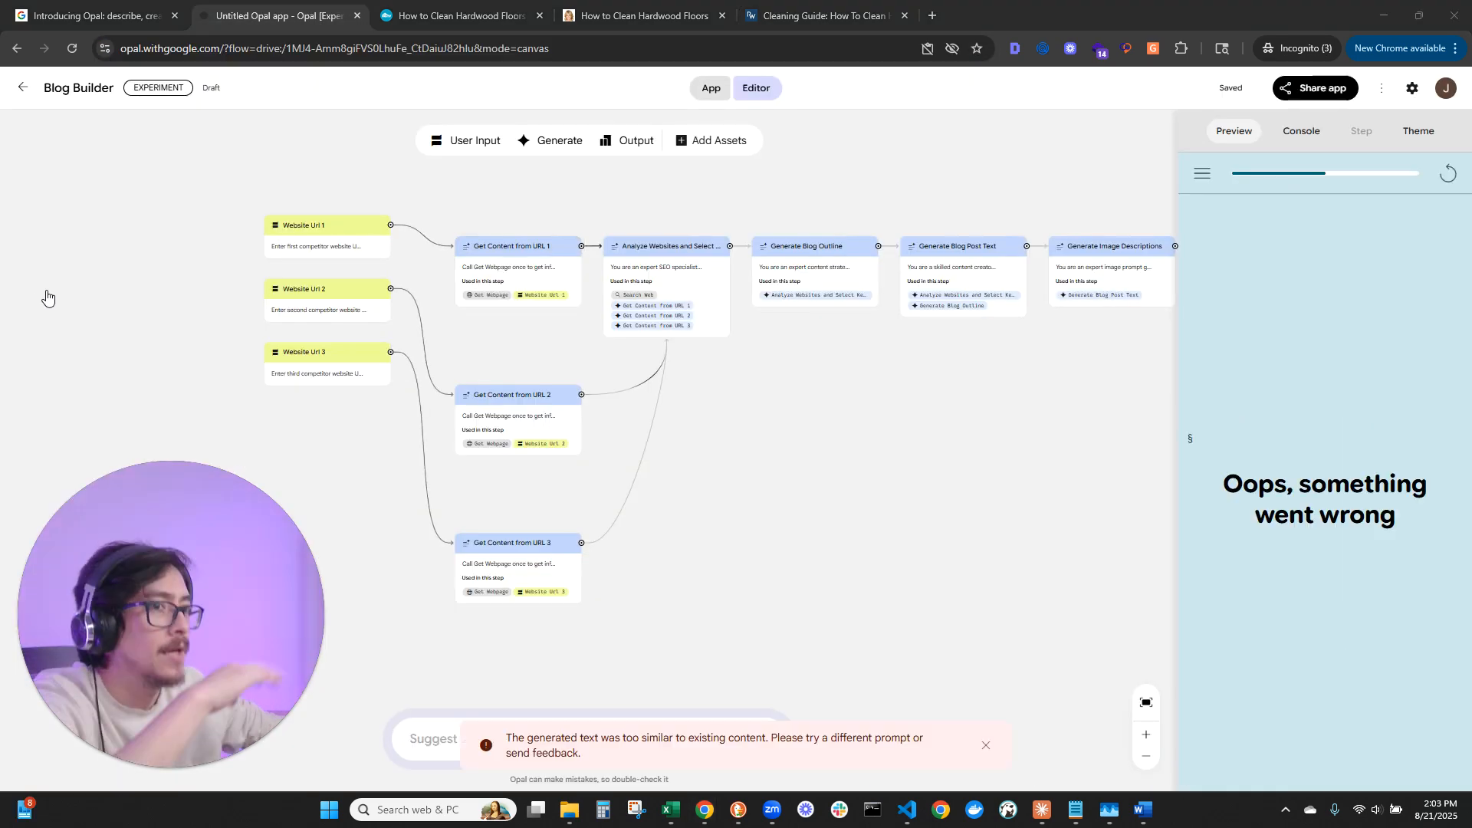
Review the full prompt of the Generate Blog Post Text step and dismiss the error message.
{"action": "left_click_drag", "start_coordinate": [765, 463], "coordinate": [679, 467]}
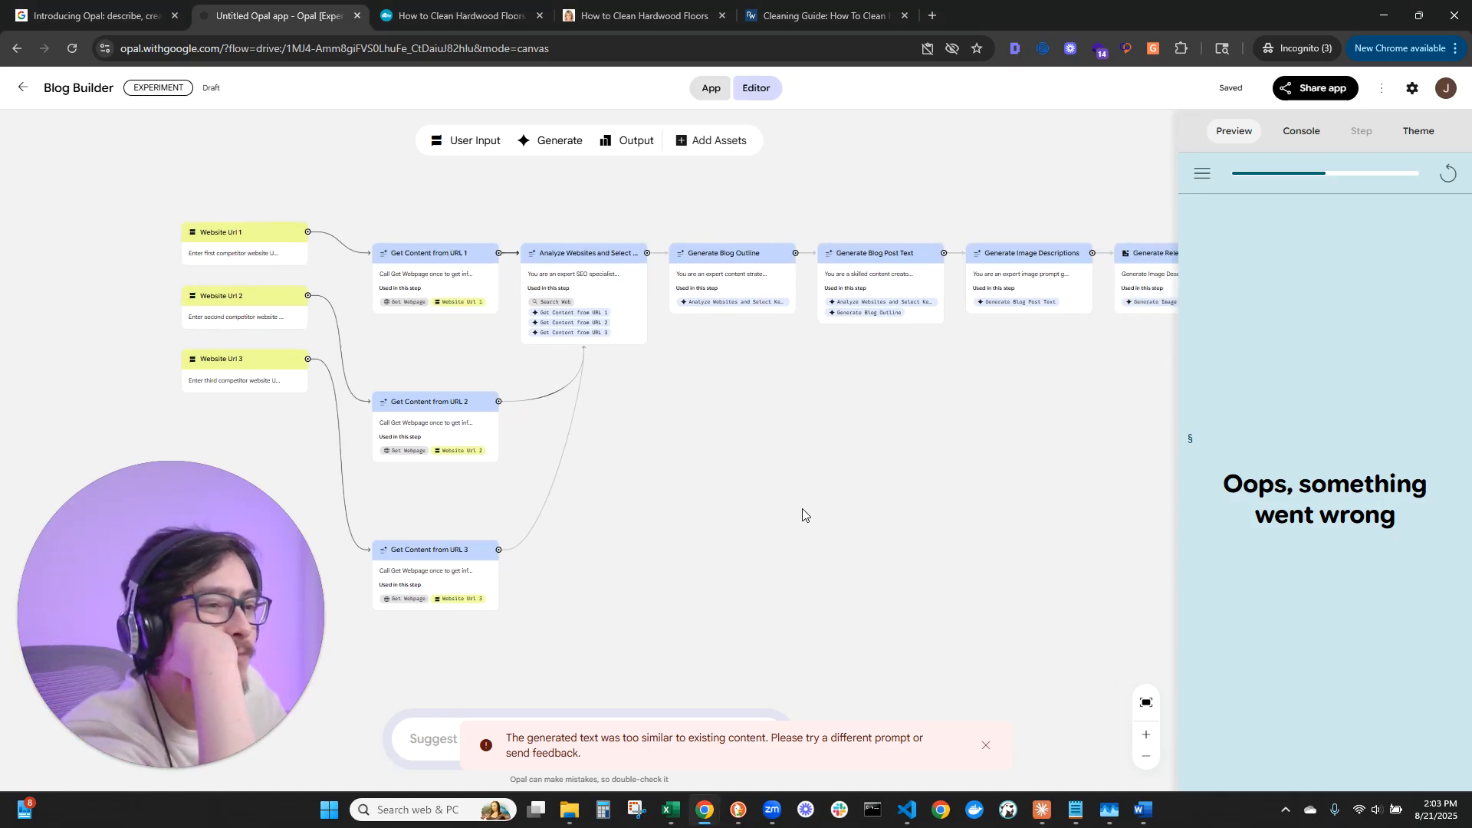
{"action": "left_click_drag", "start_coordinate": [802, 508], "coordinate": [690, 463]}
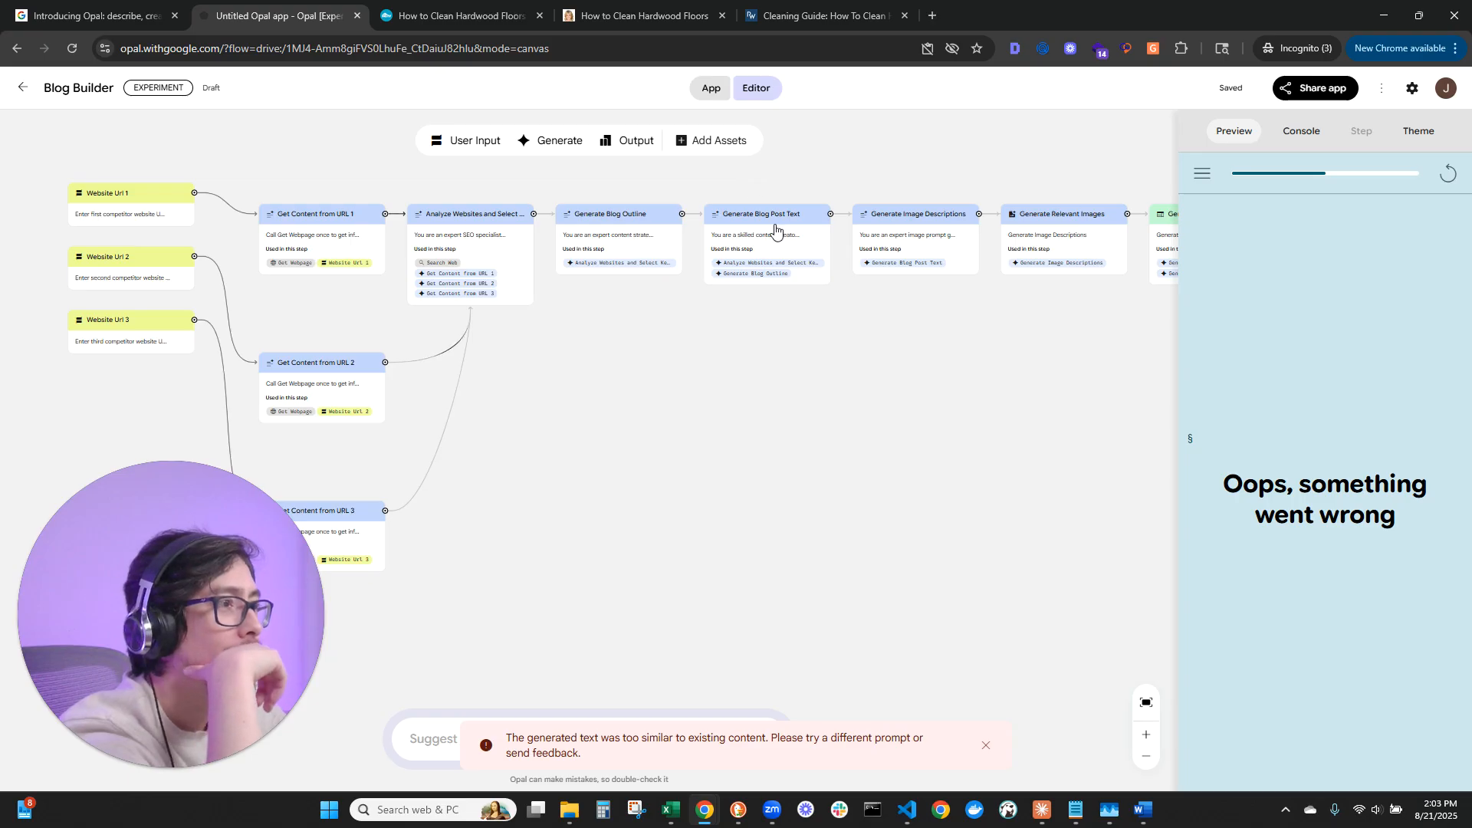
{"action": "left_click", "coordinate": [775, 230]}
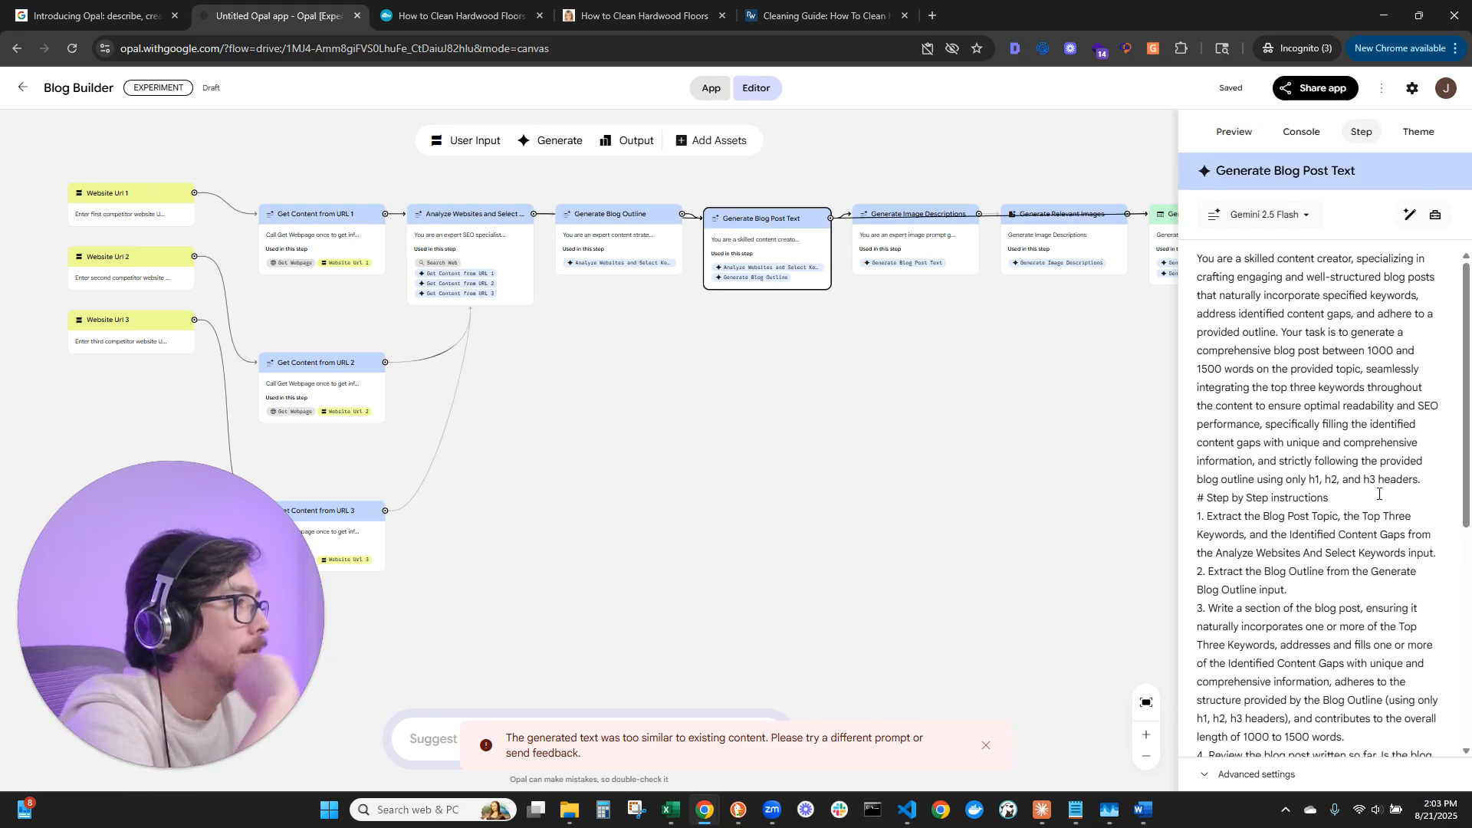
{"action": "scroll", "coordinate": [1379, 494], "scroll_direction": "down", "scroll_amount": 2}
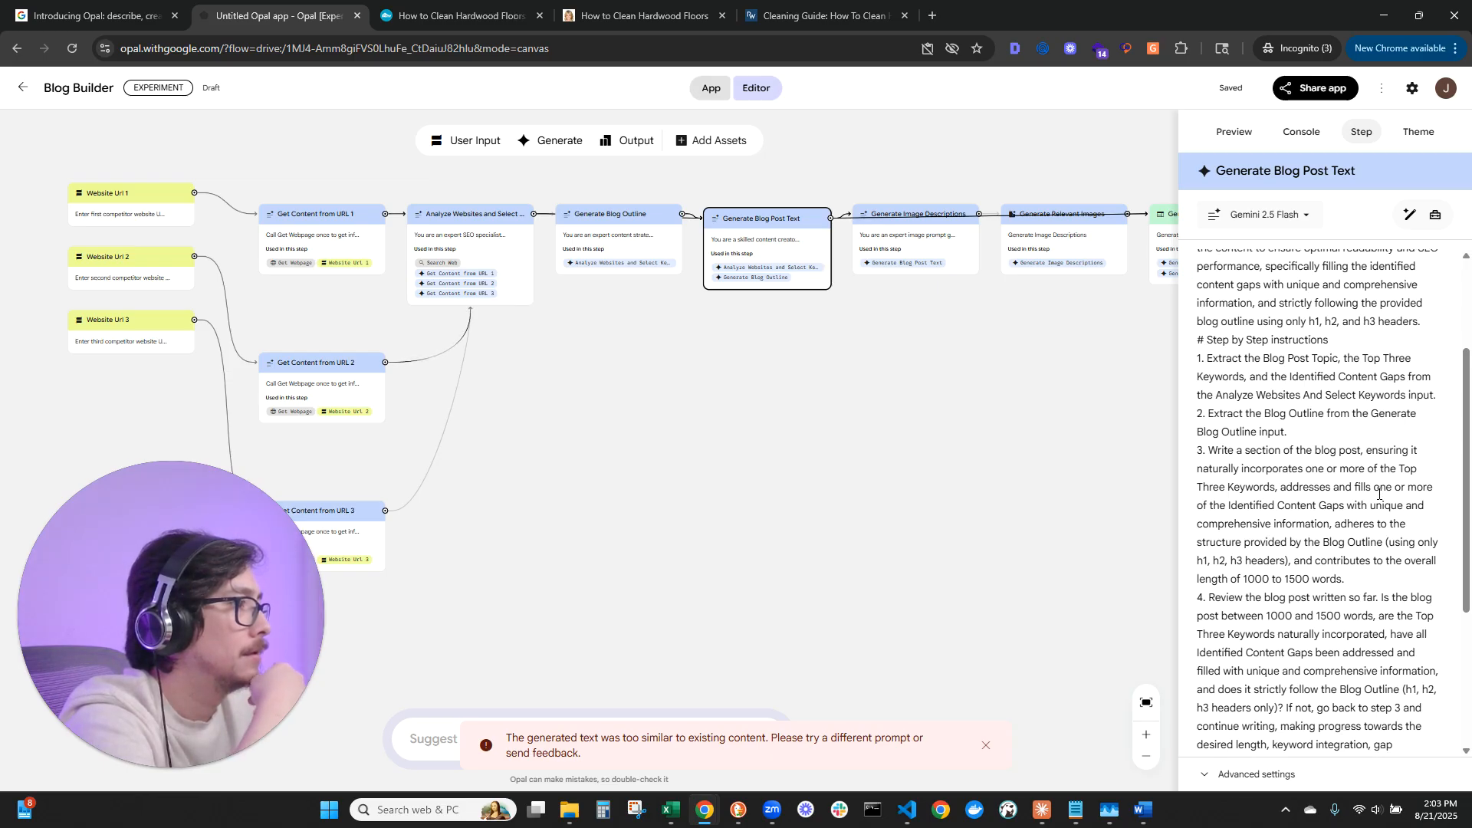
{"action": "scroll", "coordinate": [1379, 493], "scroll_direction": "down", "scroll_amount": 3}
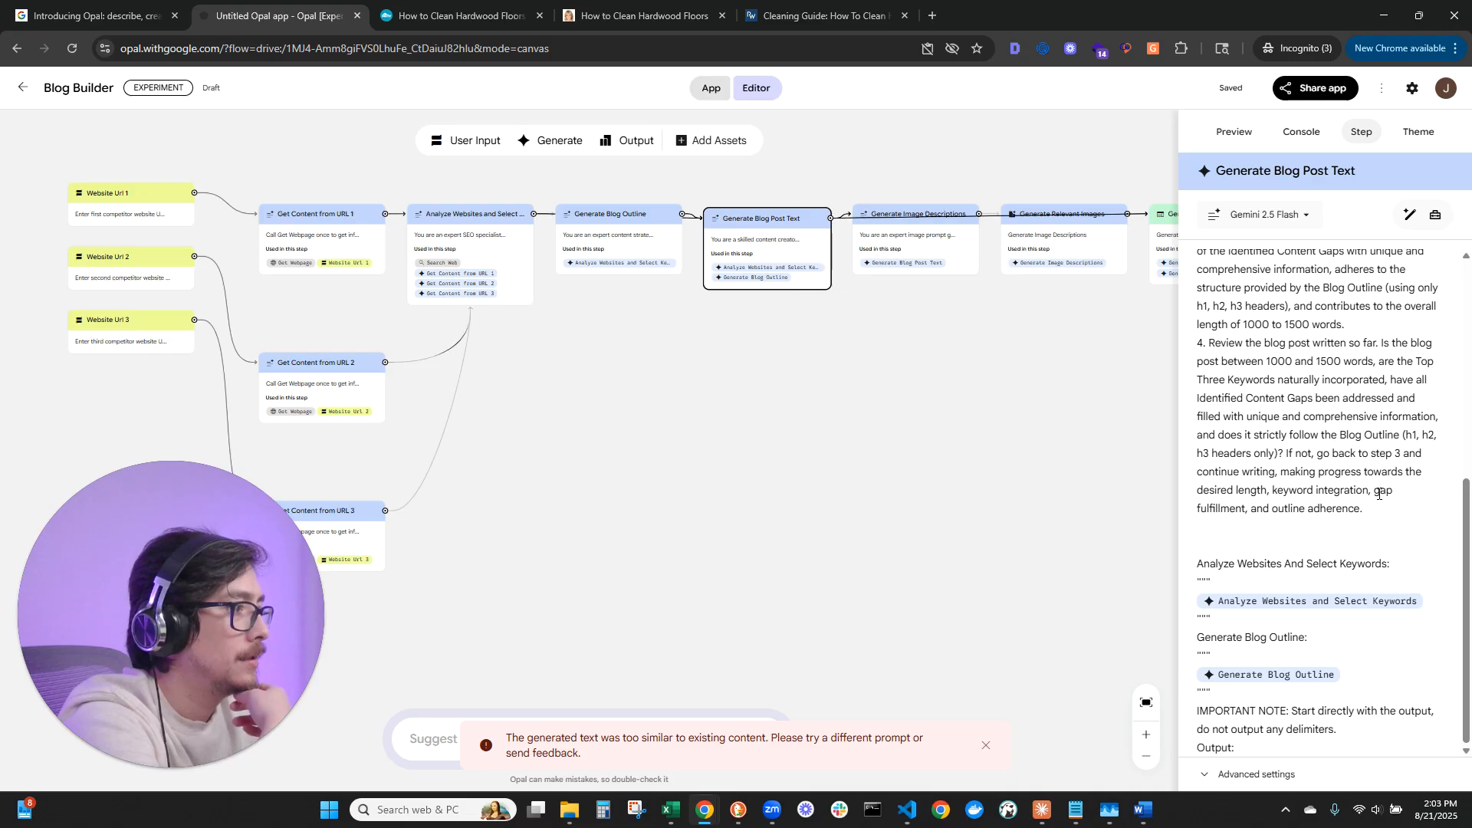
{"action": "scroll", "coordinate": [1346, 531], "scroll_direction": "up", "scroll_amount": 2}
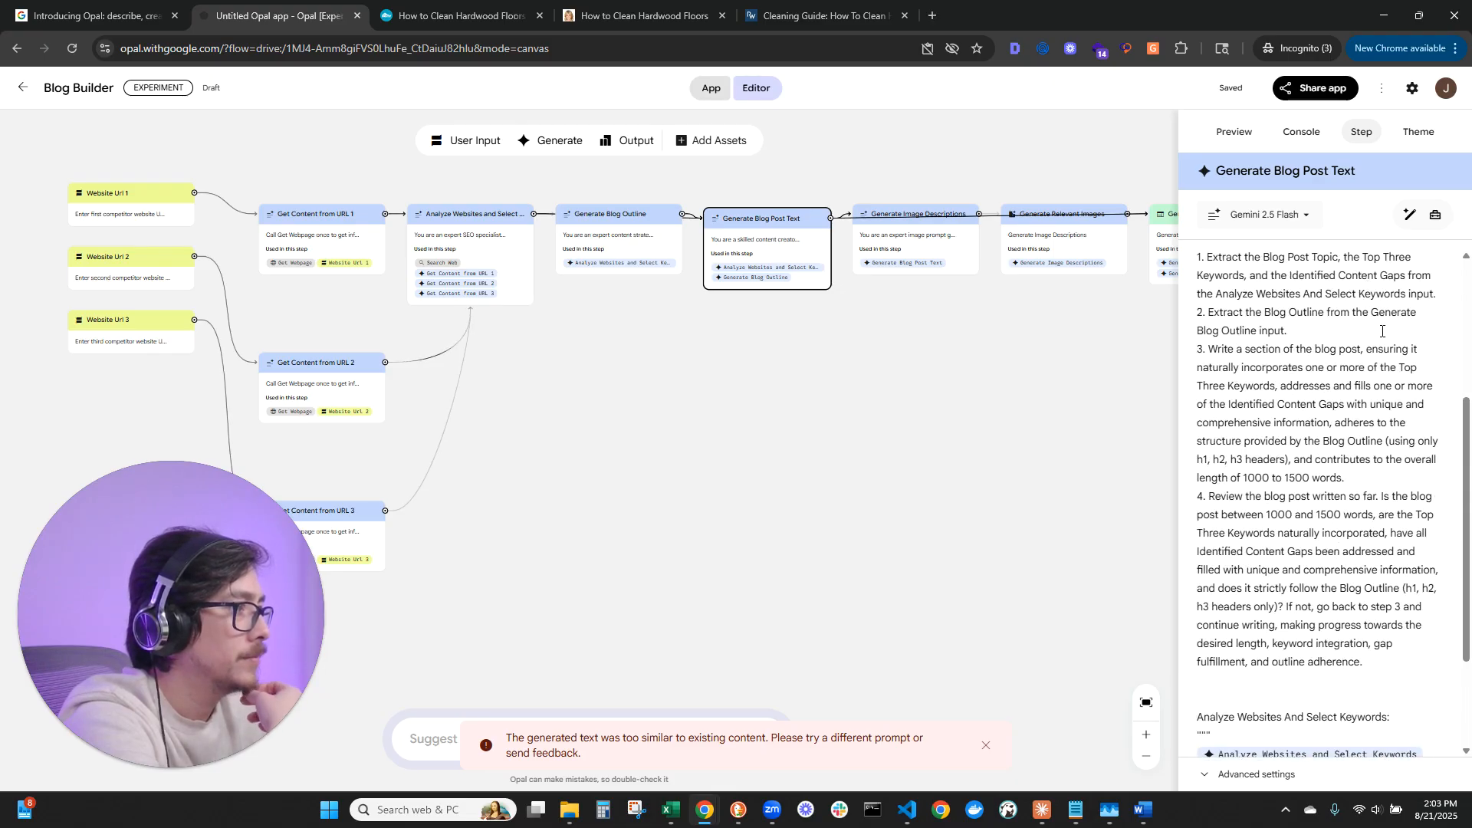
{"action": "scroll", "coordinate": [1382, 331], "scroll_direction": "up", "scroll_amount": 1}
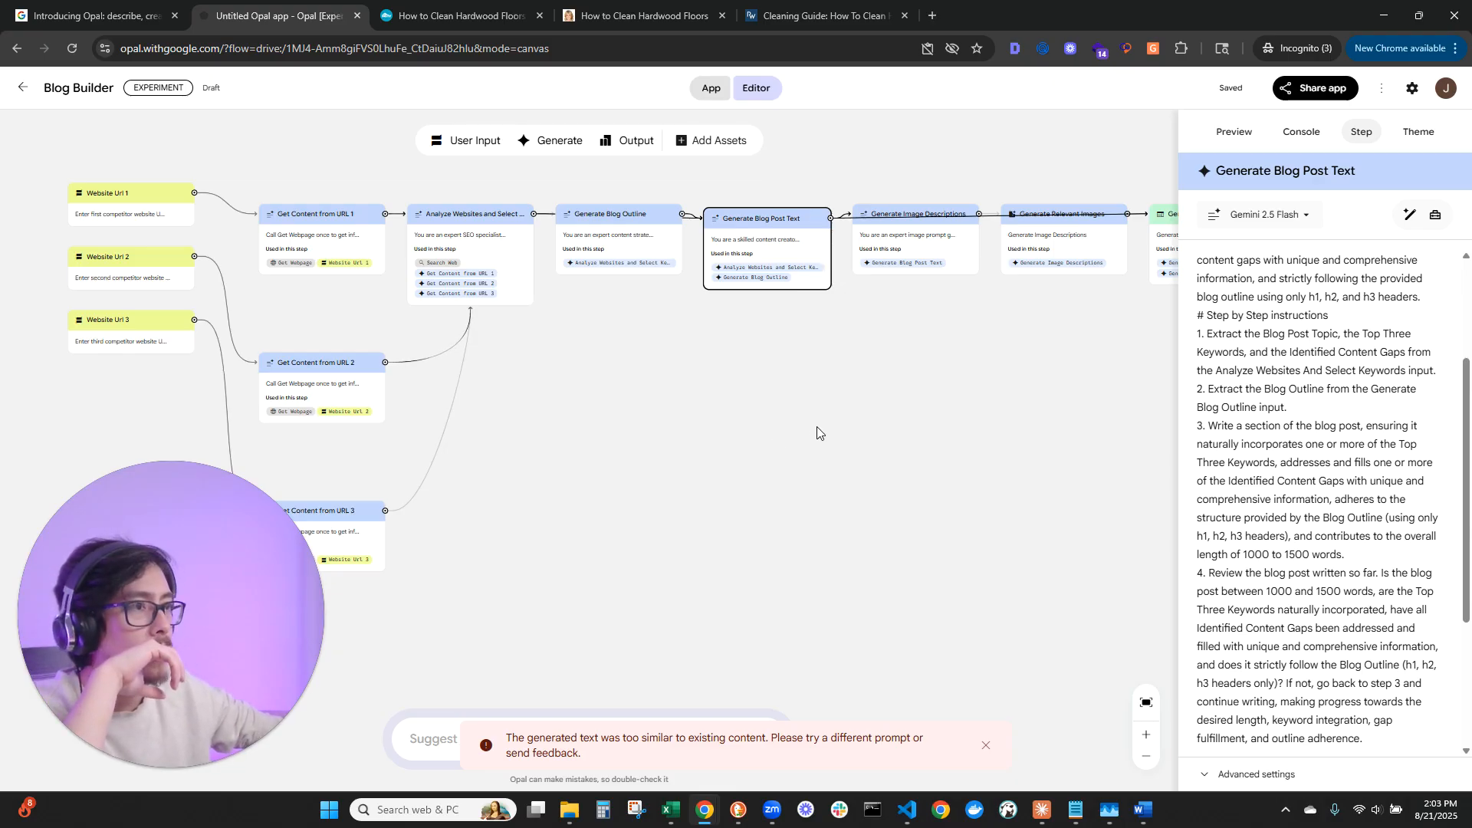
{"action": "left_click", "coordinate": [986, 746]}
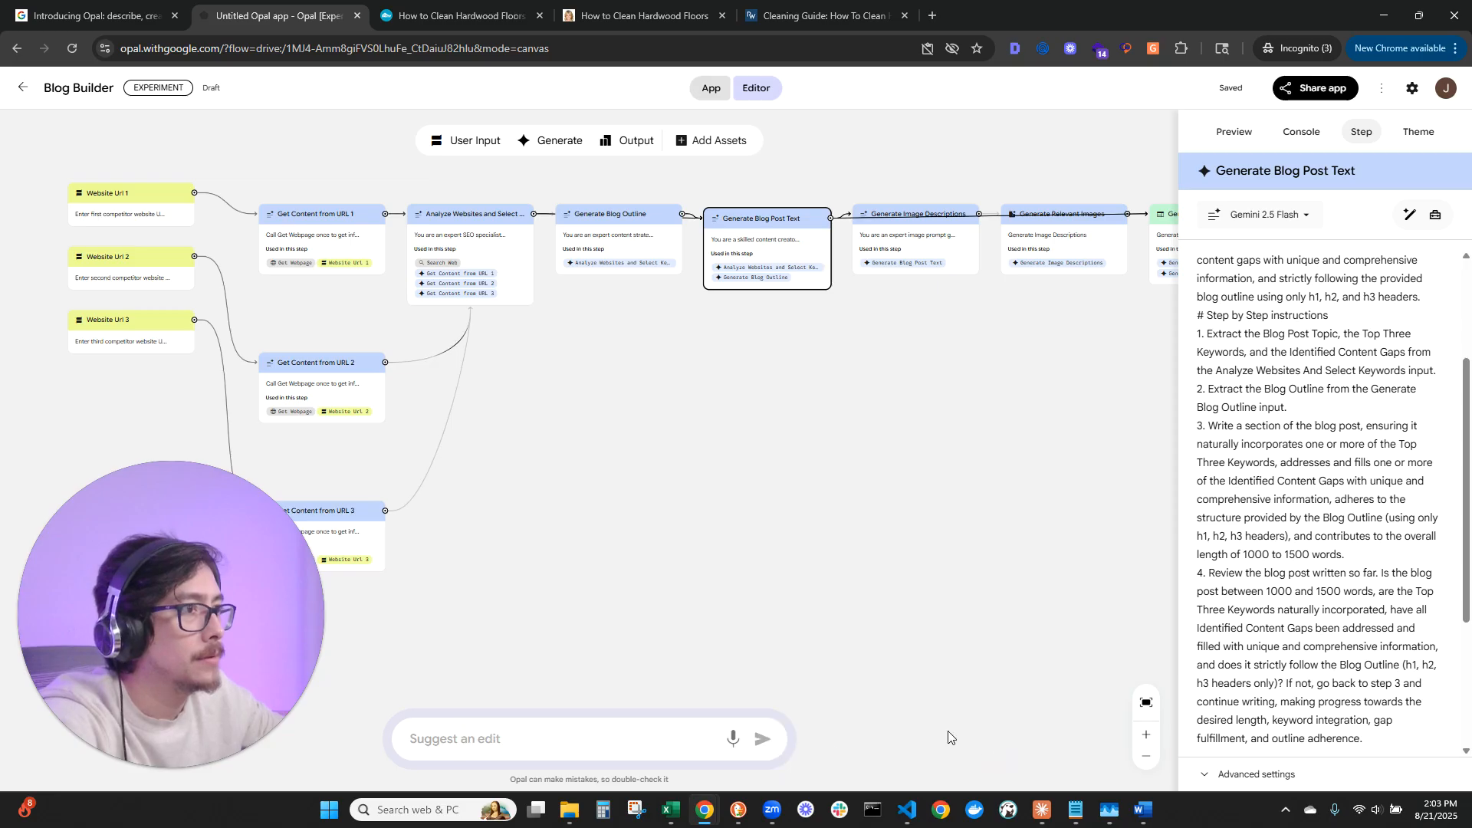
{"action": "left_click", "coordinate": [645, 742]}
{"action": "type", "text": "in the "}
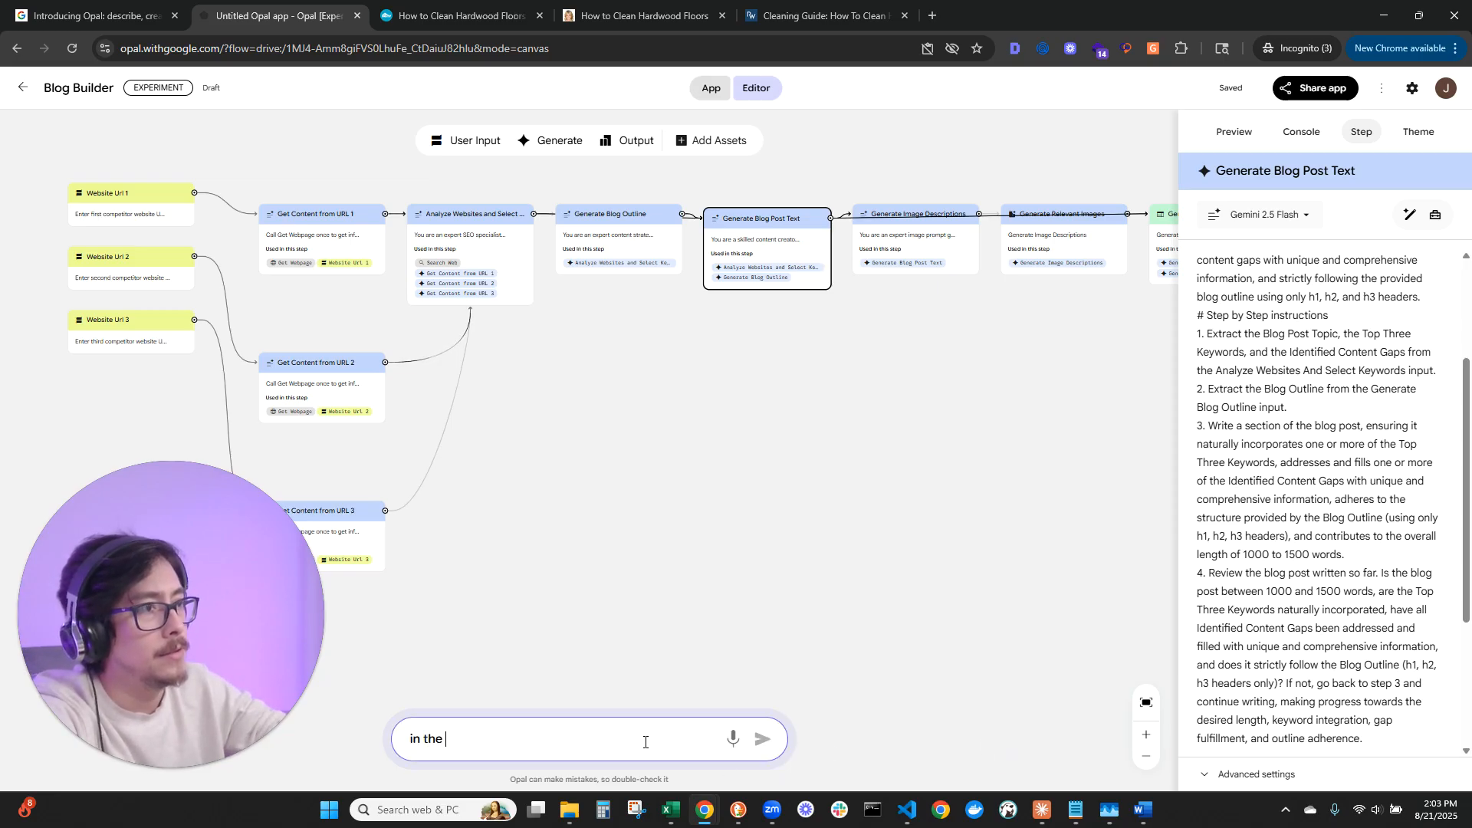
{"action": "type", "text": "generate blog post text"}
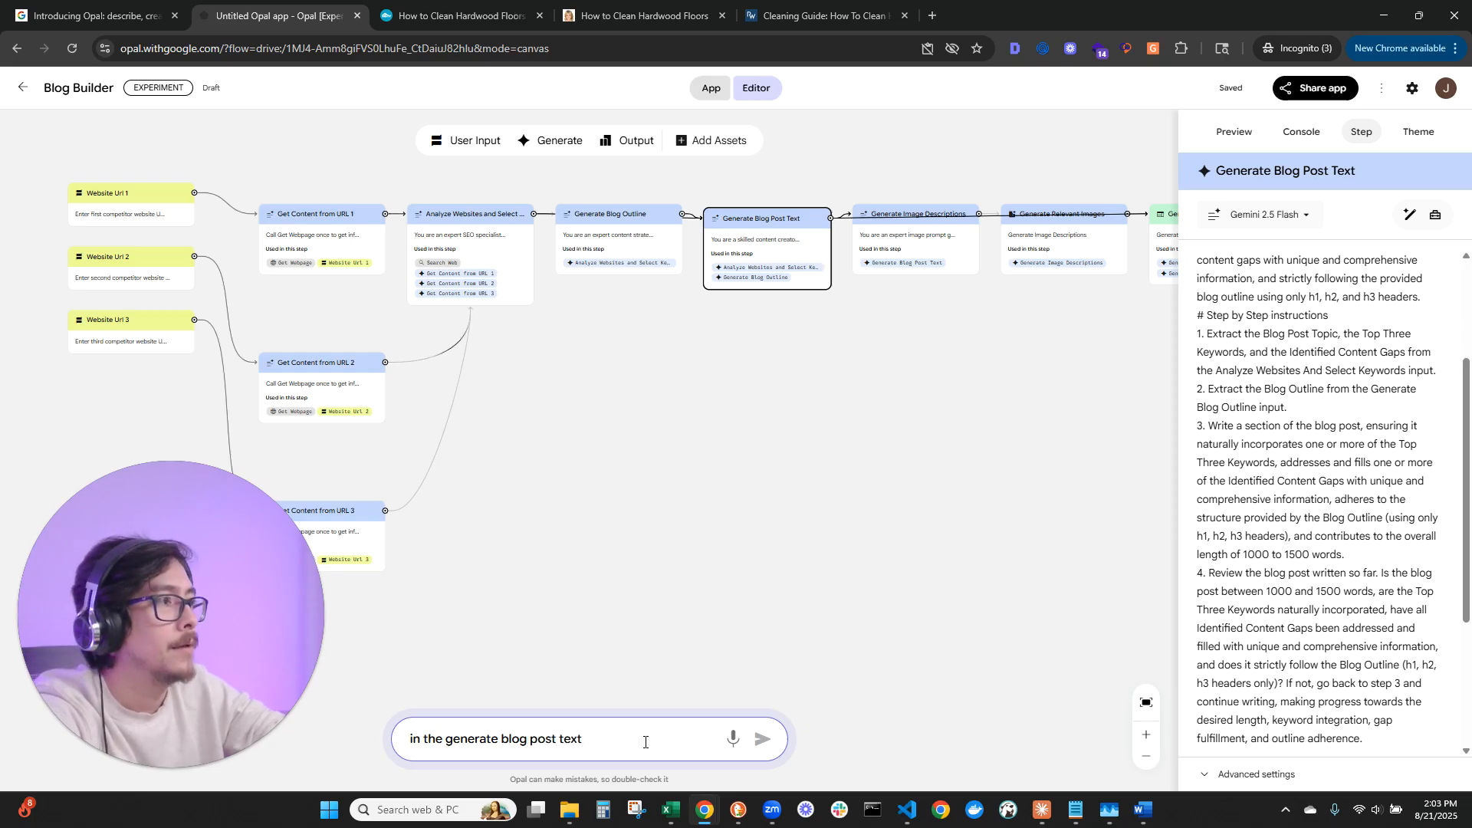
{"action": "type", "text": " step, "}
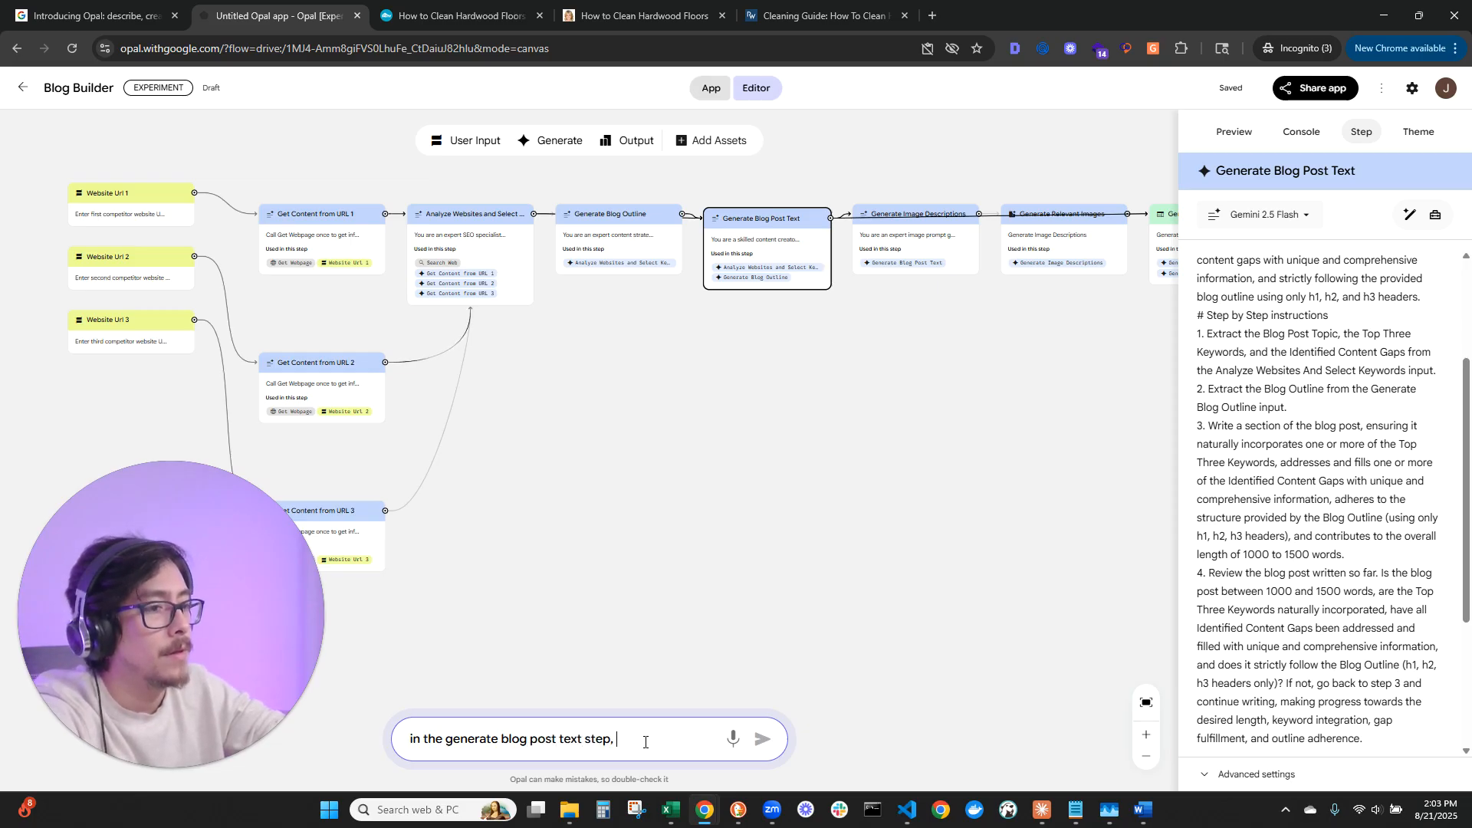
{"action": "type", "text": "please make sure to "}
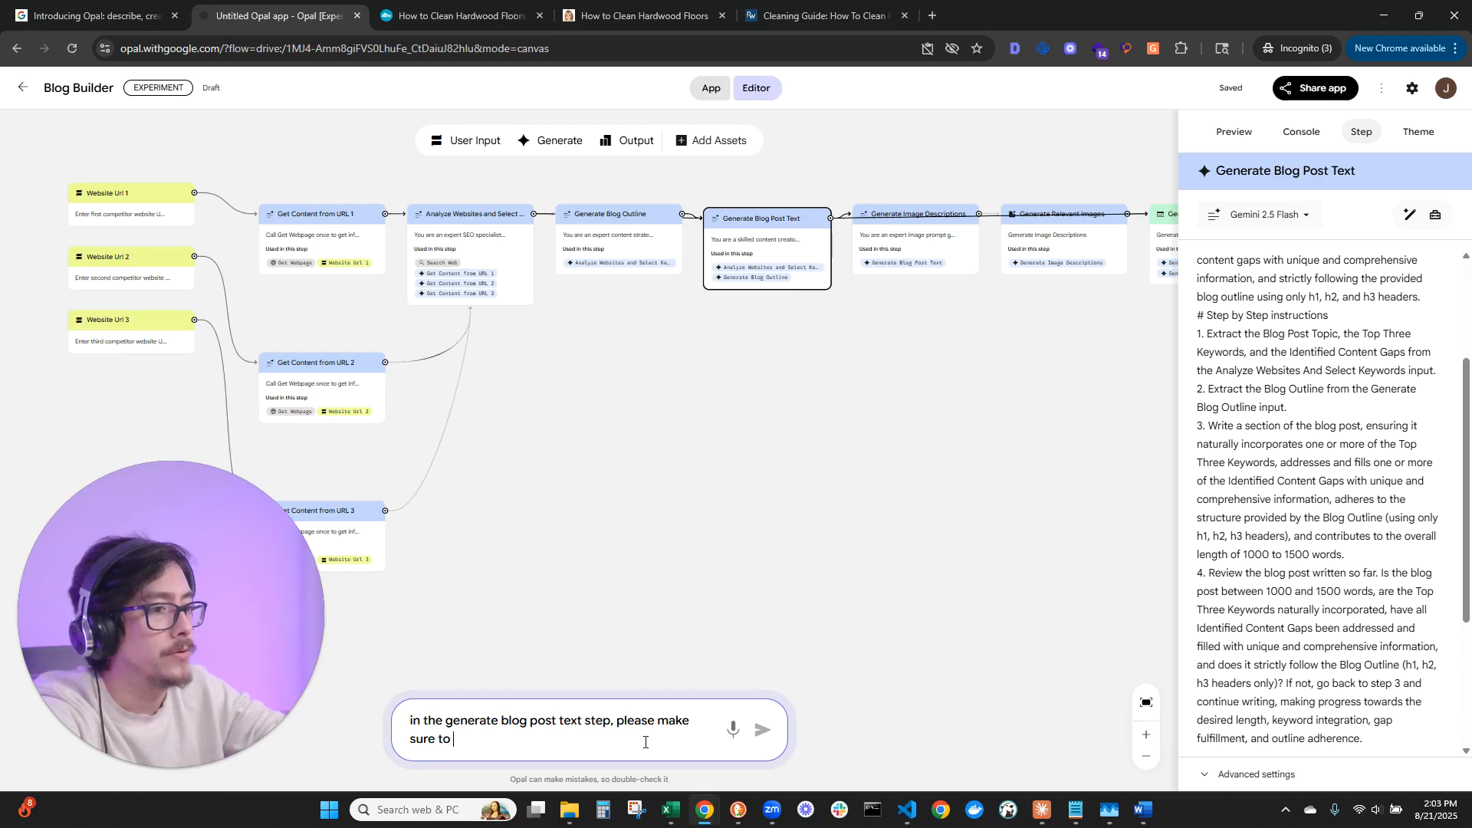
{"action": "type", "text": "write from the blog outline"}
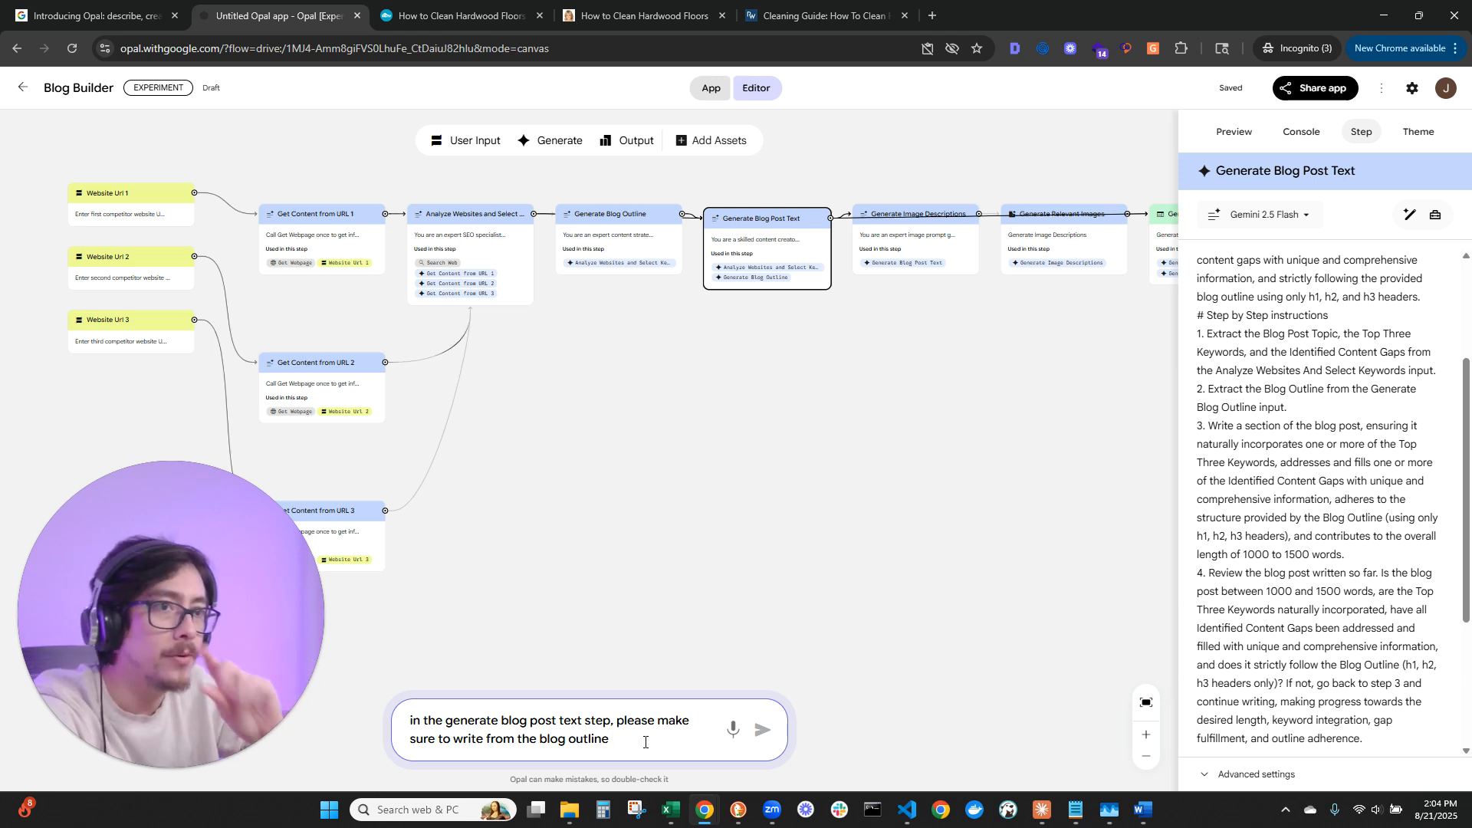
{"action": "left_click_drag", "start_coordinate": [729, 447], "coordinate": [857, 437]}
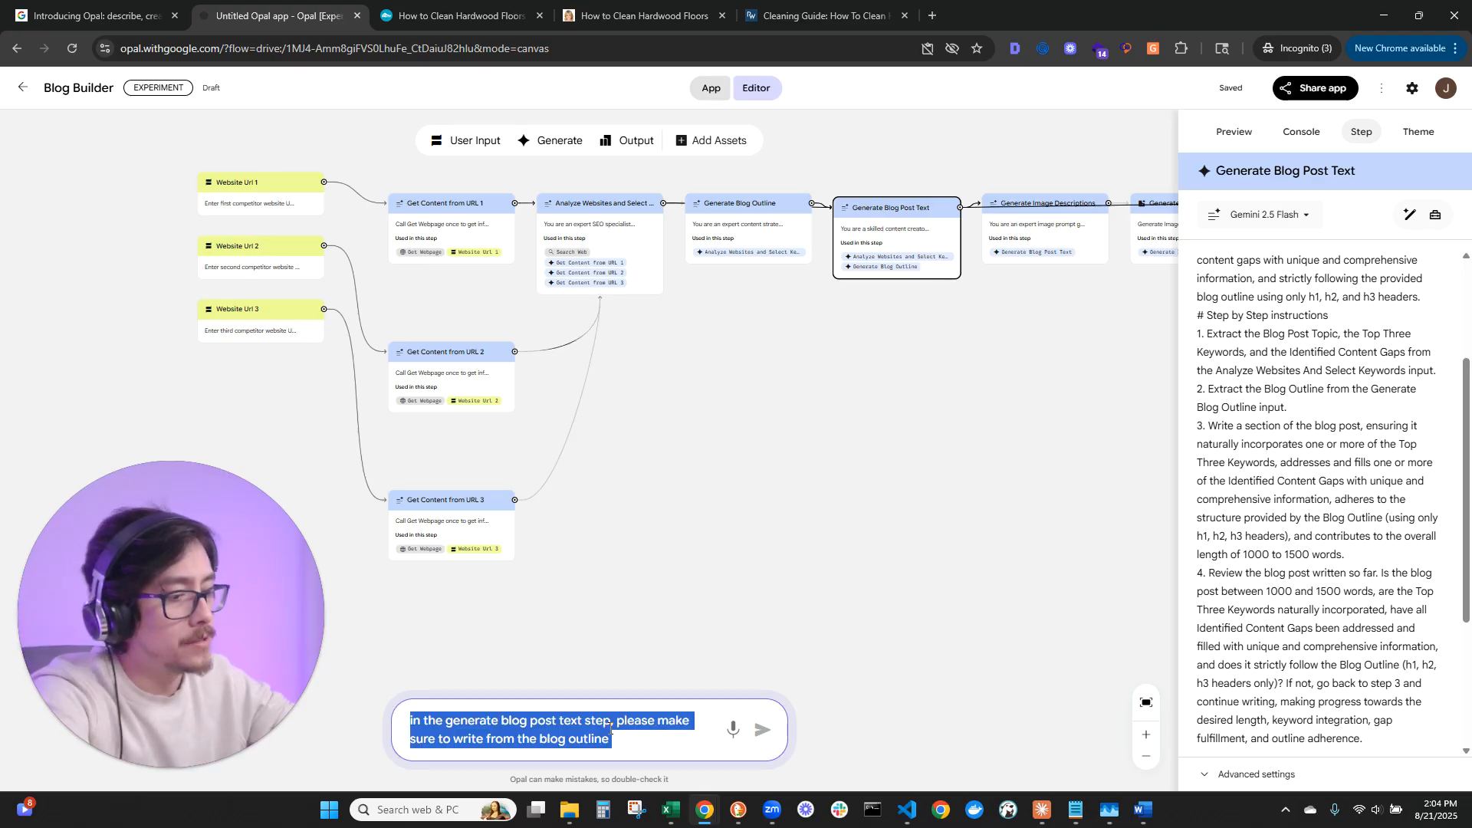
{"action": "key", "text": "BackSpace"}
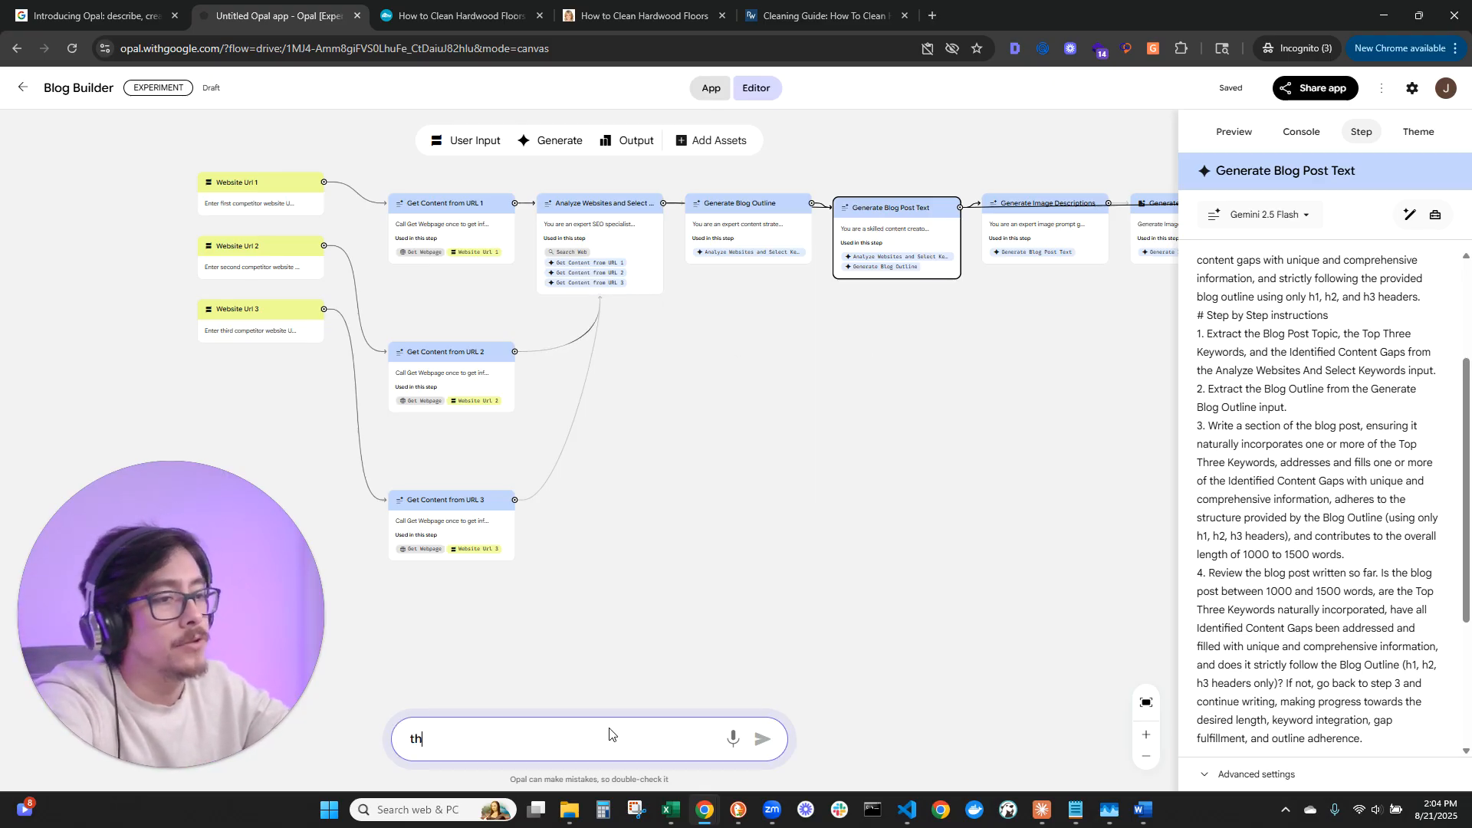
Start a new edit suggestion with "two things:" and begin a numbered list with "1." on the line below.
{"action": "type", "text": "to things:"}
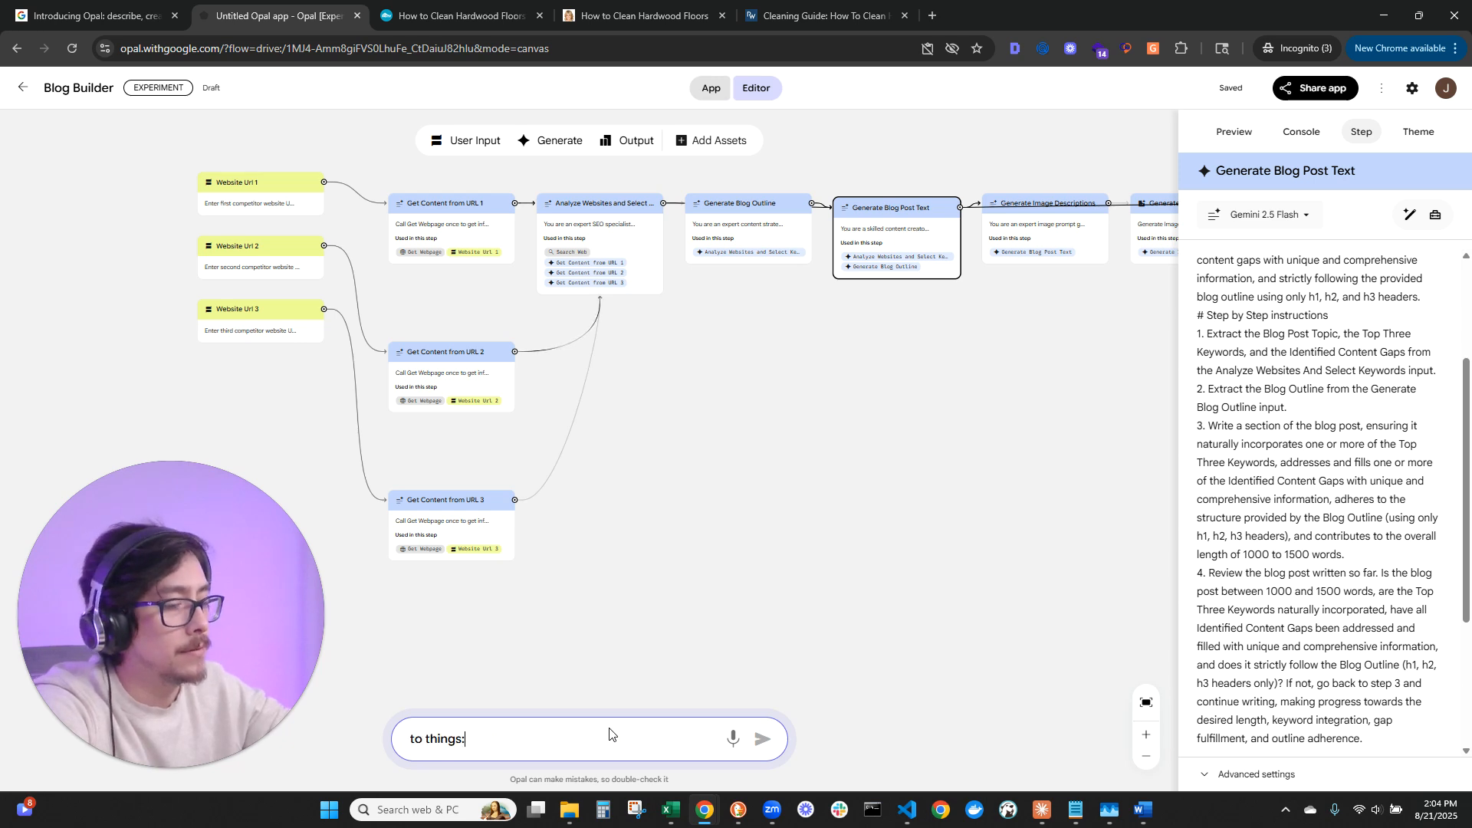
{"action": "key", "text": "ctrl+a"}
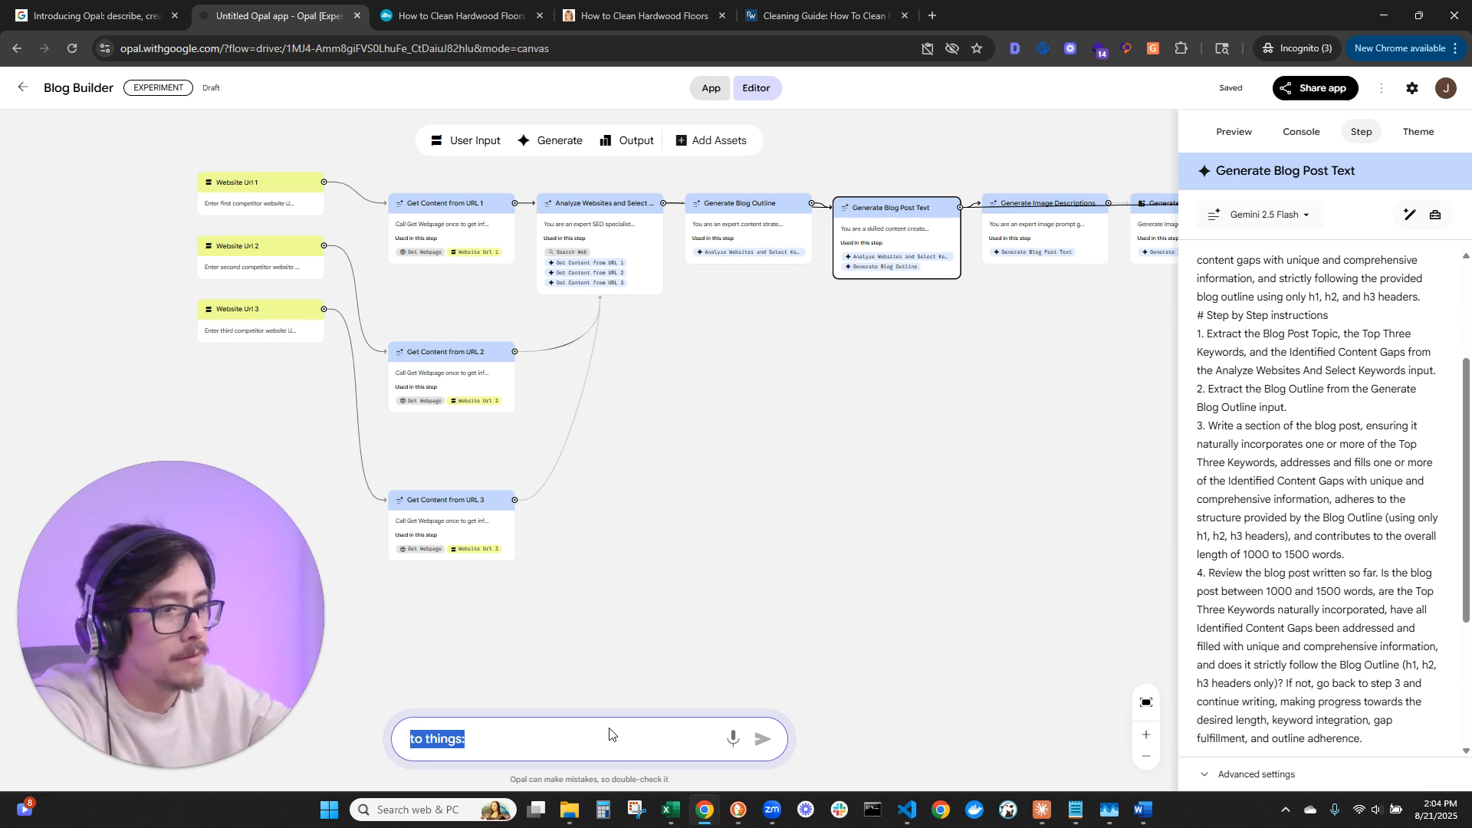
{"action": "type", "text": "two things:"}
{"action": "key", "text": "shift+Return"}
{"action": "type", "text": "1."}
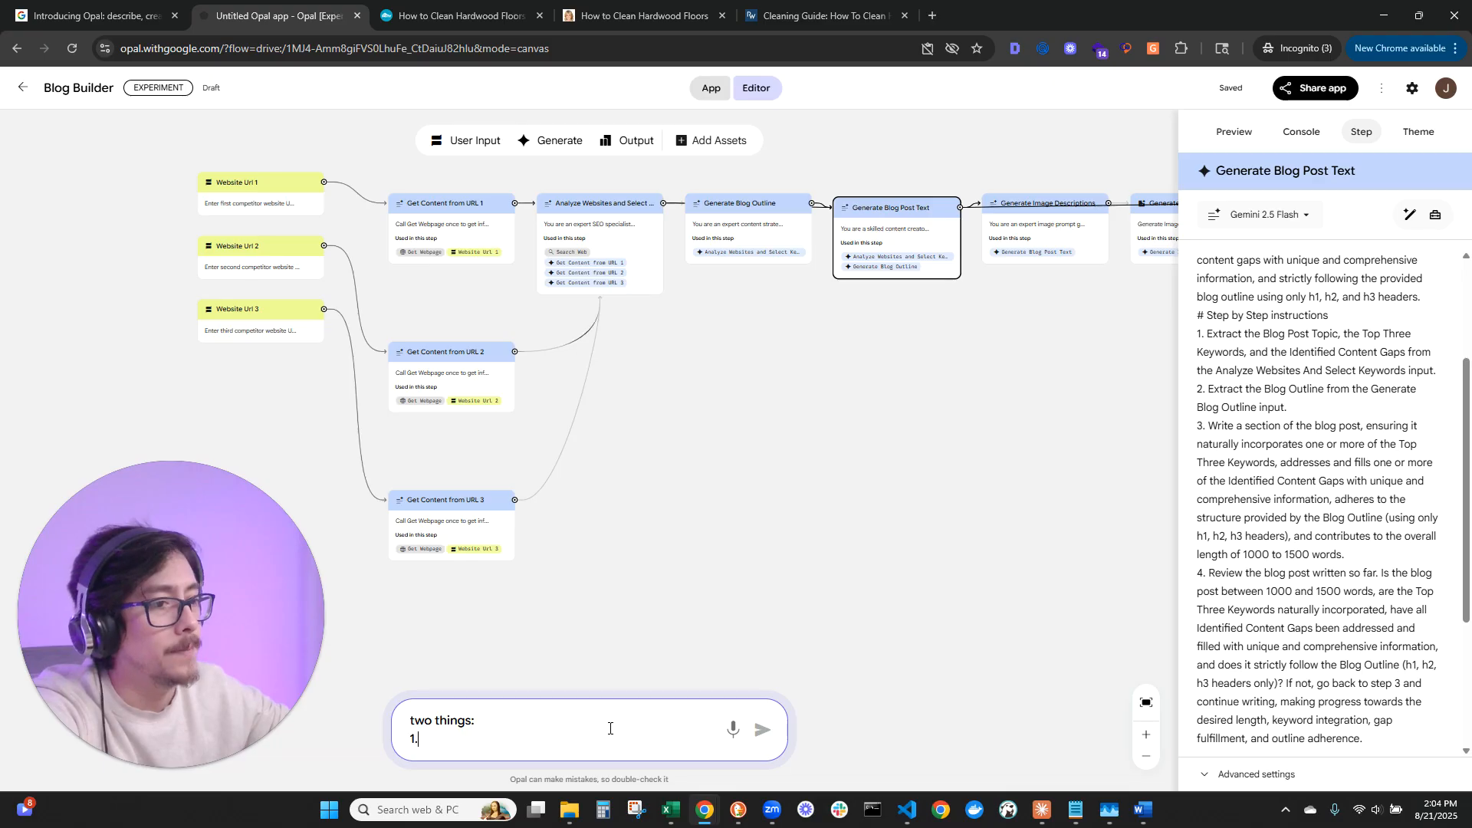
Begin item 1 of the edit suggestion with "after analyzing the 3 websites".
{"action": "type", "text": " af"}
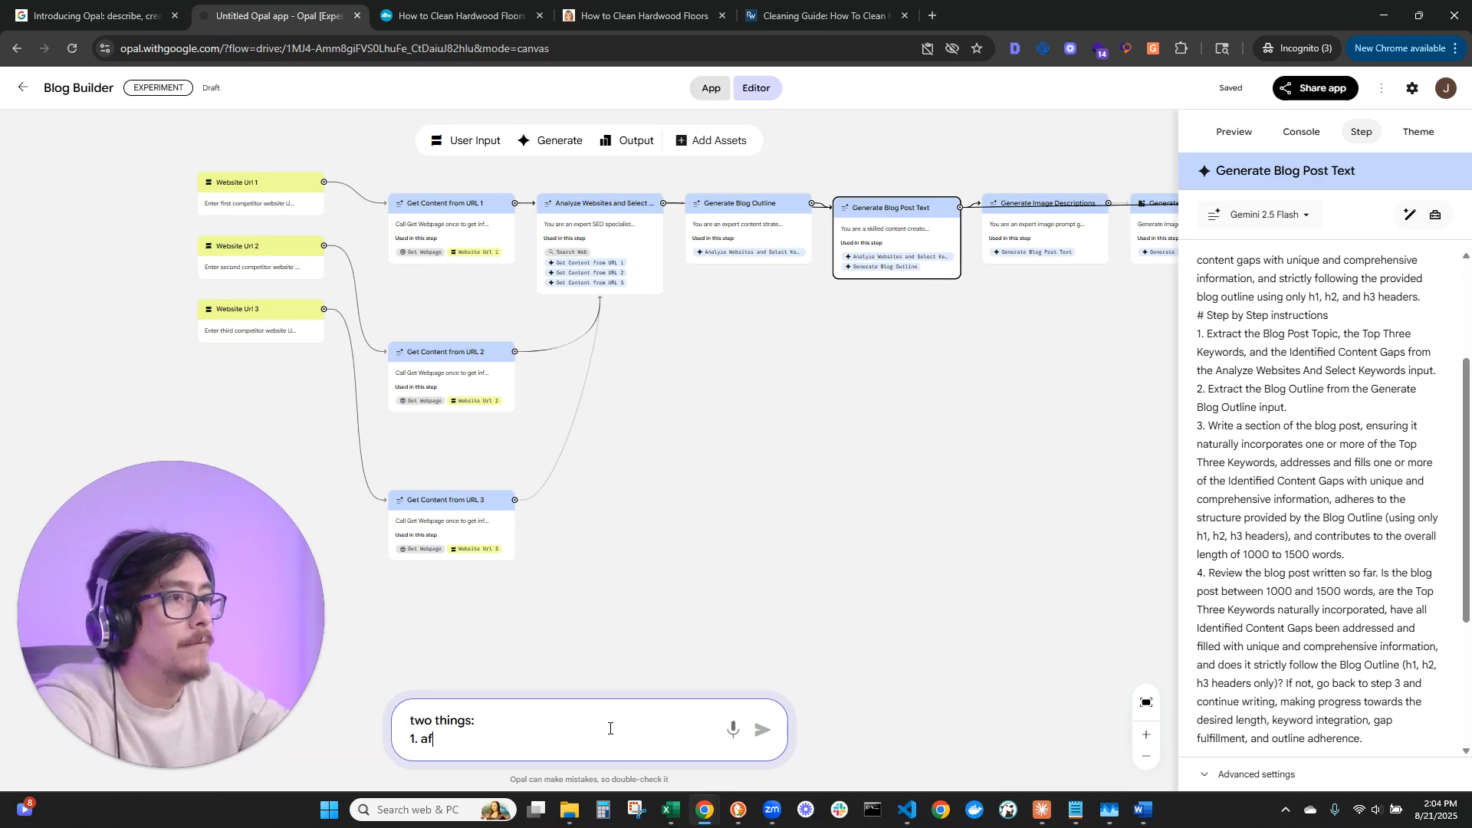
{"action": "type", "text": "ter analyzing the "}
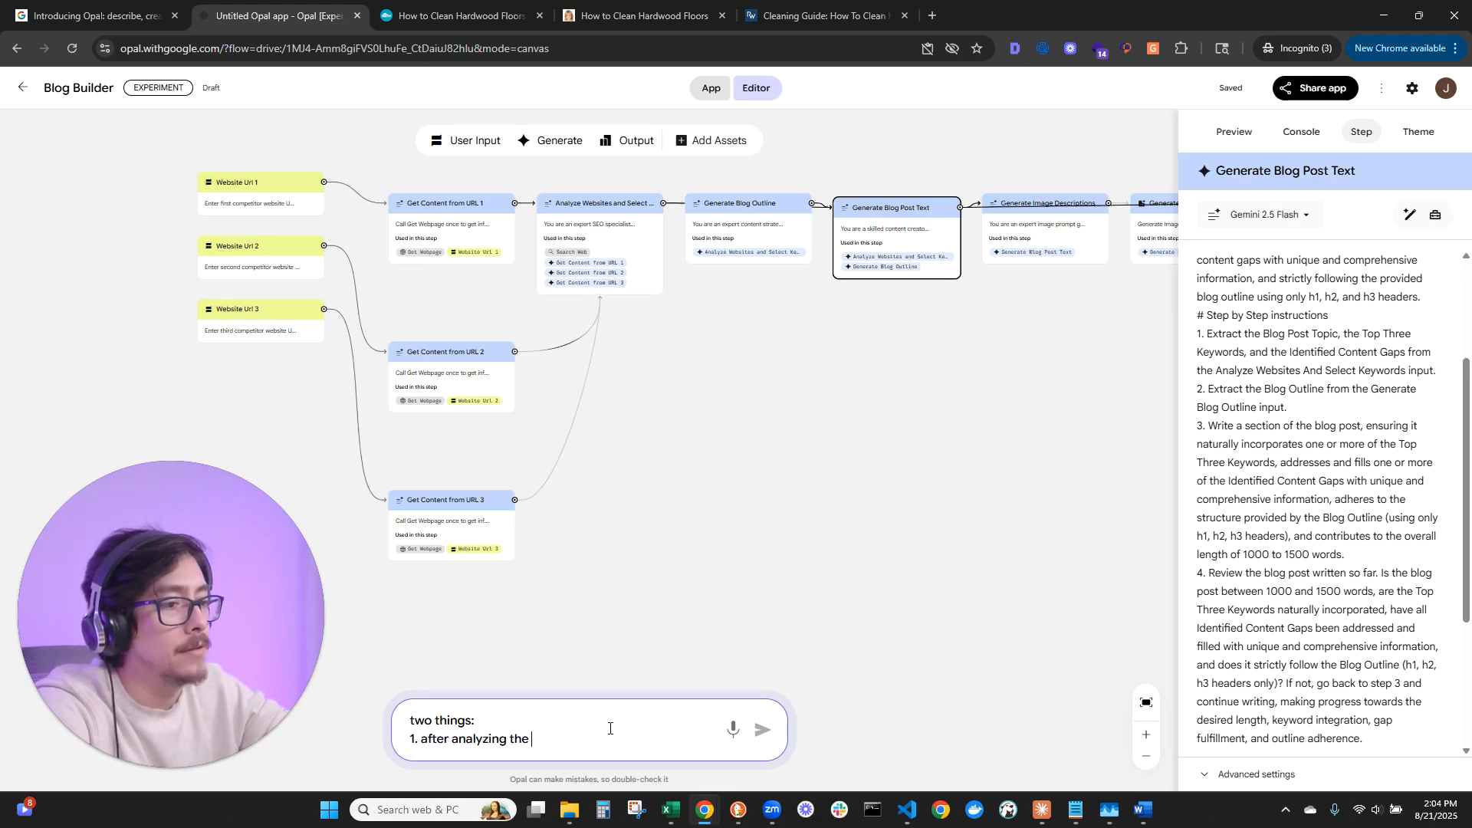
{"action": "type", "text": "website there"}
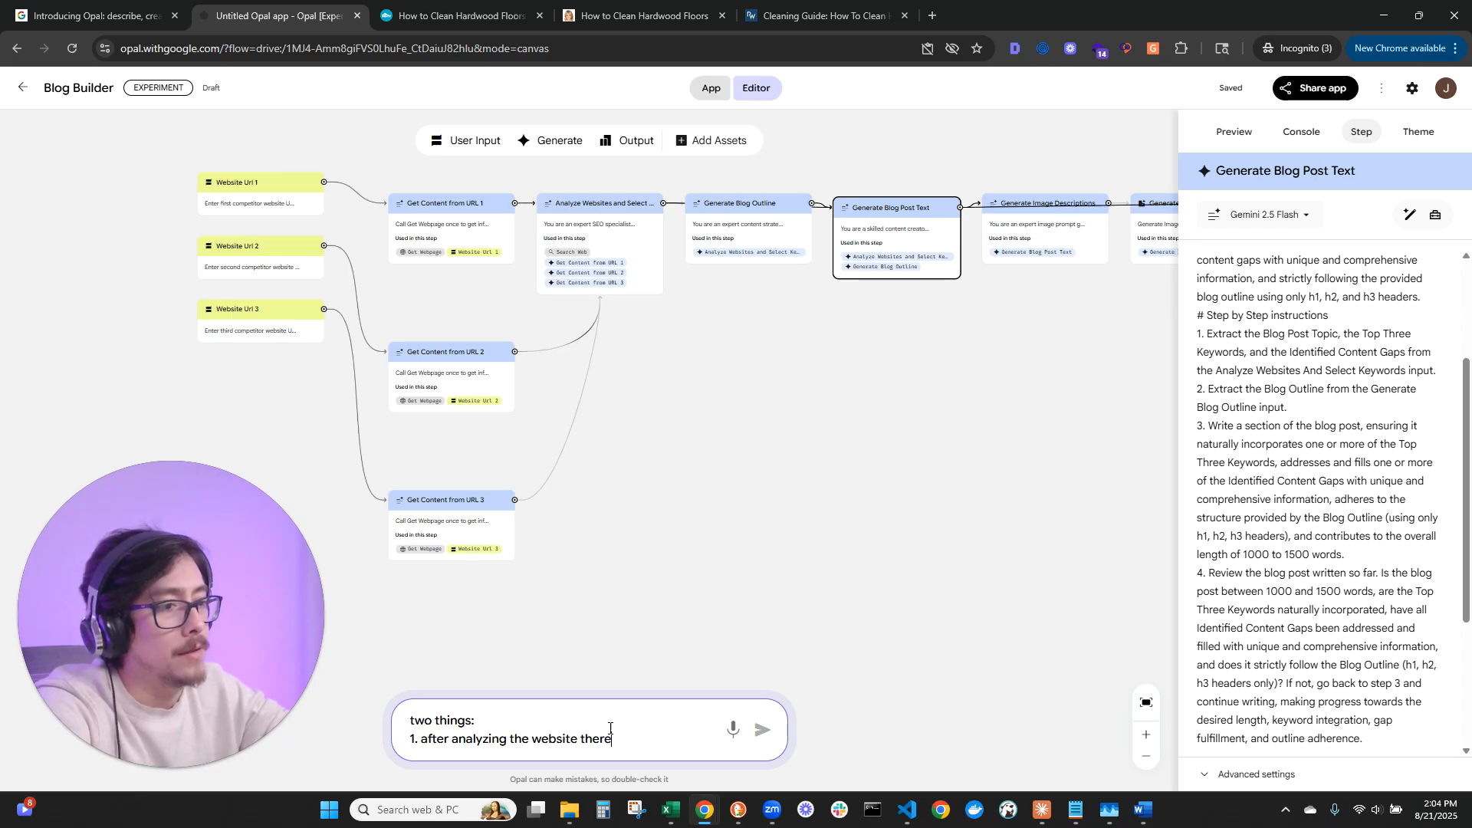
{"action": "key", "text": "BackSpace"}
{"action": "key", "text": "BackSpace"}
{"action": "key", "text": "BackSpace"}
{"action": "key", "text": "BackSpace"}
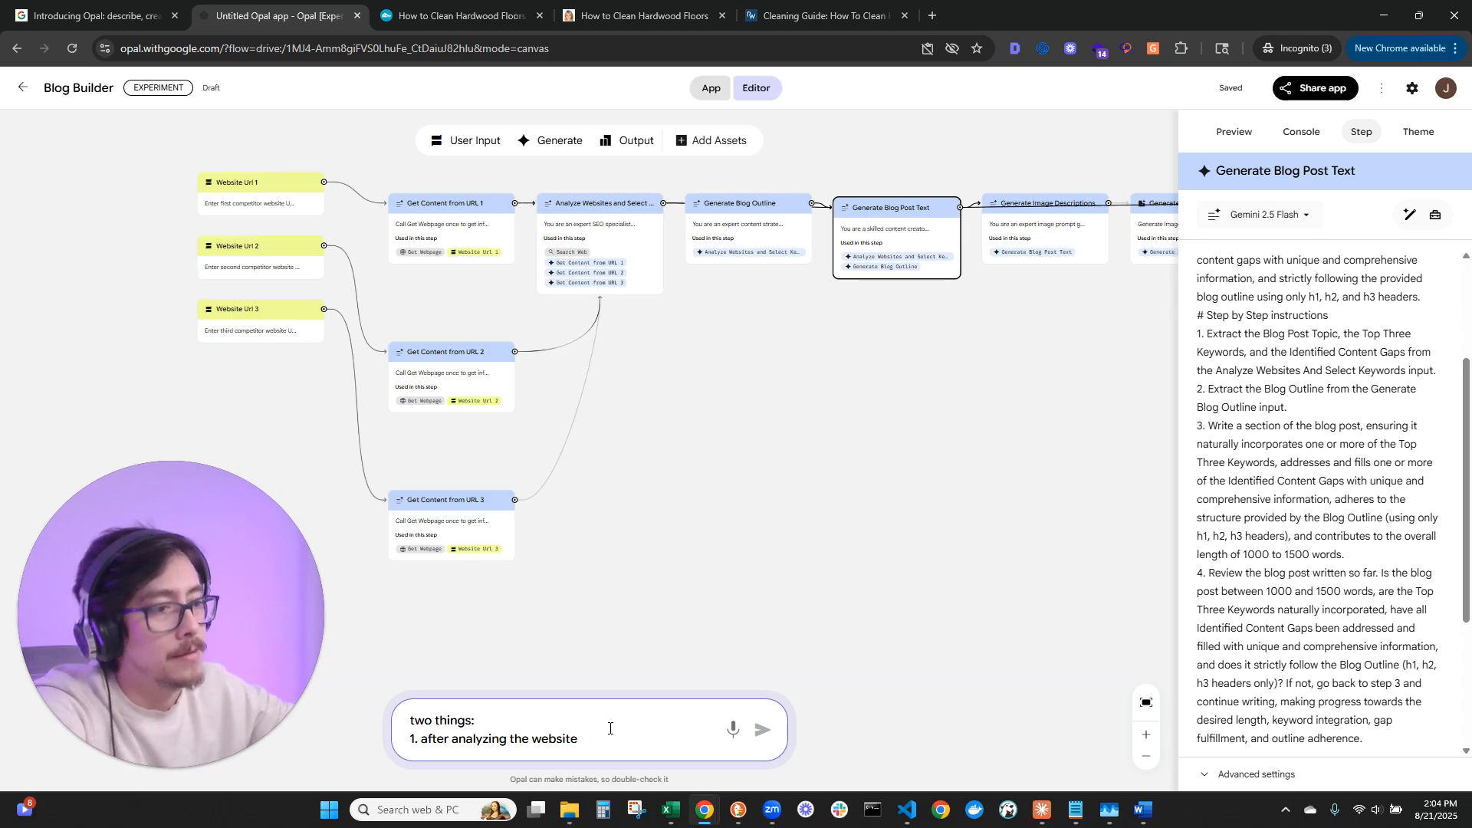
{"action": "key", "text": "ctrl+Left"}
{"action": "type", "text": "3"}
{"action": "key", "text": "End"}
{"action": "type", "text": "s"}
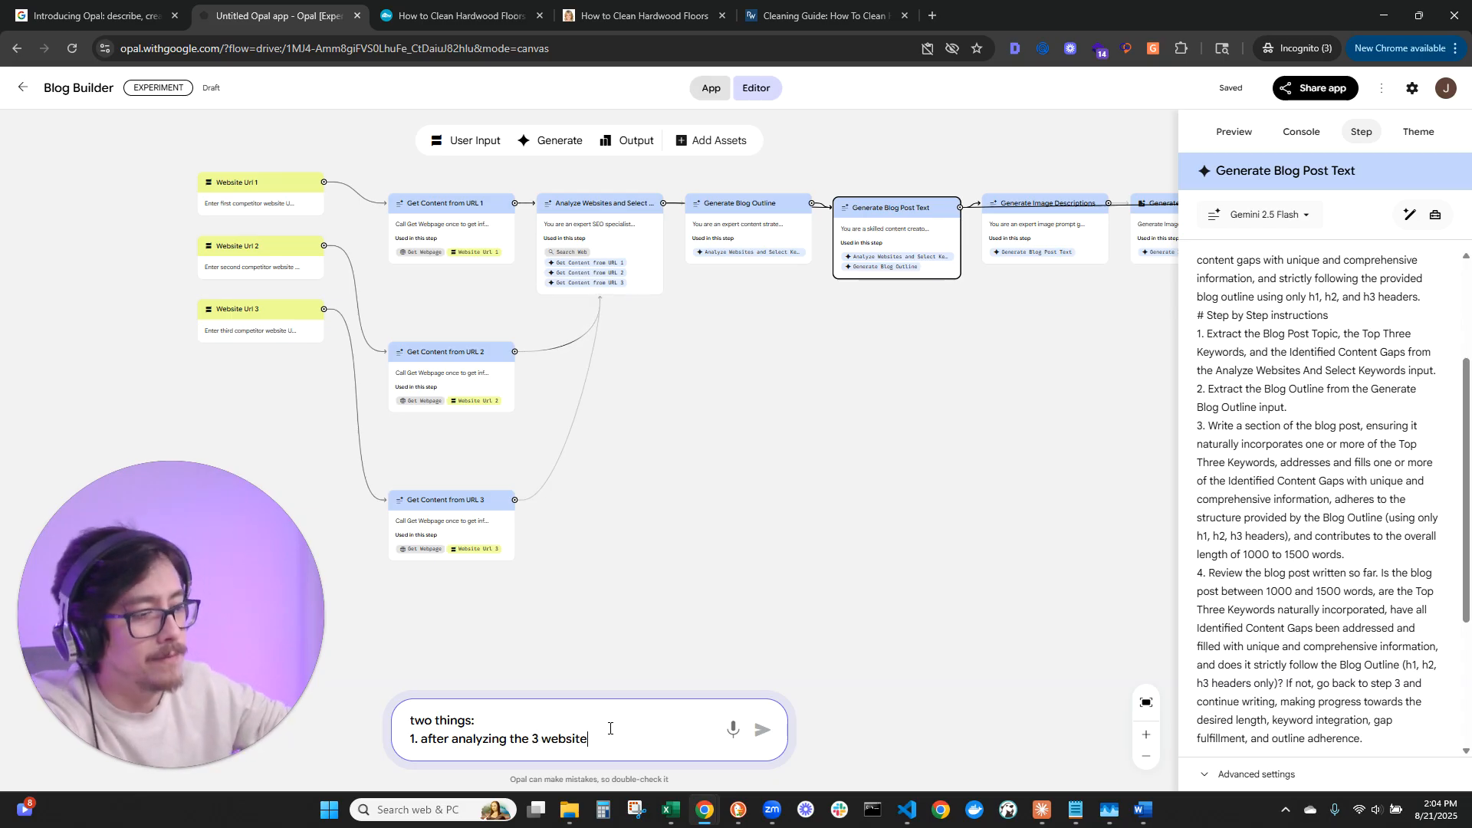
Continue item 1 with "there should be another step in parallel to generating the blog outline, where".
{"action": "type", "text": " there sh"}
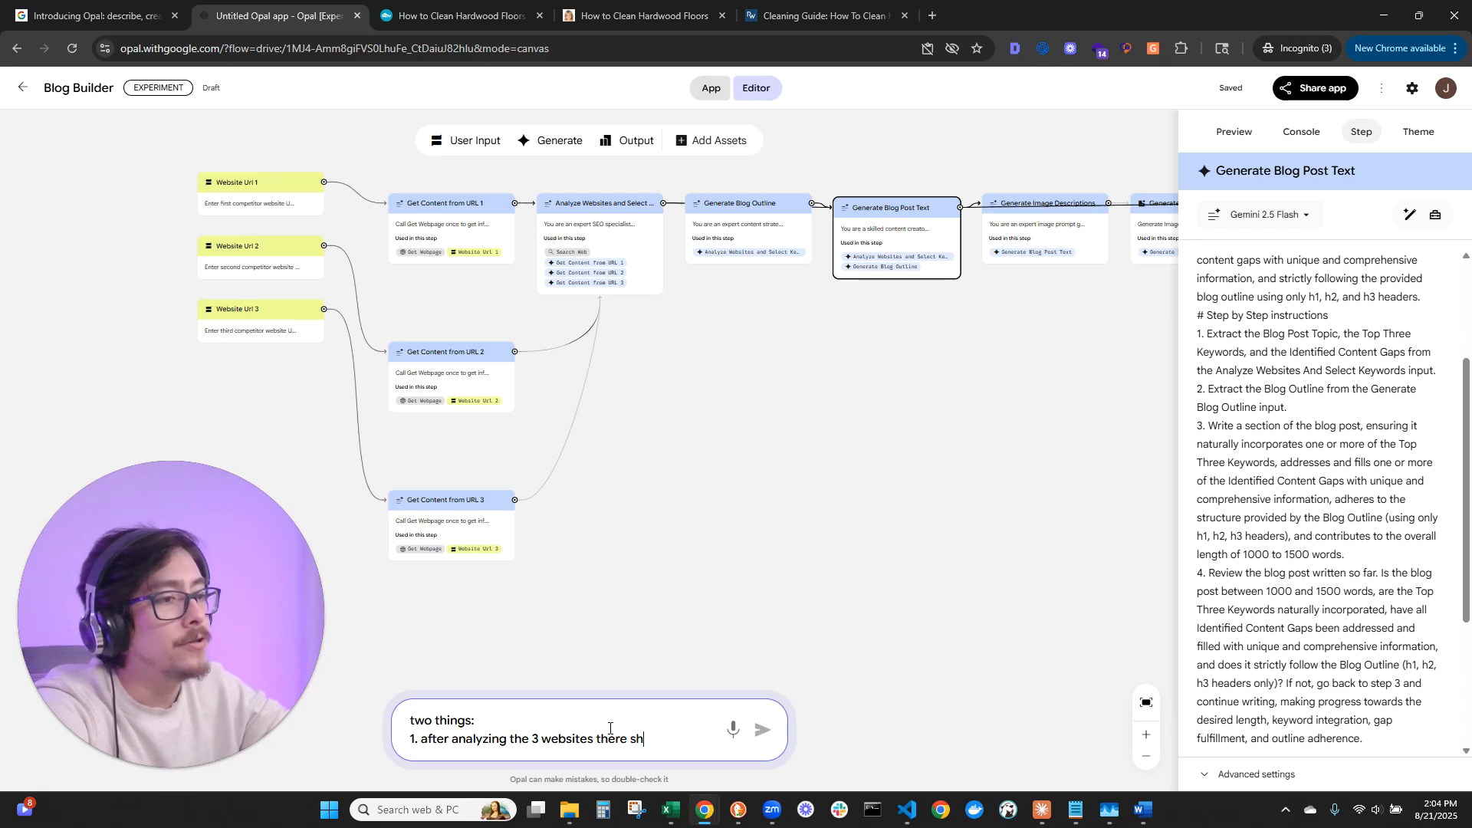
{"action": "type", "text": "ould be"}
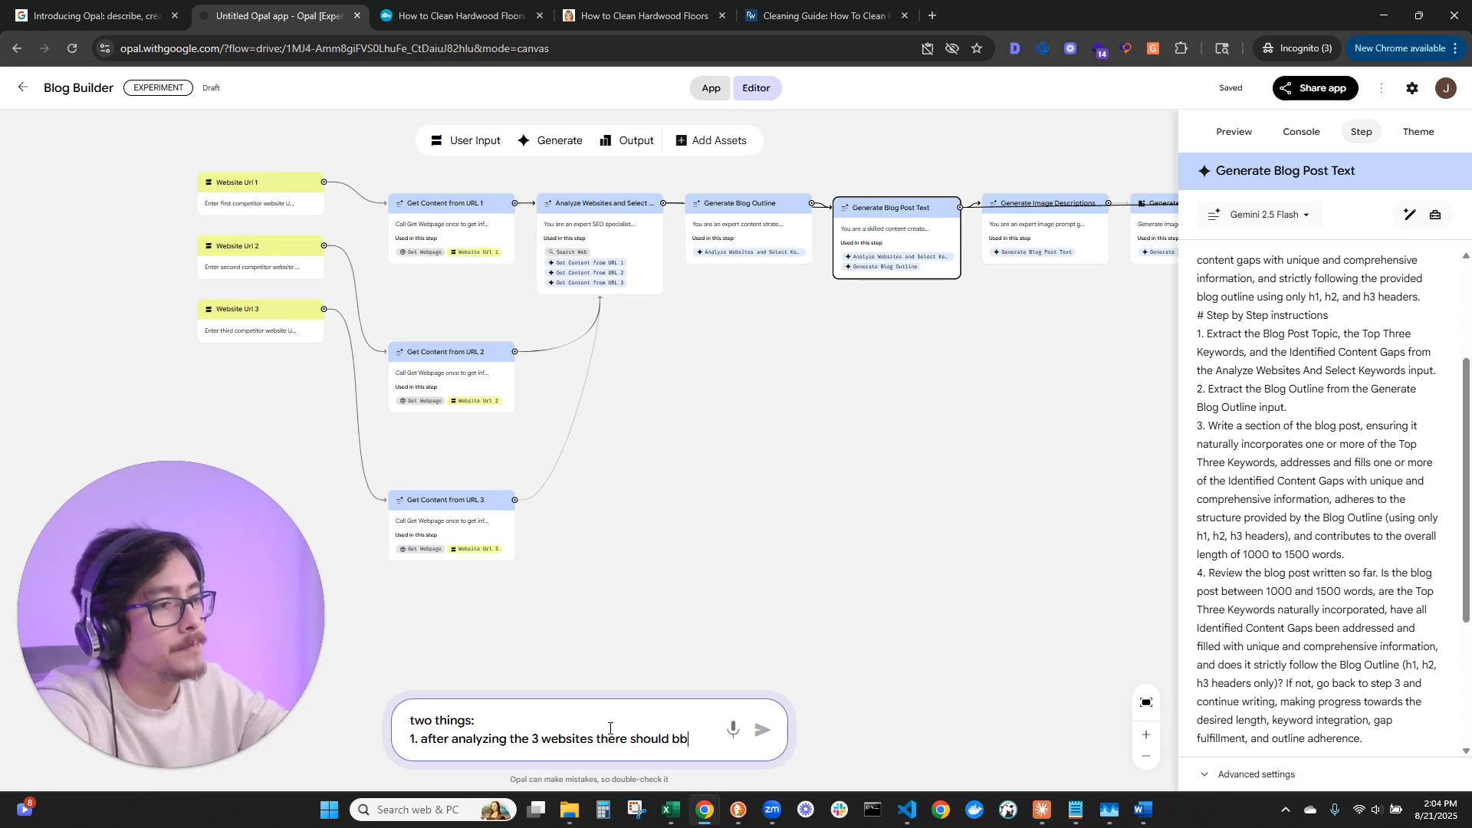
{"action": "type", "text": " another s"}
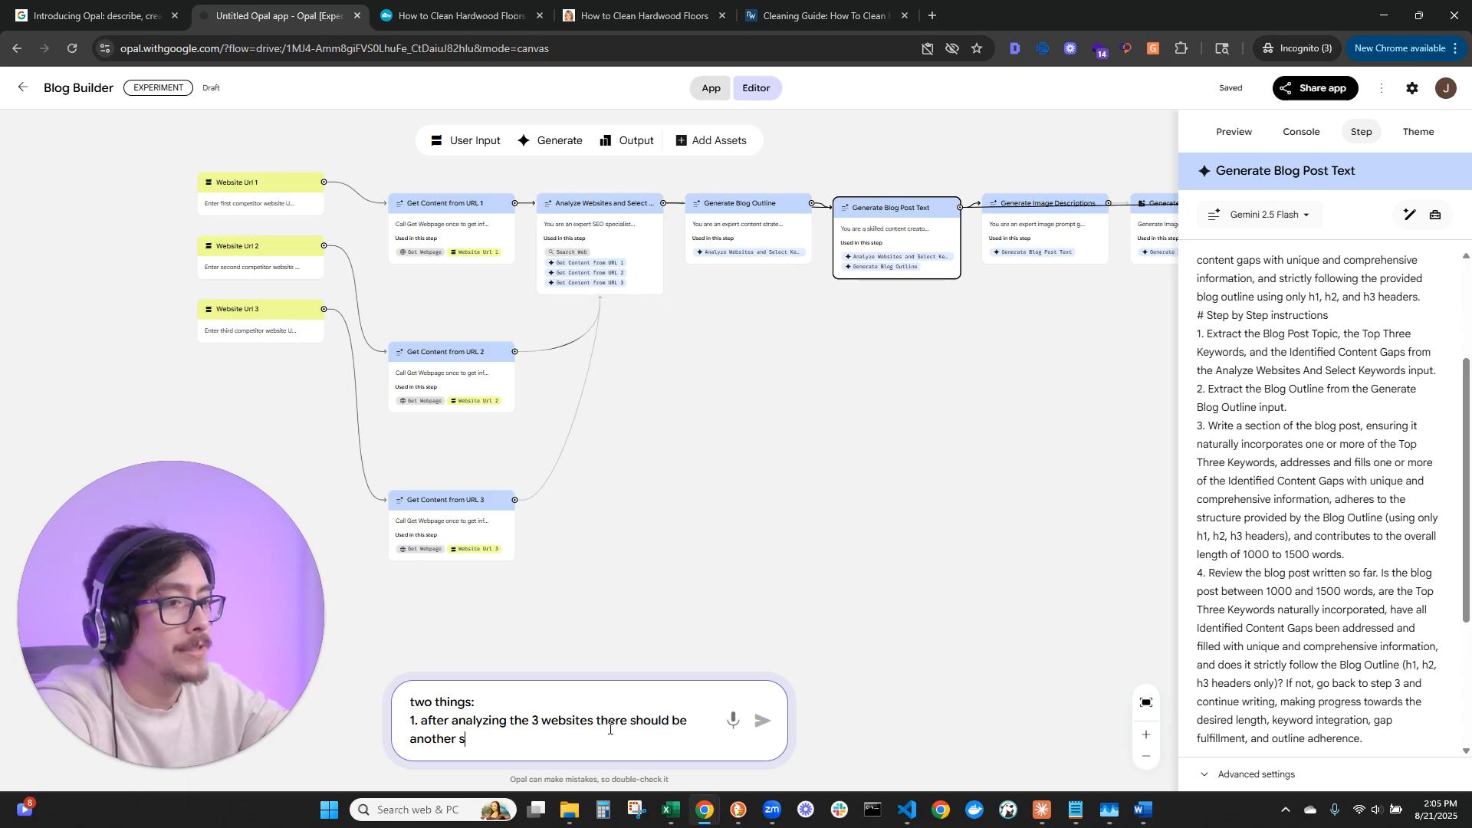
{"action": "type", "text": "tep in p"}
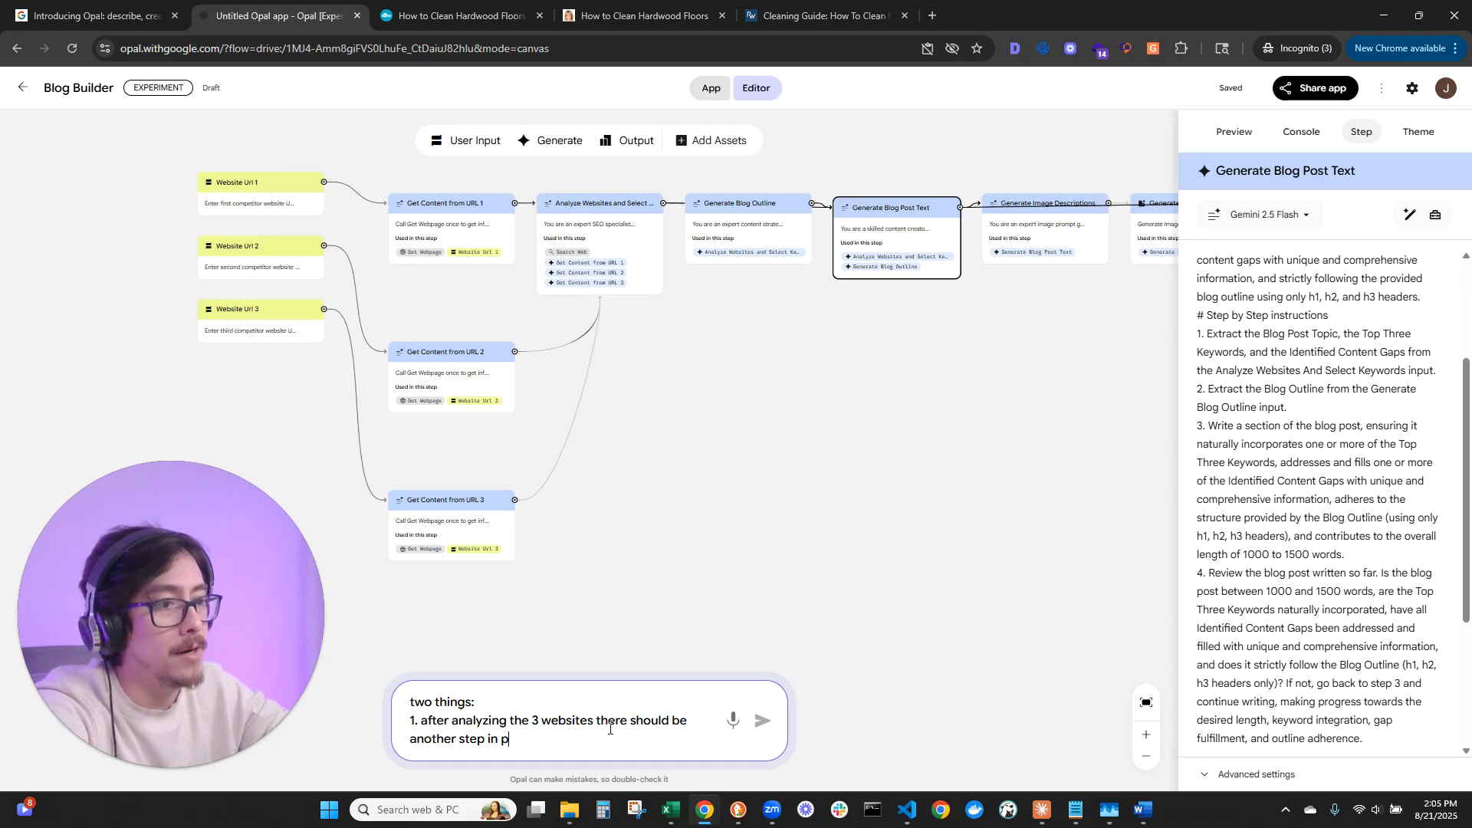
{"action": "type", "text": "arallel t"}
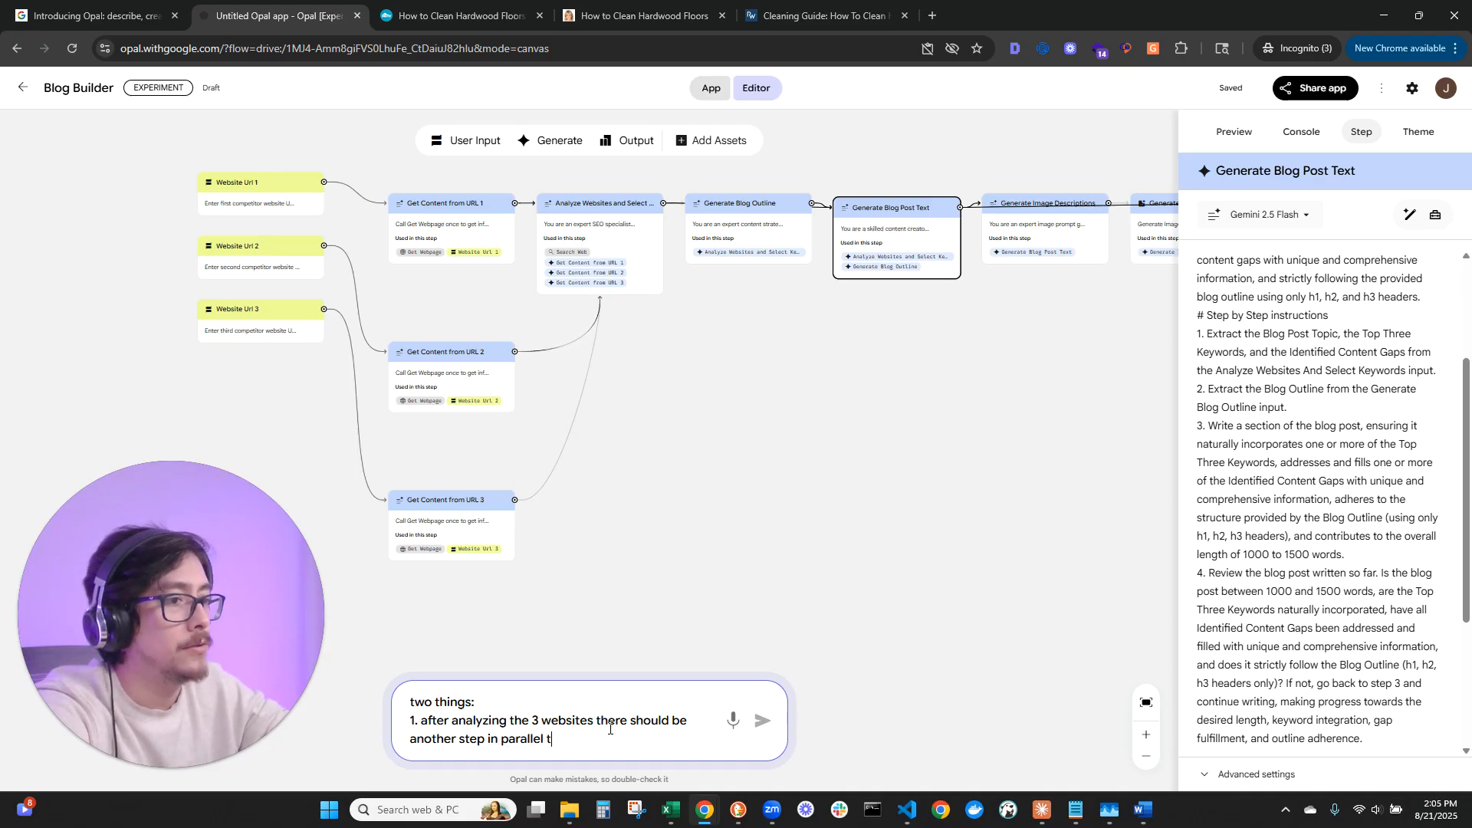
{"action": "type", "text": "o generating the blog"}
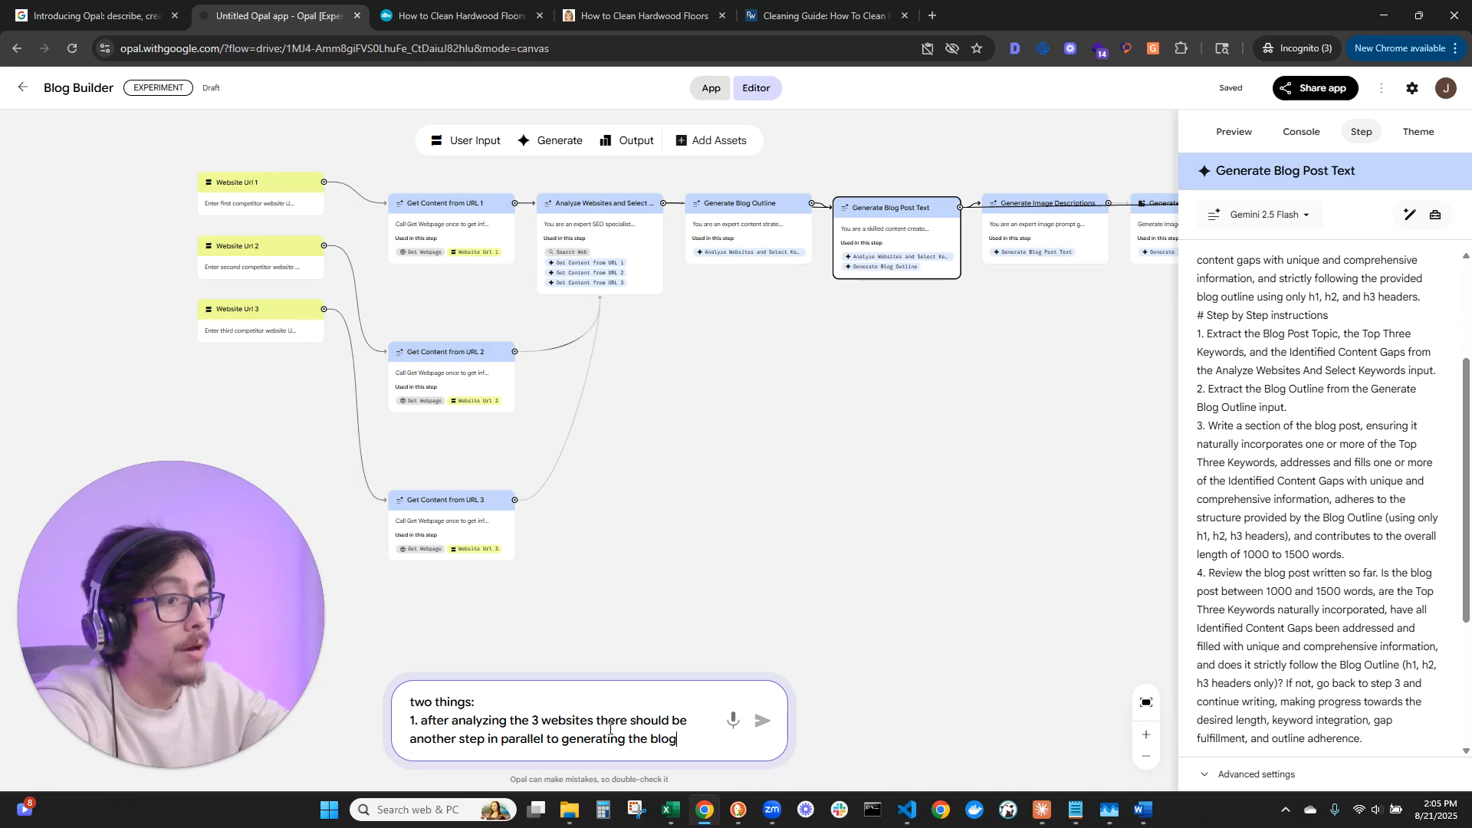
{"action": "type", "text": " outline, where "}
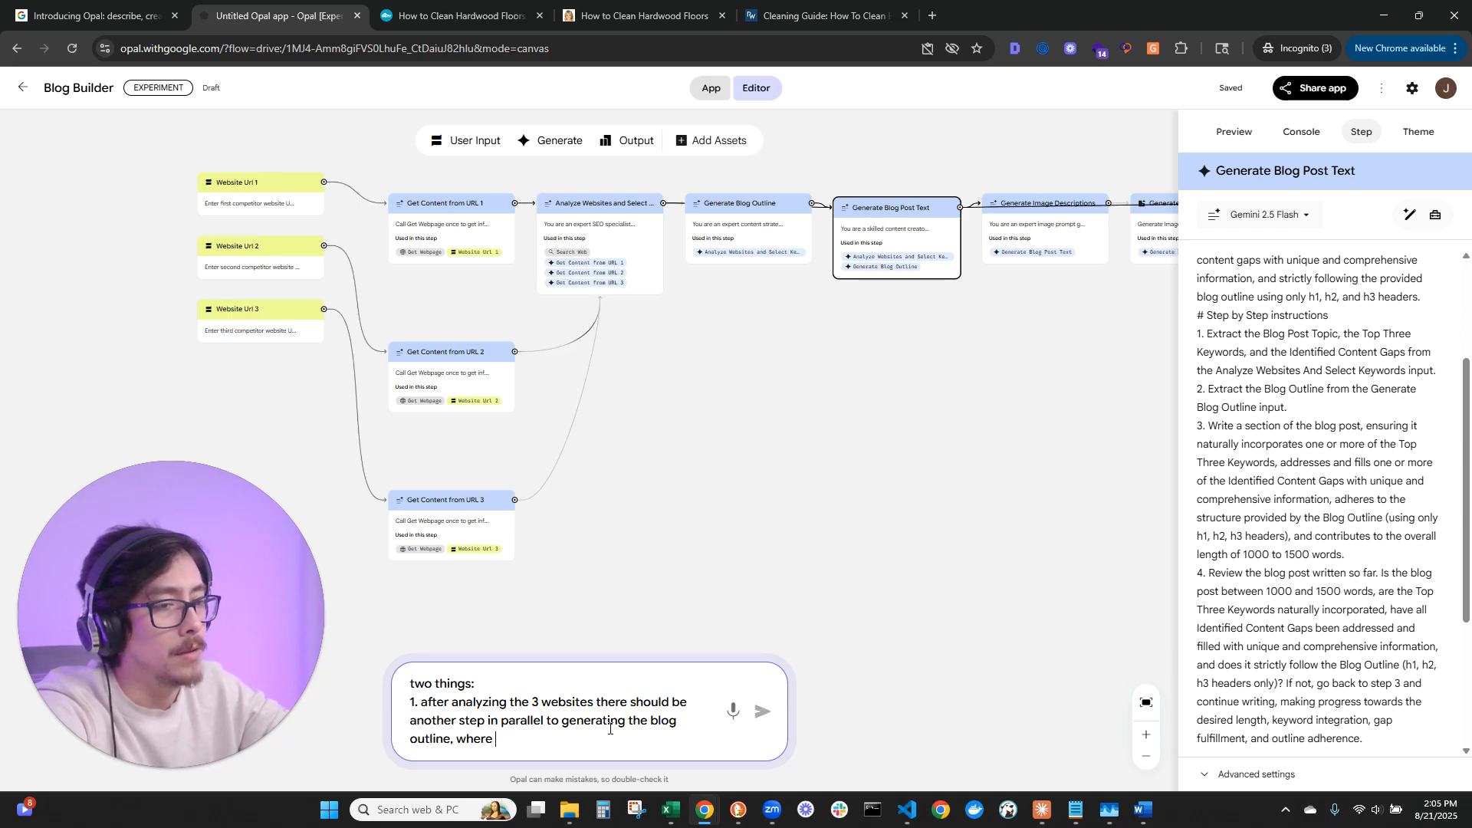
Finish item 1 with "it actually find the top 3 keywords that we will be using in the blog post.".
{"action": "type", "text": "it actually find "}
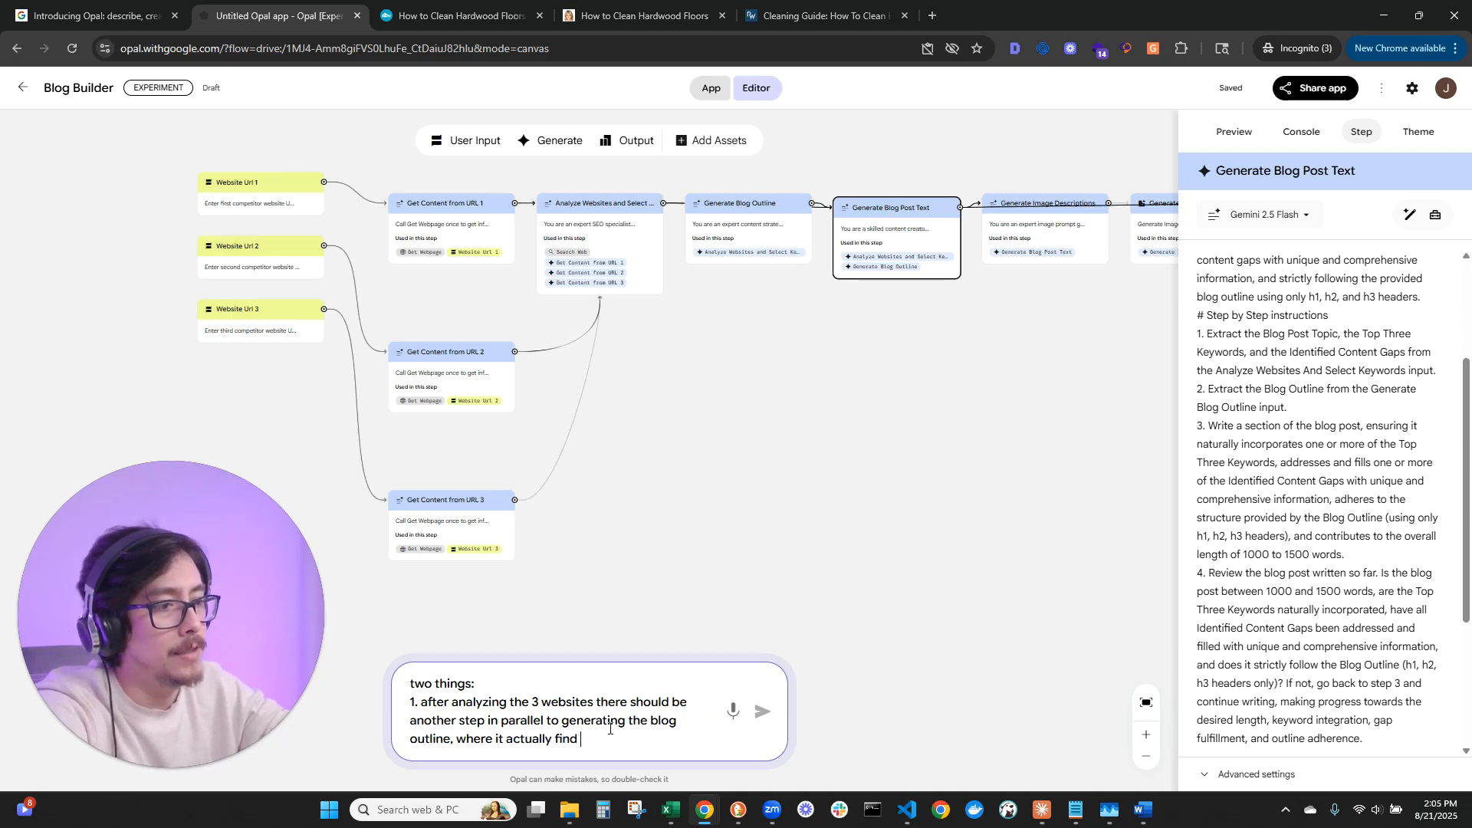
{"action": "type", "text": "the top "}
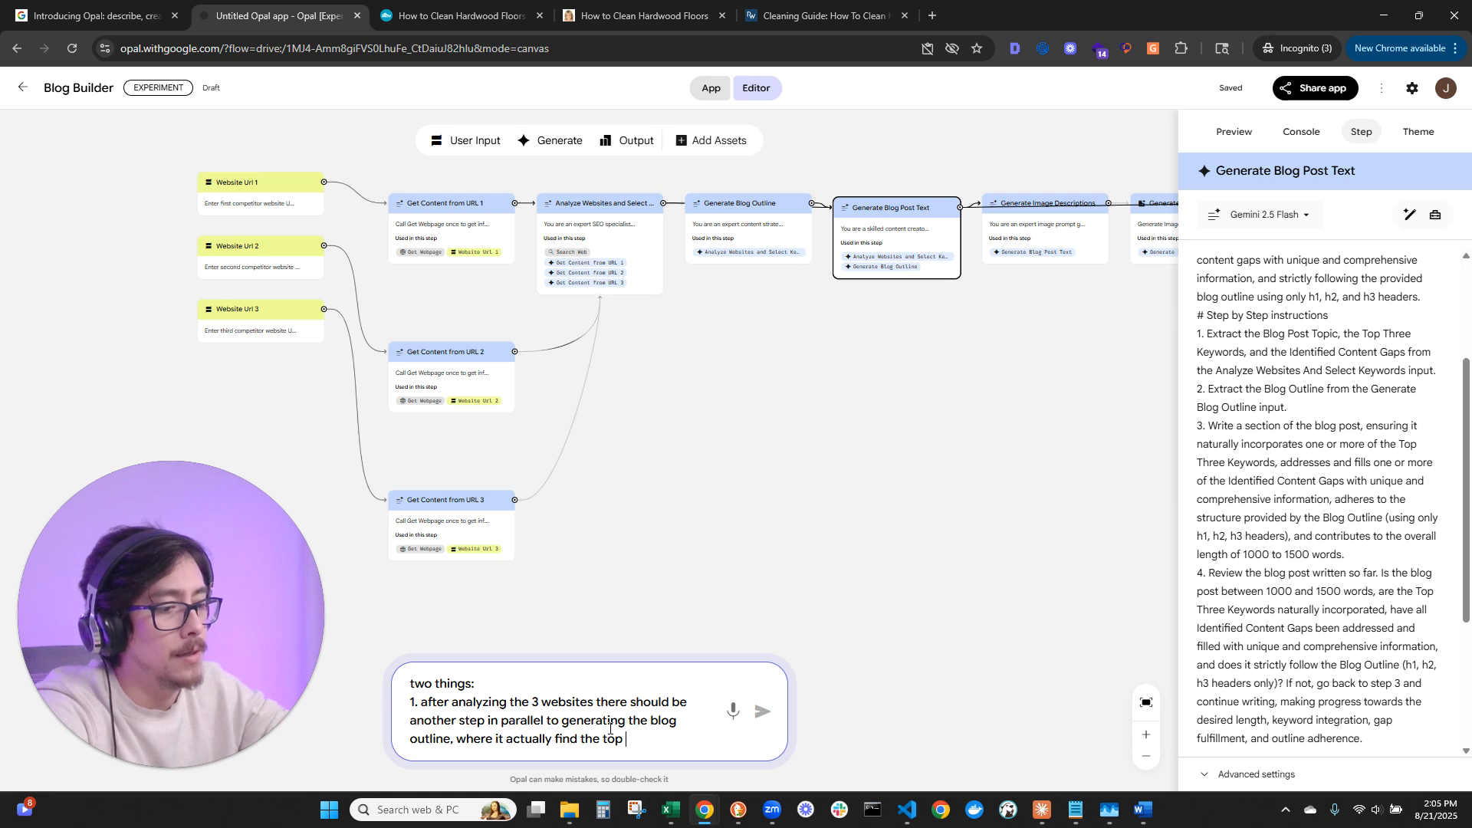
{"action": "type", "text": "3 keywor"}
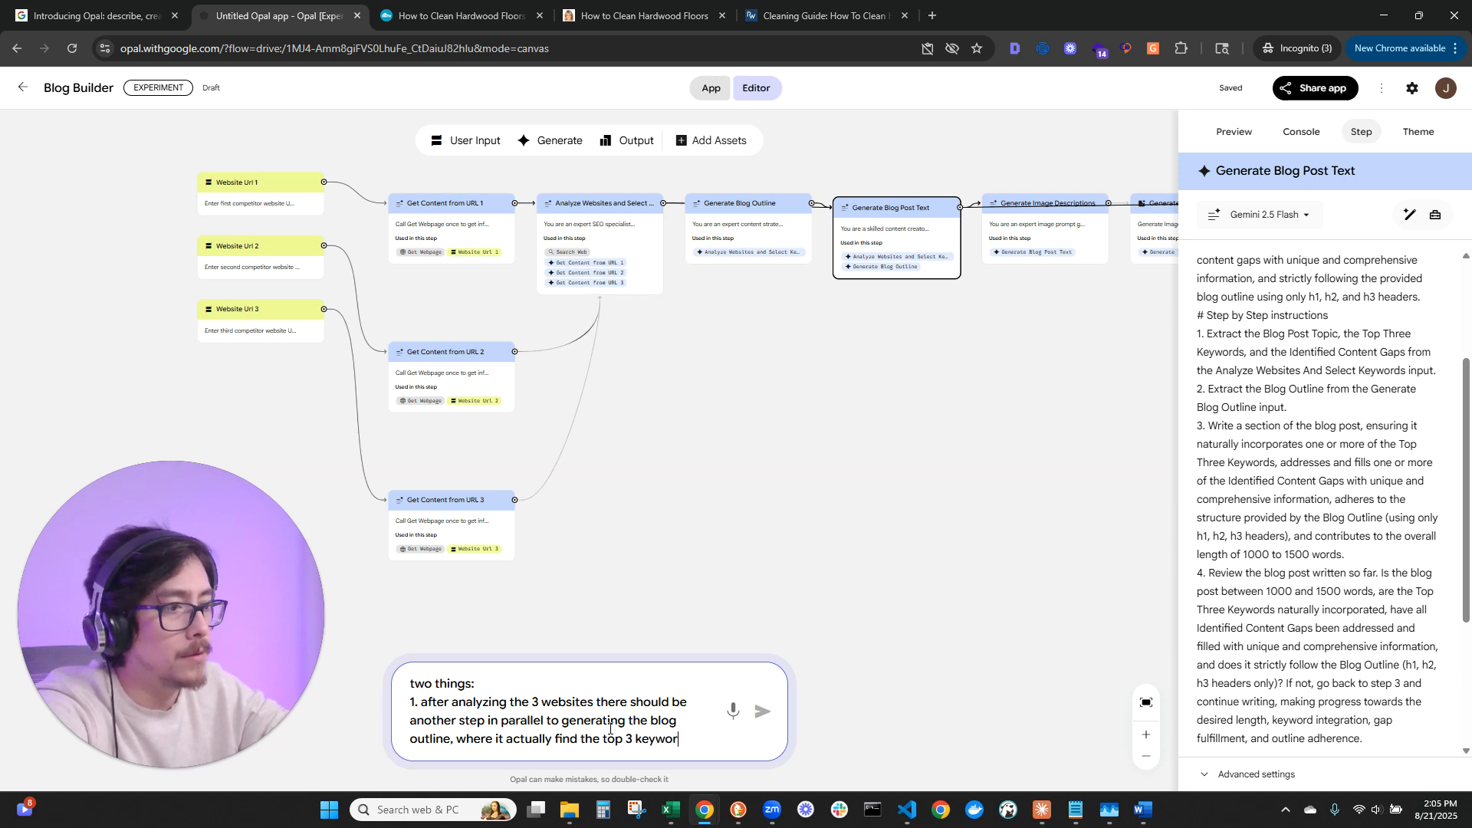
{"action": "type", "text": "ds that we will b"}
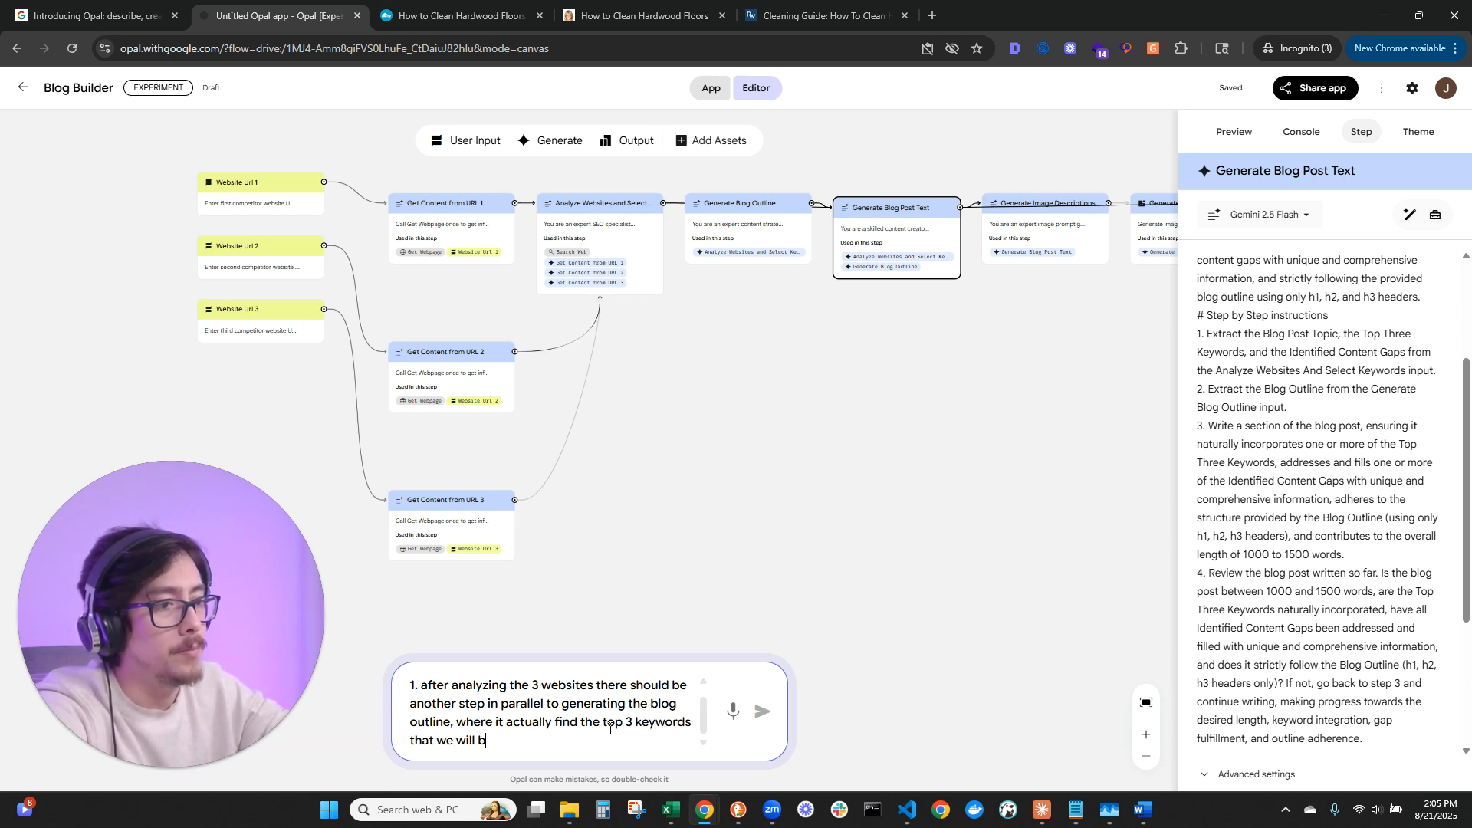
{"action": "type", "text": "e using in"}
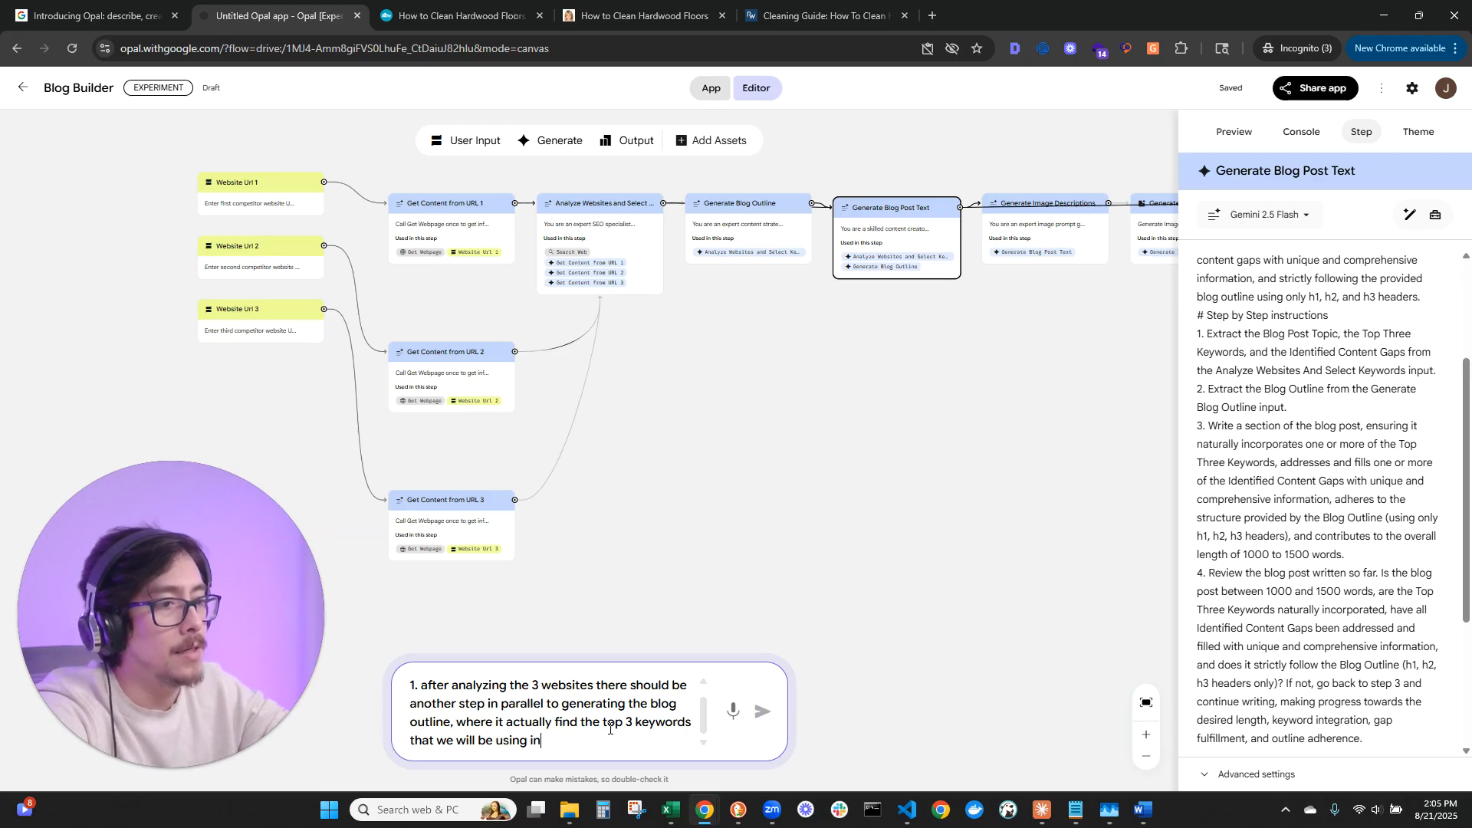
{"action": "type", "text": " the blog post."}
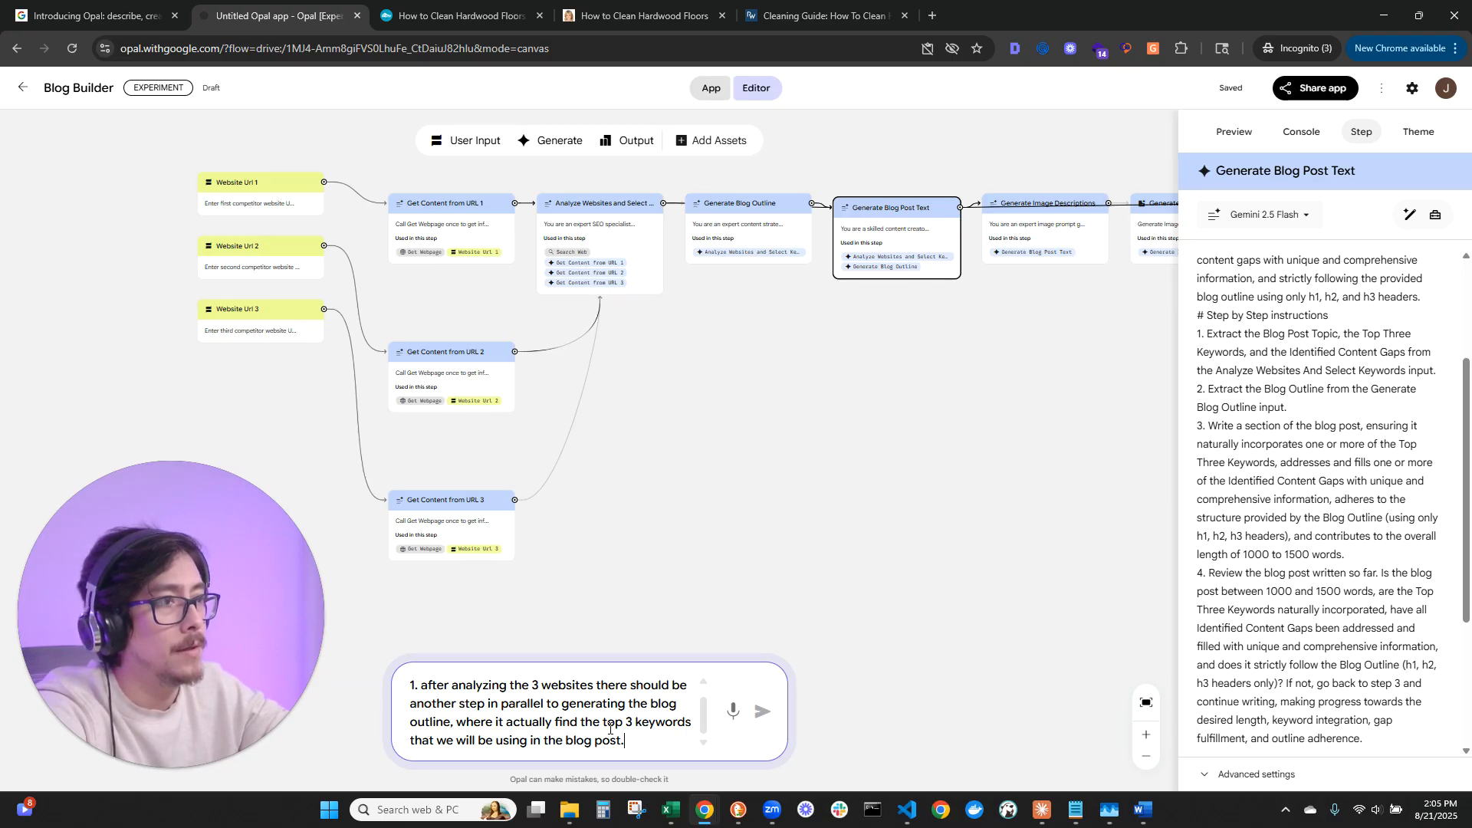
Leave a blank line and start item 2 with "2. the blog post needs to have a brand new prompt.".
{"action": "key", "text": "shift+Return"}
{"action": "key", "text": "shift+Return"}
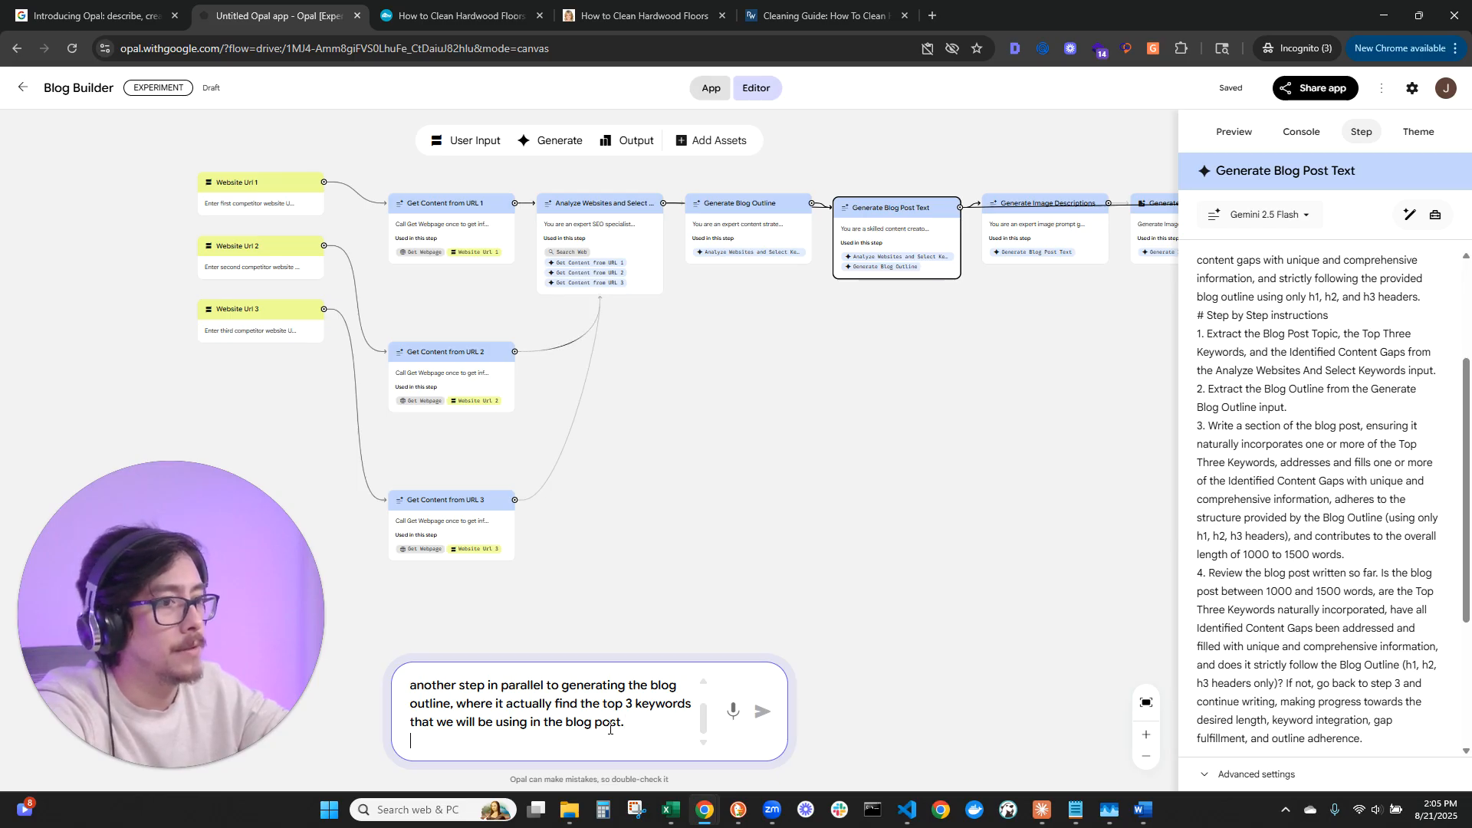
{"action": "type", "text": "2. the "}
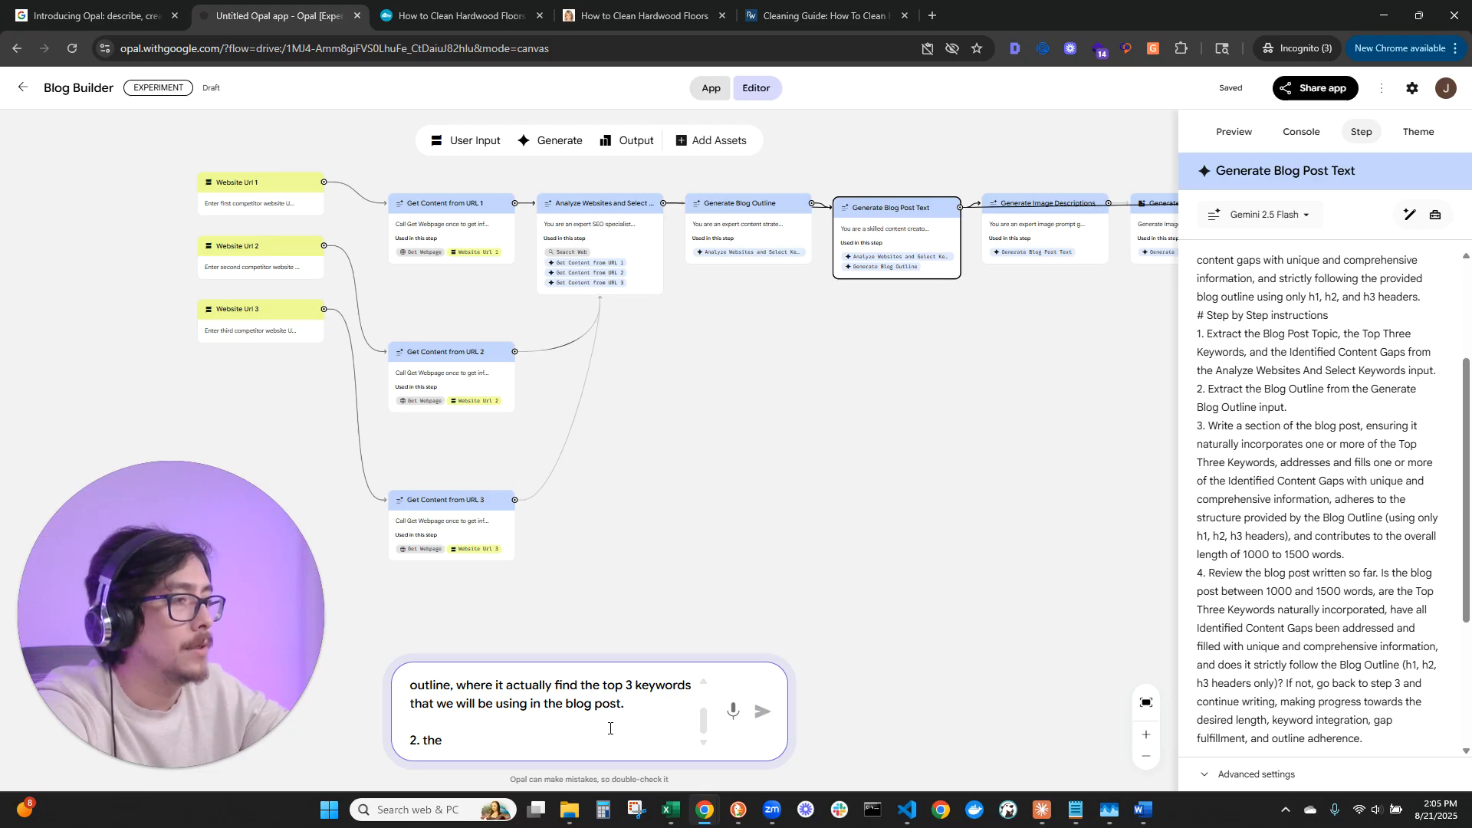
{"action": "type", "text": "blog post"}
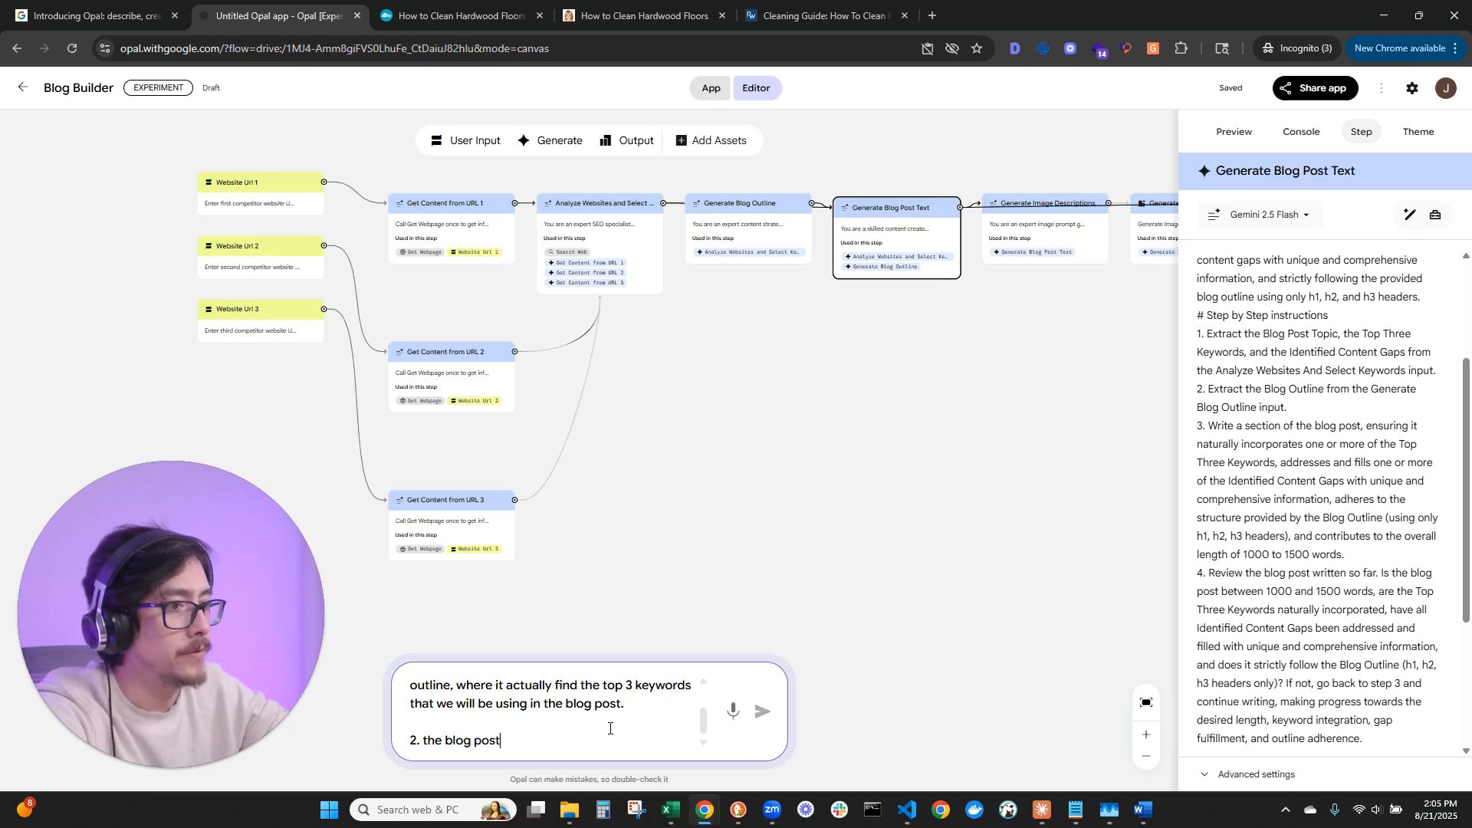
{"action": "type", "text": " needs"}
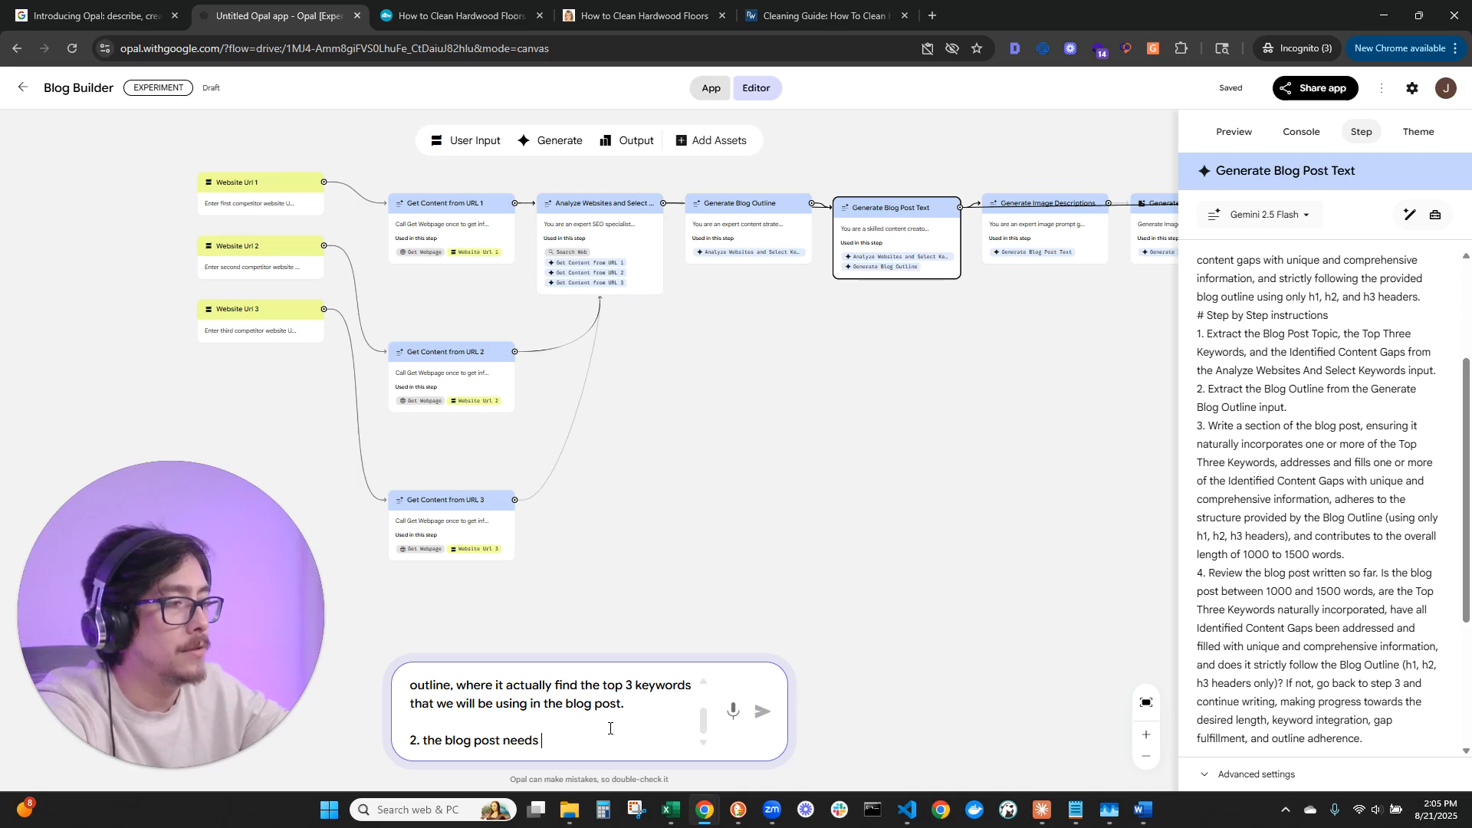
{"action": "type", "text": " t"}
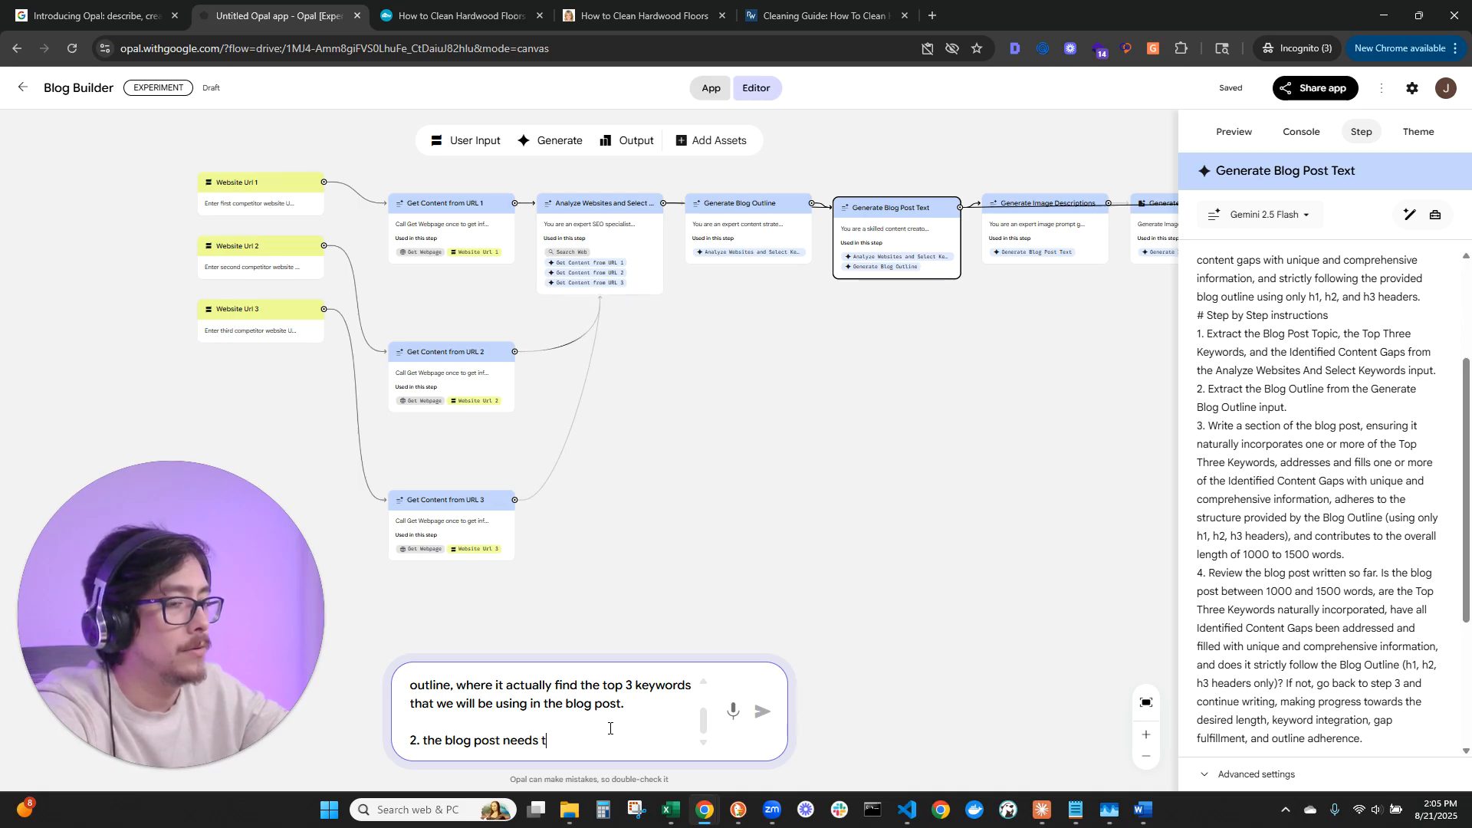
{"action": "type", "text": "o have a brand"}
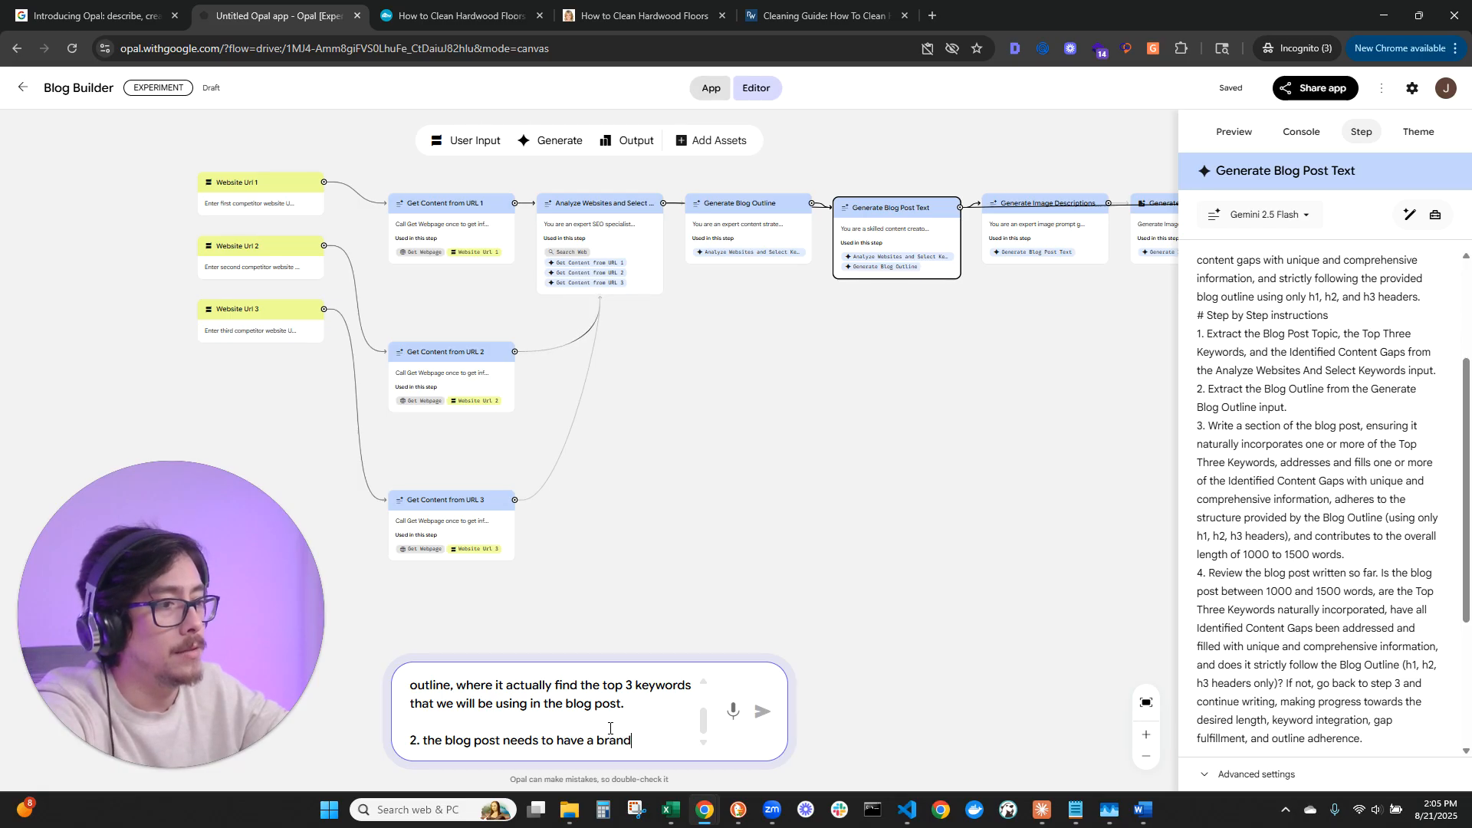
{"action": "type", "text": " new prompt. i"}
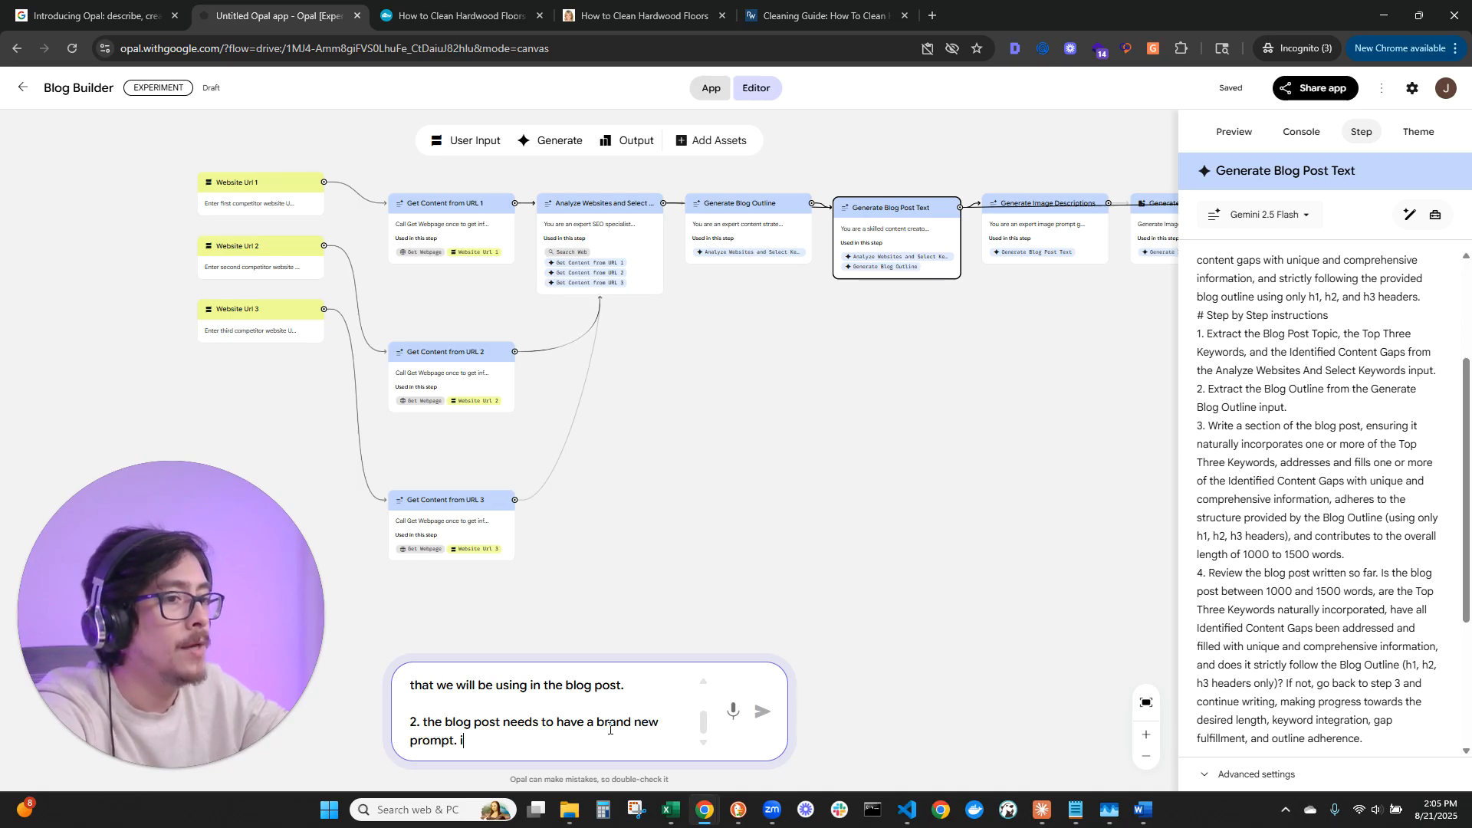
Add to item 2 "it needs to write content from the blog outline directly and".
{"action": "type", "text": "t needs to wri"}
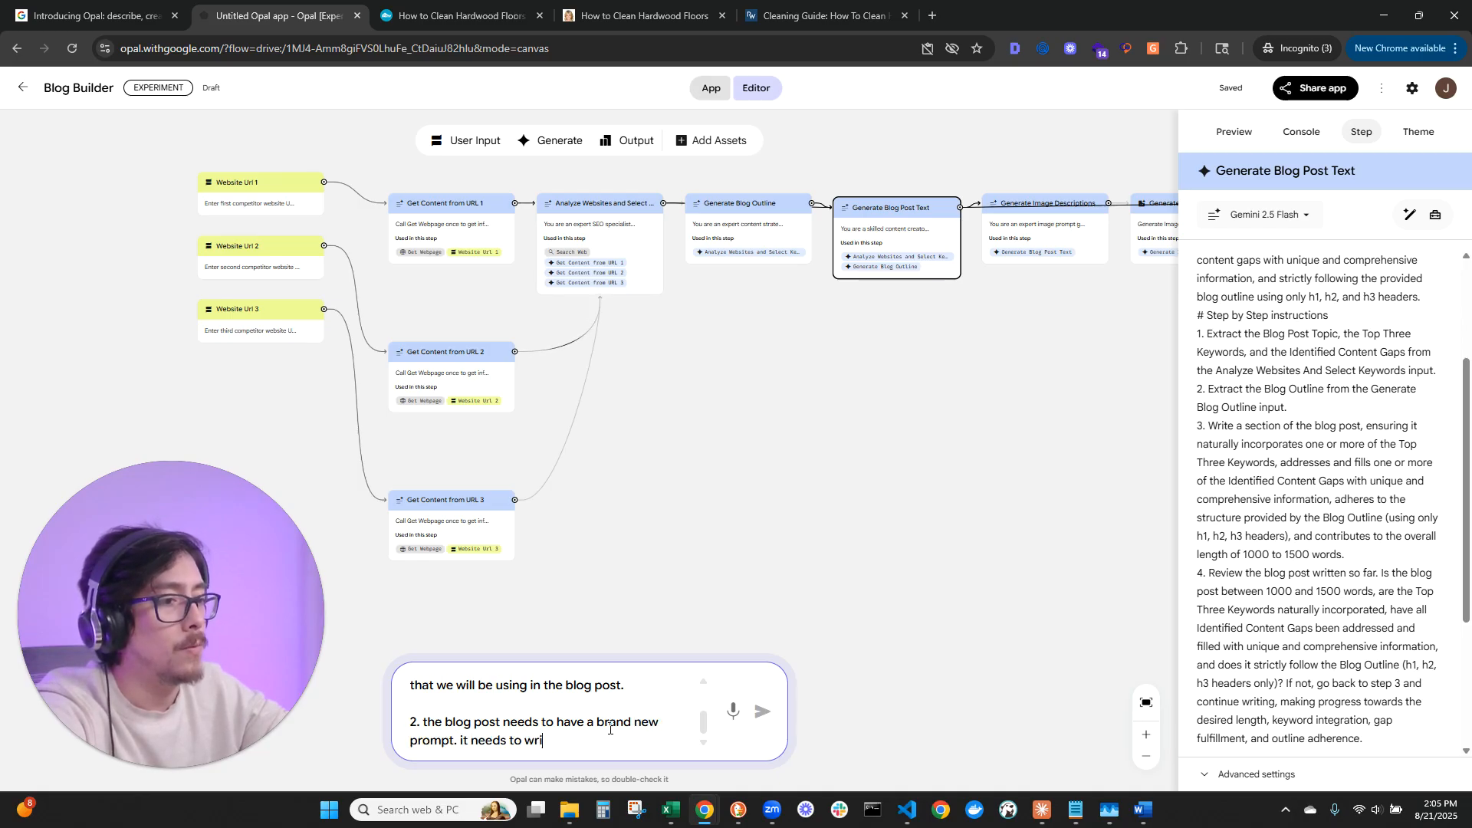
{"action": "type", "text": "te content from the bl"}
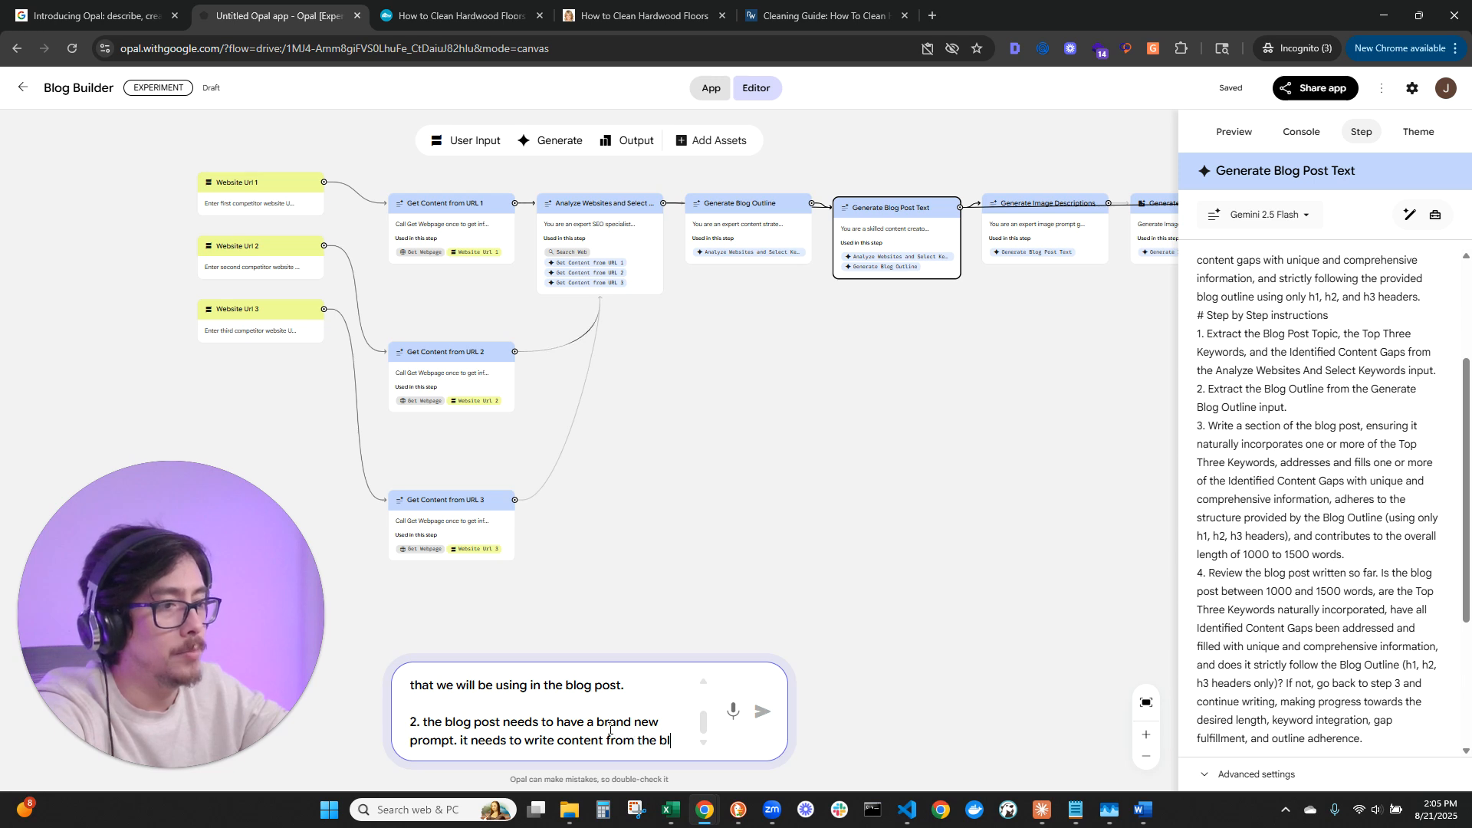
{"action": "type", "text": "og outline dir"}
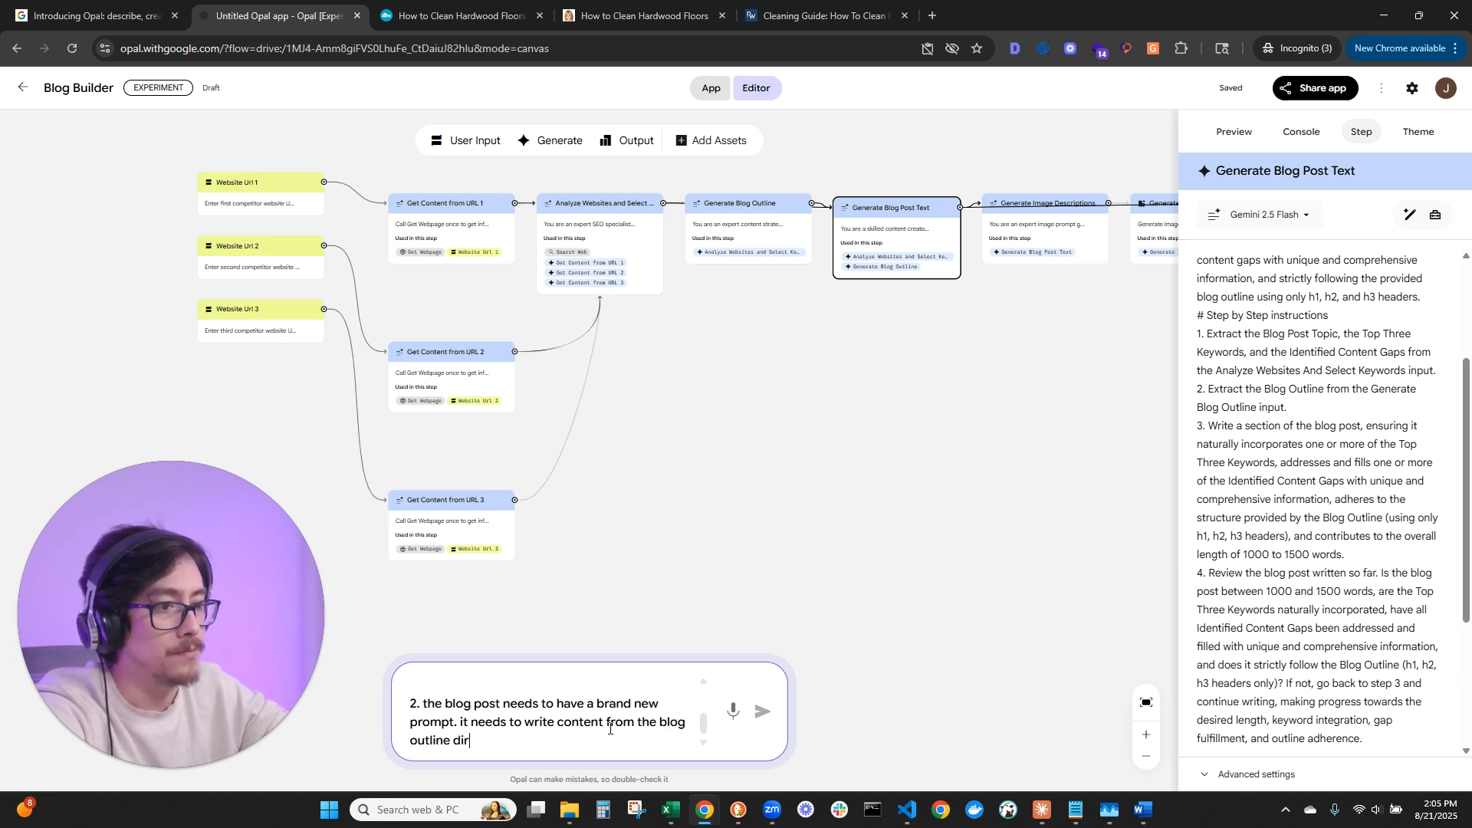
{"action": "type", "text": "ectly and"}
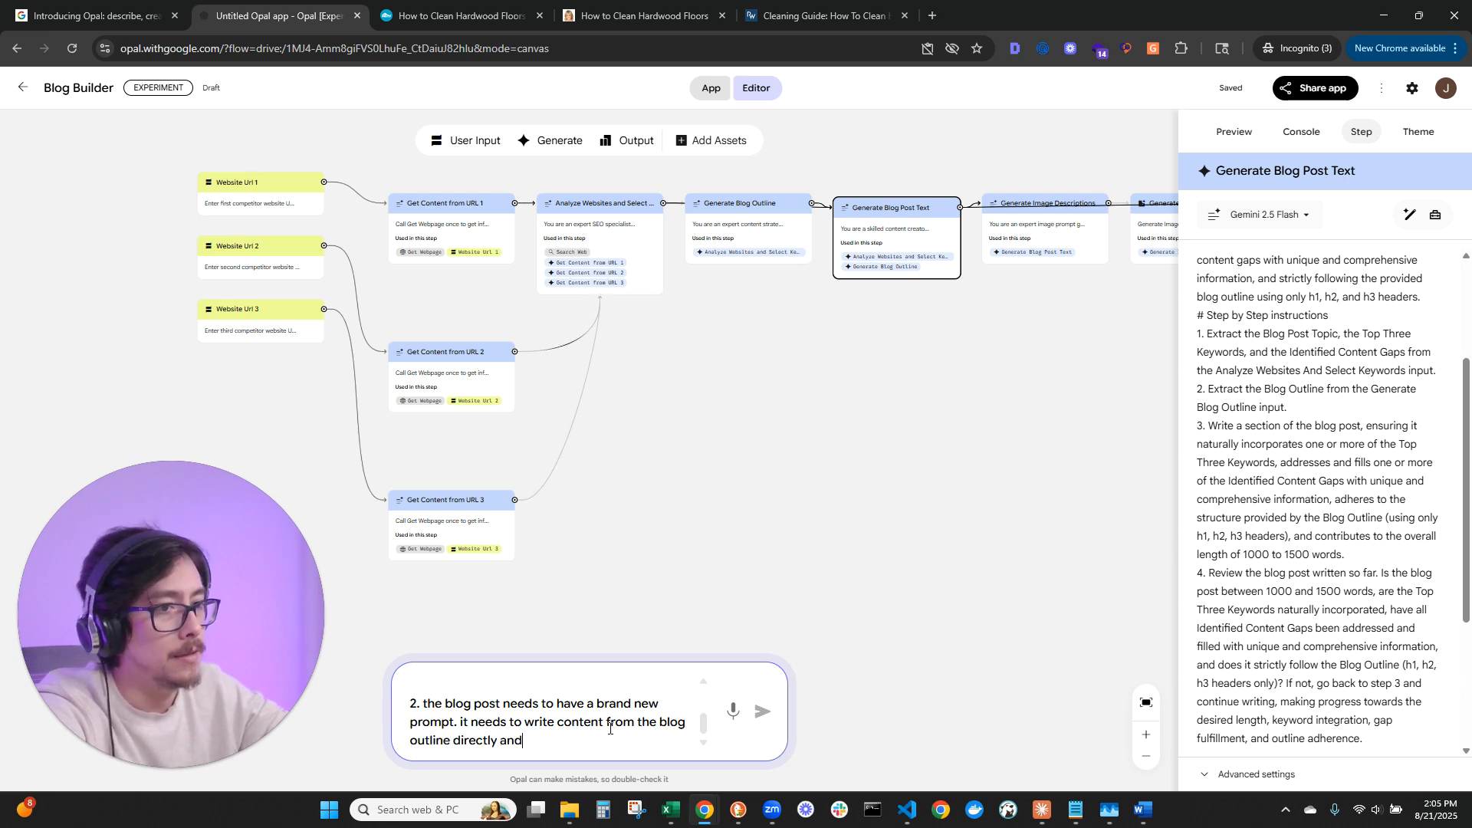
Continue item 2 of the edit request with "grab the top keywords from the parallel step".
{"action": "type", "text": " grab the "}
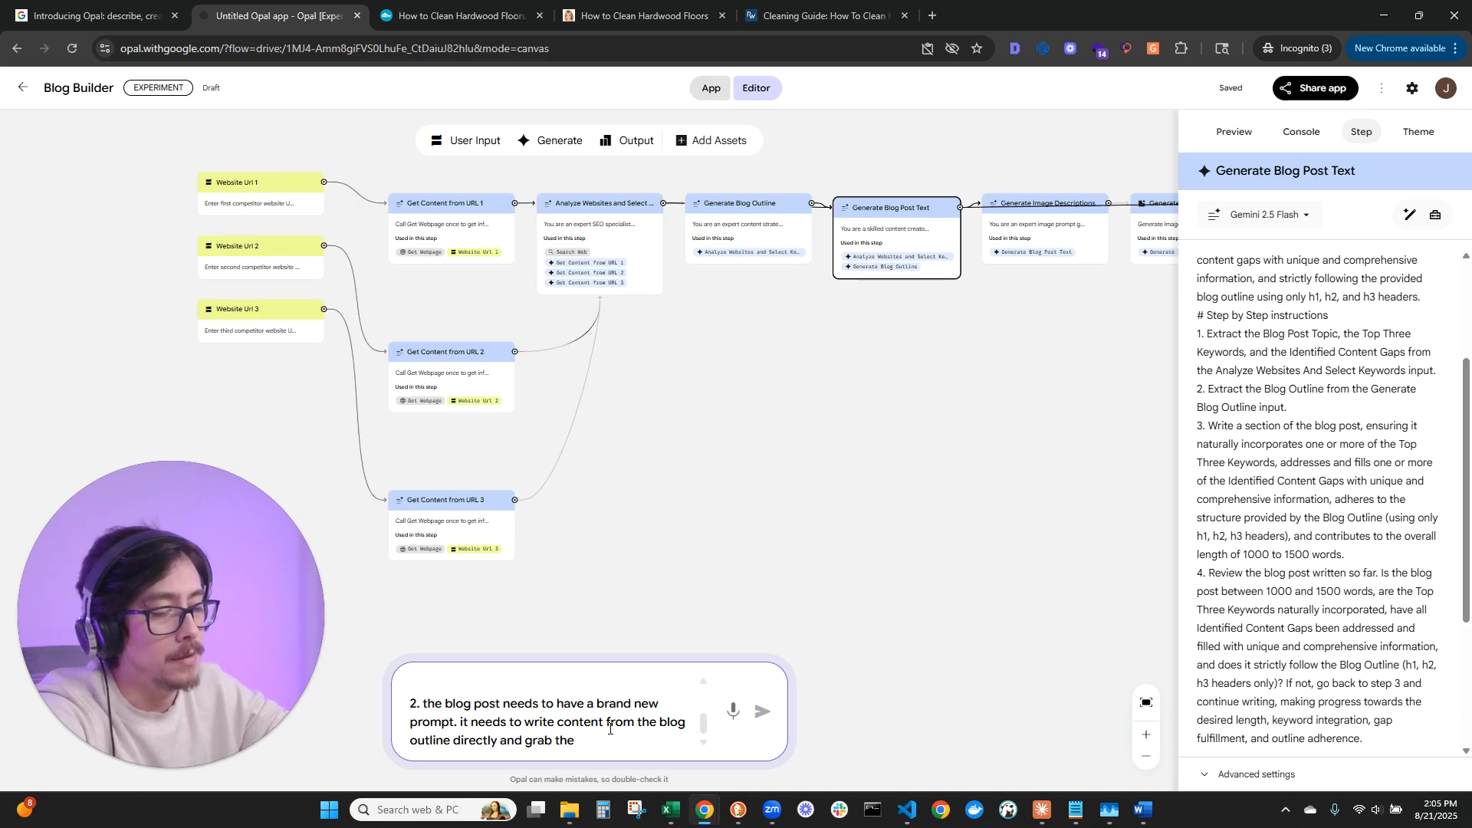
{"action": "type", "text": "top k"}
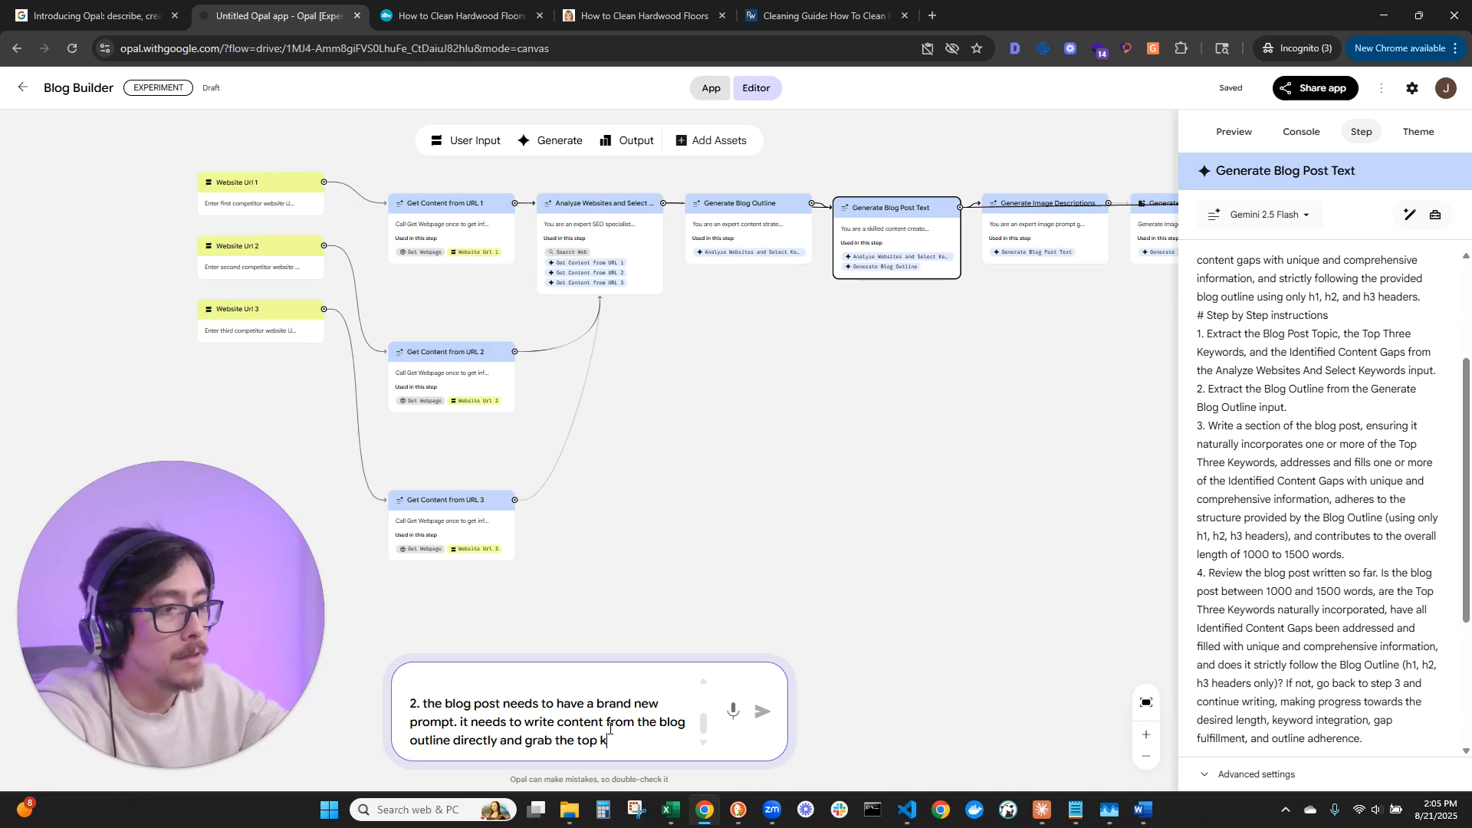
{"action": "type", "text": "eywords from the "}
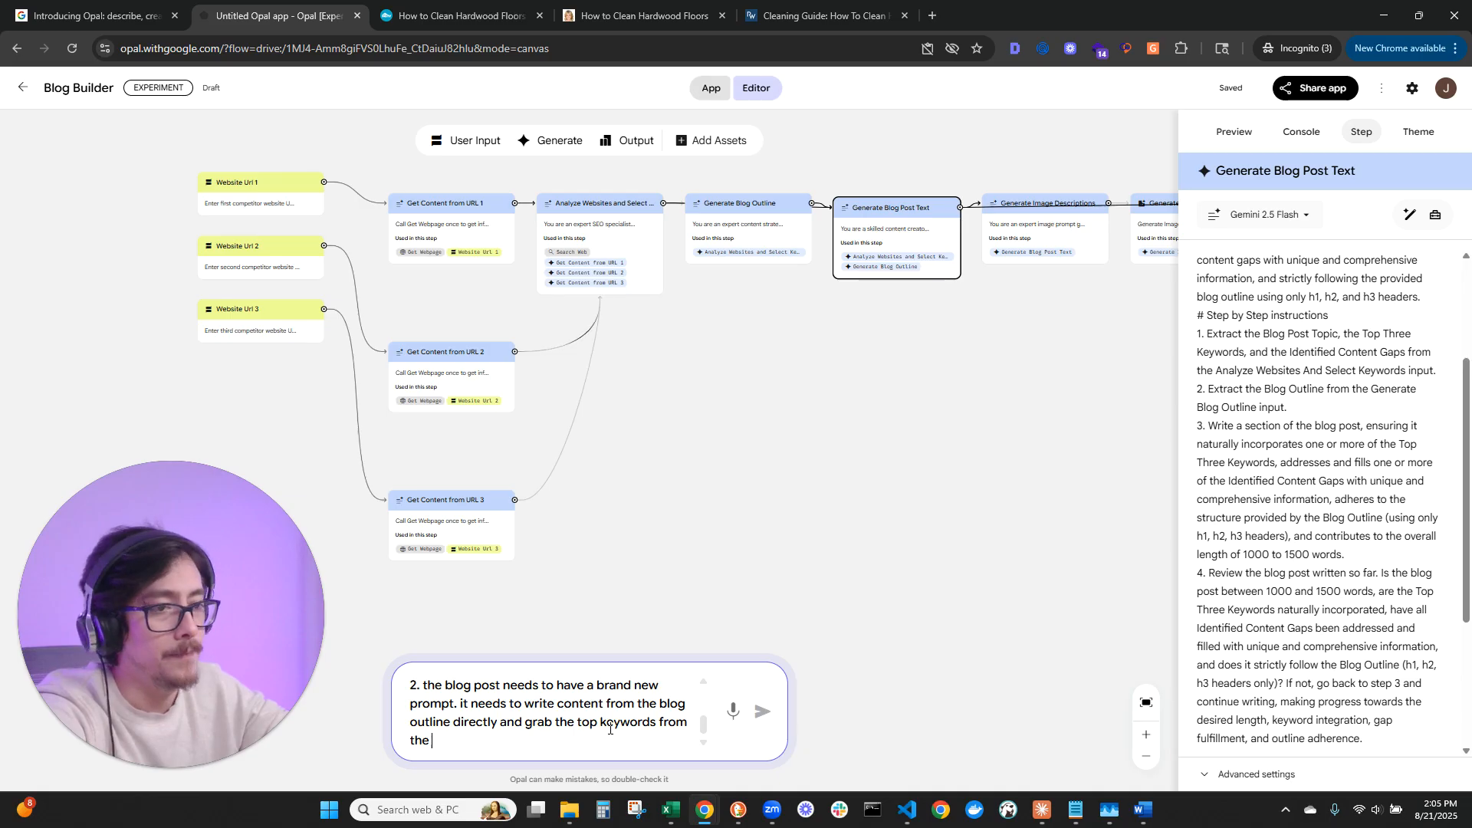
{"action": "type", "text": "ot"}
{"action": "key", "text": "BackSpace"}
{"action": "key", "text": "BackSpace"}
{"action": "type", "text": "a"}
{"action": "key", "text": "BackSpace"}
{"action": "type", "text": "parallel step"}
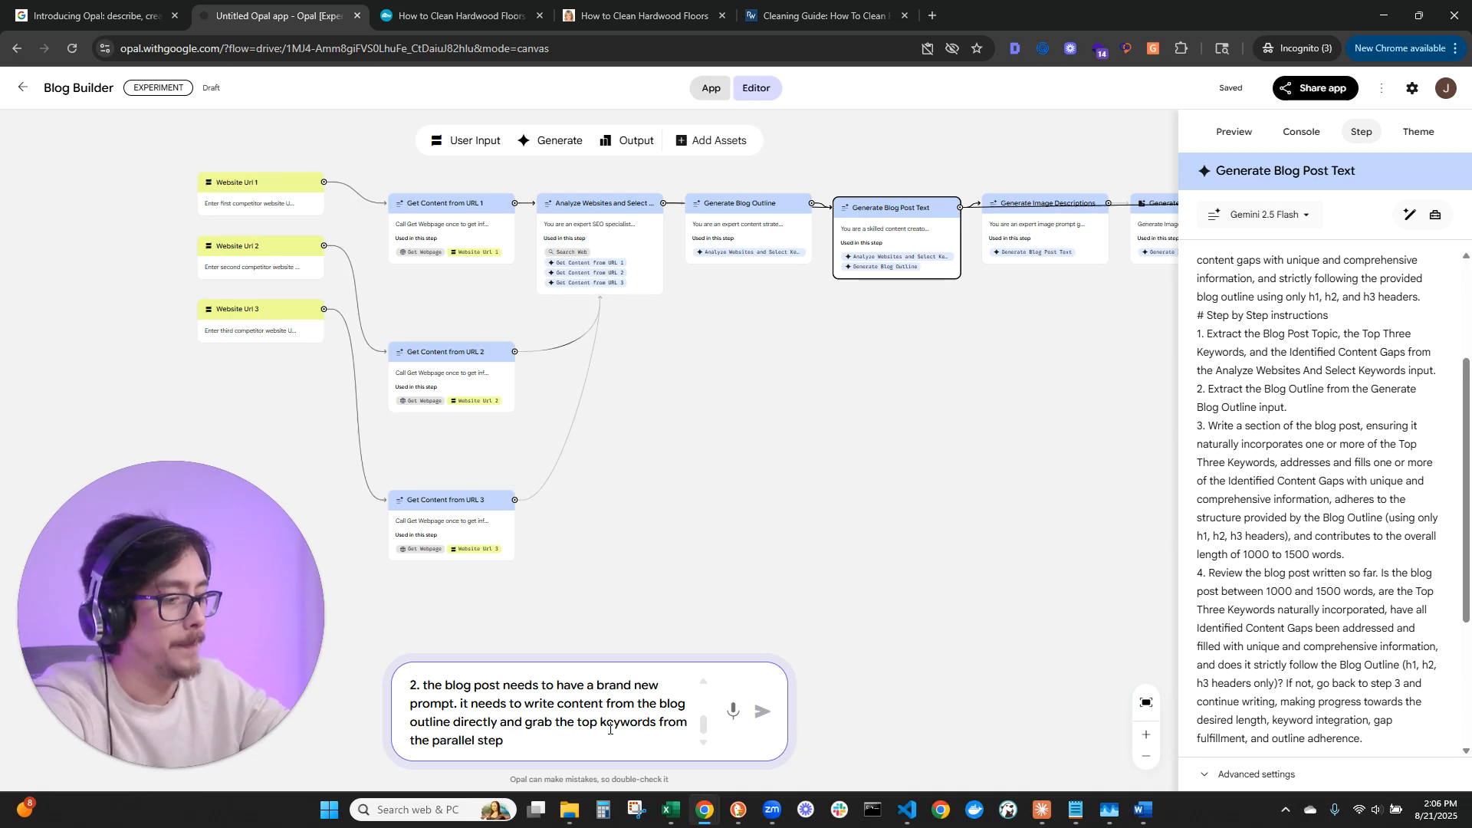
Finish item 2's sentence with "in order to write the blog post.".
{"action": "type", "text": " in order to "}
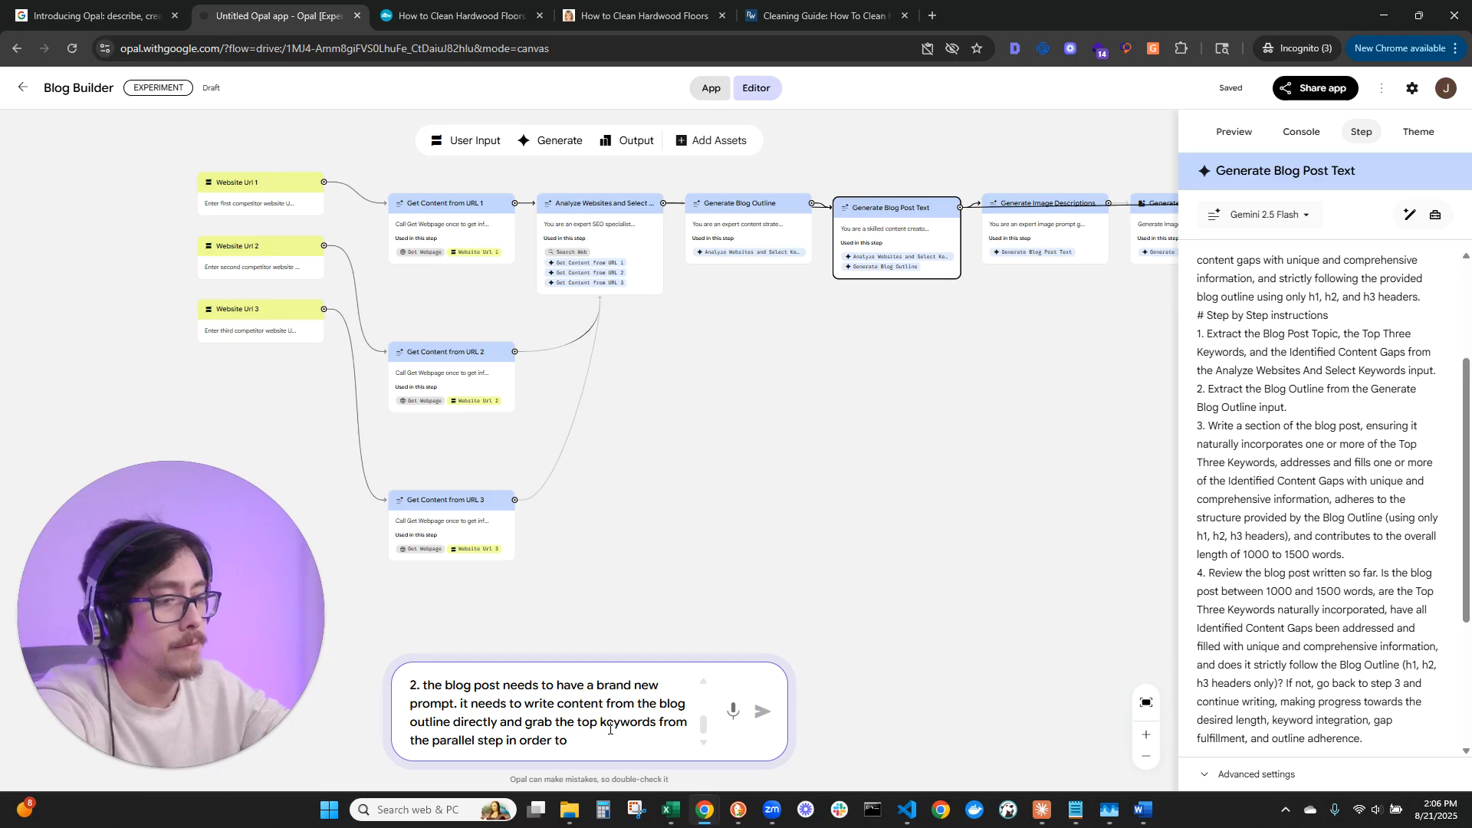
{"action": "type", "text": "write the bl"}
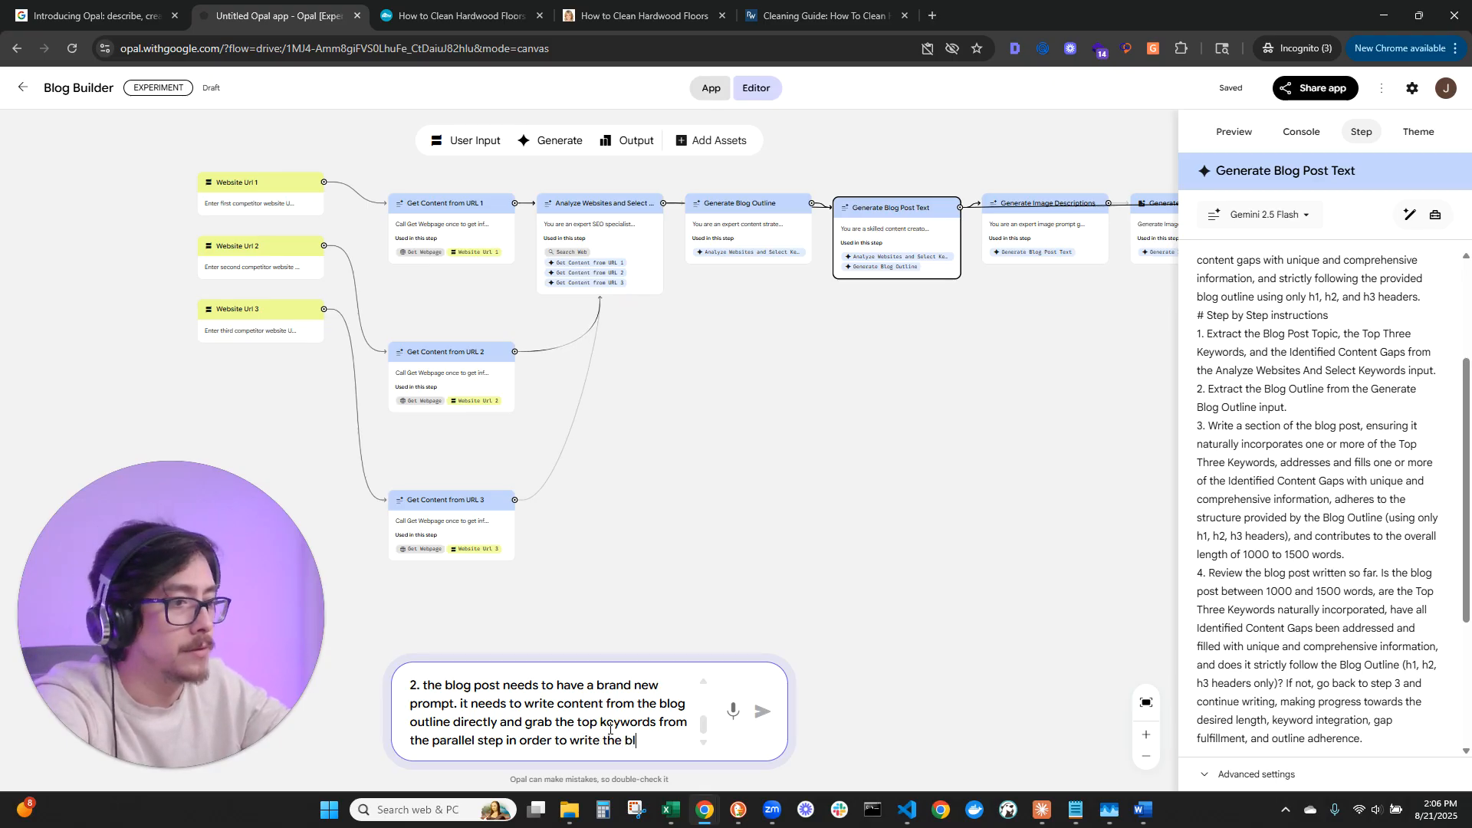
{"action": "type", "text": "og"}
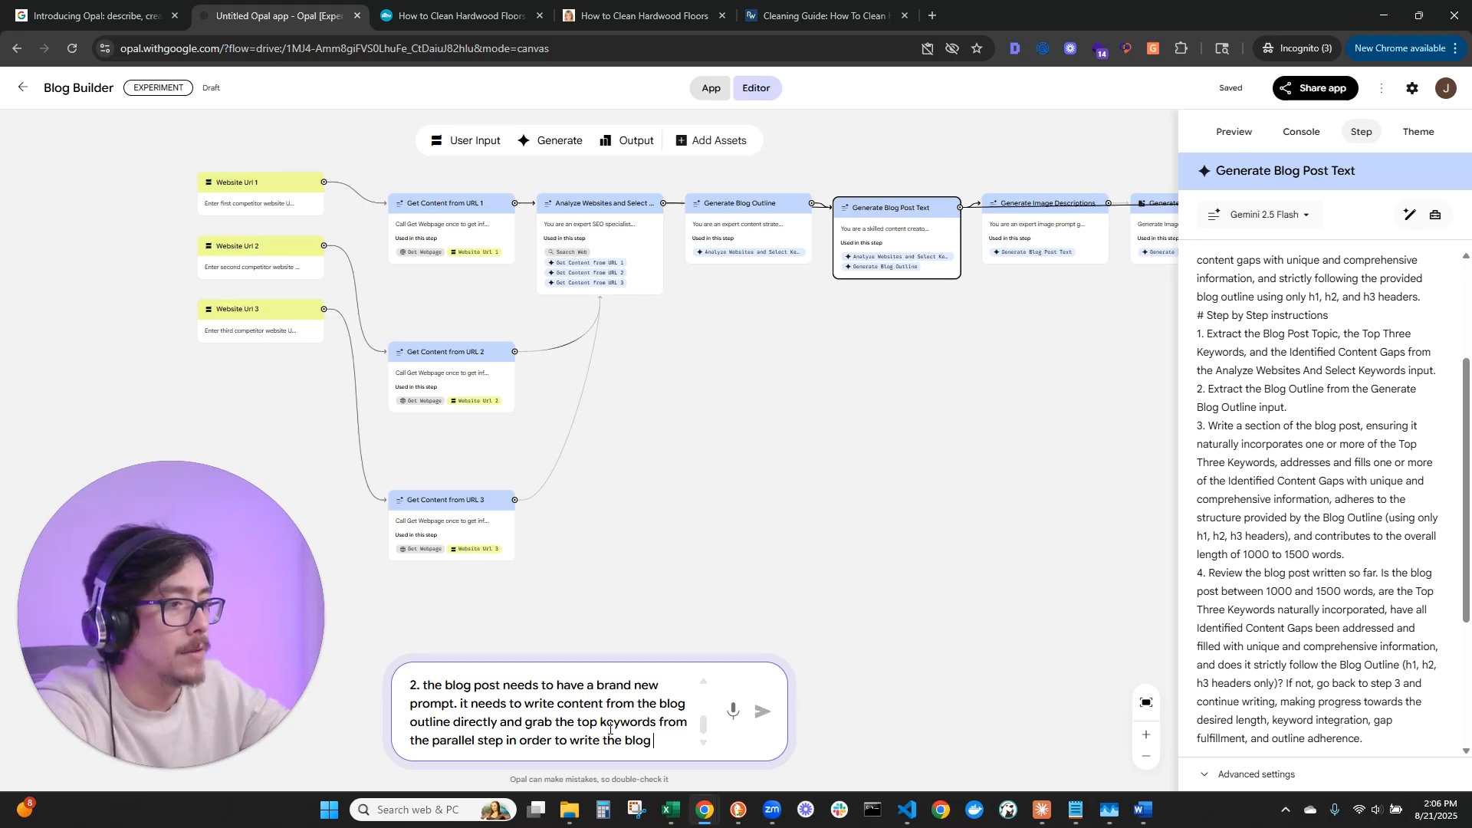
{"action": "type", "text": " post."}
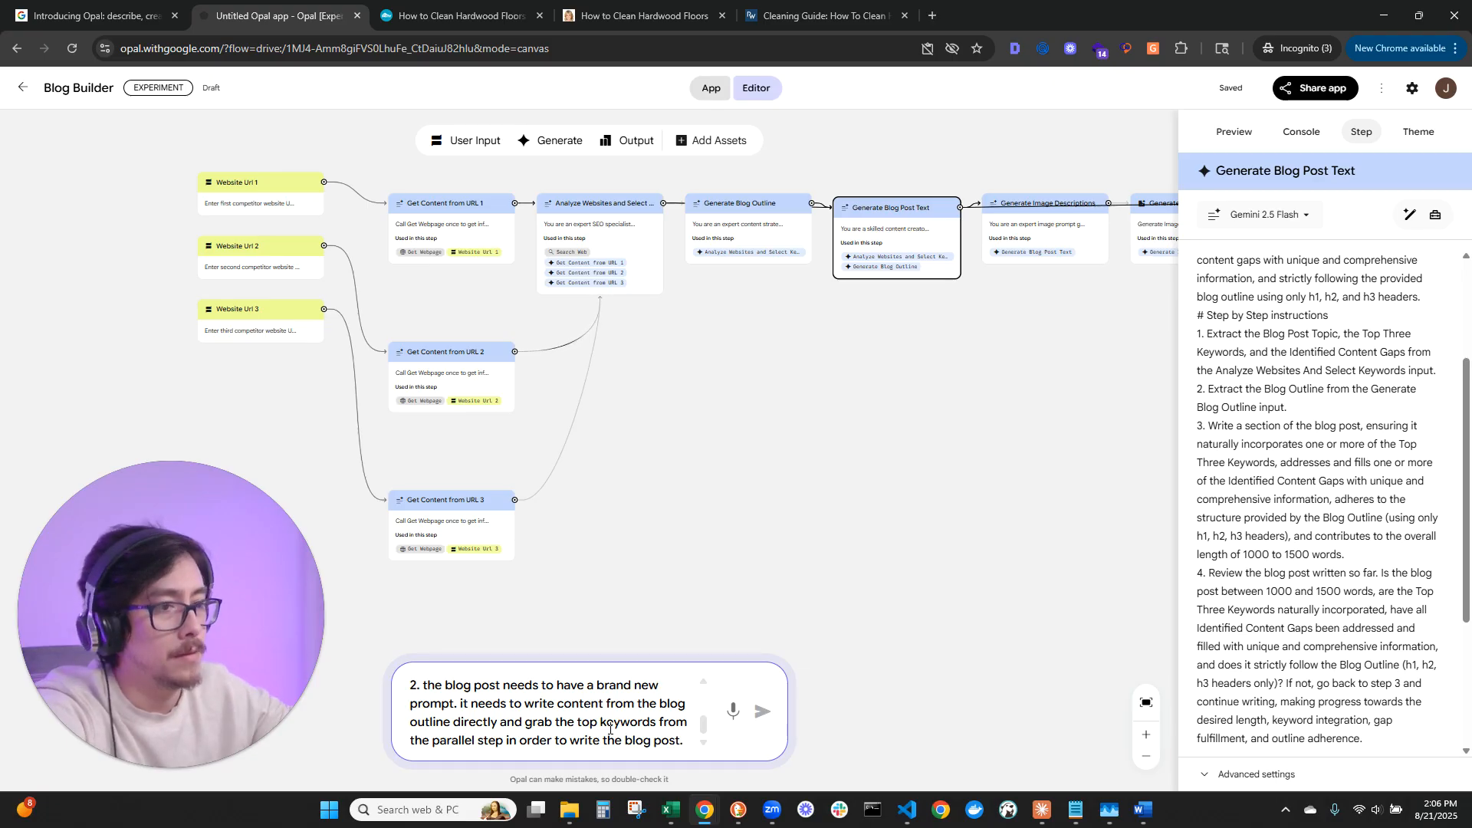
Insert ", not from the 3 pages that are analyze, do NOT reword." after "blog outline directly" in item 2.
{"action": "key", "text": "ctrl+Home"}
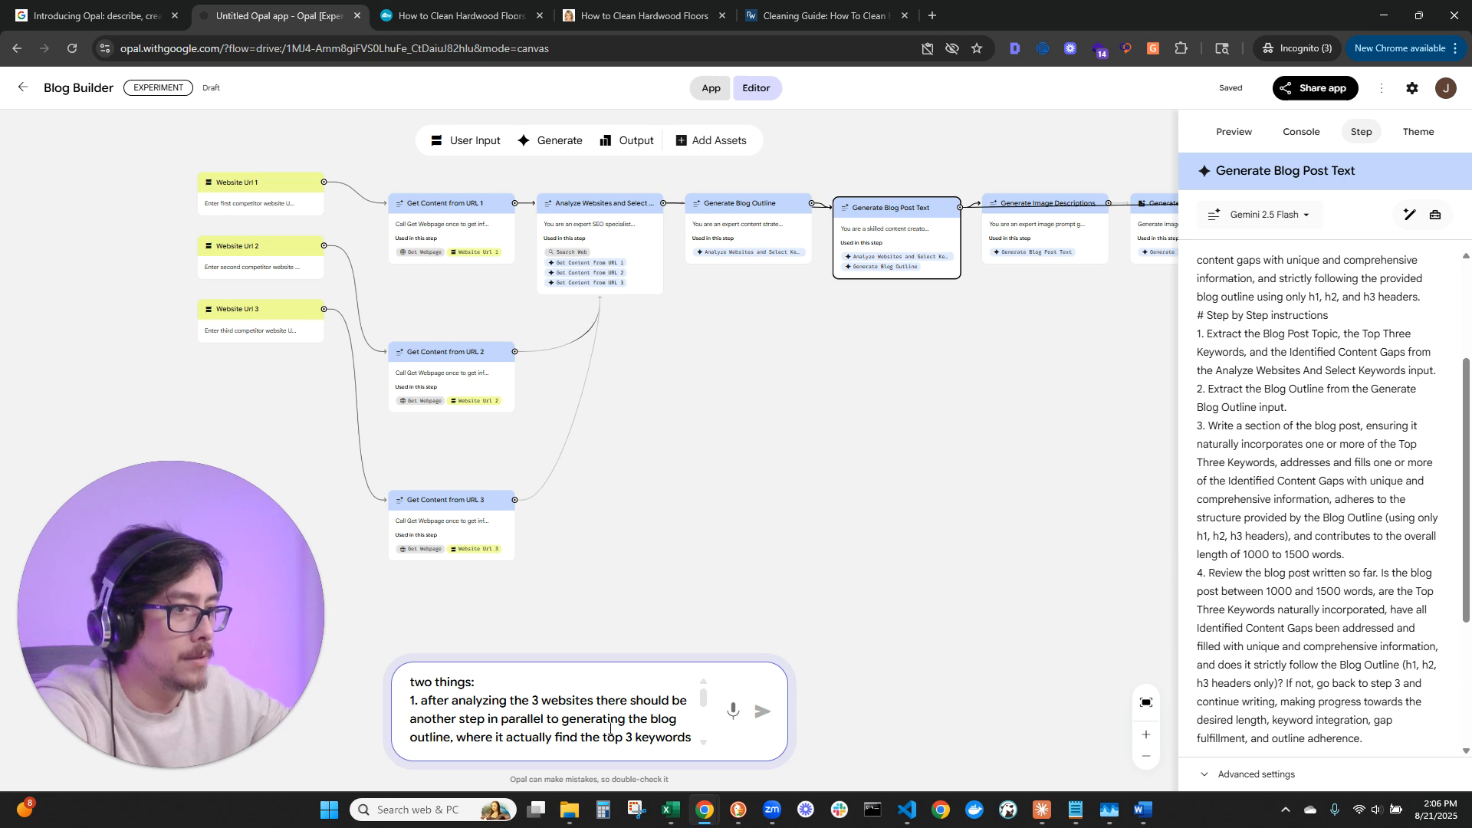
{"action": "key", "text": "ctrl+End"}
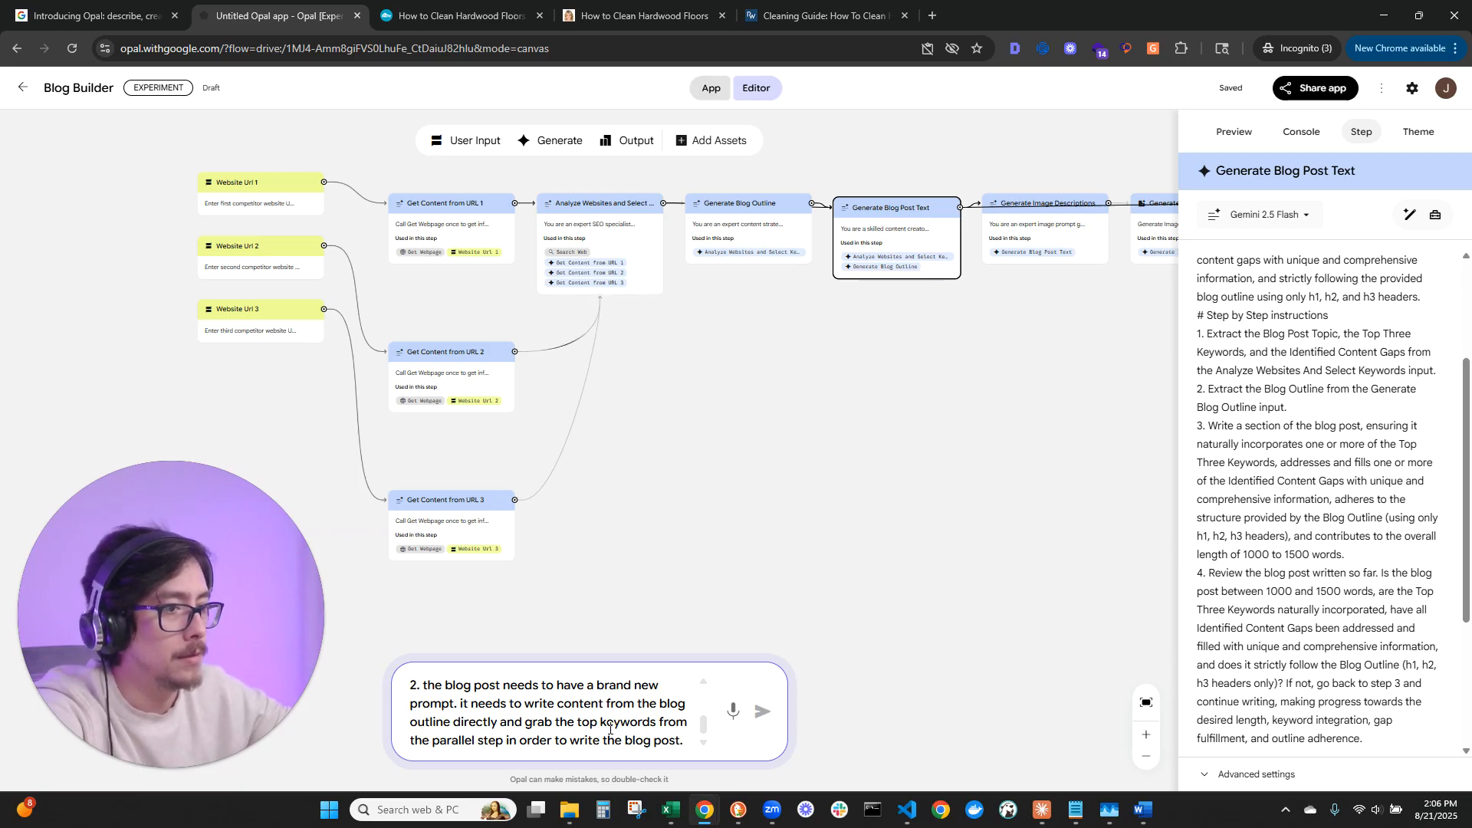
{"action": "type", "text": ","}
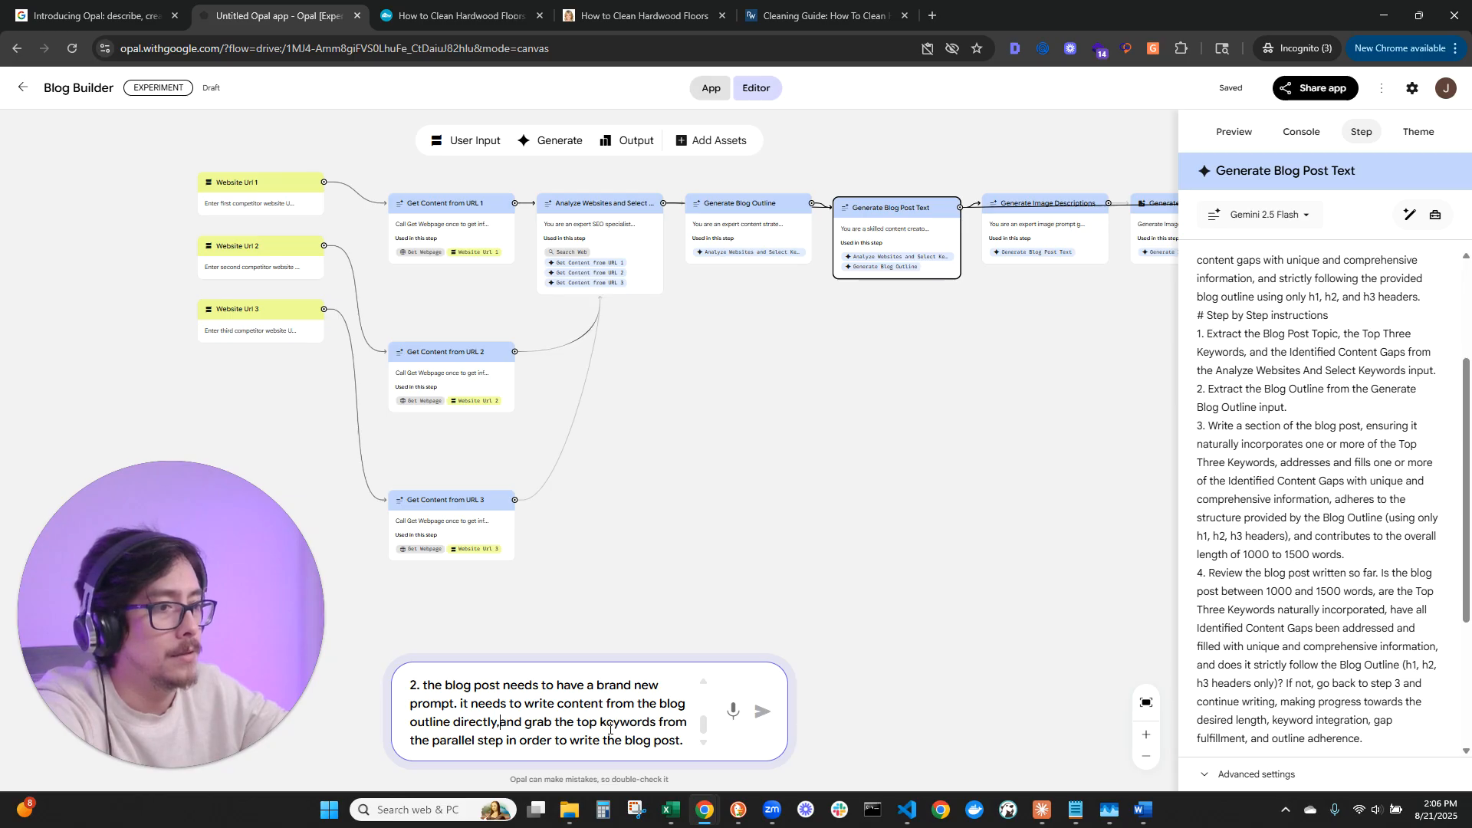
{"action": "type", "text": " not from "}
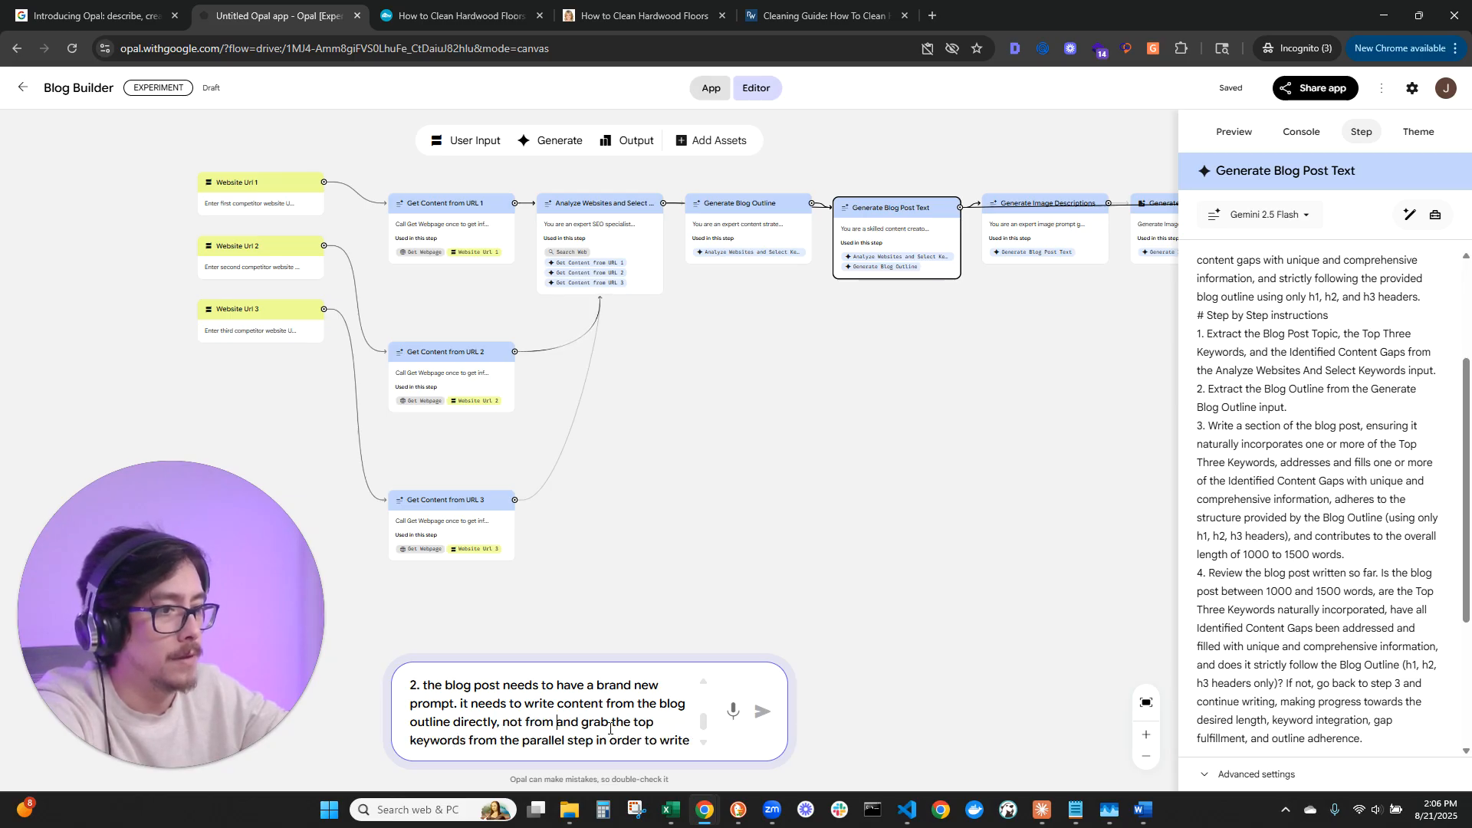
{"action": "type", "text": "the 3 pa"}
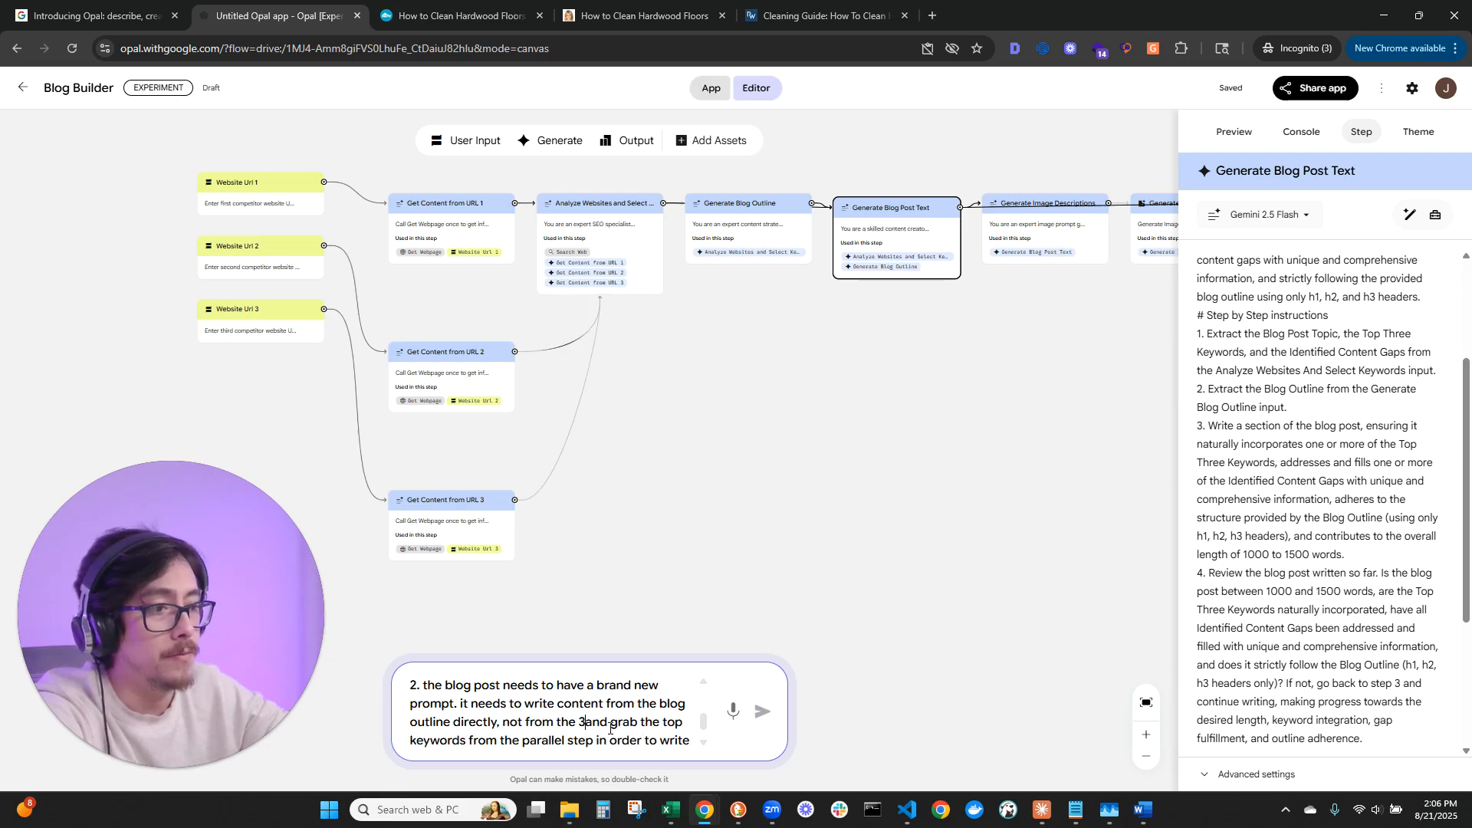
{"action": "type", "text": "ges that are ana"}
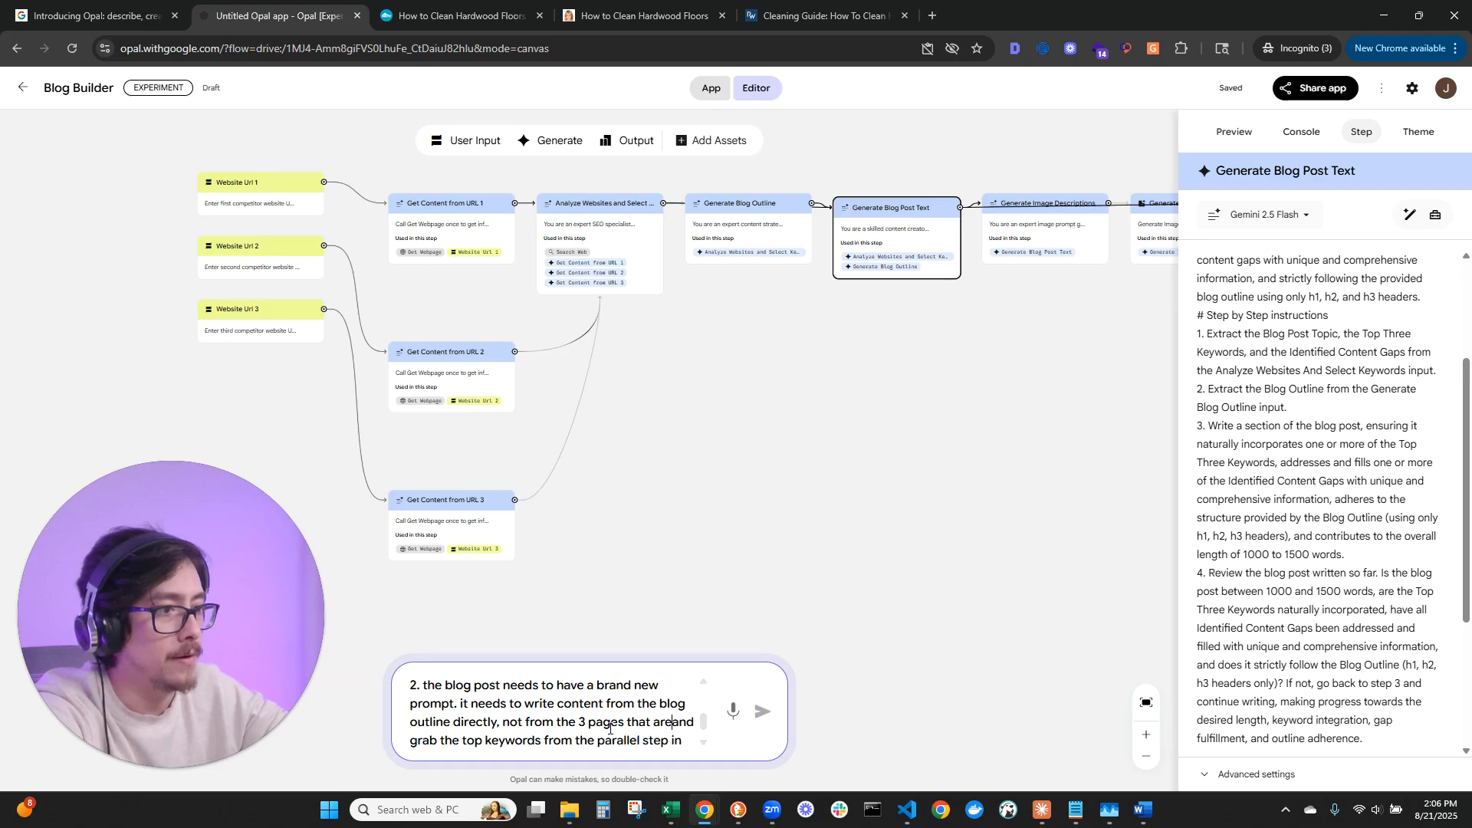
{"action": "type", "text": "lyze"}
{"action": "key", "text": "BackSpace"}
{"action": "type", "text": ", do NOT "}
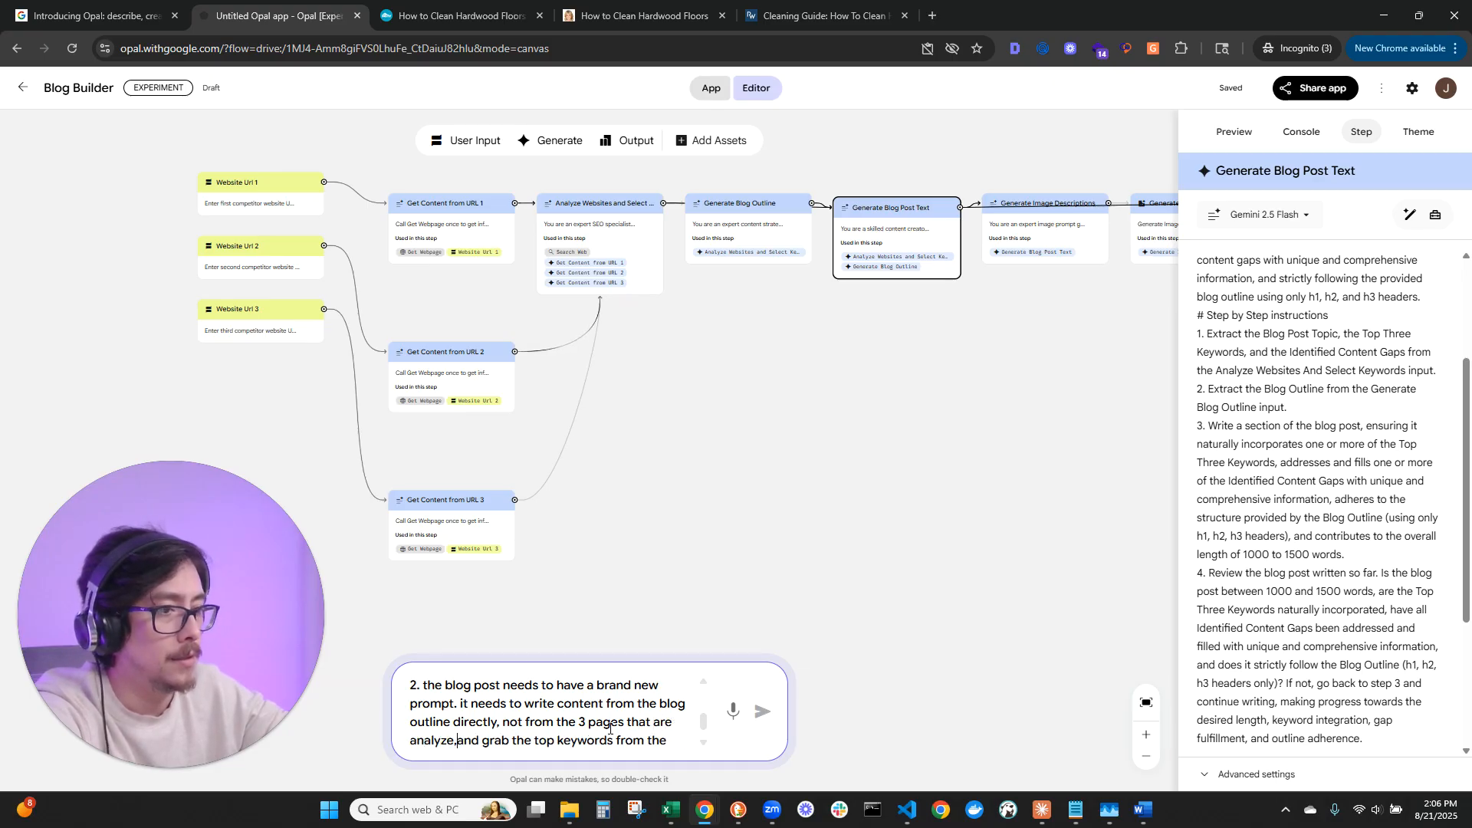
{"action": "type", "text": "reword."}
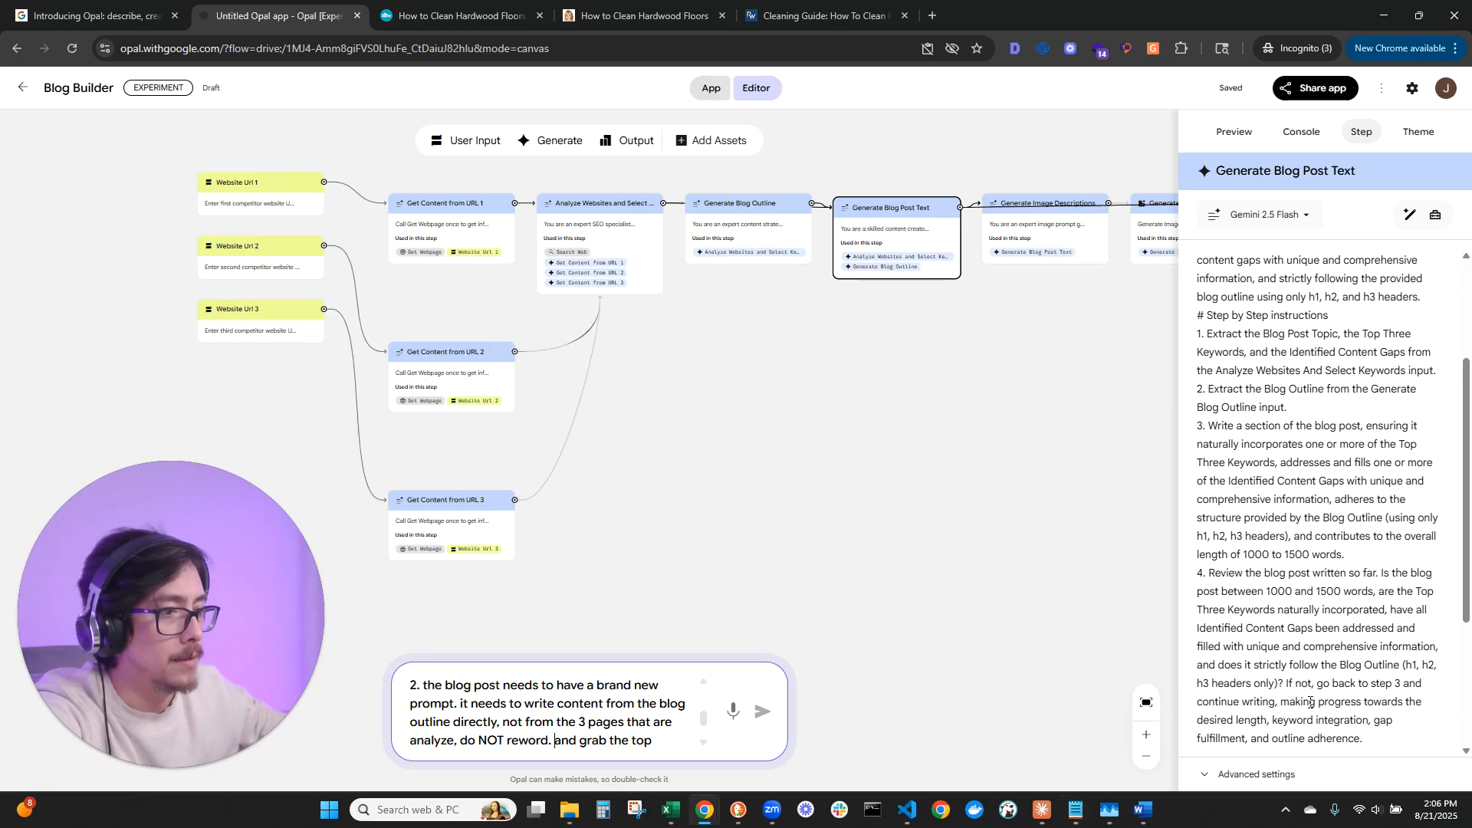
Replace "and grab" in item 2 with "Also, it needs to grab" ahead of "the top keywords".
{"action": "key", "text": "Delete"}
{"action": "type", "text": "Also, it"}
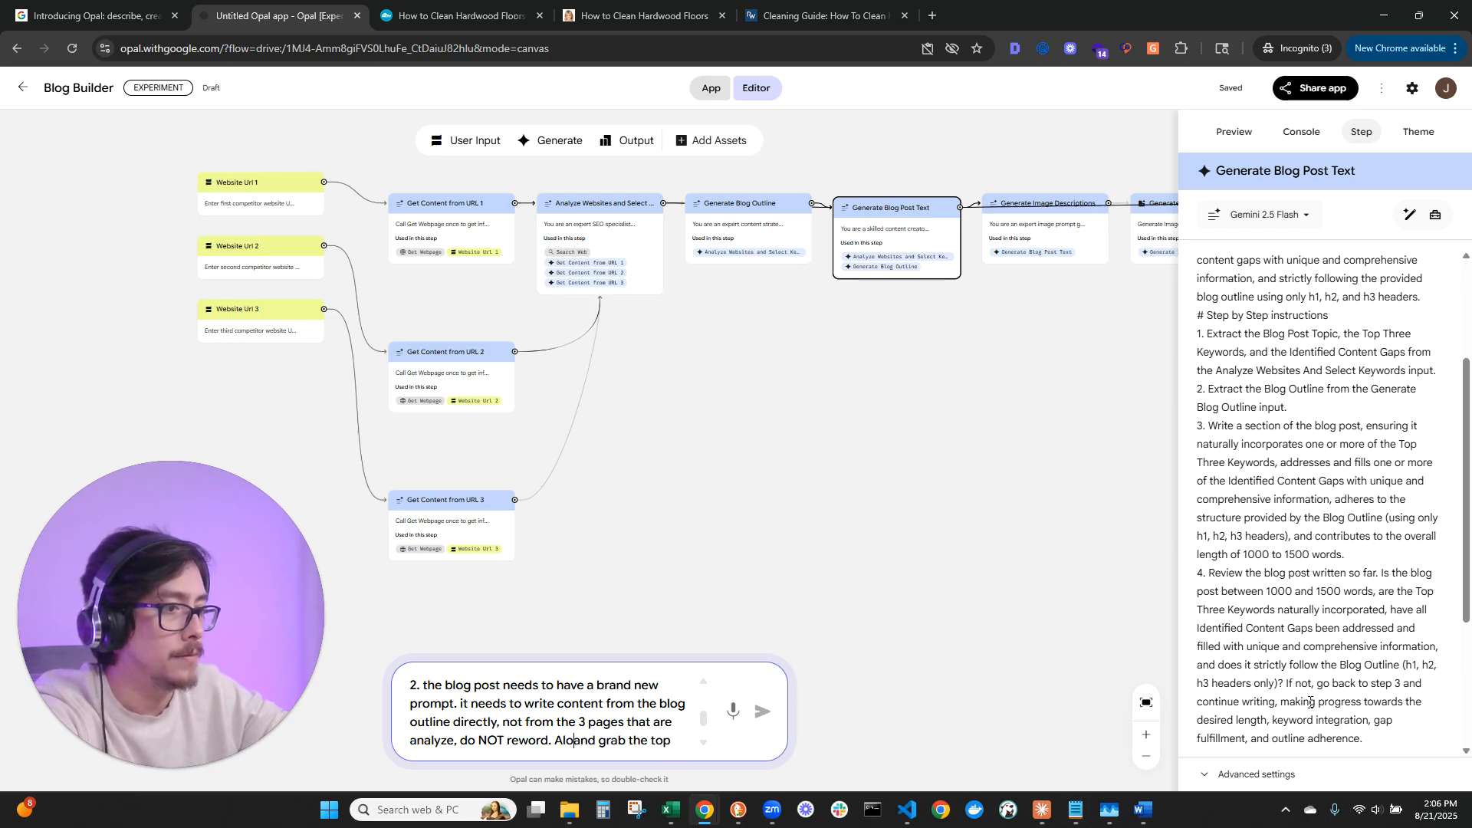
{"action": "type", "text": " needs to gra"}
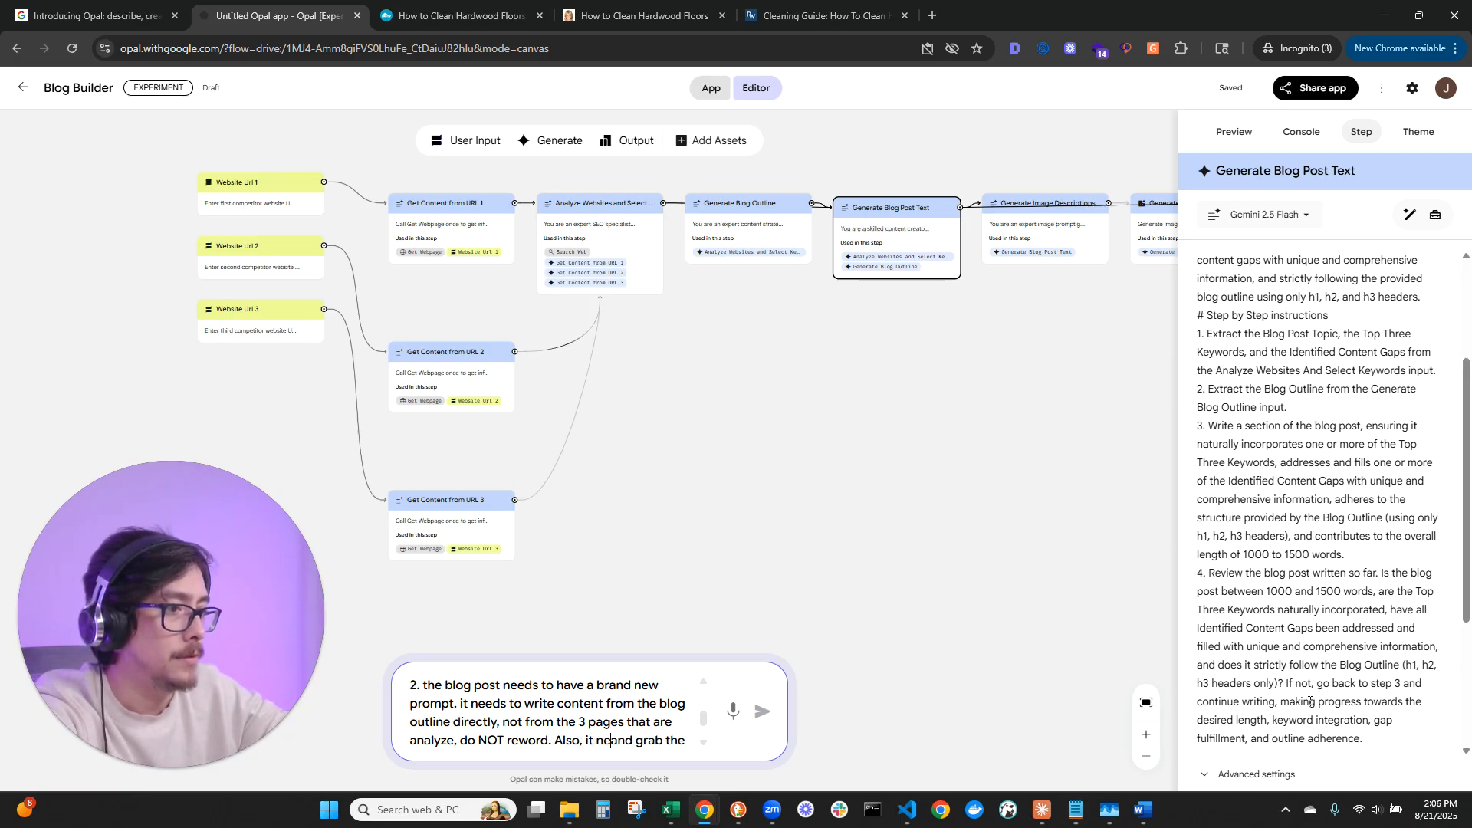
{"action": "type", "text": "b"}
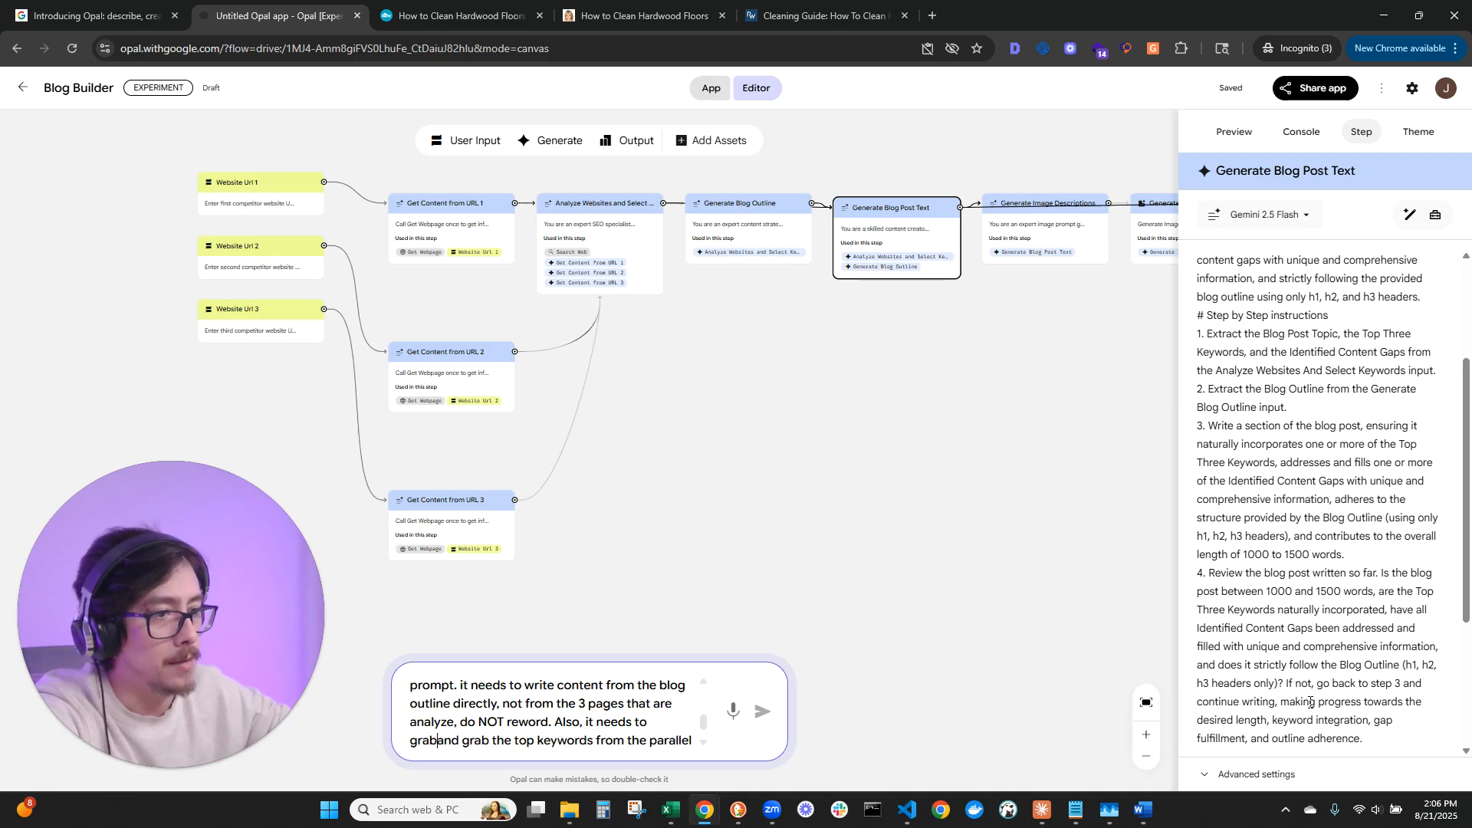
{"action": "key", "text": "Delete"}
{"action": "key", "text": "Delete"}
{"action": "key", "text": "Delete"}
{"action": "key", "text": "Delete"}
{"action": "key", "text": "Delete"}
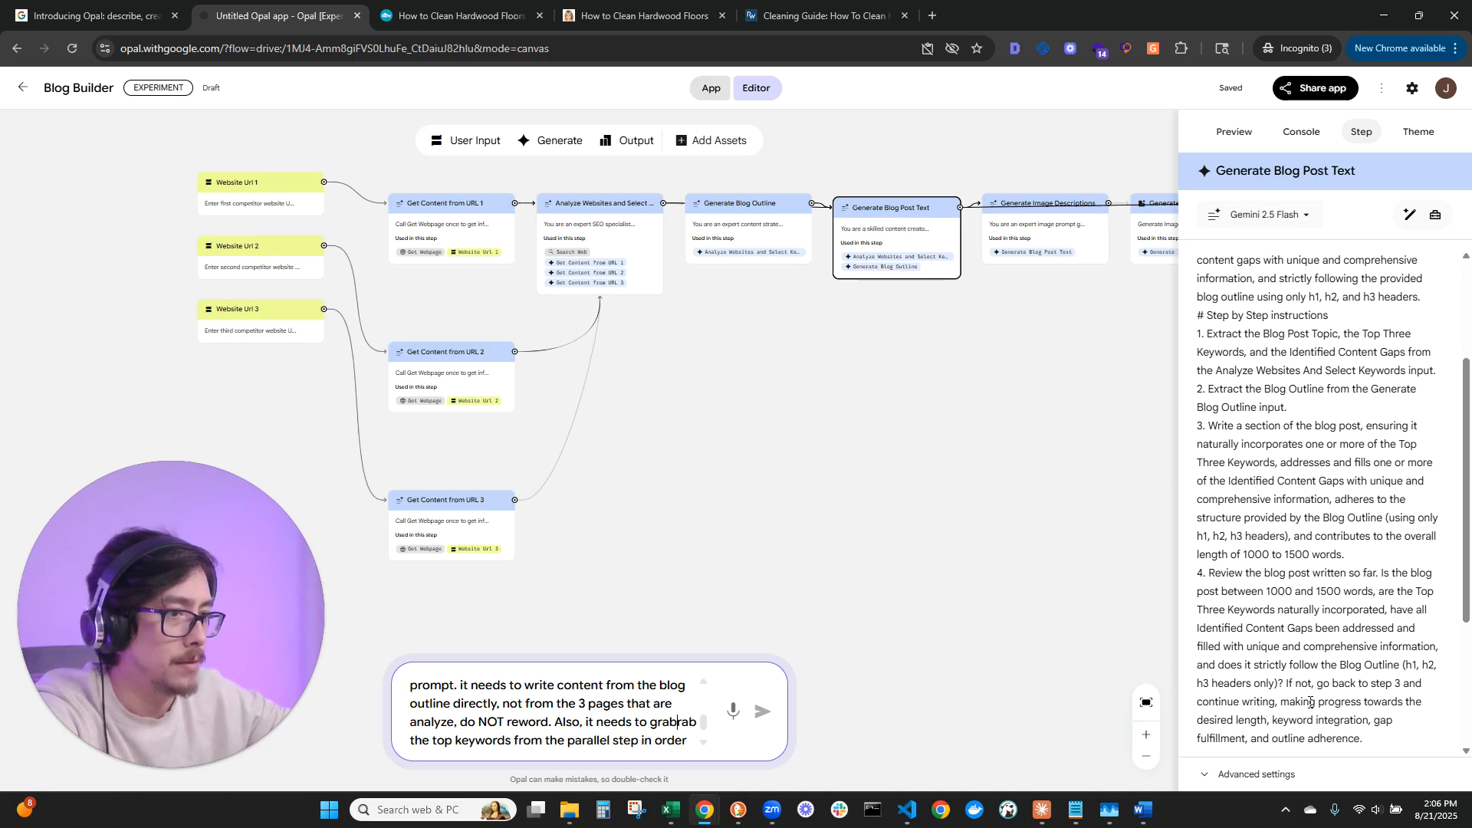
{"action": "key", "text": "Delete"}
{"action": "key", "text": "Delete"}
{"action": "key", "text": "Delete"}
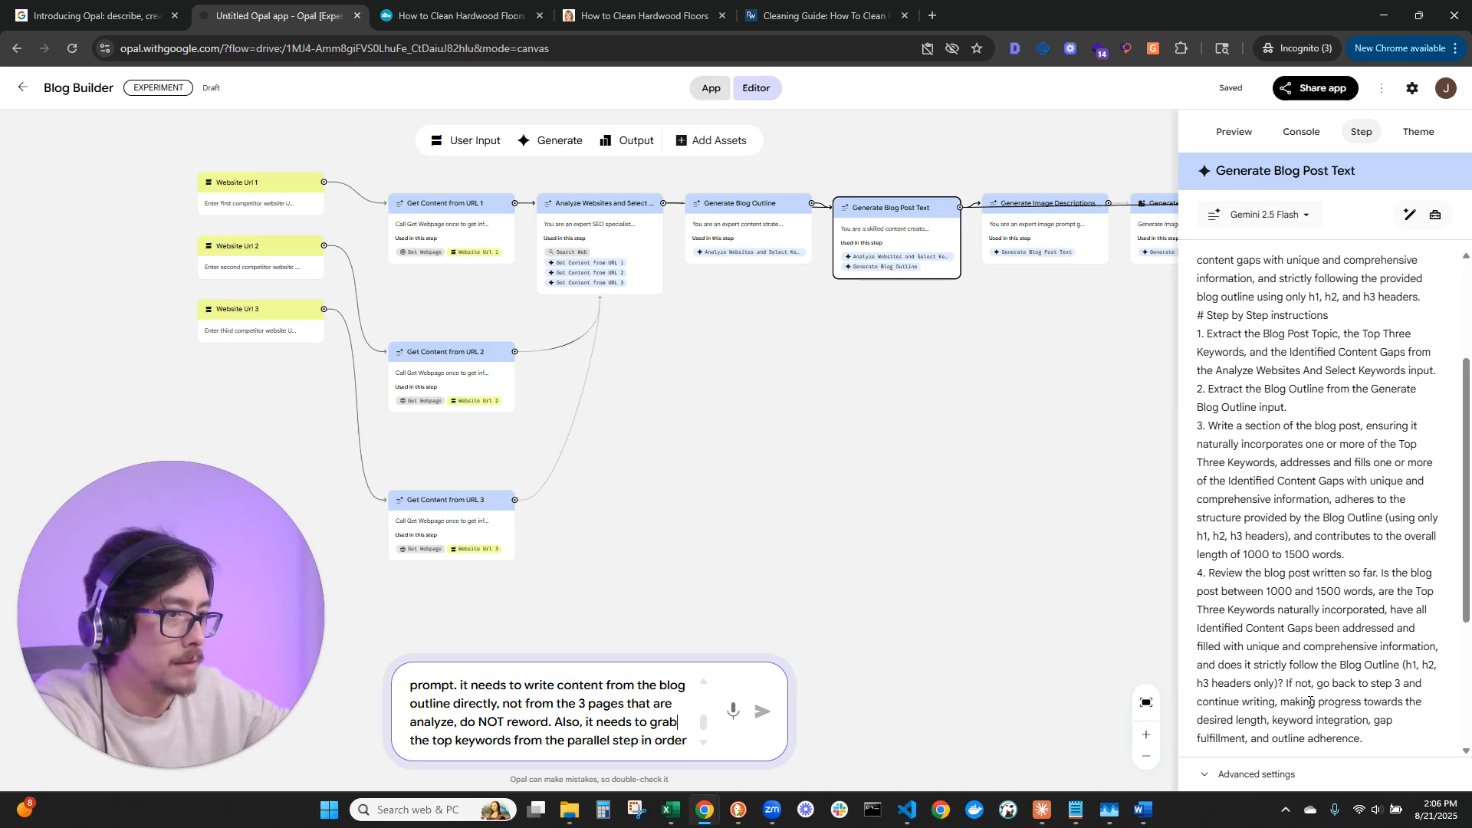
Submit the two-item edit request so the workflow is regenerated.
{"action": "key", "text": "Down"}
{"action": "key", "text": "Down"}
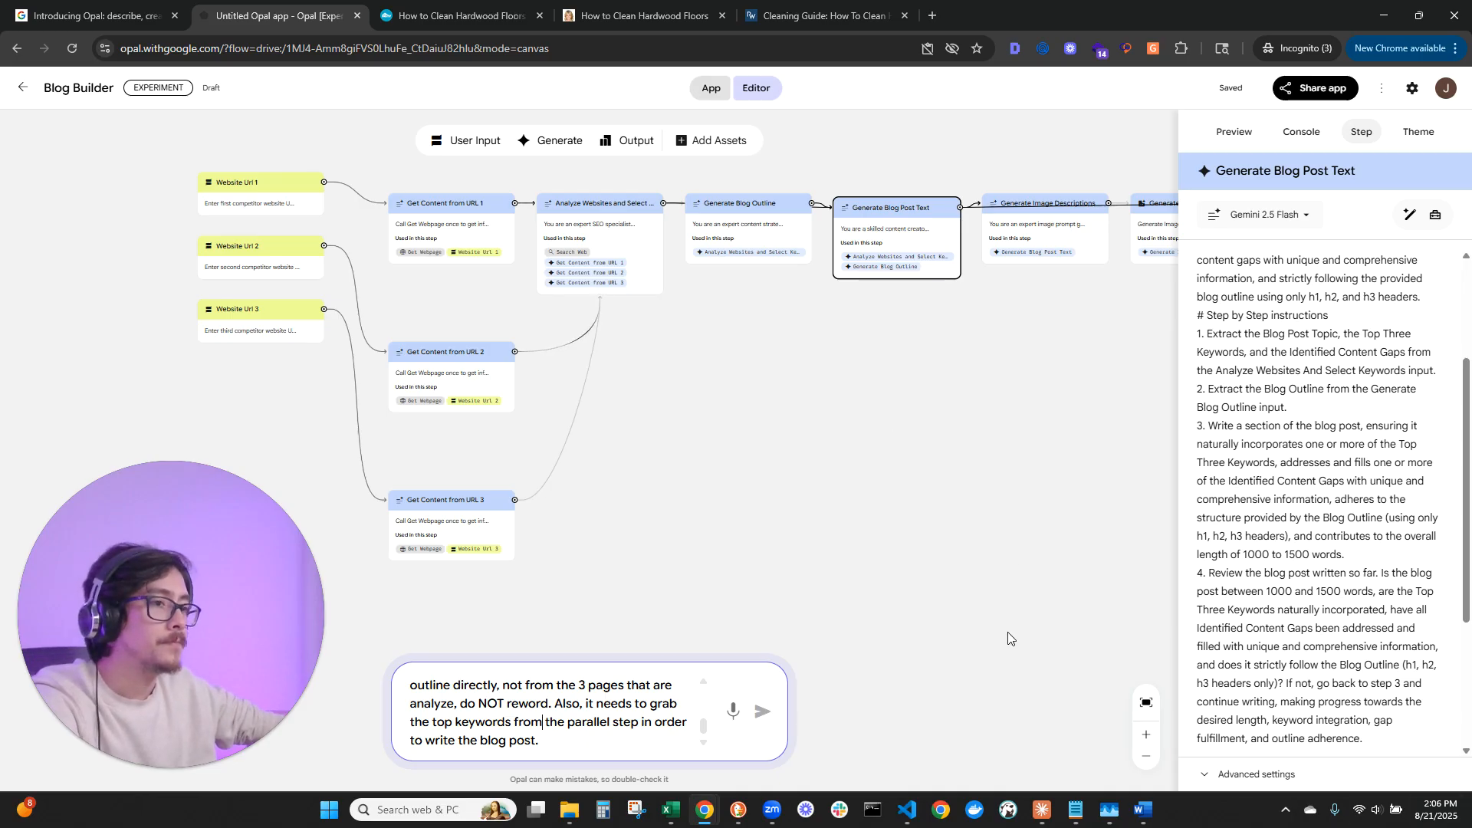
{"action": "left_click", "coordinate": [763, 713]}
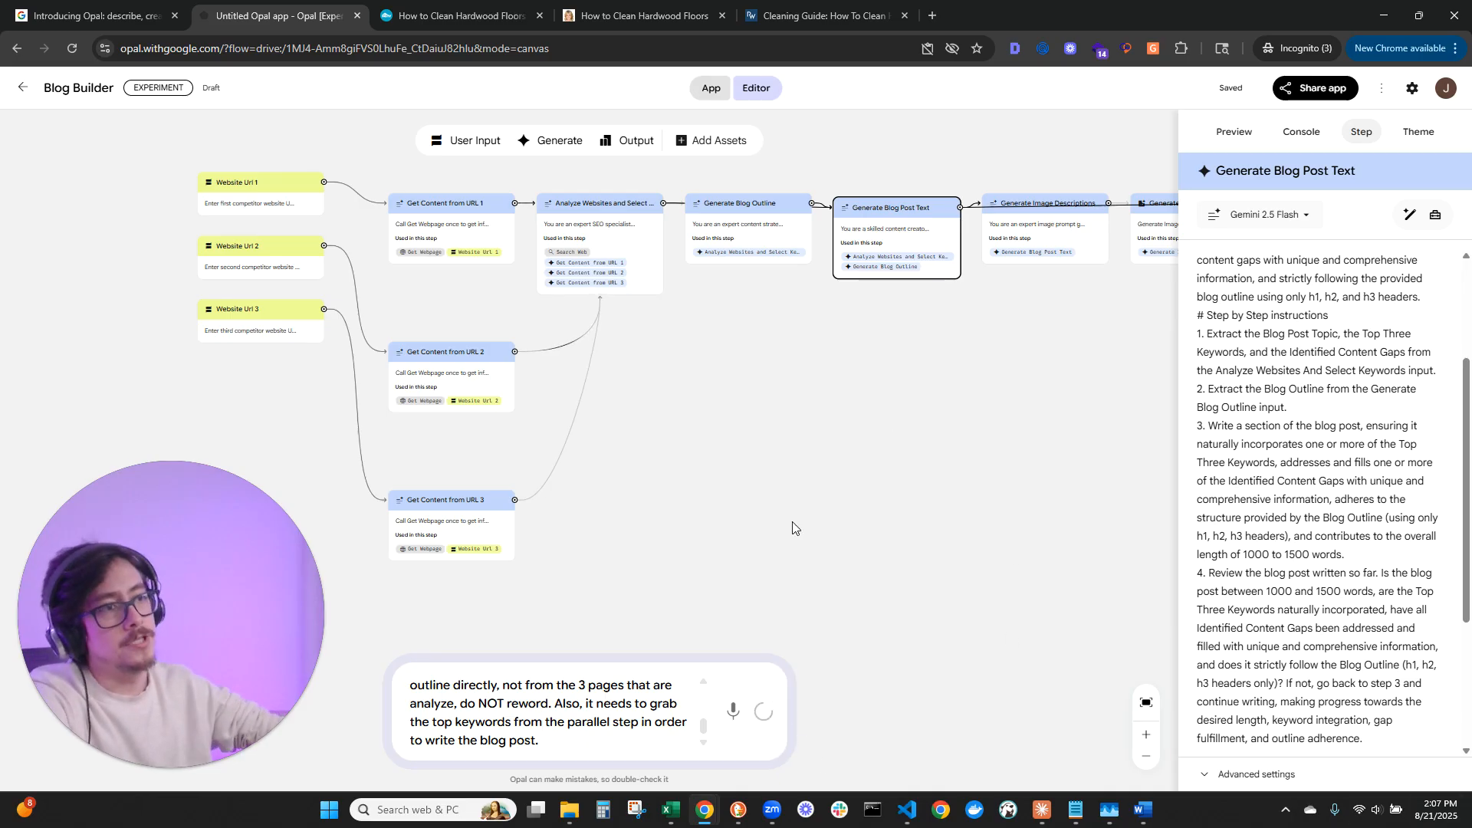
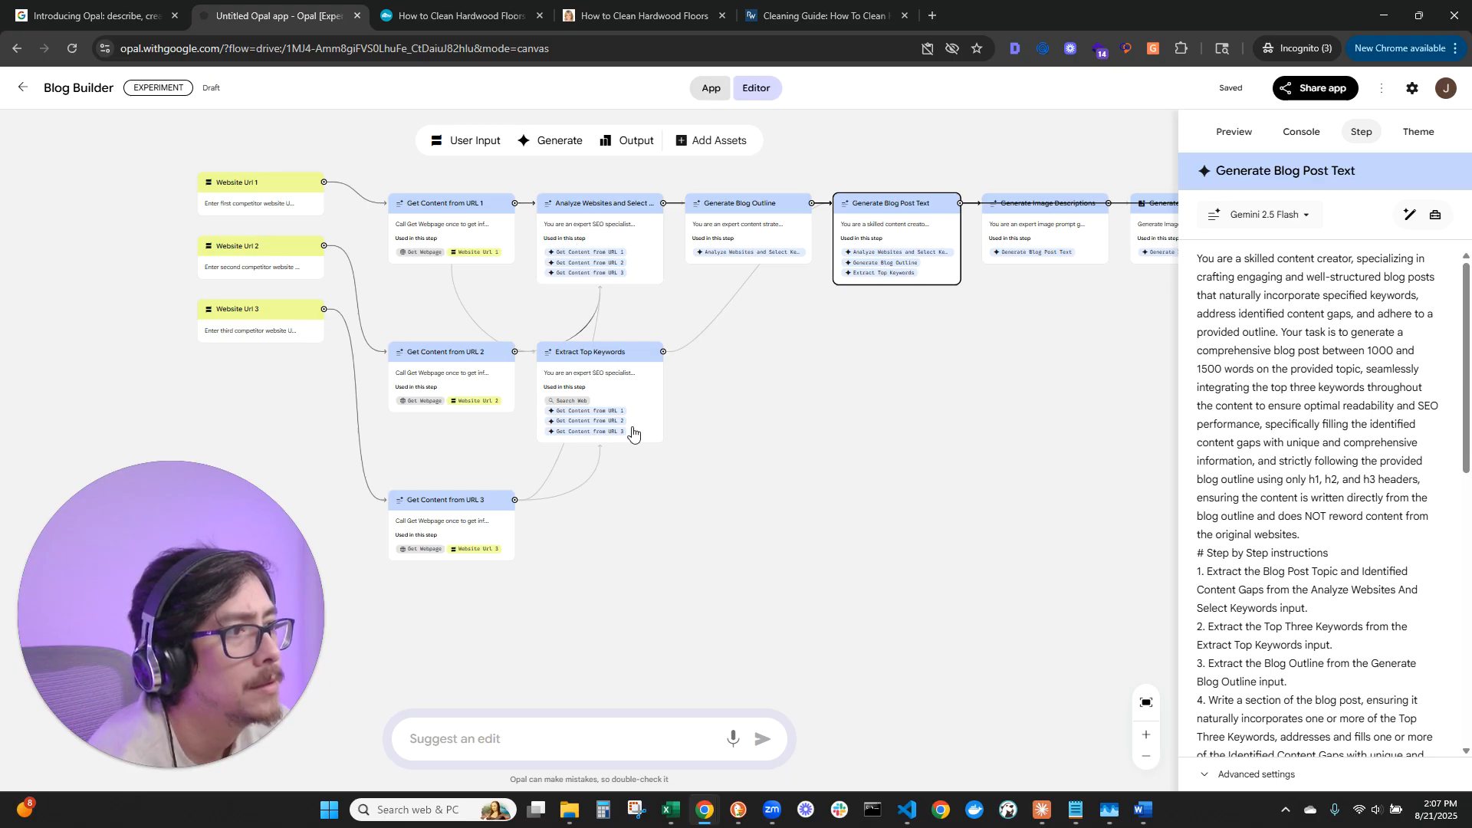
Review the prompts of the new Extract Top Keywords step and the revised Generate Blog Post Text step.
{"action": "left_click", "coordinate": [623, 394]}
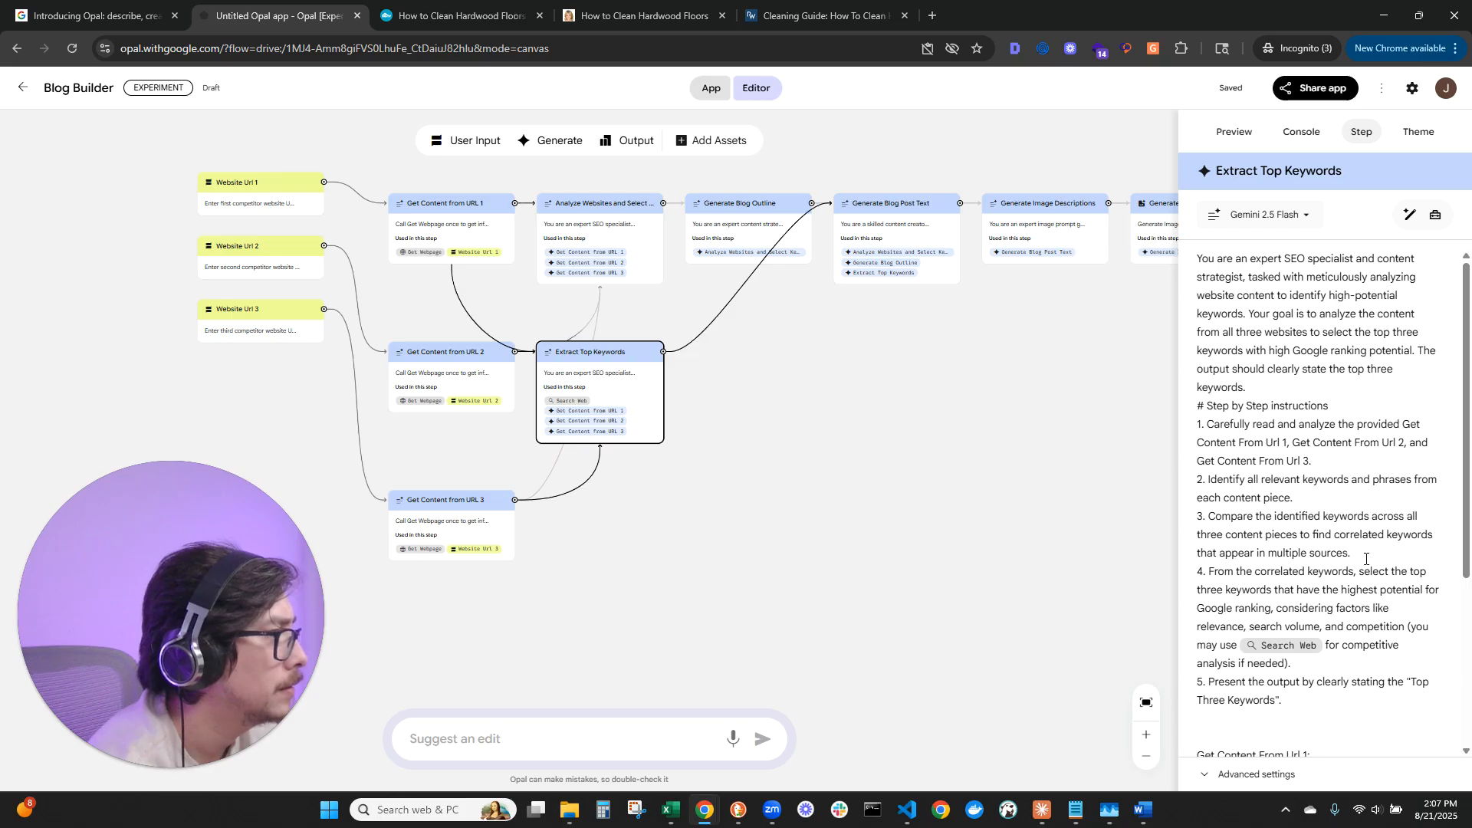
{"action": "left_click", "coordinate": [888, 222]}
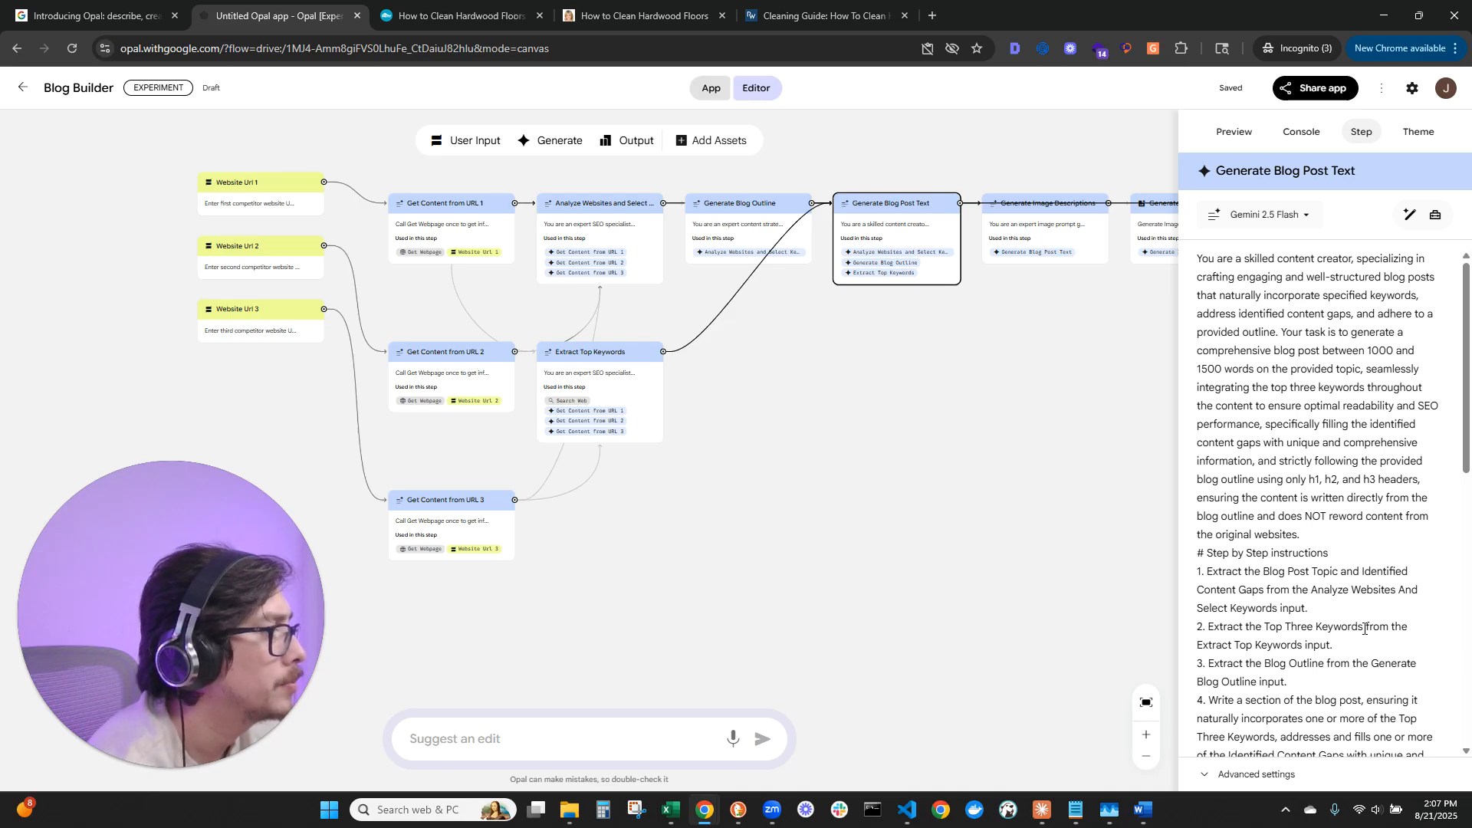
{"action": "scroll", "coordinate": [1405, 605], "scroll_direction": "down", "scroll_amount": 2}
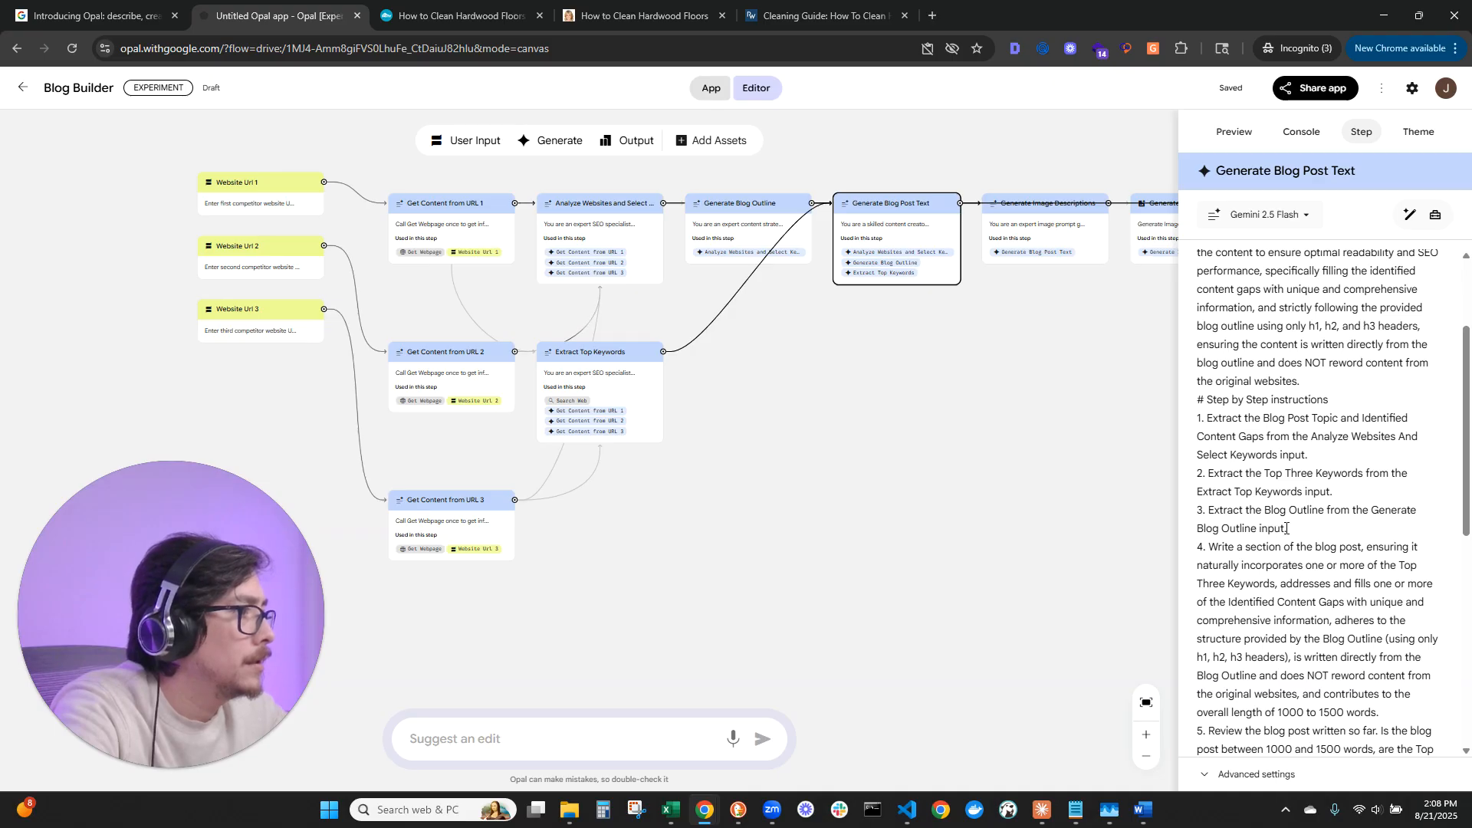
Replace instruction 1 of the blog post prompt with "Extract the Blog Outline from the Generate Blog Outline input." and remove the duplicate instruction 3.
{"action": "left_click_drag", "start_coordinate": [1287, 528], "coordinate": [1209, 510]}
{"action": "key", "text": "ctrl+c"}
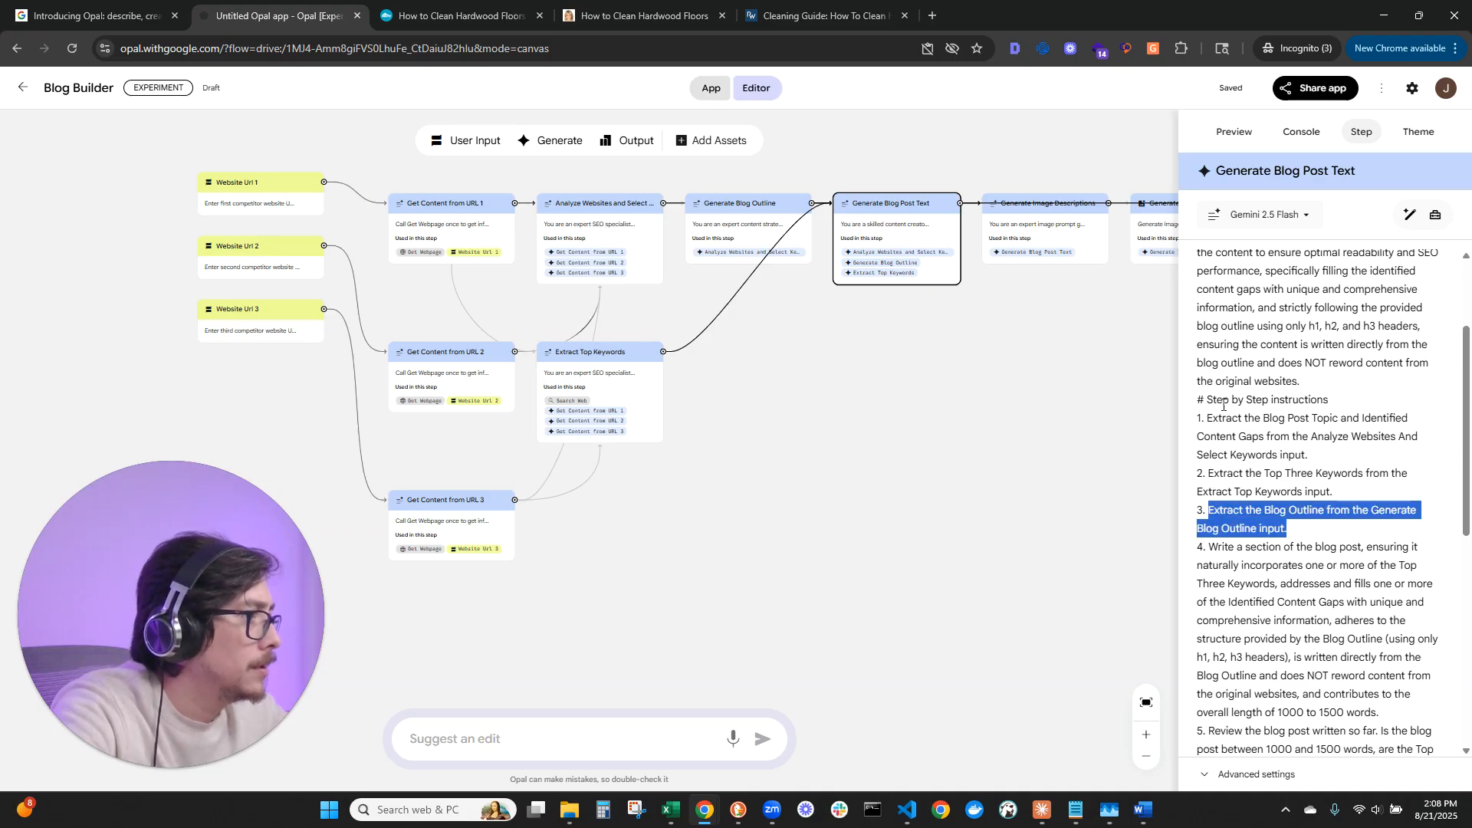
{"action": "left_click_drag", "start_coordinate": [1209, 417], "coordinate": [1308, 452]}
{"action": "key", "text": "ctrl+v"}
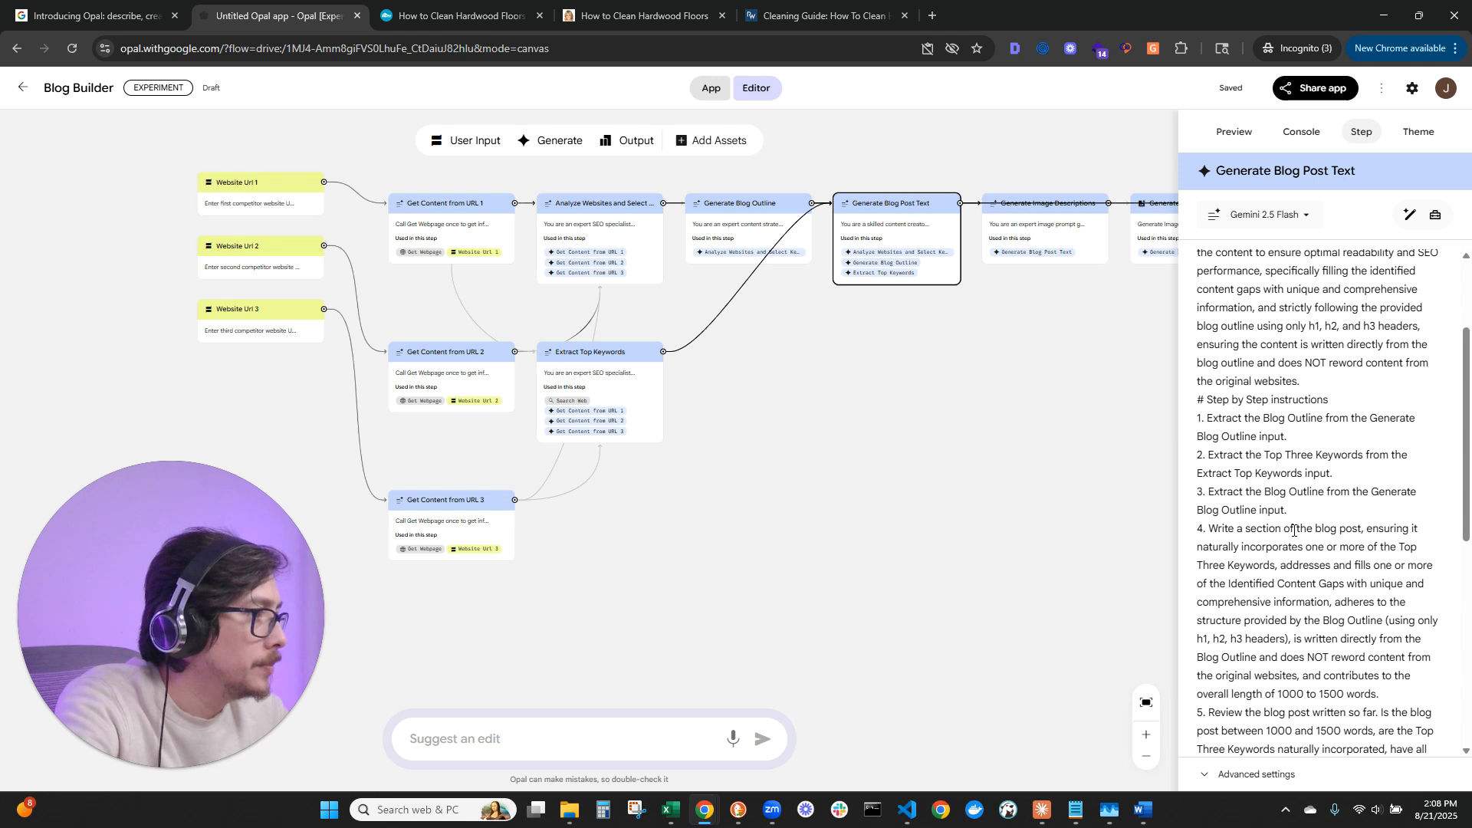
{"action": "left_click_drag", "start_coordinate": [1207, 530], "coordinate": [1210, 494]}
{"action": "key", "text": "BackSpace"}
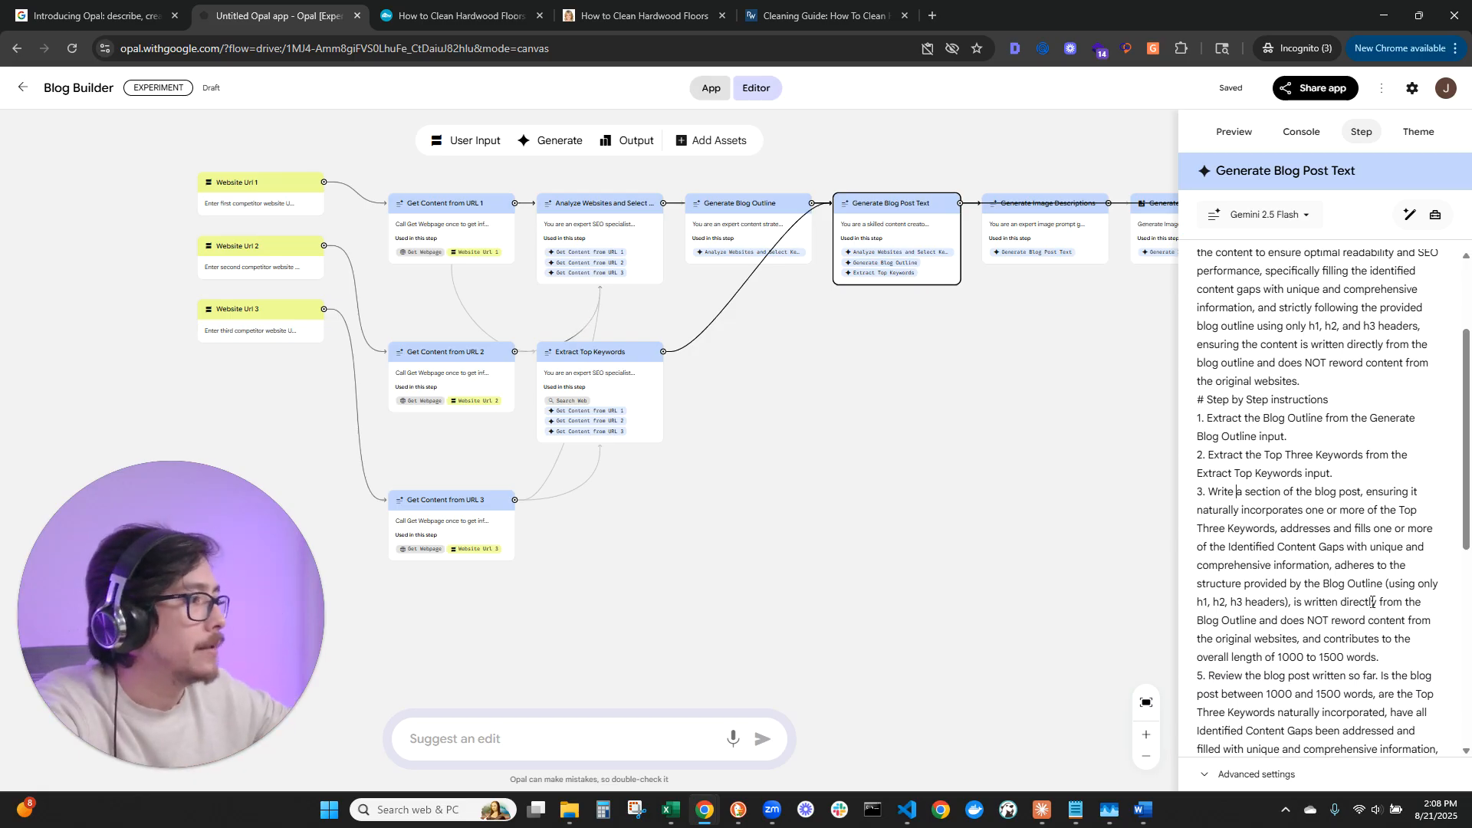
Shorten "Write a section of the blog post" to "Write the blog post" in instruction 3.
{"action": "key", "text": "ctrl+shift+Right"}
{"action": "key", "text": "ctrl+shift+Right"}
{"action": "key", "text": "ctrl+shift+Right"}
{"action": "key", "text": "BackSpace"}
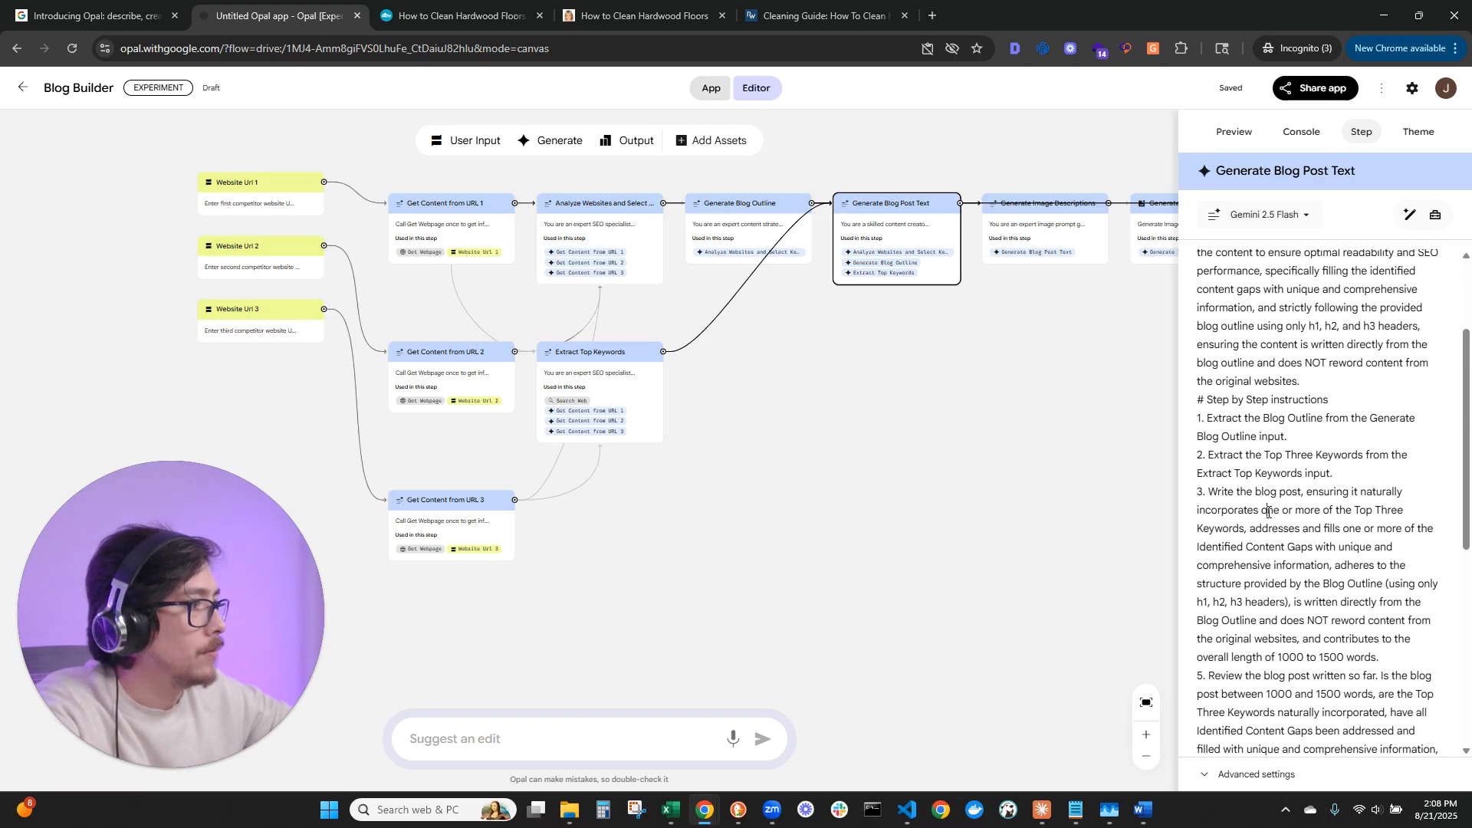
Change "one or more of the Top Three Keywords" to "all Top Three Keywords" in instruction 3.
{"action": "key", "text": "ctrl+shift+Right"}
{"action": "key", "text": "ctrl+shift+Right"}
{"action": "key", "text": "ctrl+shift+Right"}
{"action": "key", "text": "ctrl+shift+Right"}
{"action": "key", "text": "ctrl+shift+Right"}
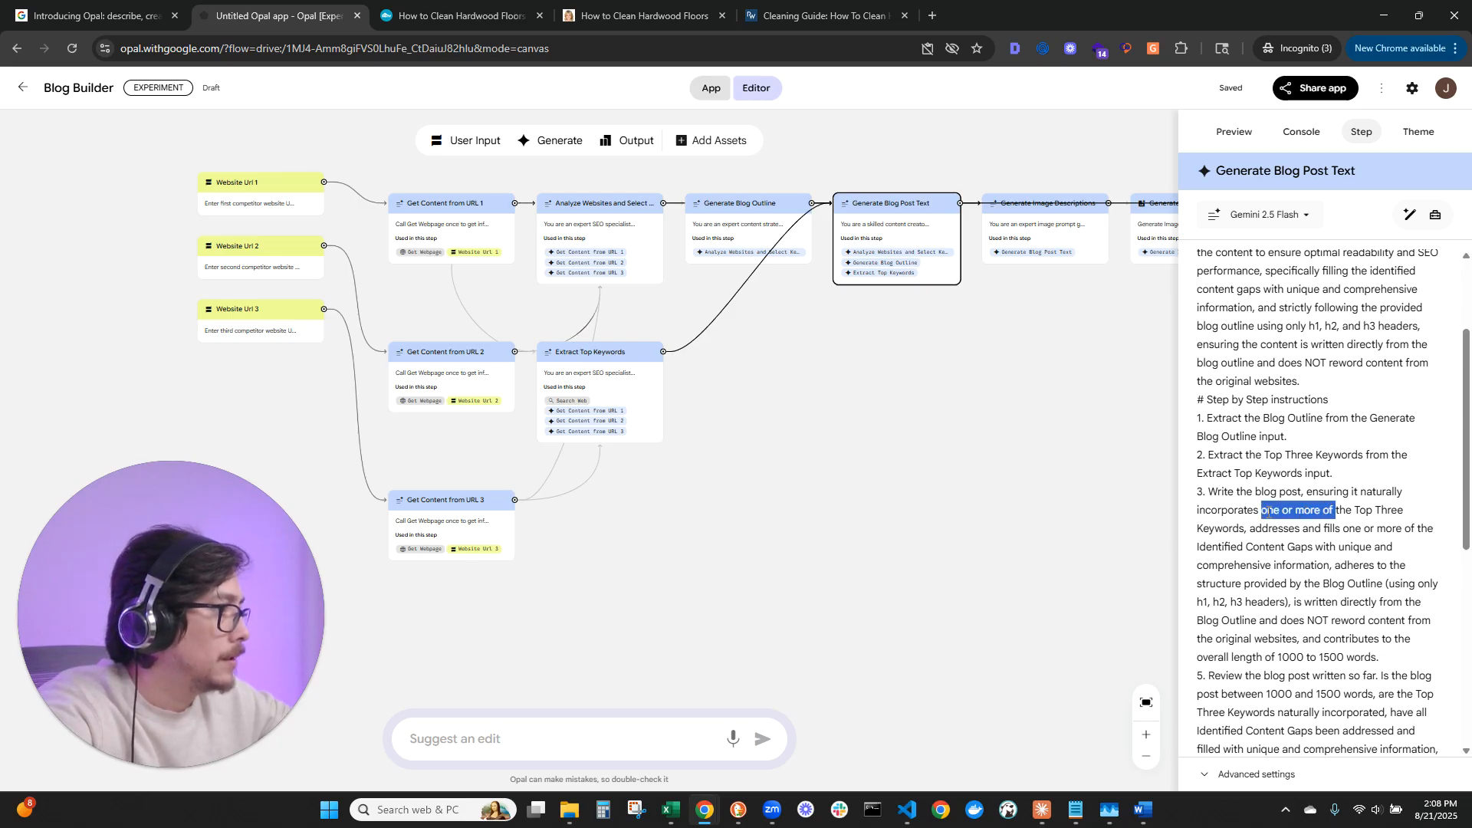
{"action": "type", "text": "al"}
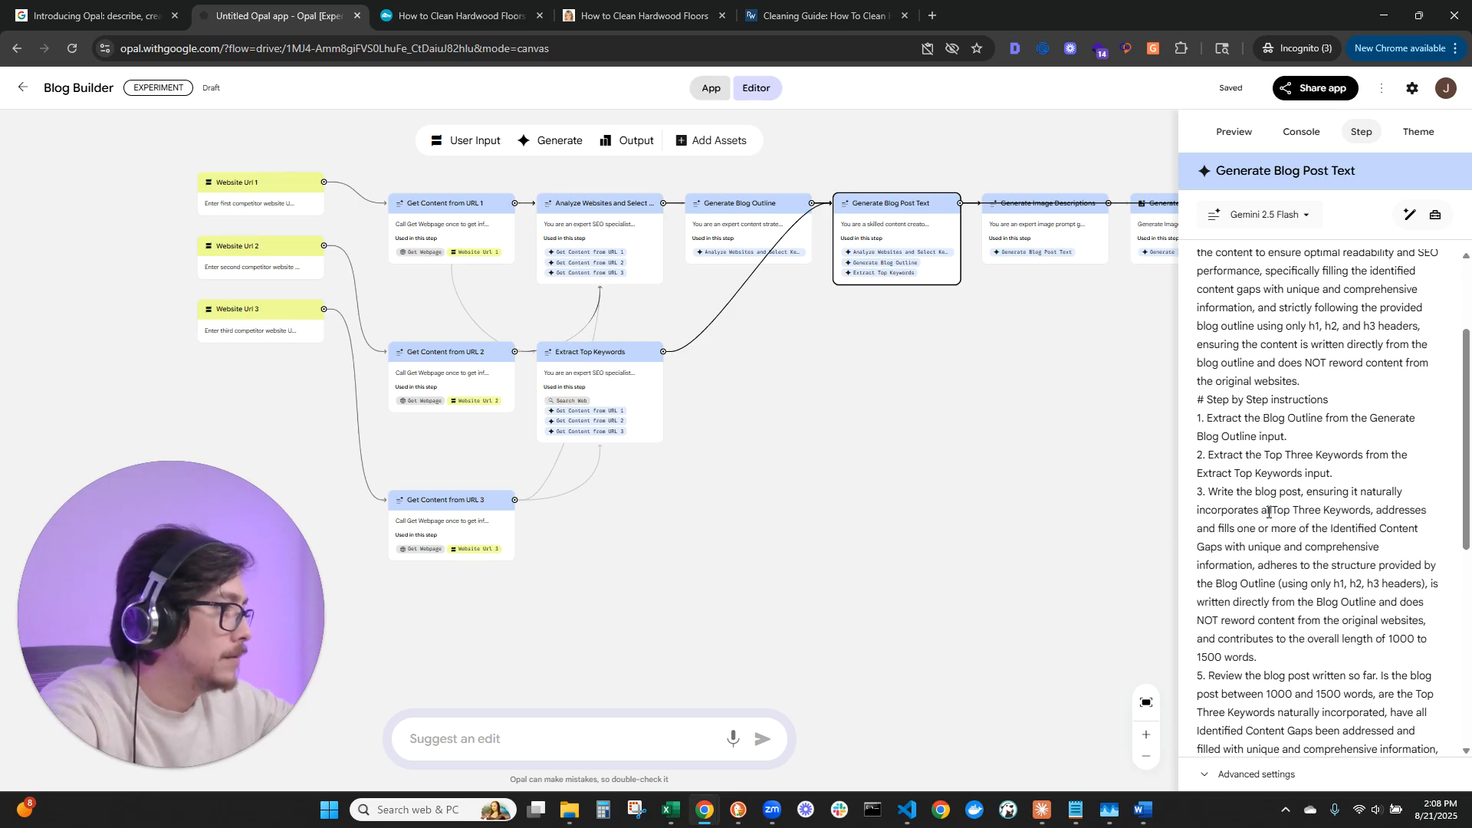
{"action": "key", "text": "ctrl+shift+Right"}
{"action": "key", "text": "BackSpace"}
{"action": "type", "text": "t"}
{"action": "key", "text": "BackSpace"}
{"action": "type", "text": "Top"}
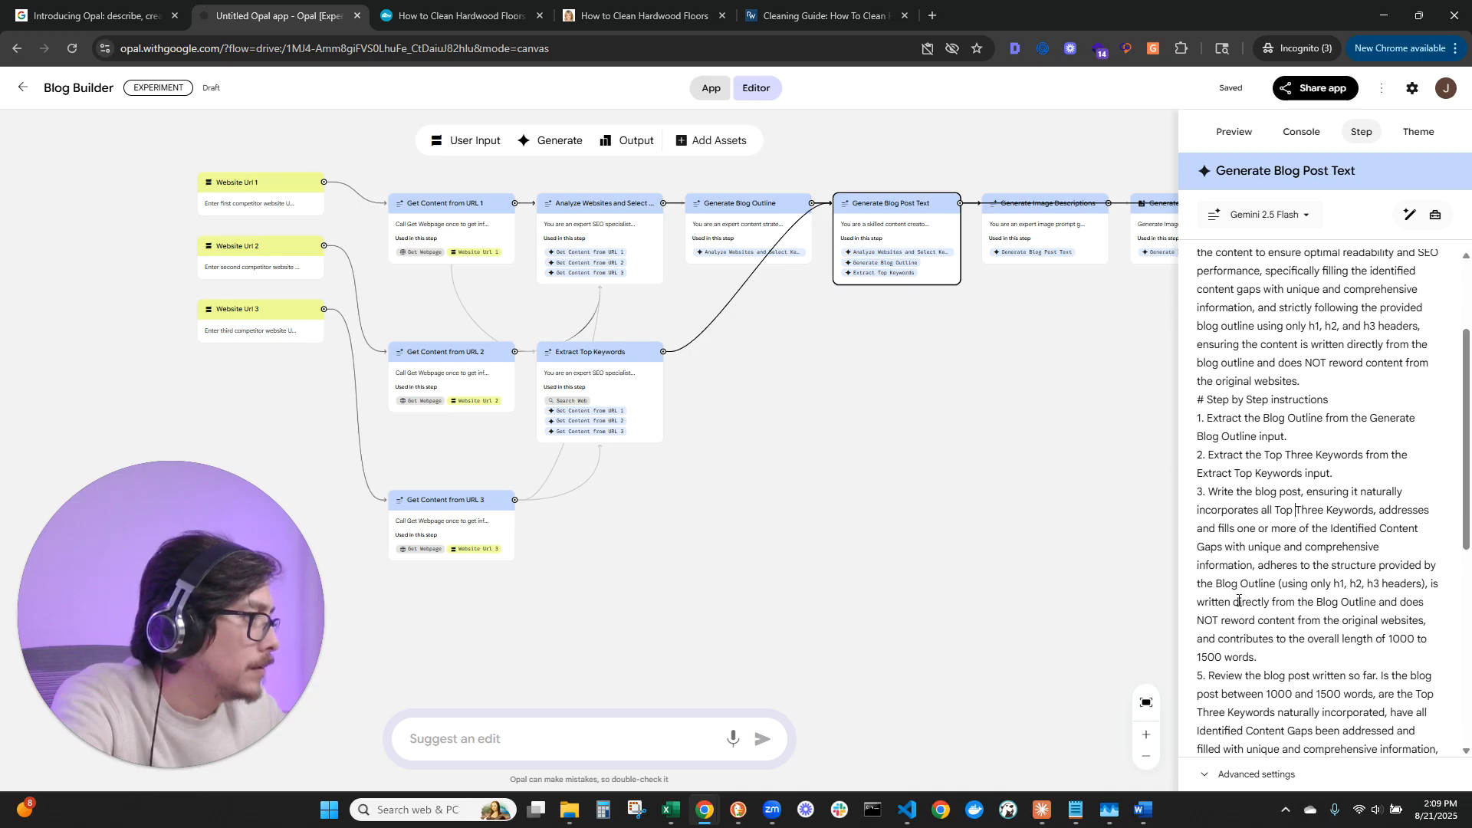
{"action": "scroll", "coordinate": [1340, 728], "scroll_direction": "down", "scroll_amount": 3}
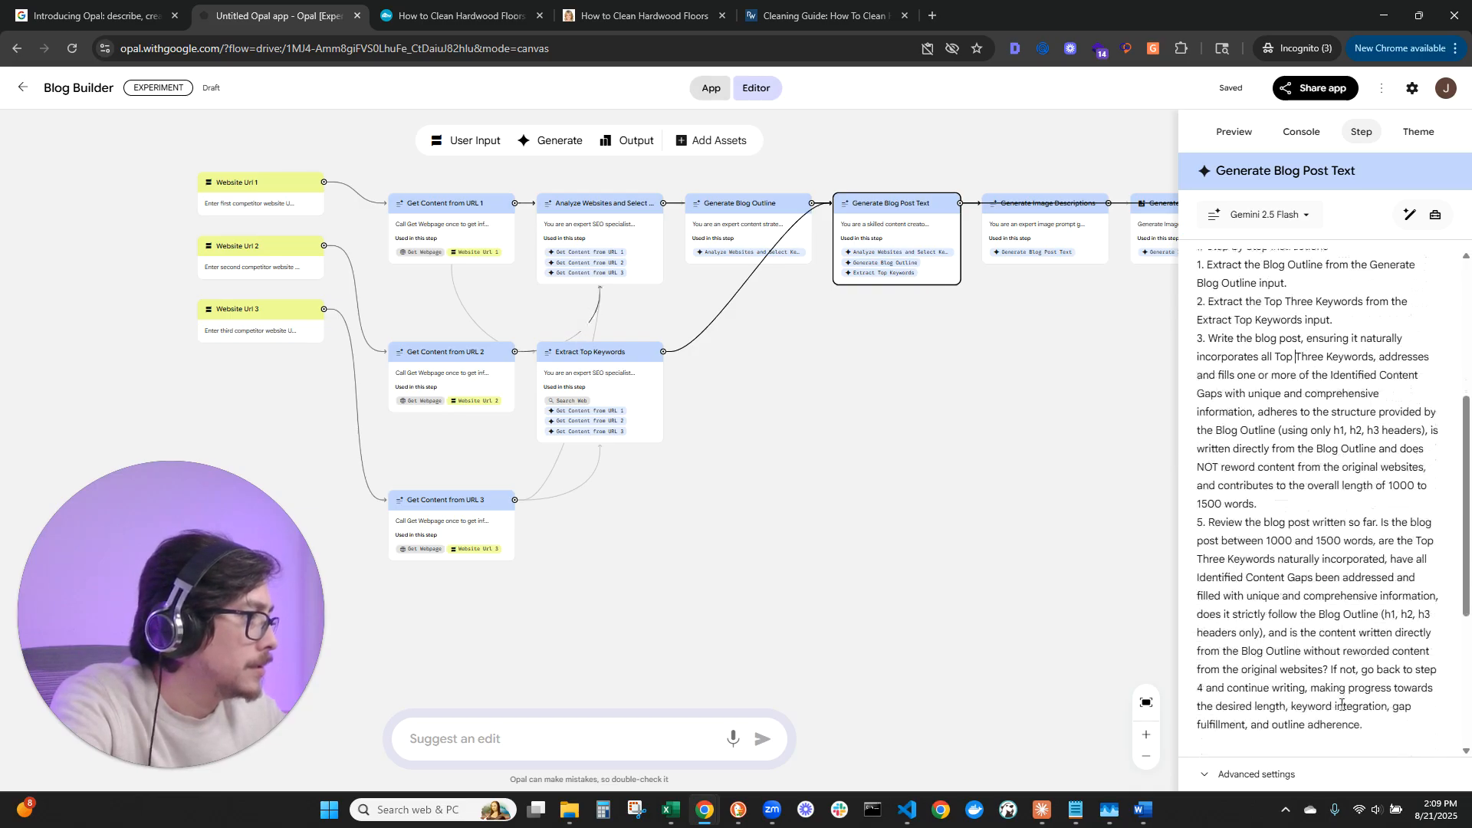
Renumber the review instruction in the blog post prompt to 4.
{"action": "scroll", "coordinate": [1342, 703], "scroll_direction": "down", "scroll_amount": 1}
{"action": "scroll", "coordinate": [1341, 704], "scroll_direction": "up", "scroll_amount": 2}
{"action": "key", "text": "BackSpace"}
{"action": "type", "text": "4"}
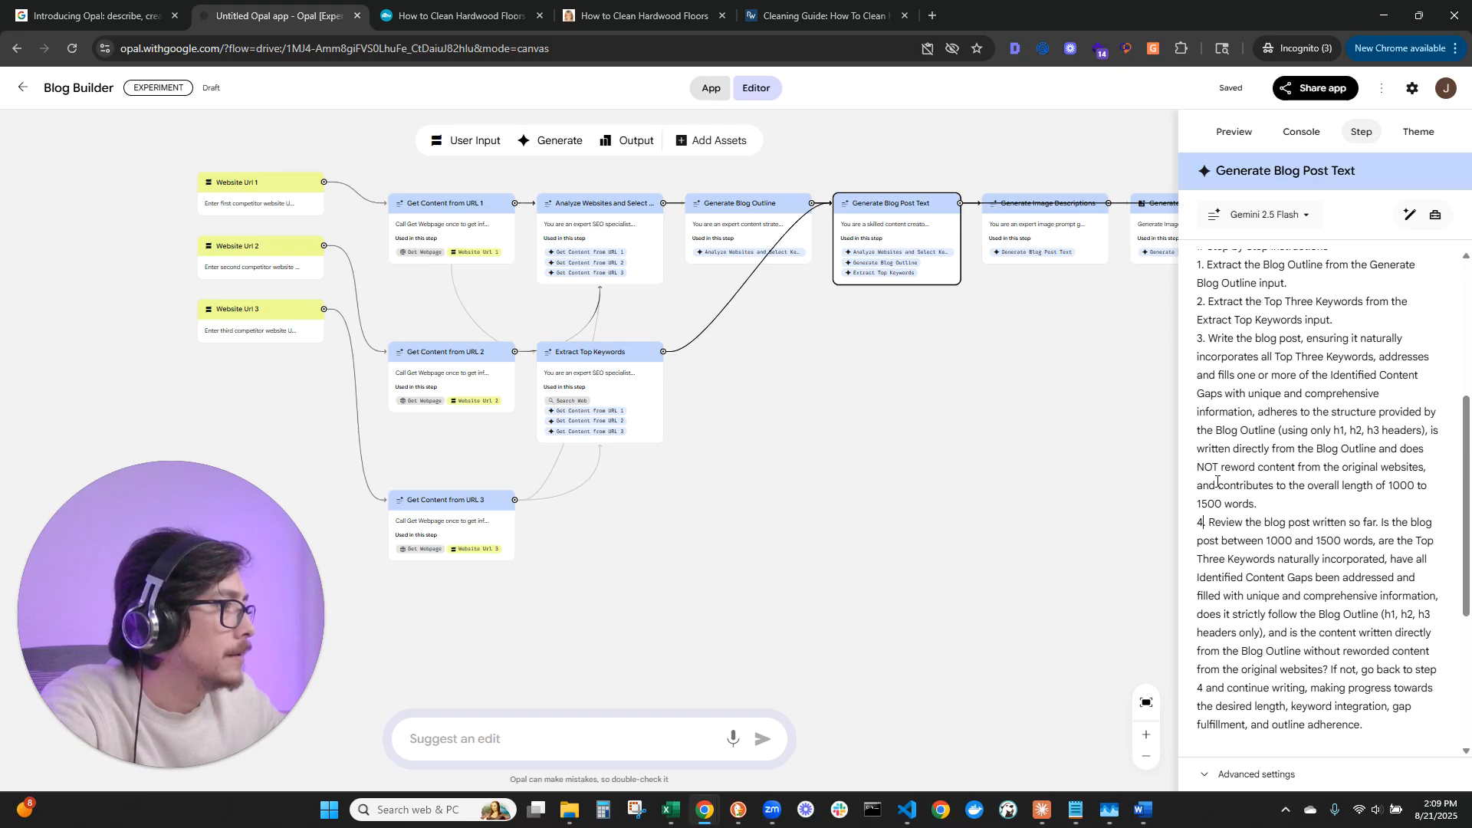
Replace instruction 3 with "Write the blog post directly from the Blog Outline with the Top Keywords that are identified.".
{"action": "left_click_drag", "start_coordinate": [1258, 505], "coordinate": [1209, 338]}
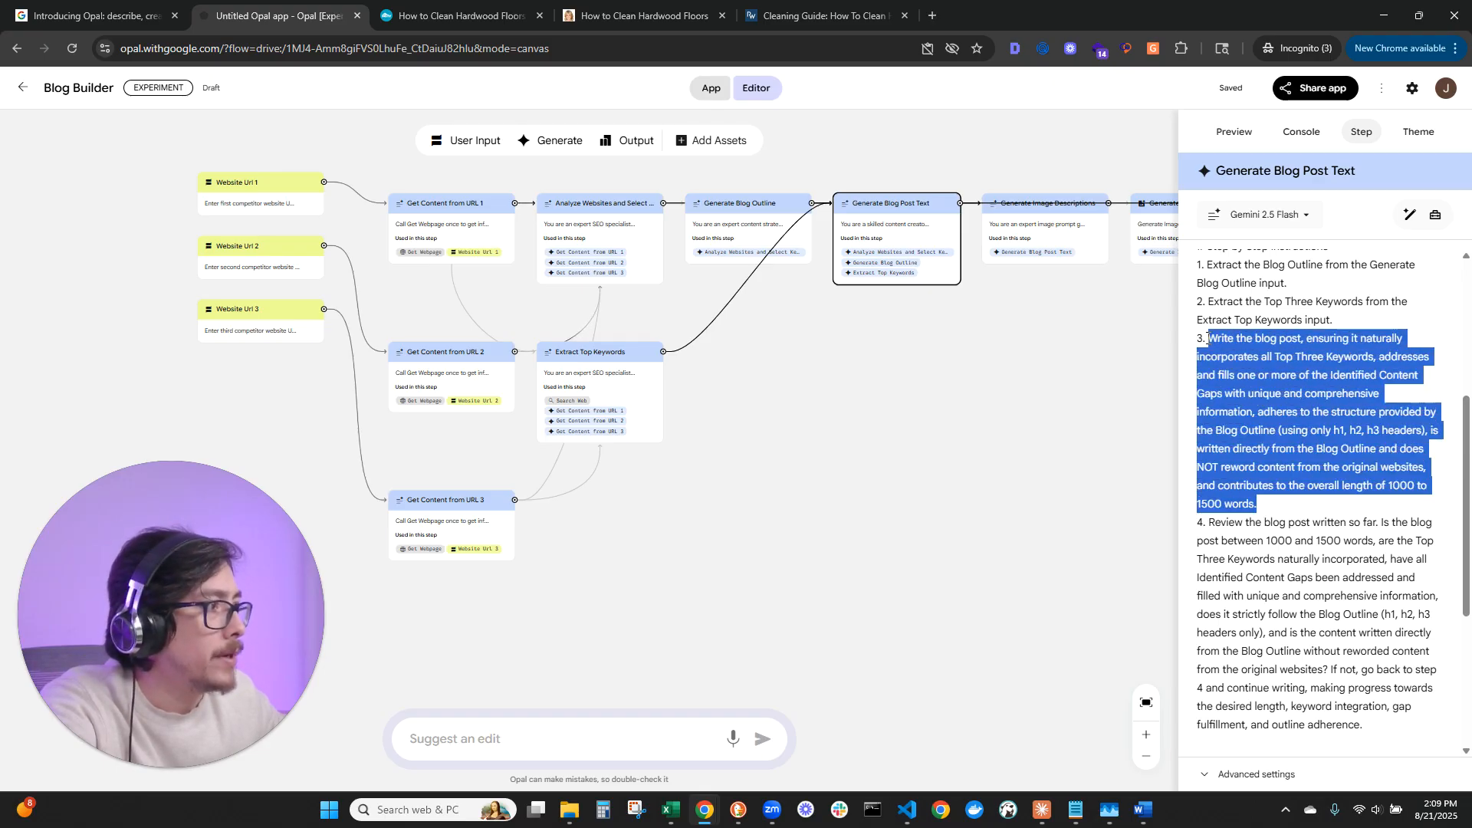
{"action": "type", "text": "Wri"}
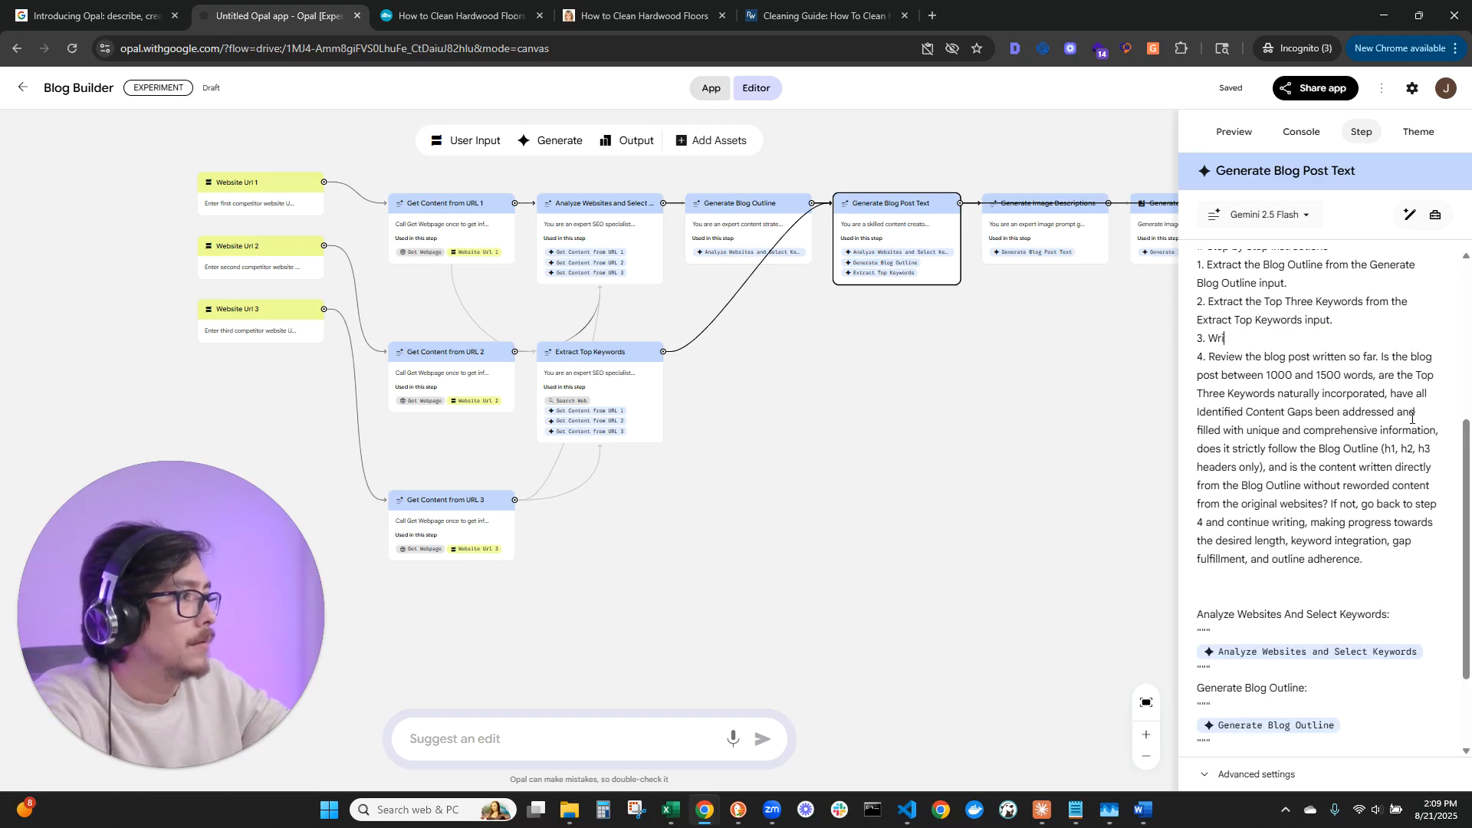
{"action": "type", "text": "te the blog post di"}
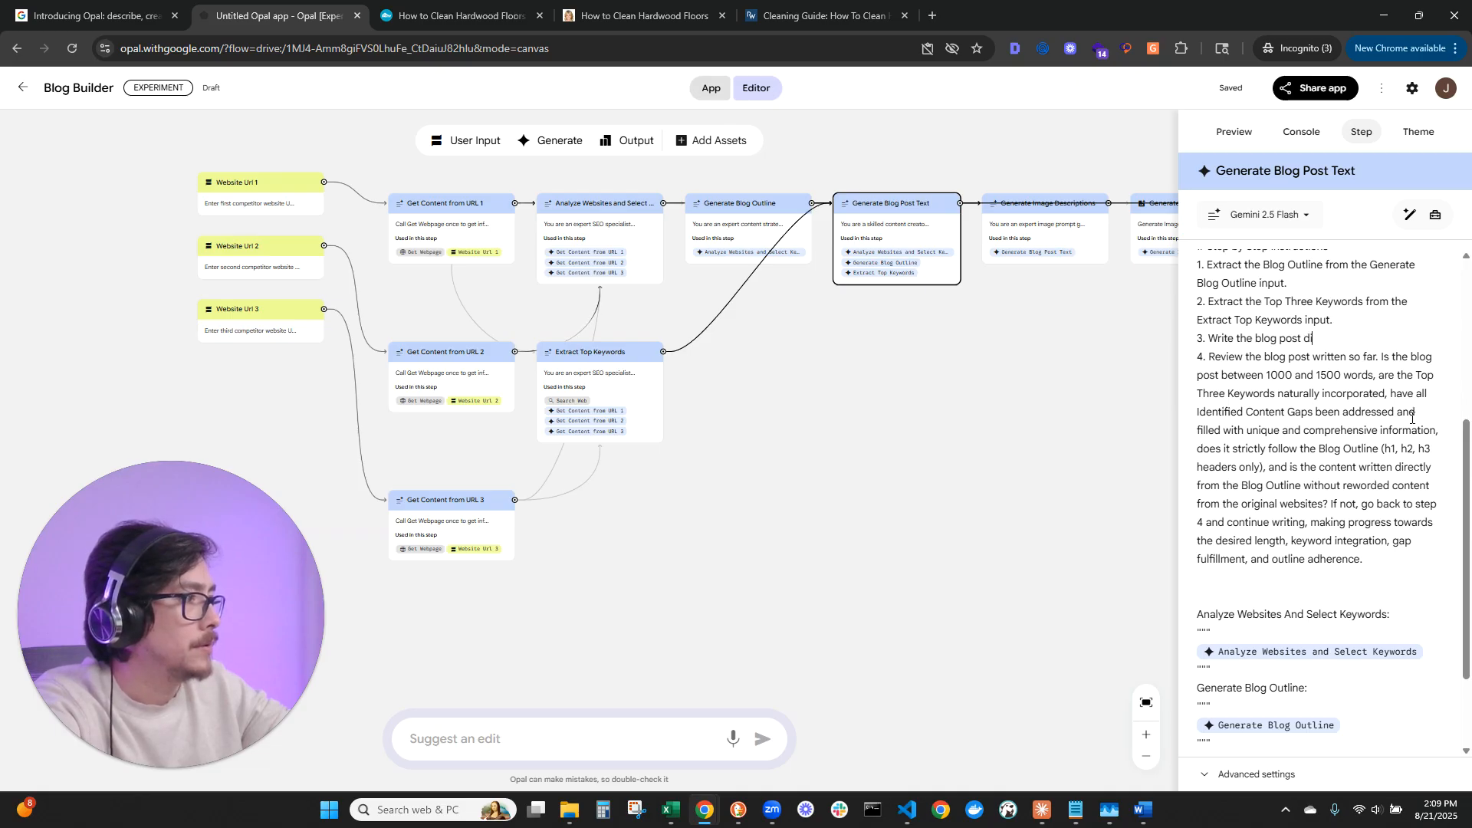
{"action": "type", "text": "rectly from the Bl"}
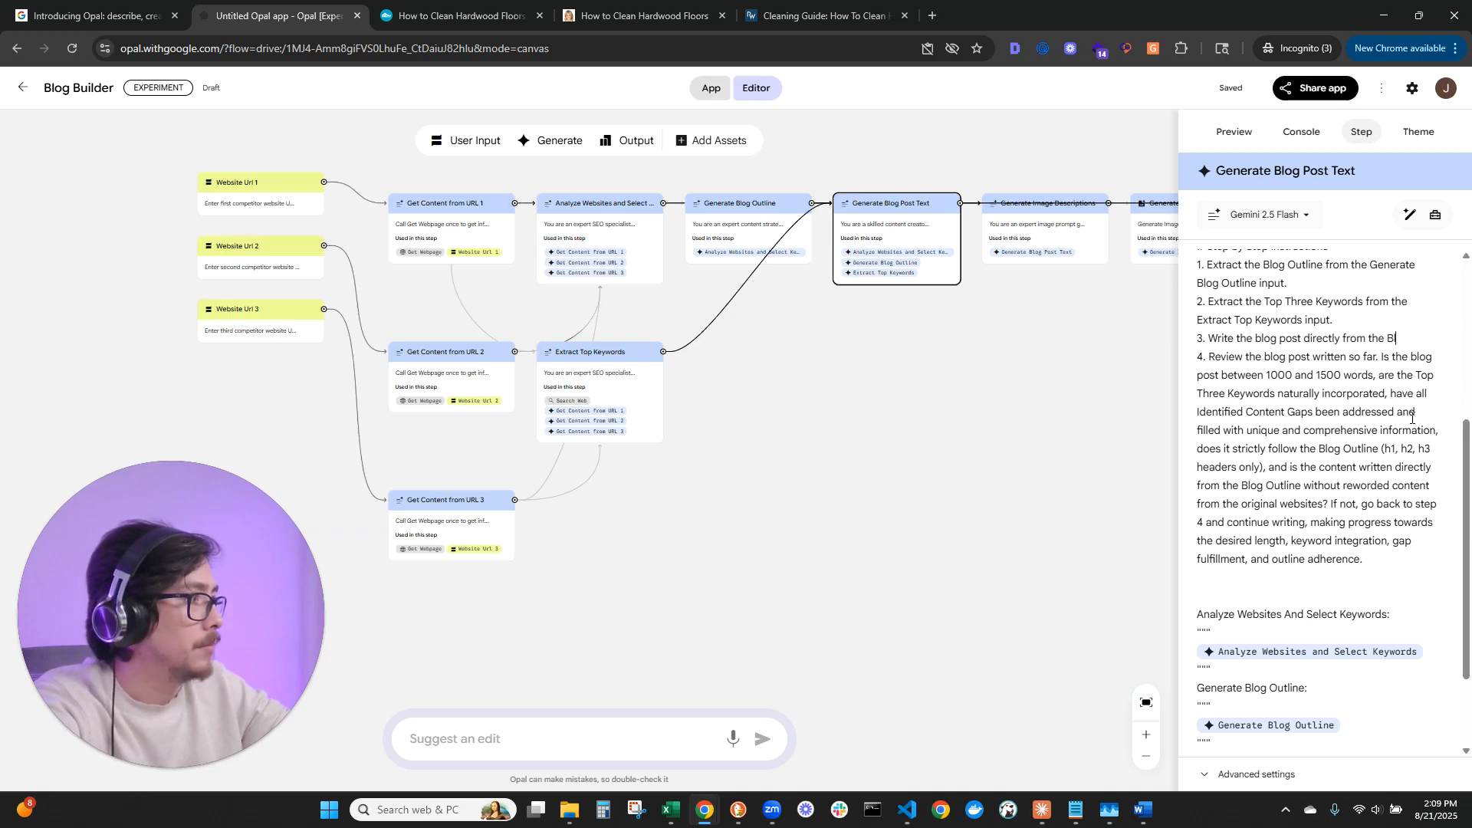
{"action": "type", "text": "og Outline"}
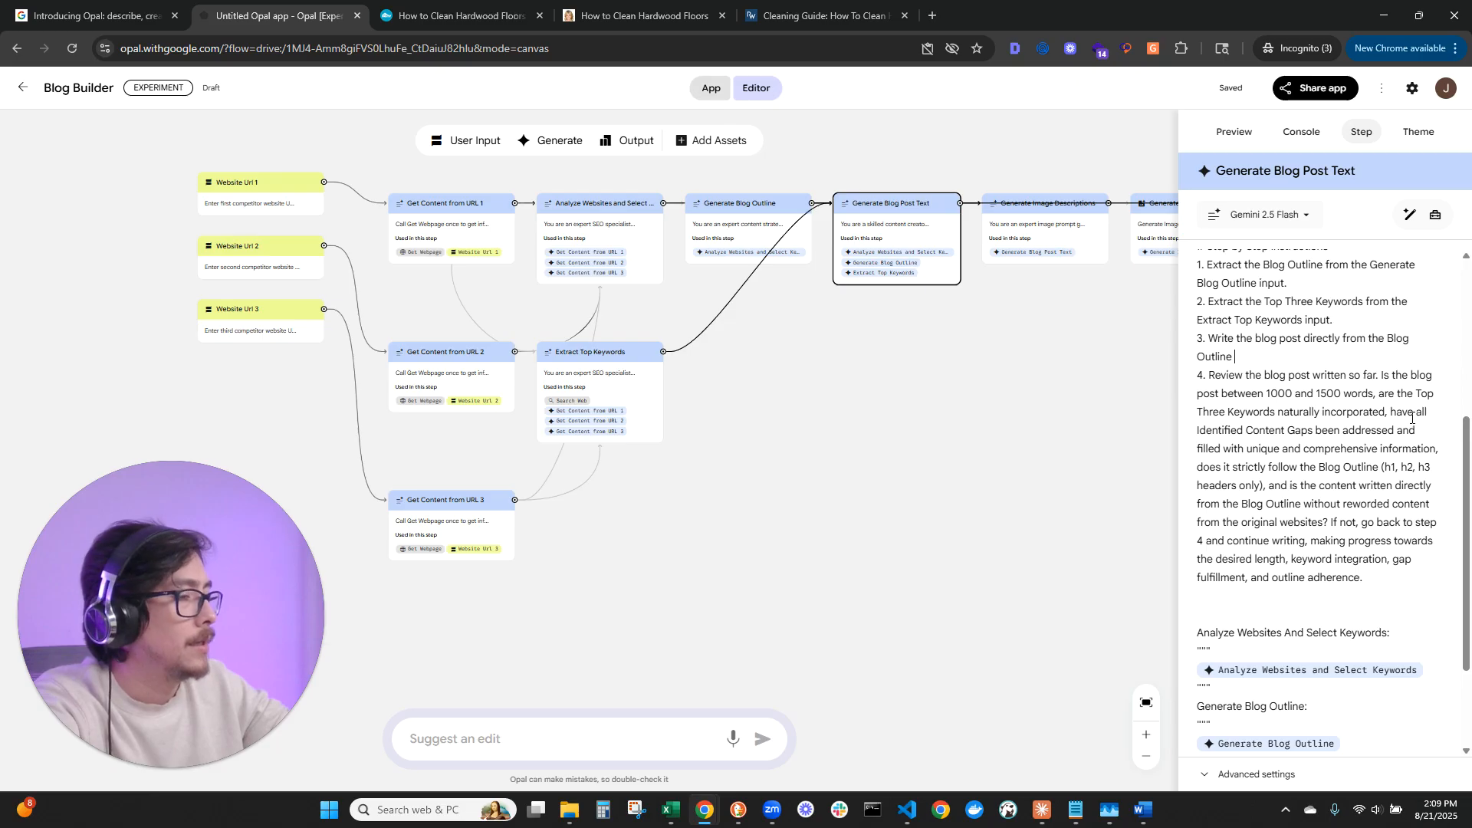
{"action": "type", "text": " with "}
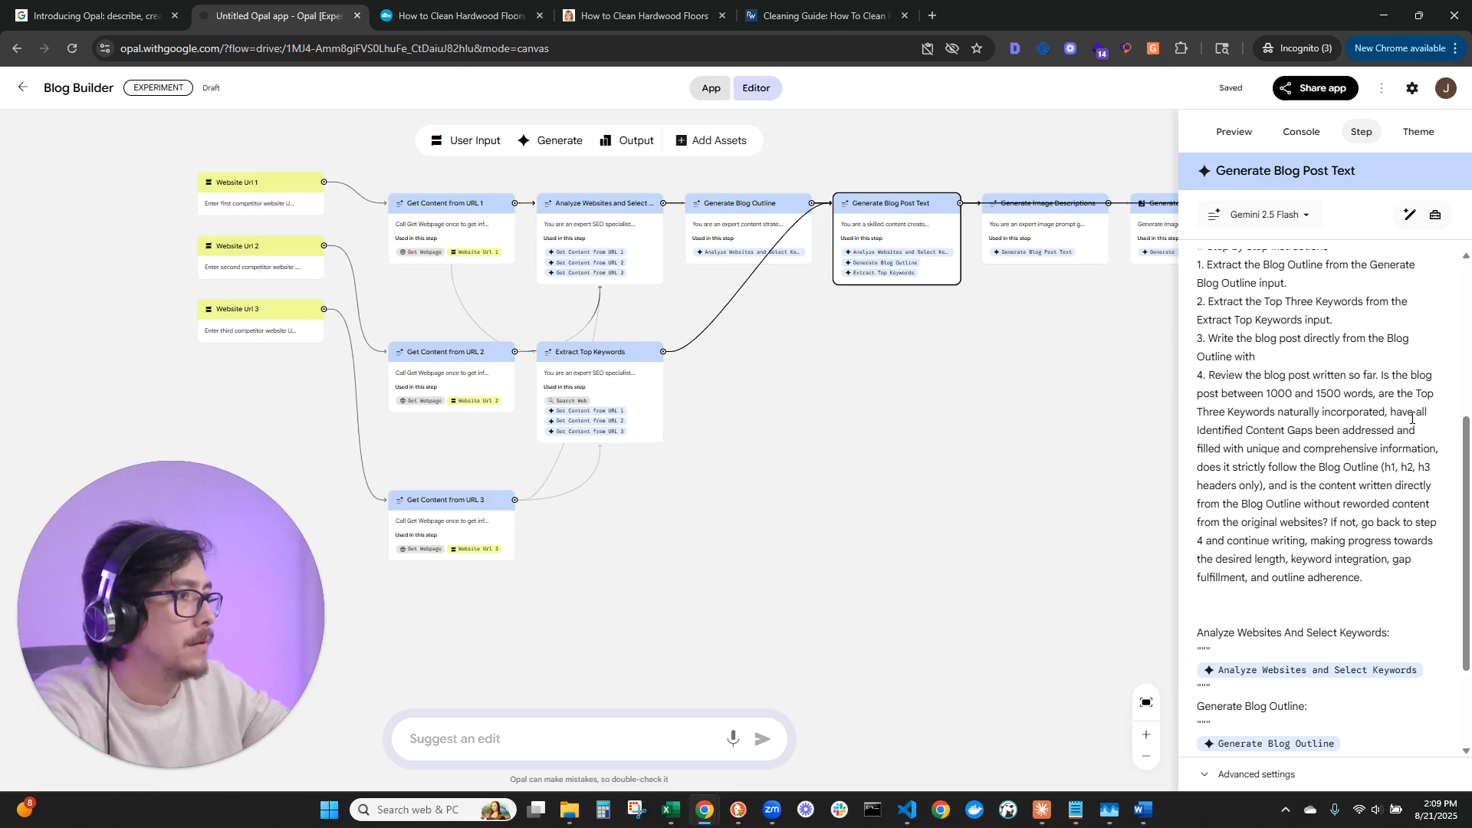
{"action": "type", "text": "the Top "}
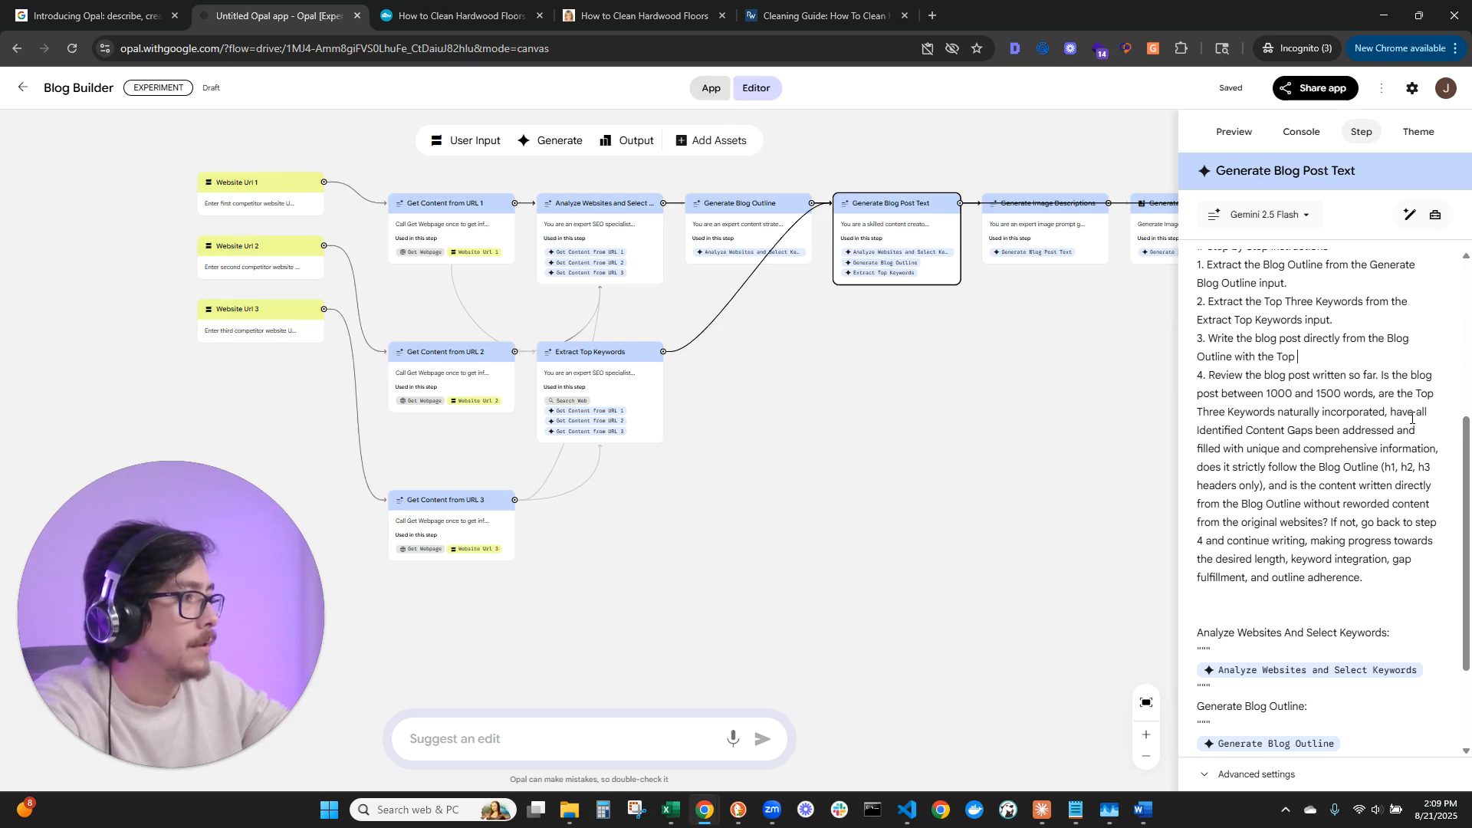
{"action": "type", "text": "Keywords th"}
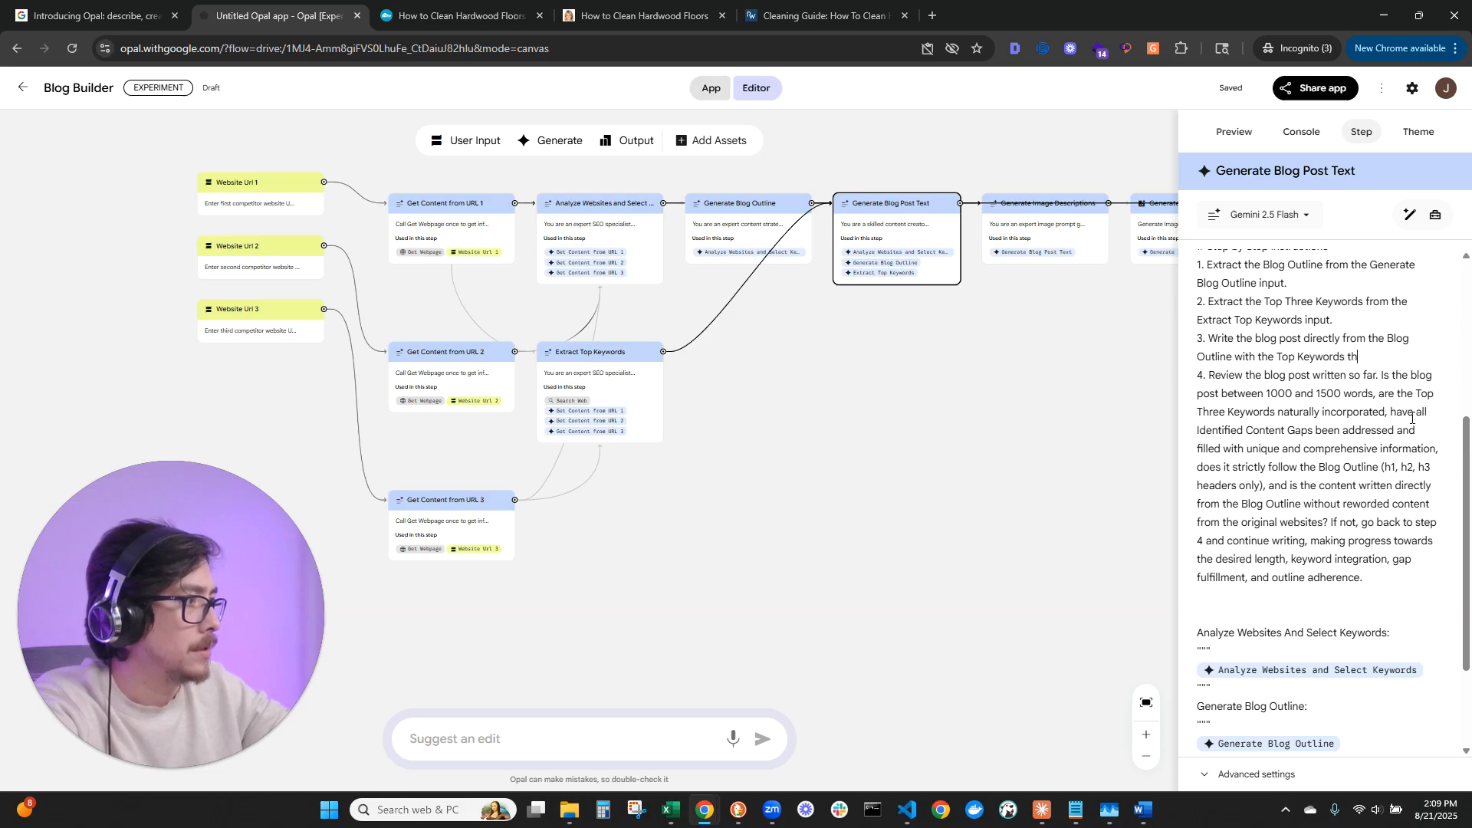
{"action": "type", "text": "at are id"}
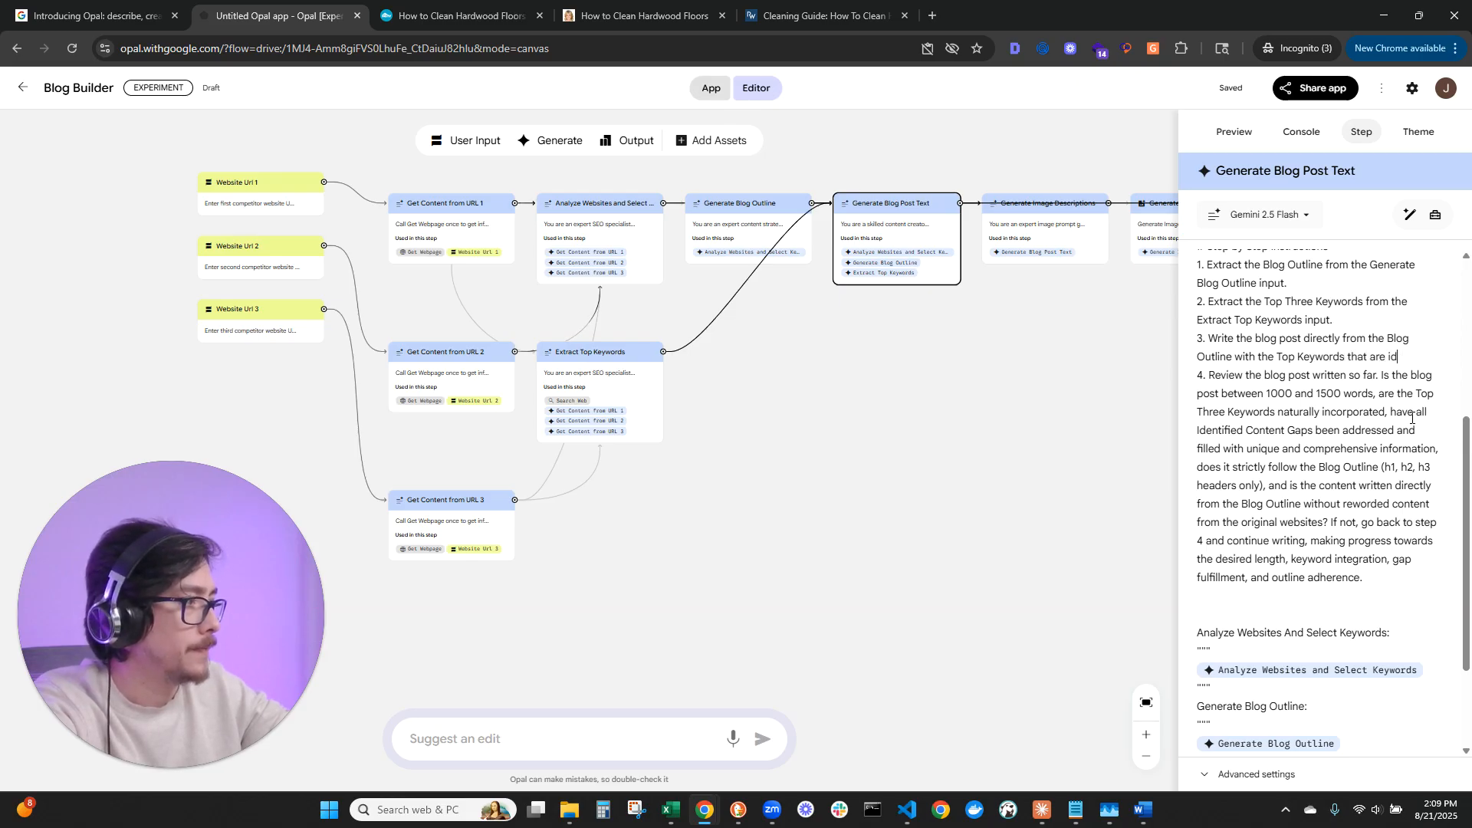
{"action": "type", "text": "eniified."}
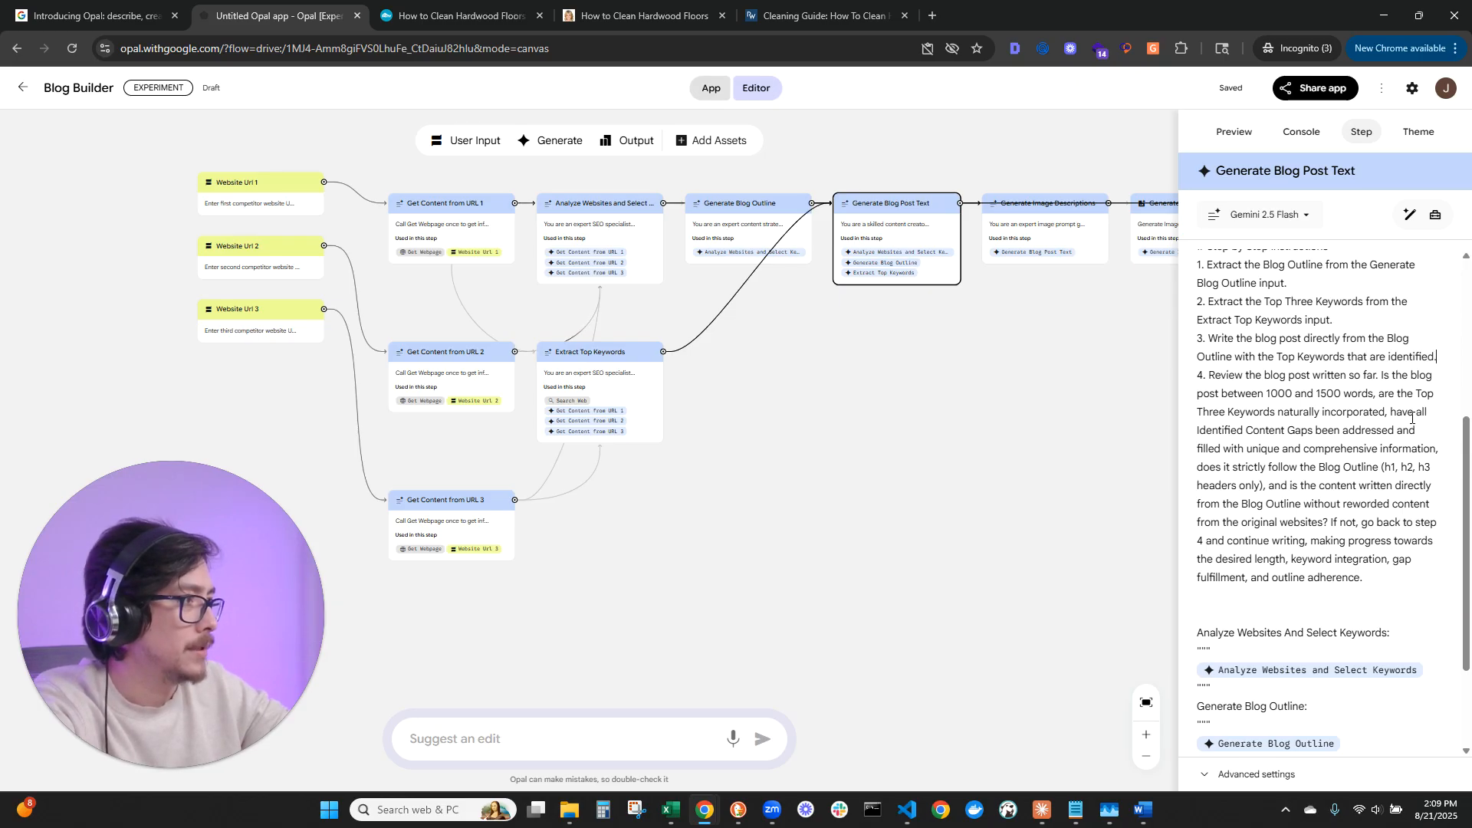
Reword instruction 3 to "Expand on the Blog outline and include the Top Keywords that are identified.".
{"action": "key", "text": "Right"}
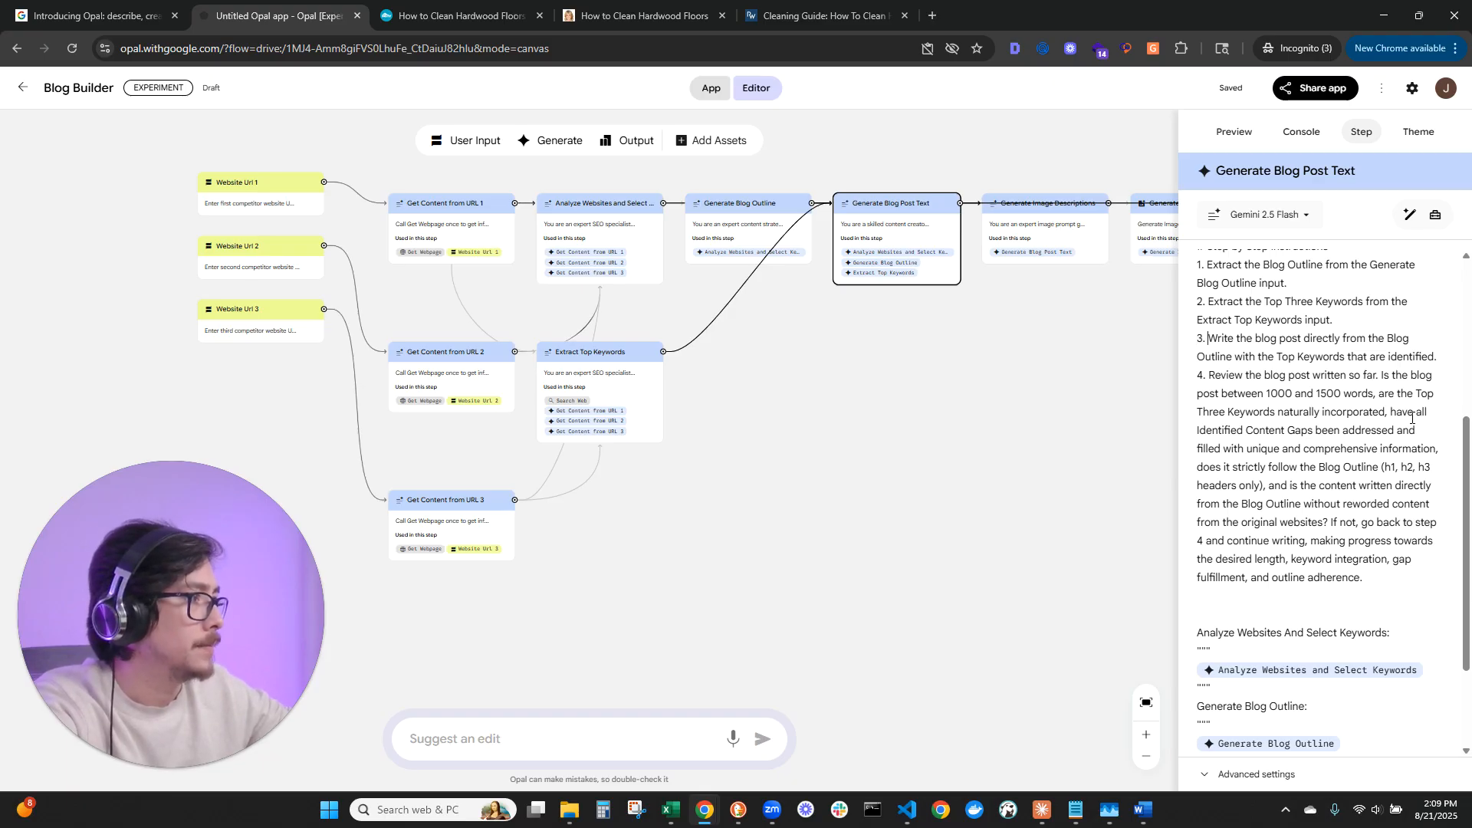
{"action": "key", "text": "ctrl+shift+Right"}
{"action": "type", "text": "Expand "}
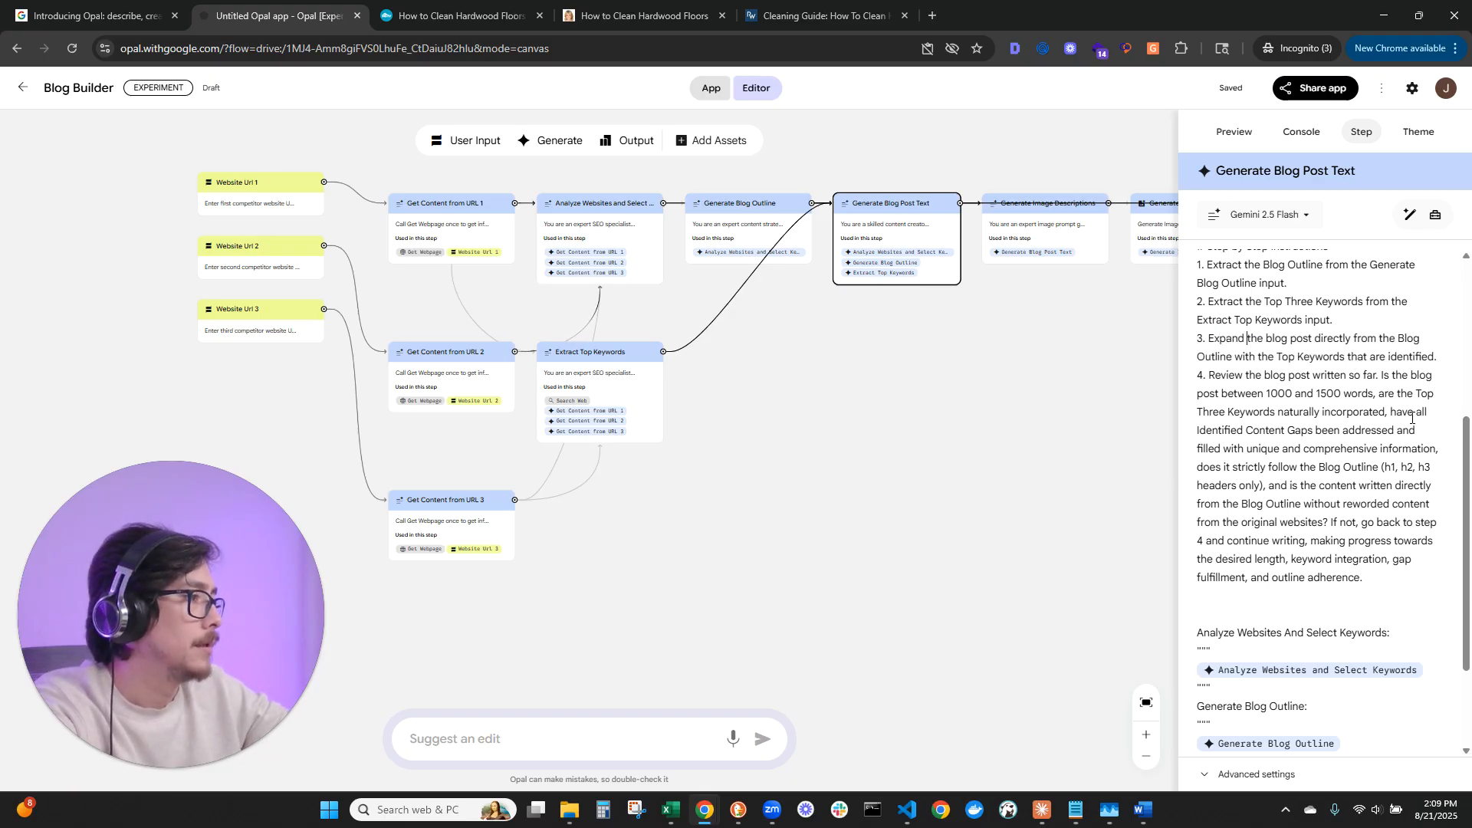
{"action": "type", "text": "on the B"}
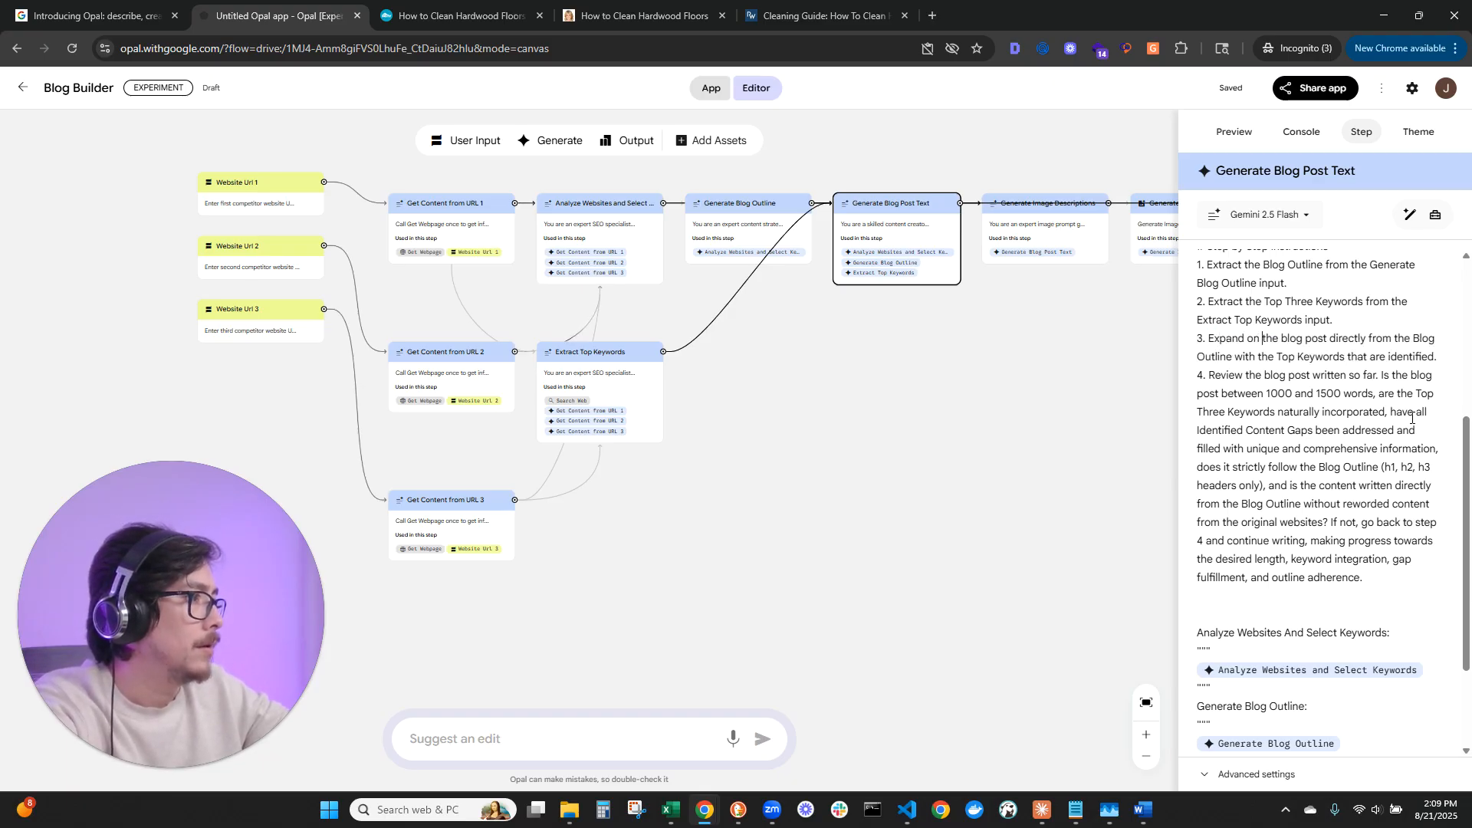
{"action": "type", "text": "log outline "}
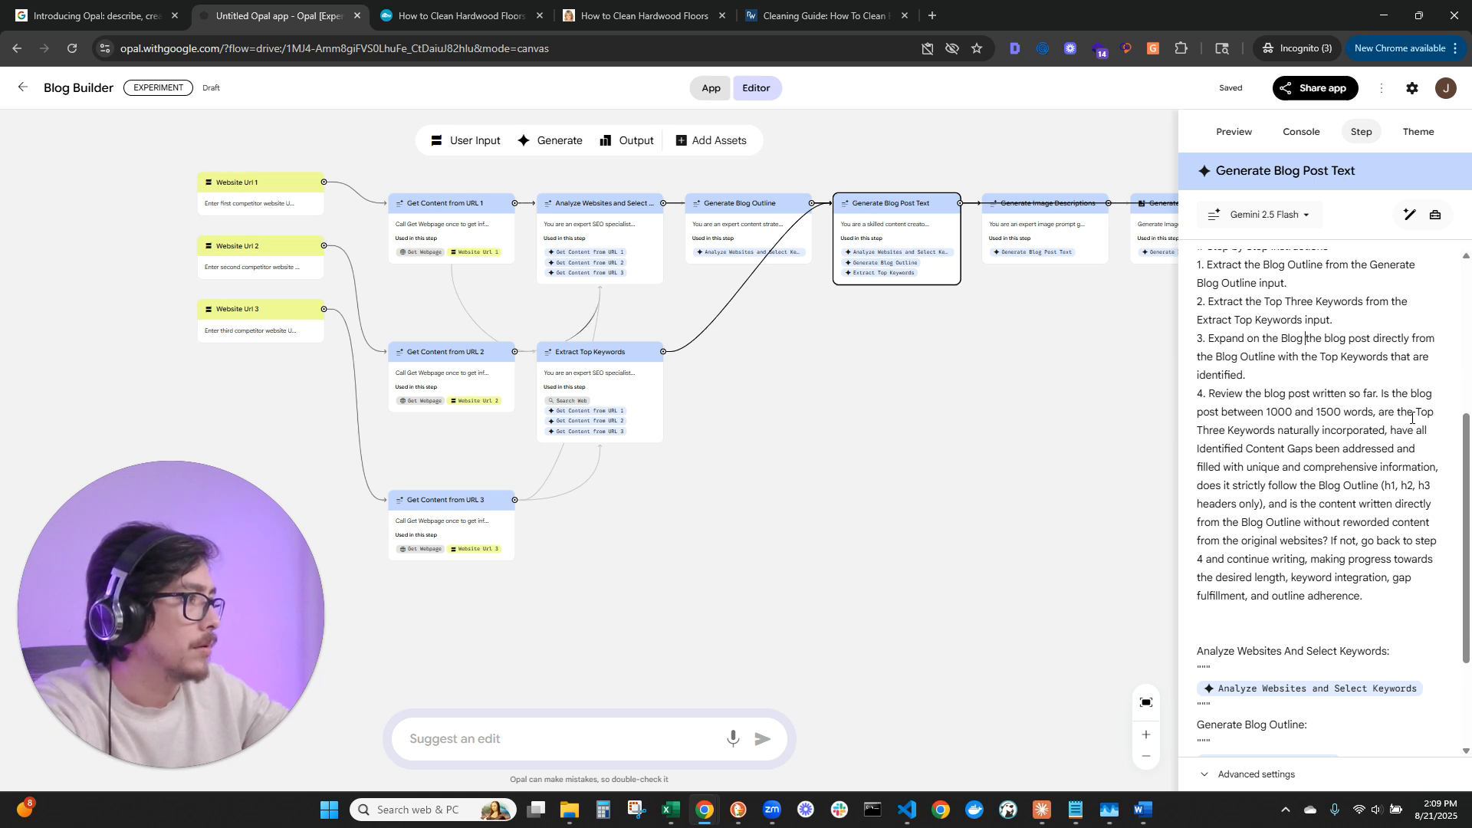
{"action": "type", "text": "and inclu"}
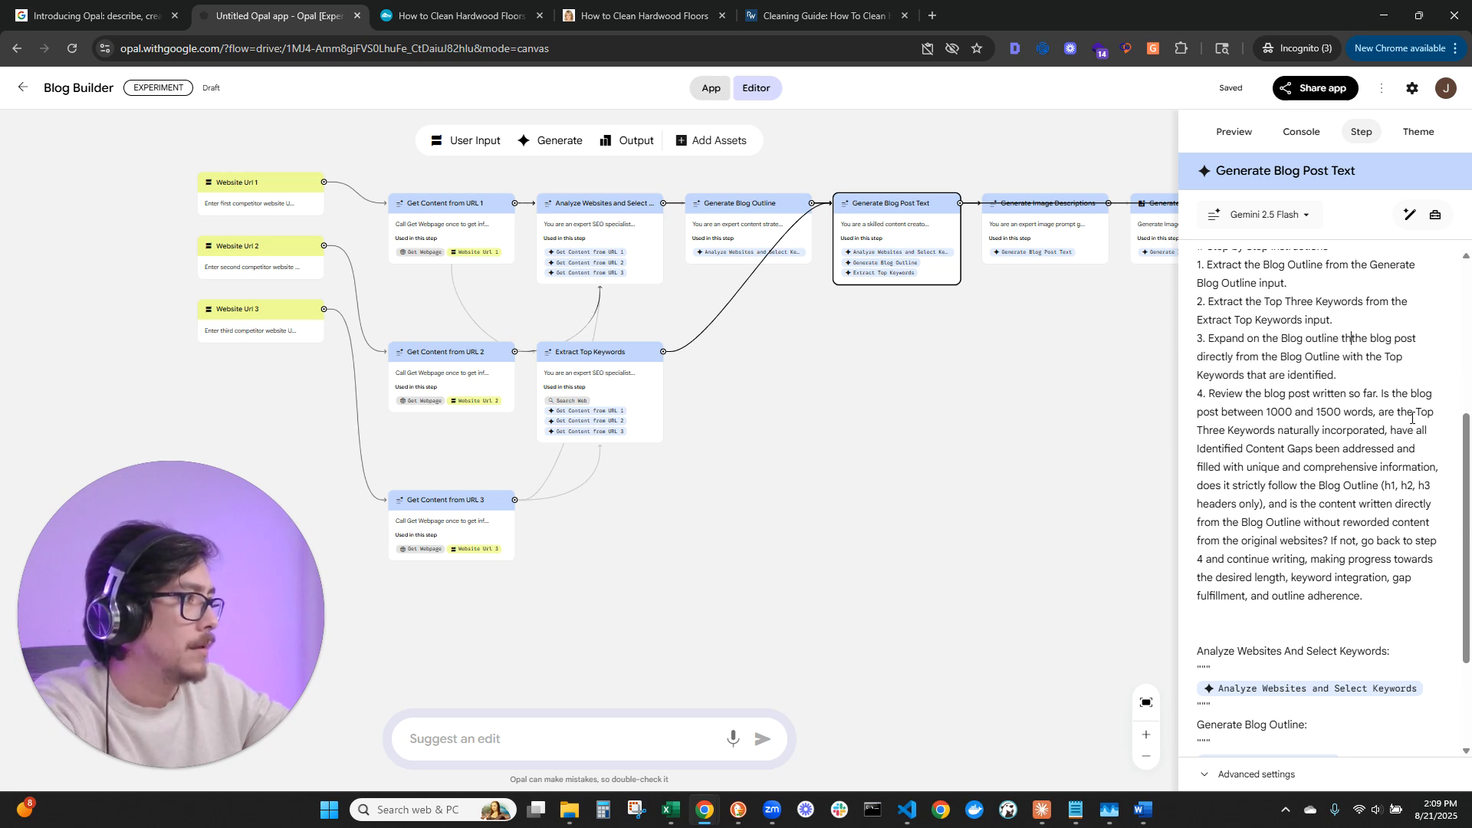
{"action": "type", "text": "de the"}
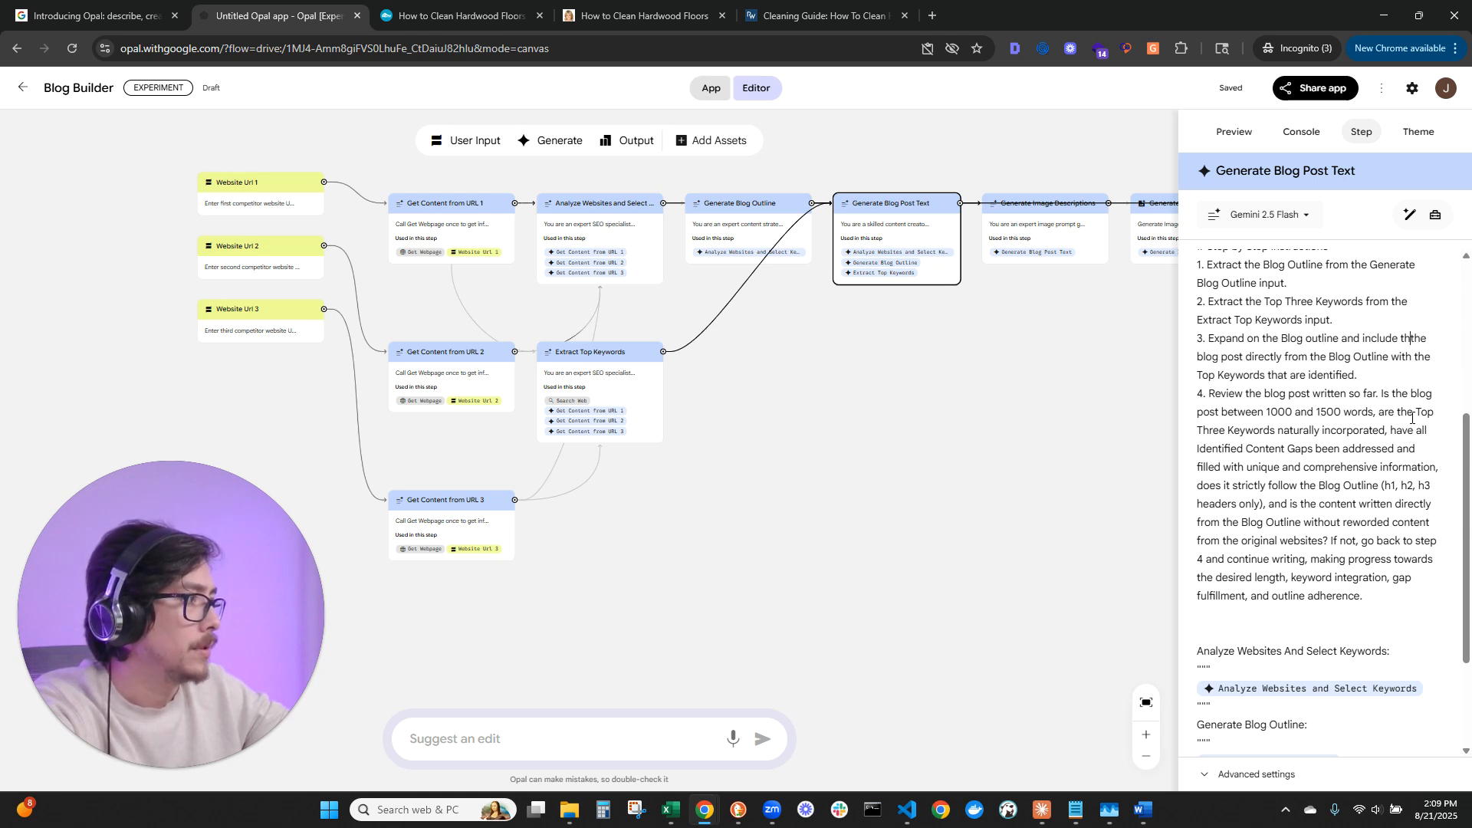
{"action": "key", "text": "shift+Down"}
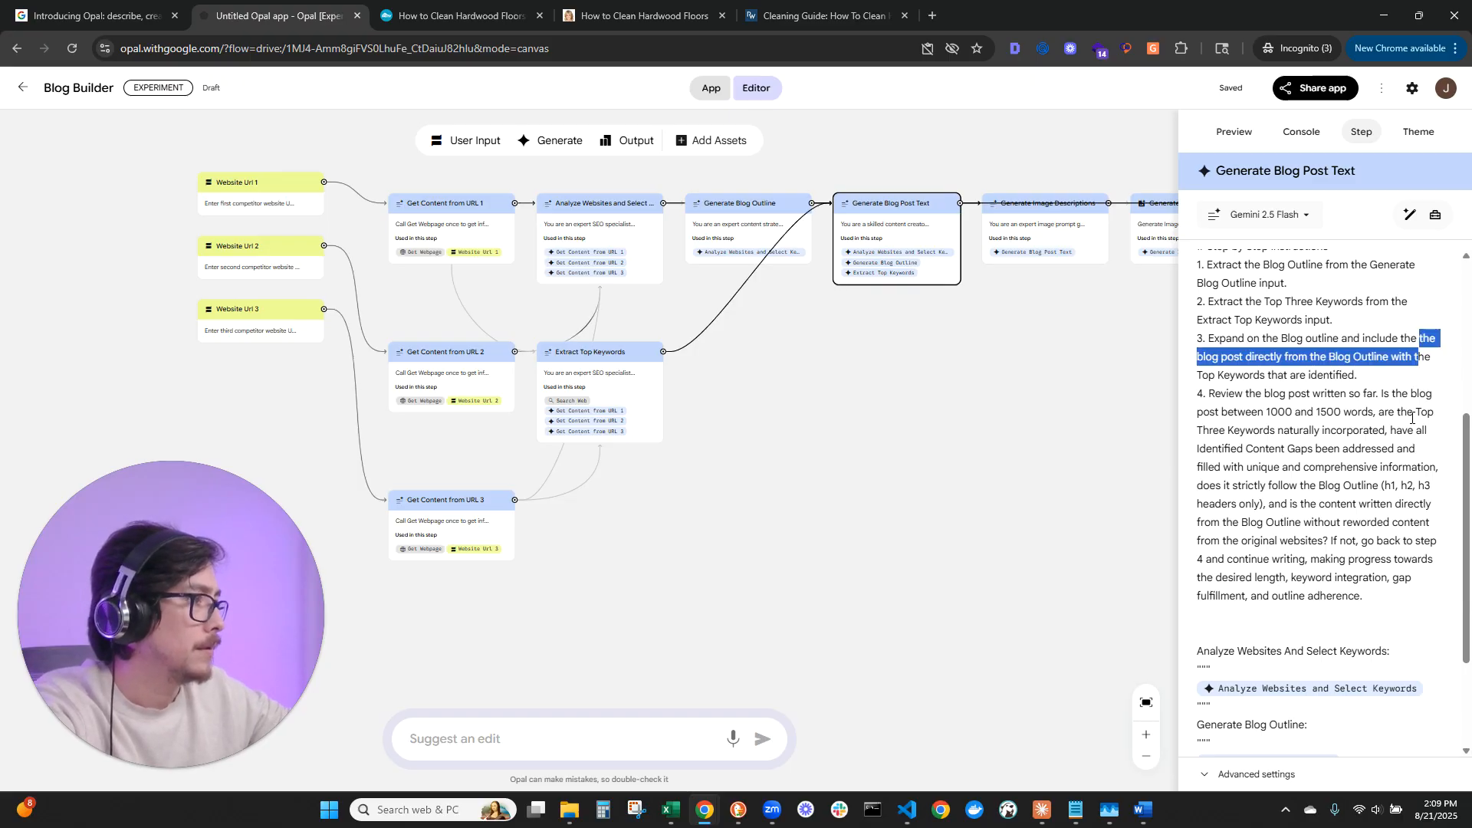
{"action": "key", "text": "BackSpace"}
{"action": "key", "text": "Delete"}
{"action": "key", "text": "Delete"}
{"action": "key", "text": "Delete"}
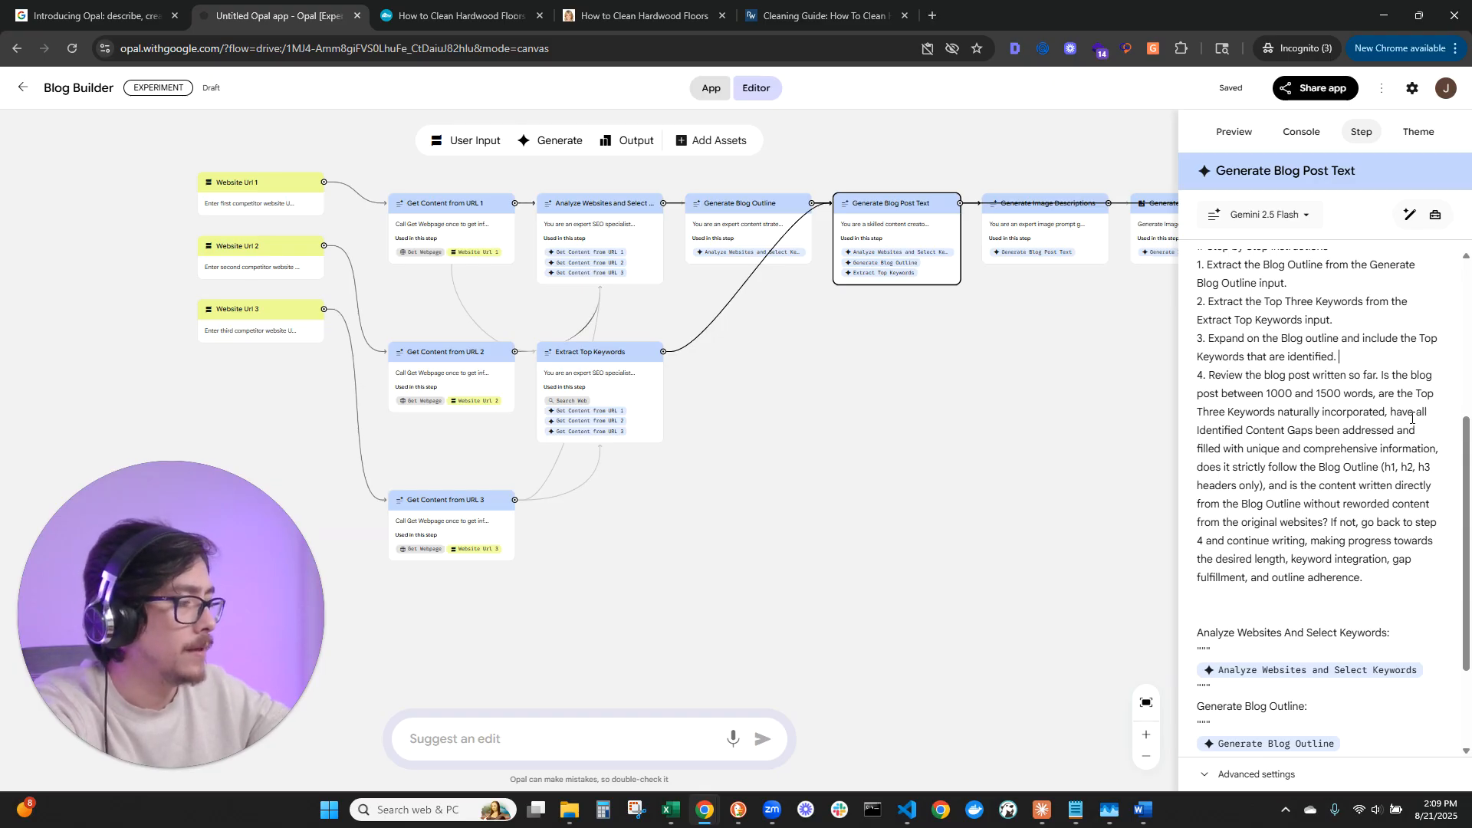
Append "The blog post needs to be about 1000 to 1500 words." to instruction 3.
{"action": "key", "text": "End"}
{"action": "type", "text": "The blo"}
{"action": "key", "text": "BackSpace"}
{"action": "type", "text": "g "}
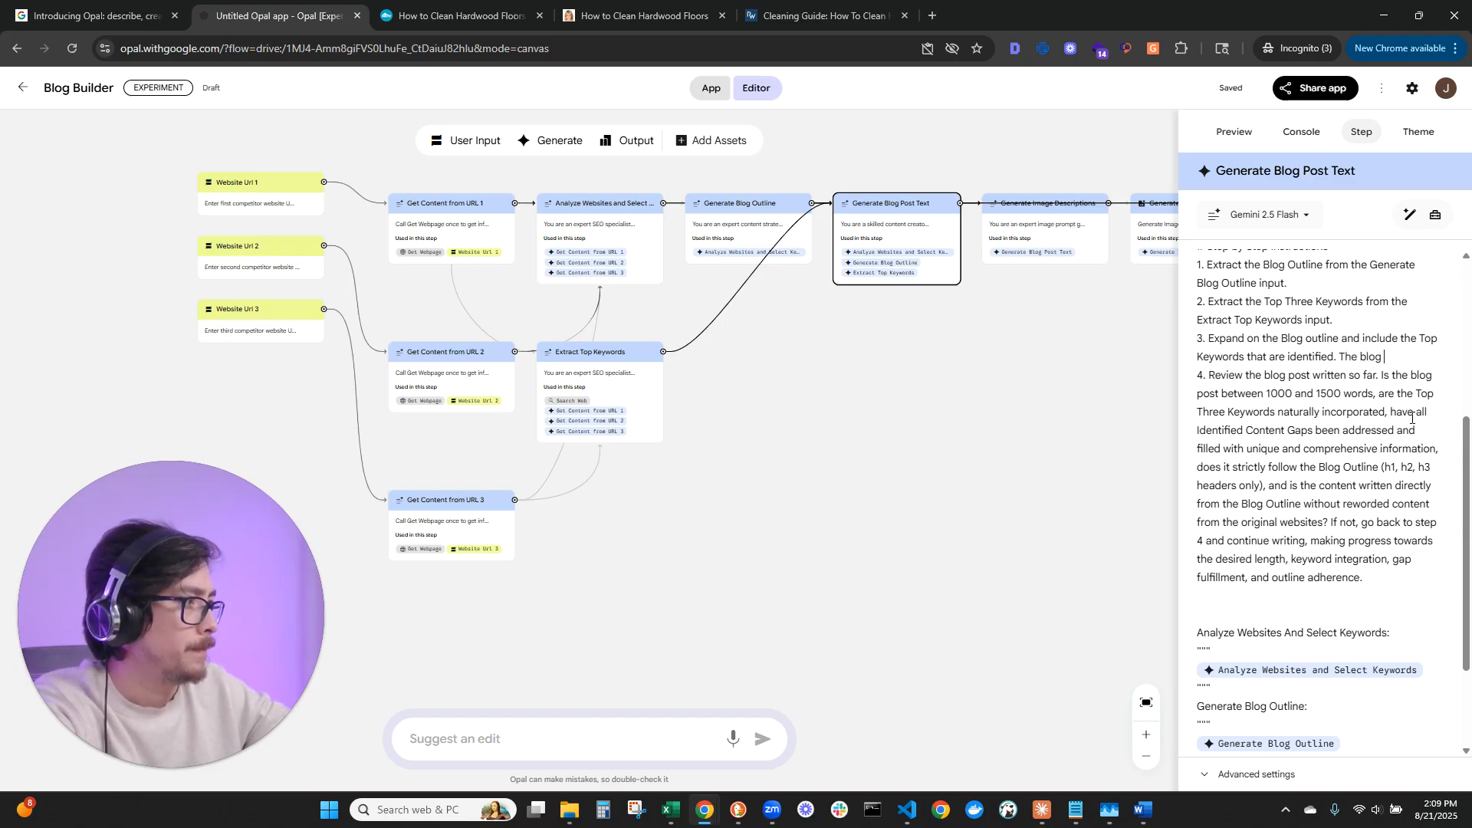
{"action": "type", "text": "post need"}
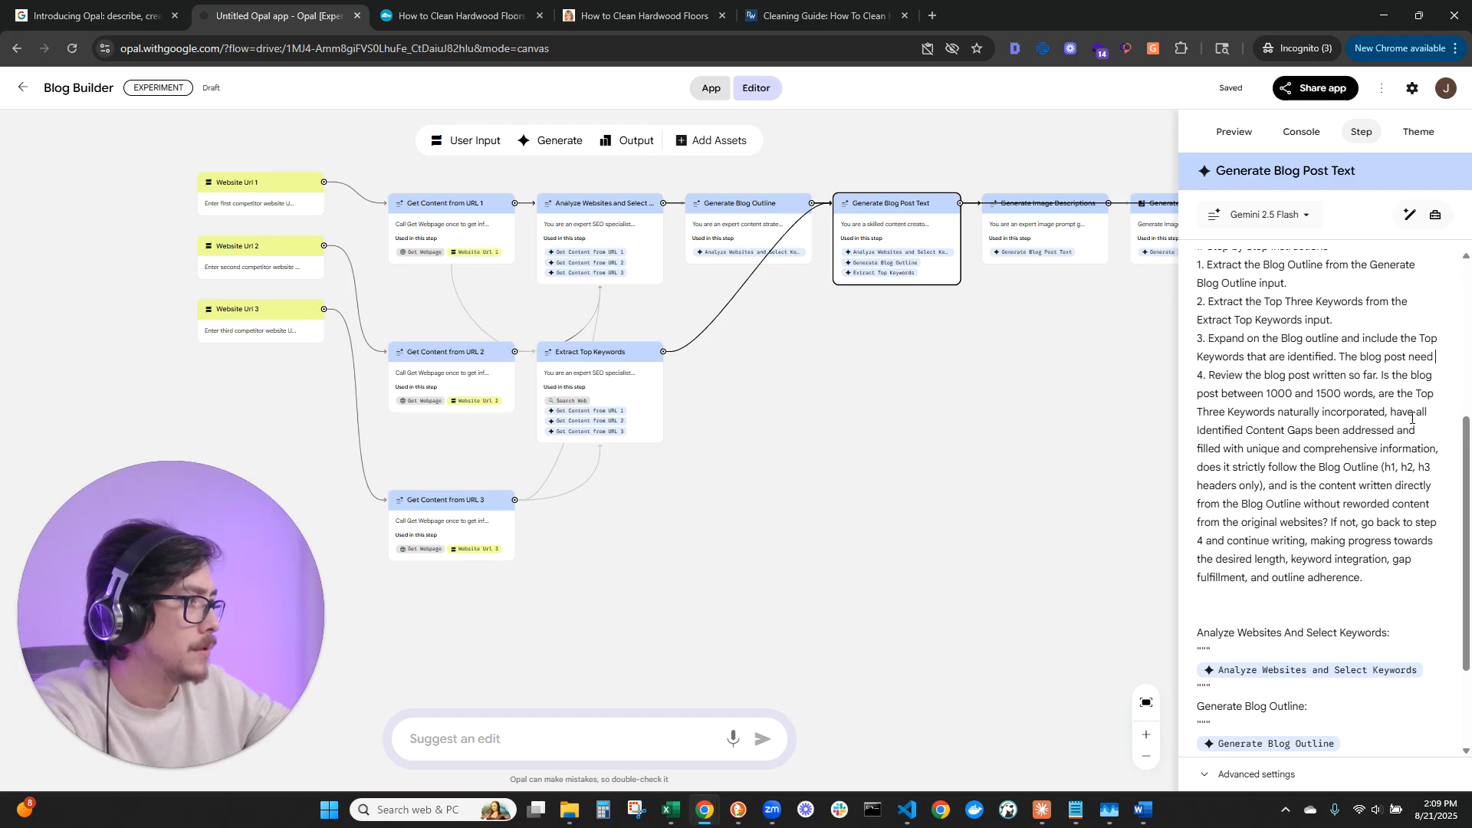
{"action": "type", "text": "s to be about"}
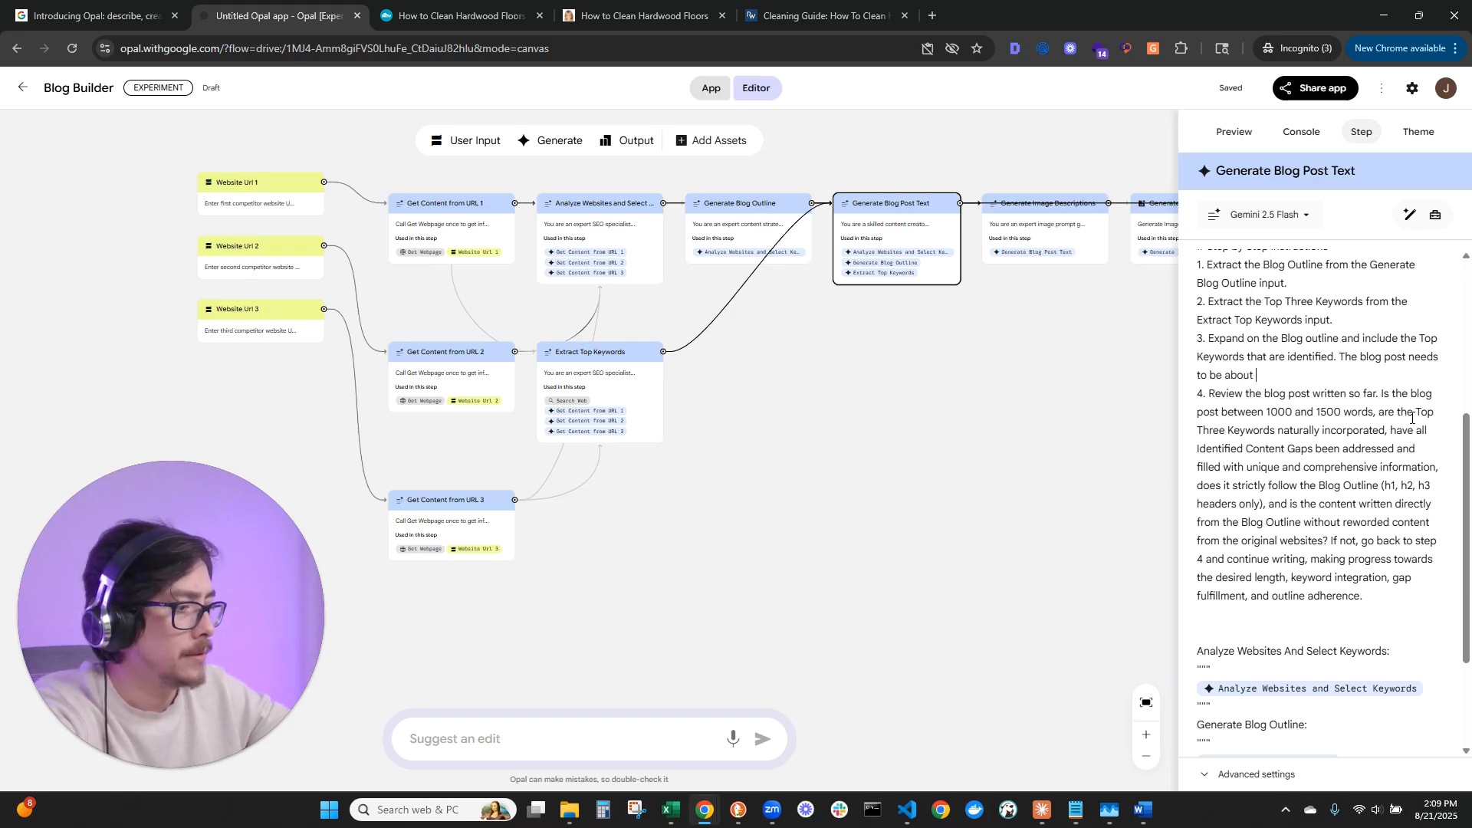
{"action": "type", "text": " 1000 to 15"}
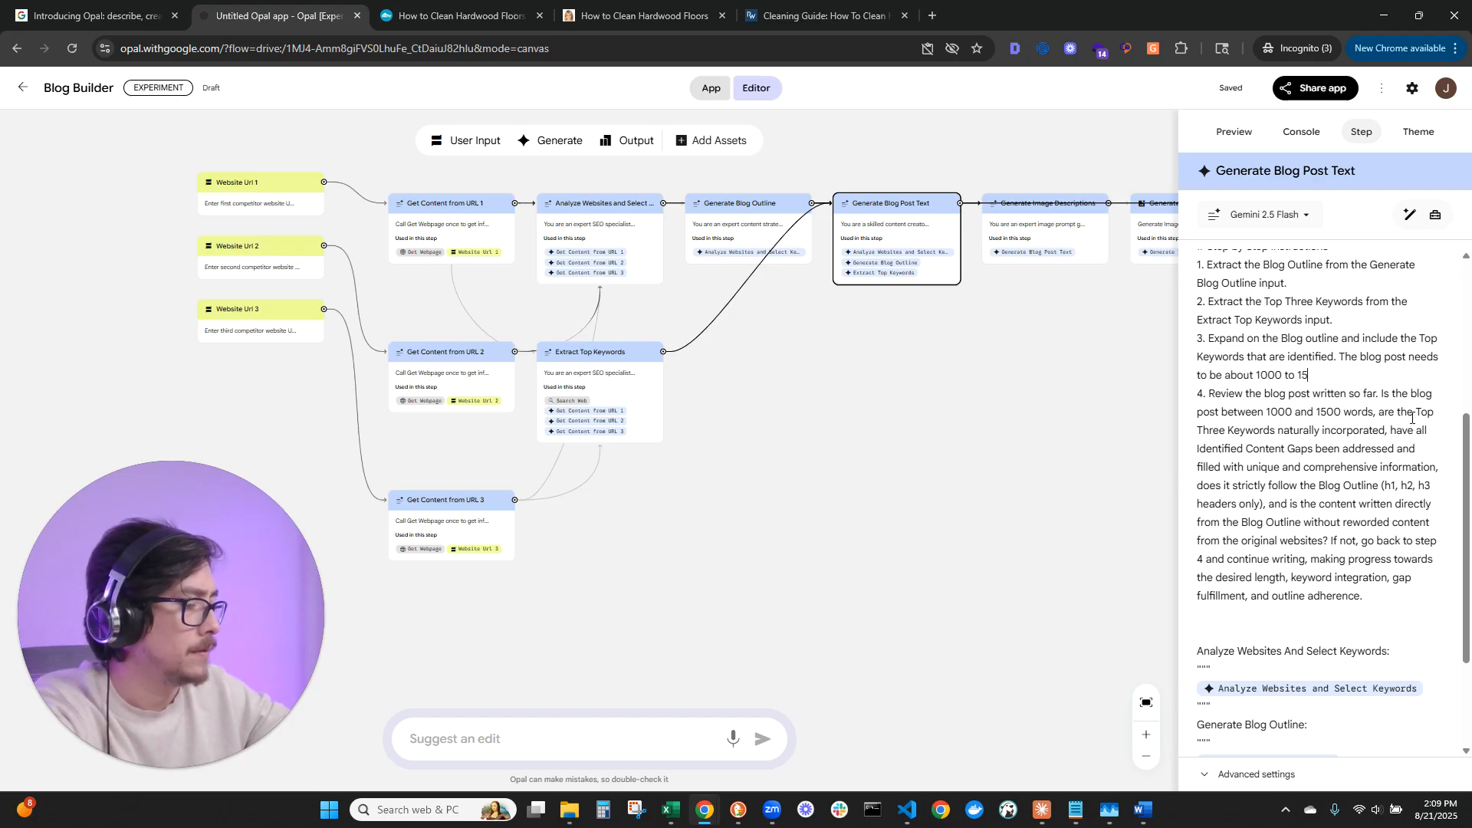
{"action": "type", "text": "00 words."}
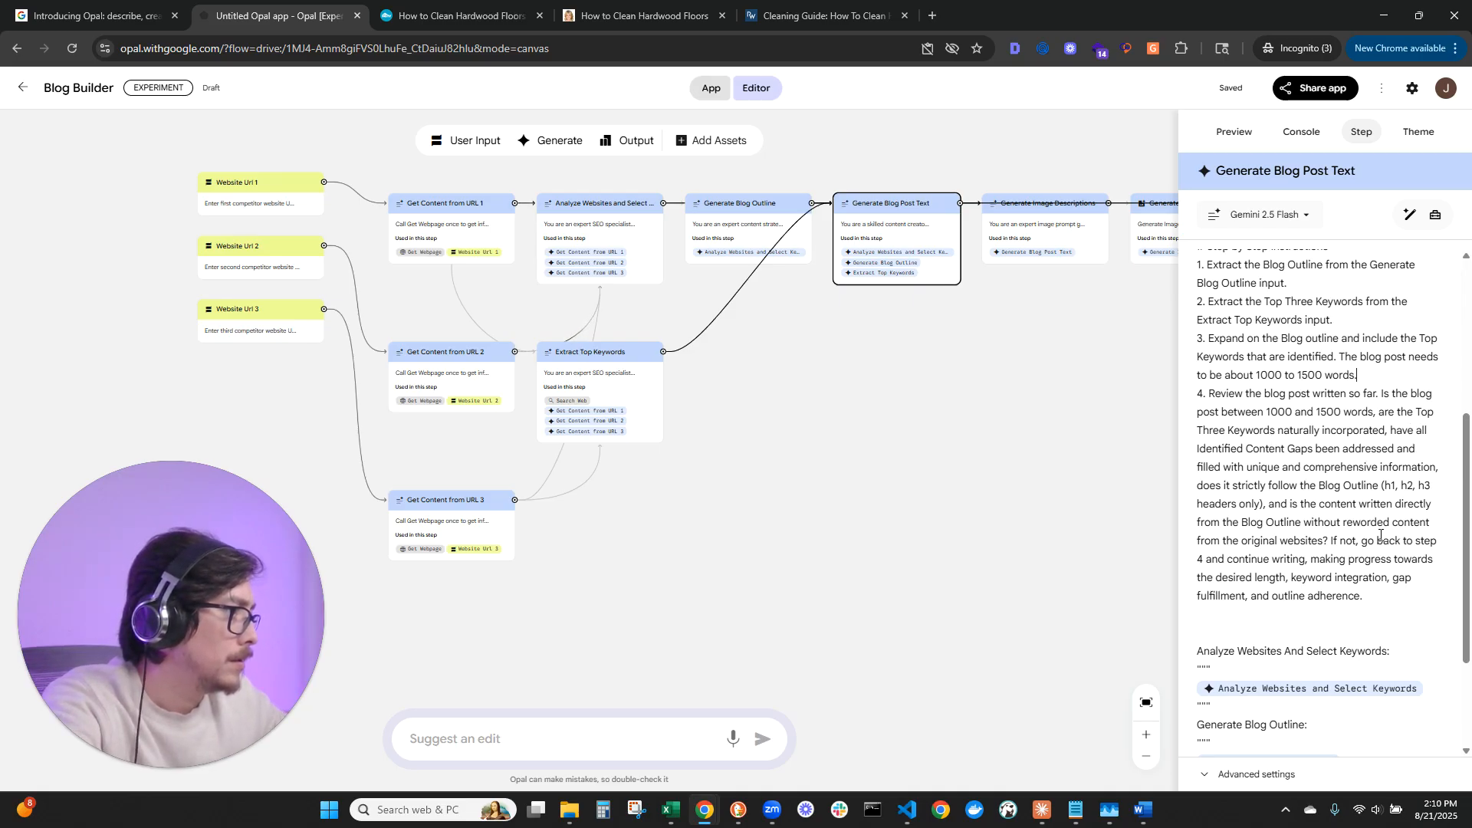
Delete the whole review instruction, including its number 4, from the blog post prompt.
{"action": "left_click", "coordinate": [1392, 592]}
{"action": "left_click_drag", "start_coordinate": [1393, 592], "coordinate": [1196, 393]}
{"action": "key", "text": "BackSpace"}
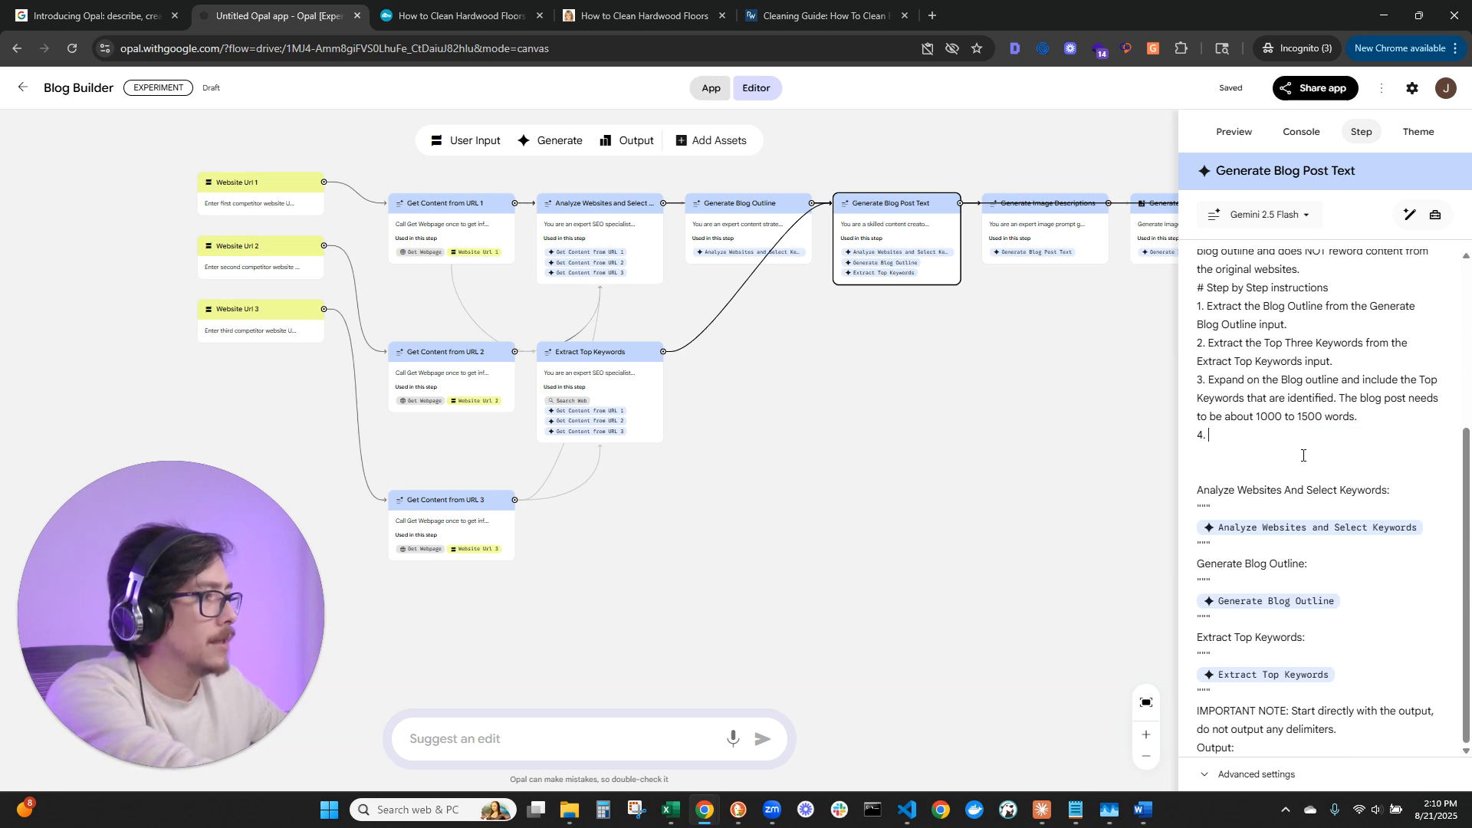
{"action": "key", "text": "BackSpace"}
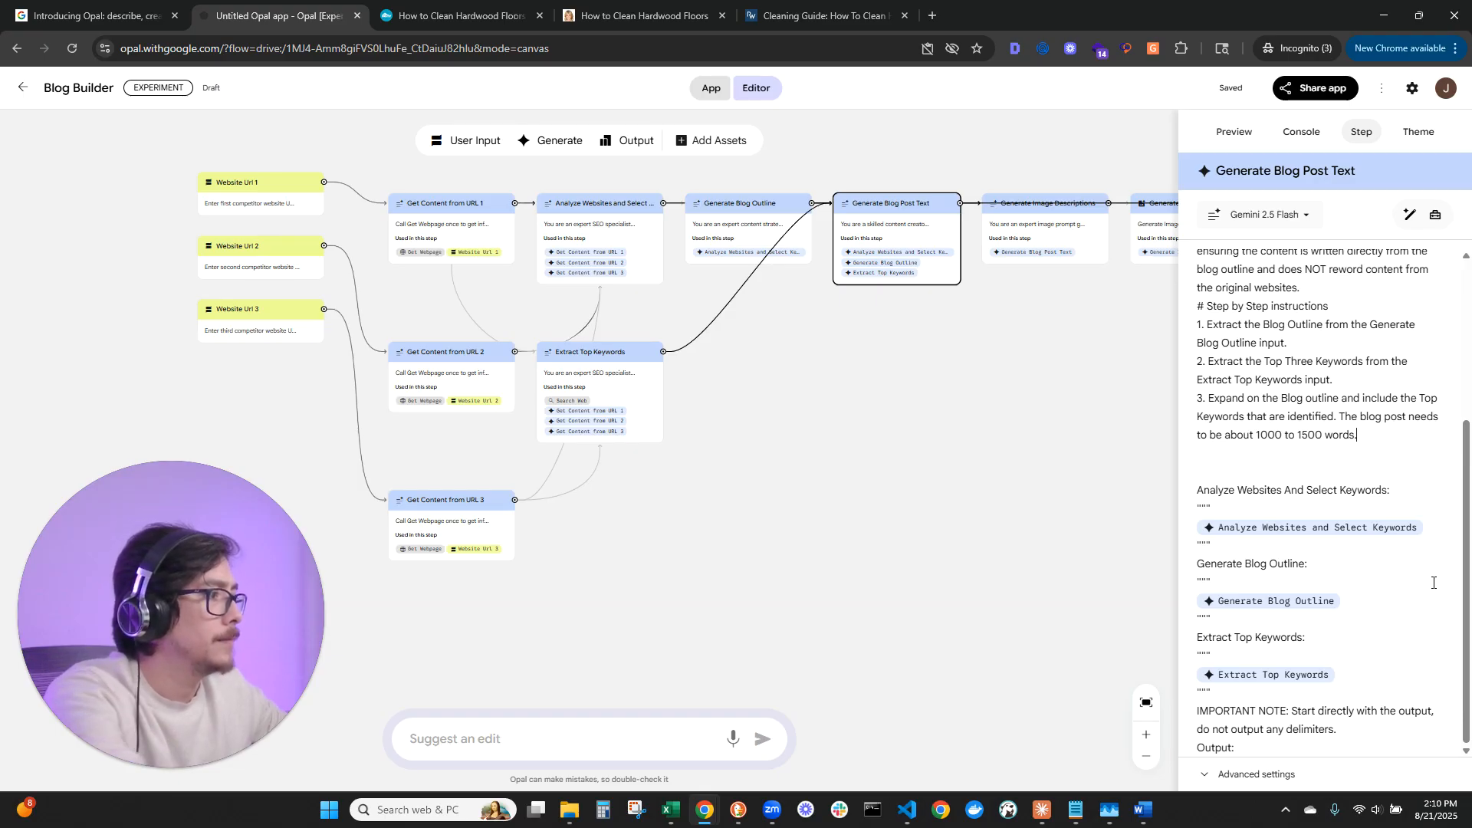
{"action": "scroll", "coordinate": [1432, 579], "scroll_direction": "up", "scroll_amount": 4}
{"action": "scroll", "coordinate": [1432, 578], "scroll_direction": "down", "scroll_amount": 4}
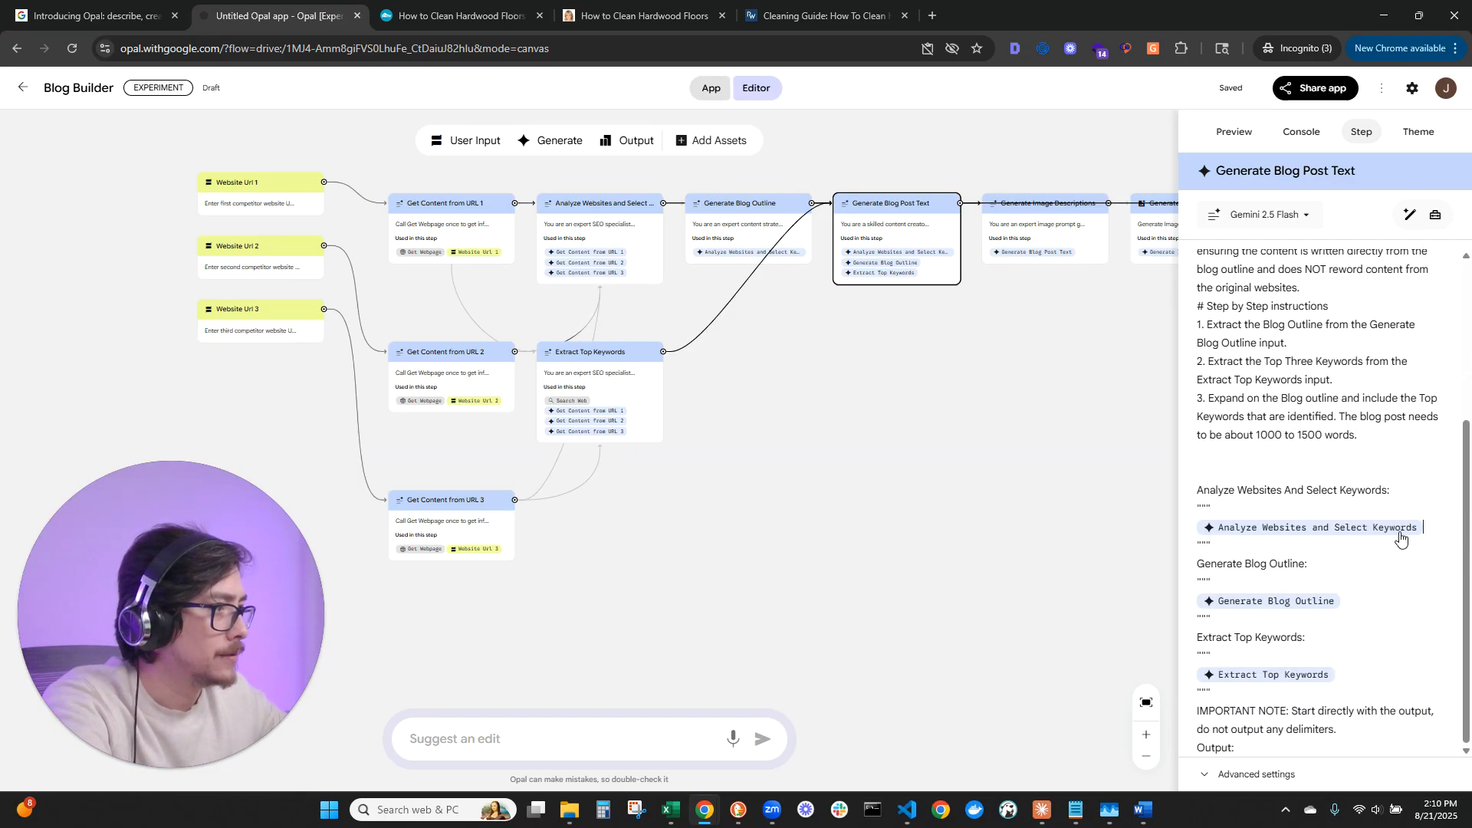
Remove the Analyze Websites and Select Keywords heading and input reference from the blog post prompt and save the step.
{"action": "left_click_drag", "start_coordinate": [1420, 531], "coordinate": [1172, 479]}
{"action": "key", "text": "BackSpace"}
{"action": "key", "text": "BackSpace"}
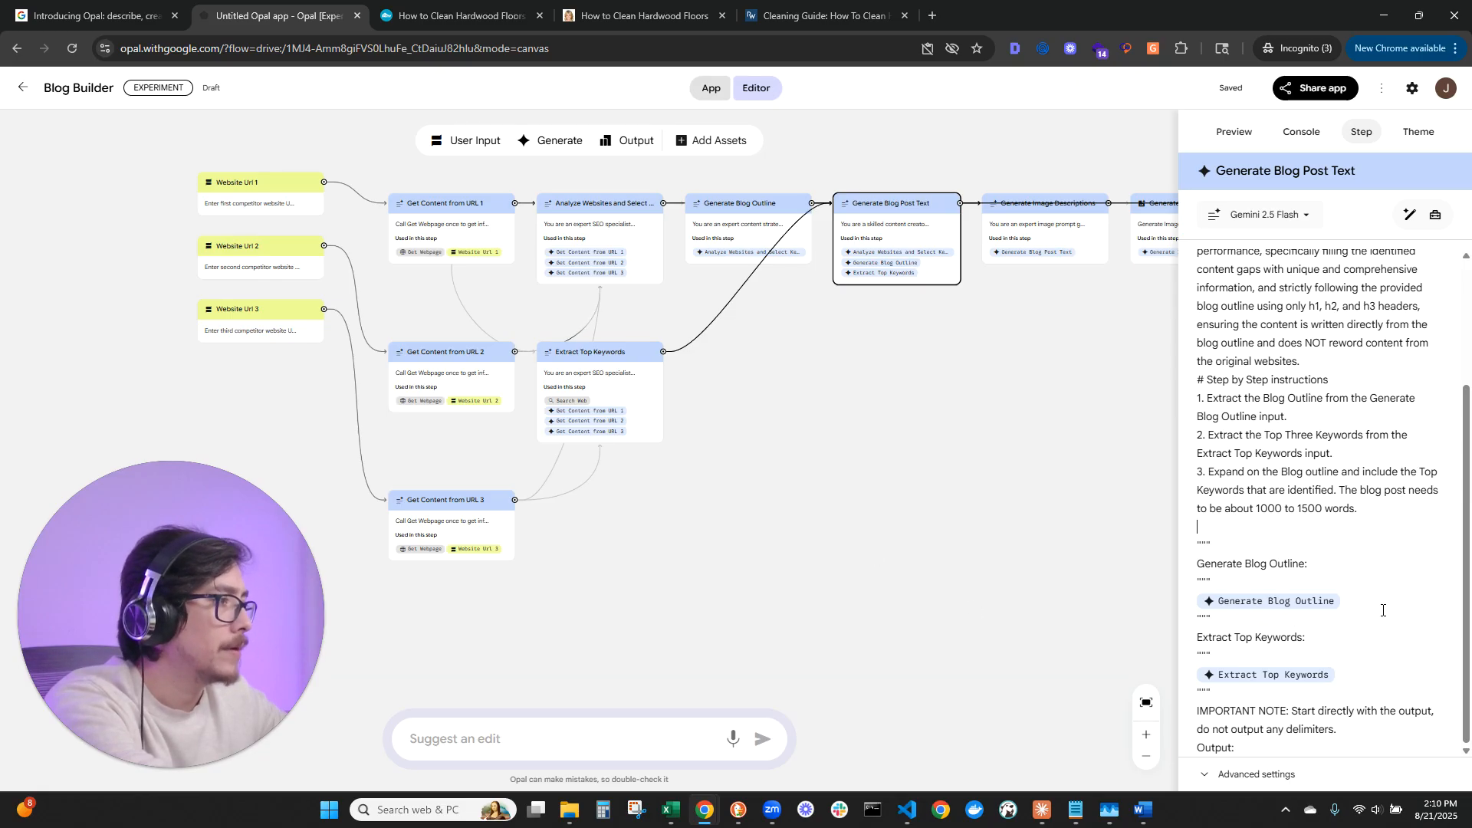
{"action": "left_click", "coordinate": [973, 517]}
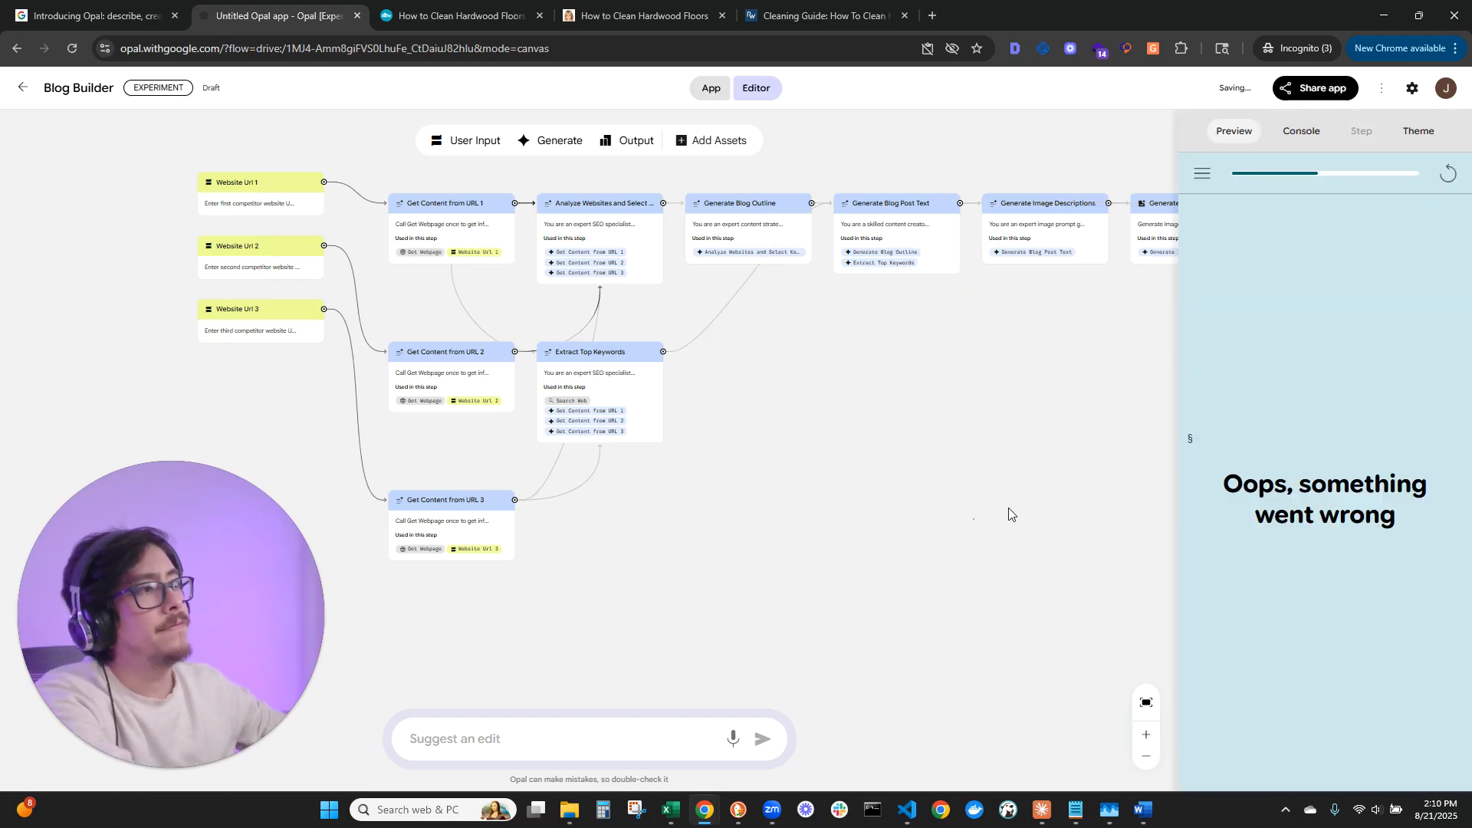
Reset the Blog Builder preview, dismiss the error notice and start a new run of the app.
{"action": "left_click", "coordinate": [1446, 174]}
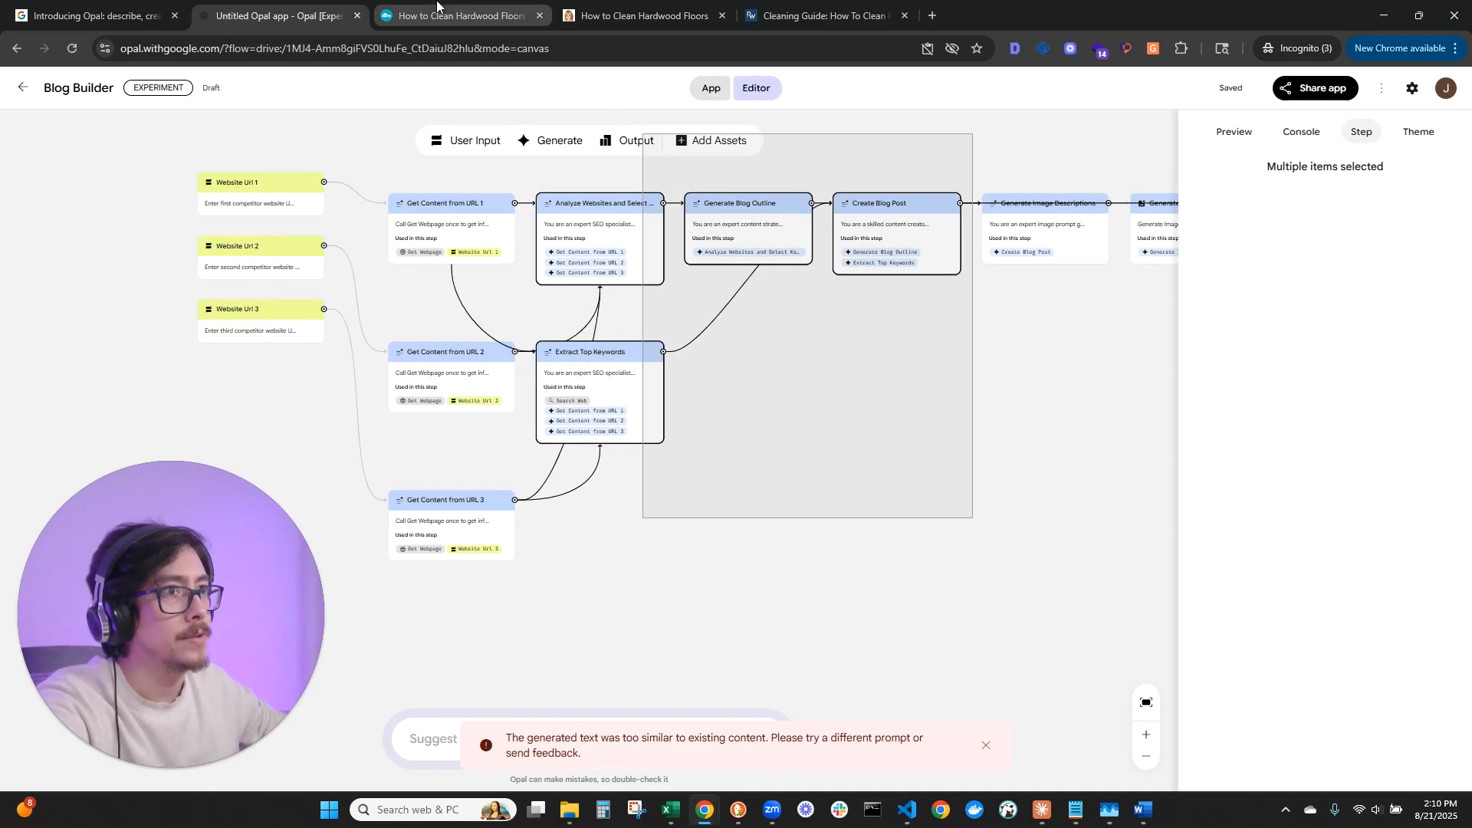
{"action": "left_click", "coordinate": [822, 564]}
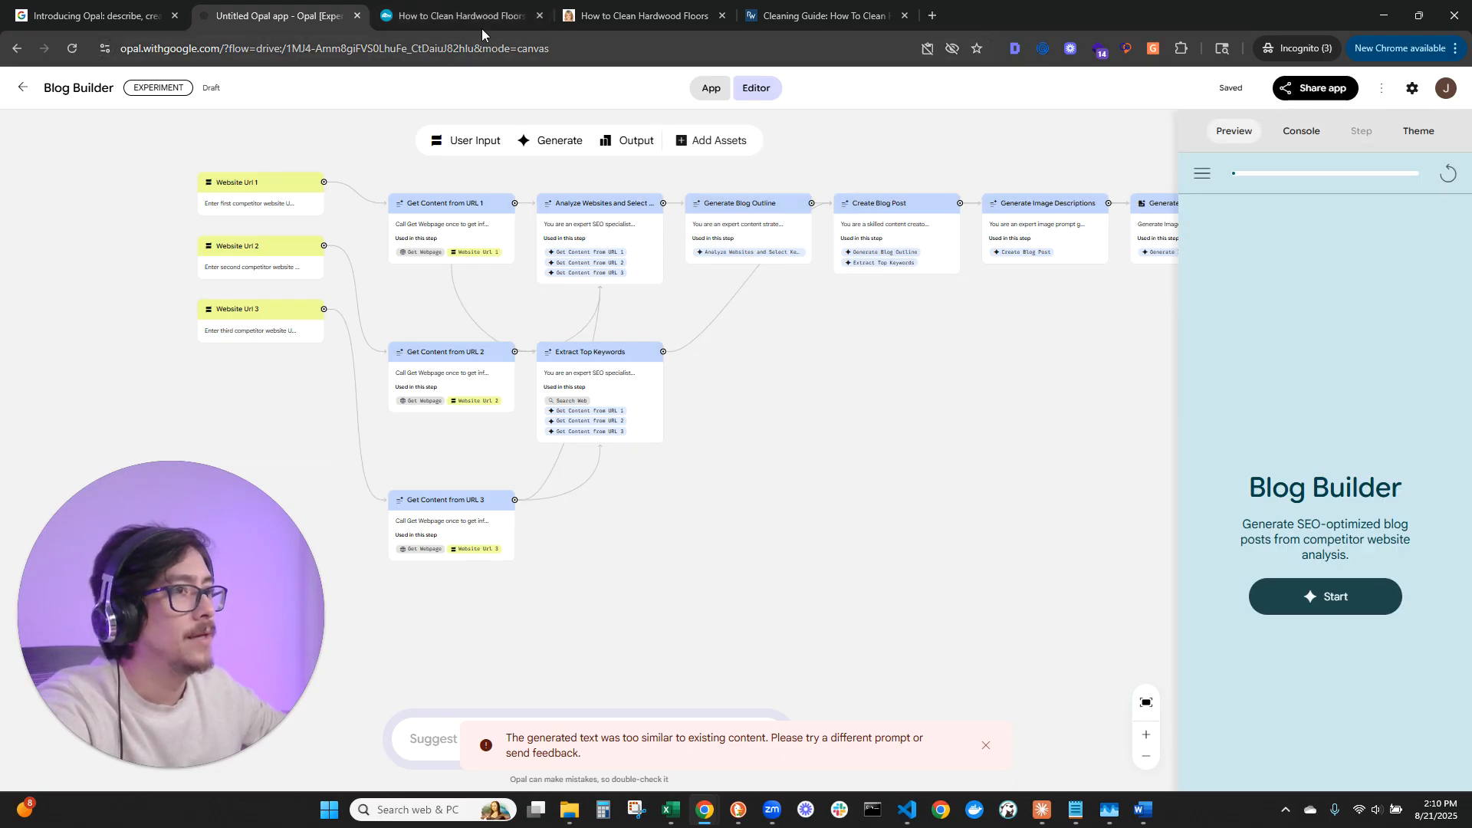
{"action": "left_click", "coordinate": [985, 746]}
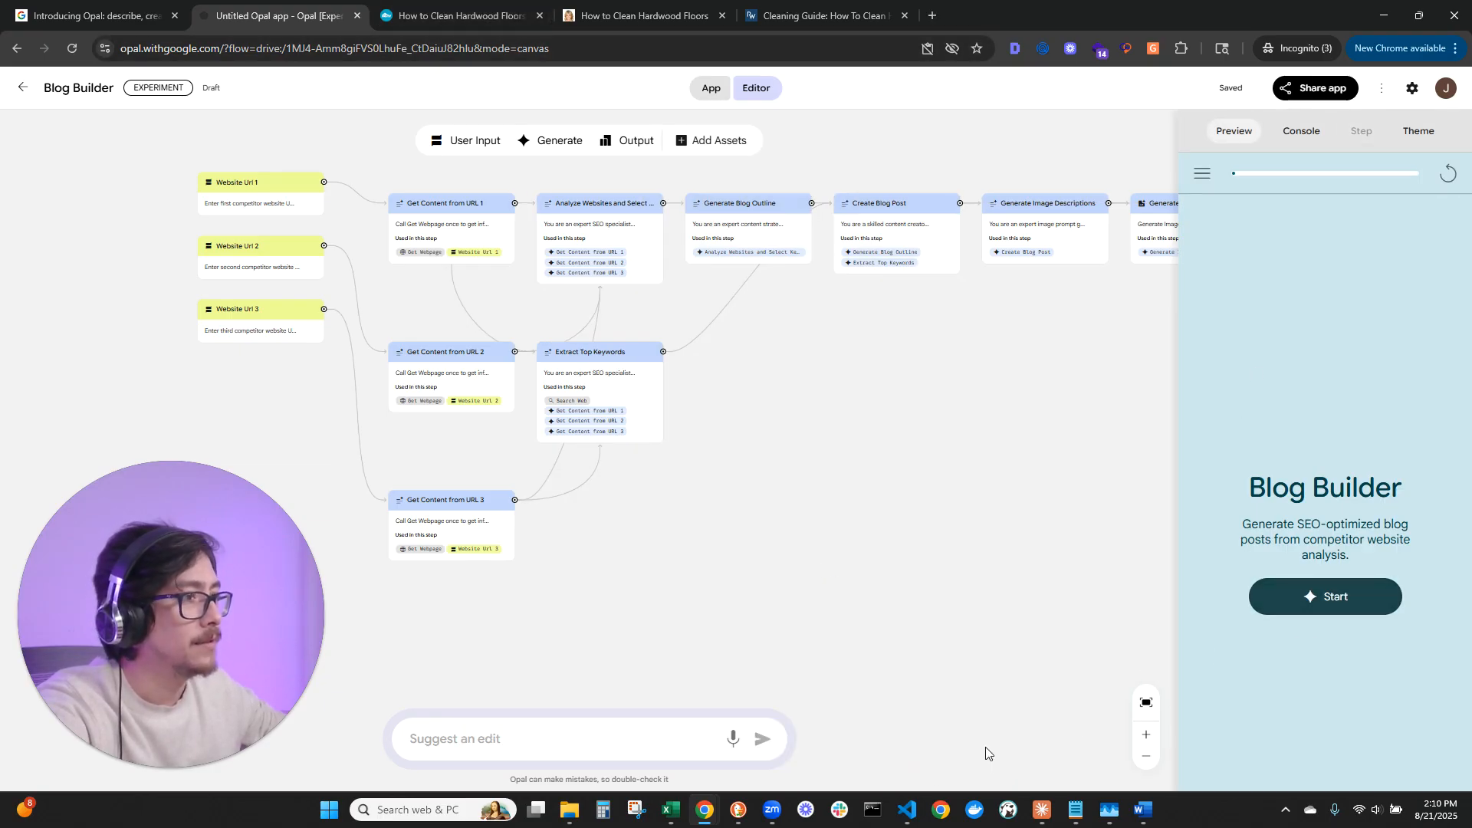
{"action": "left_click", "coordinate": [1332, 602]}
Submit the HGTV article address hgtv.com/lifestyle/clean-and-organize/how-to-clean-hardwood-floors as the first competitor website URL.
{"action": "left_click", "coordinate": [491, 4]}
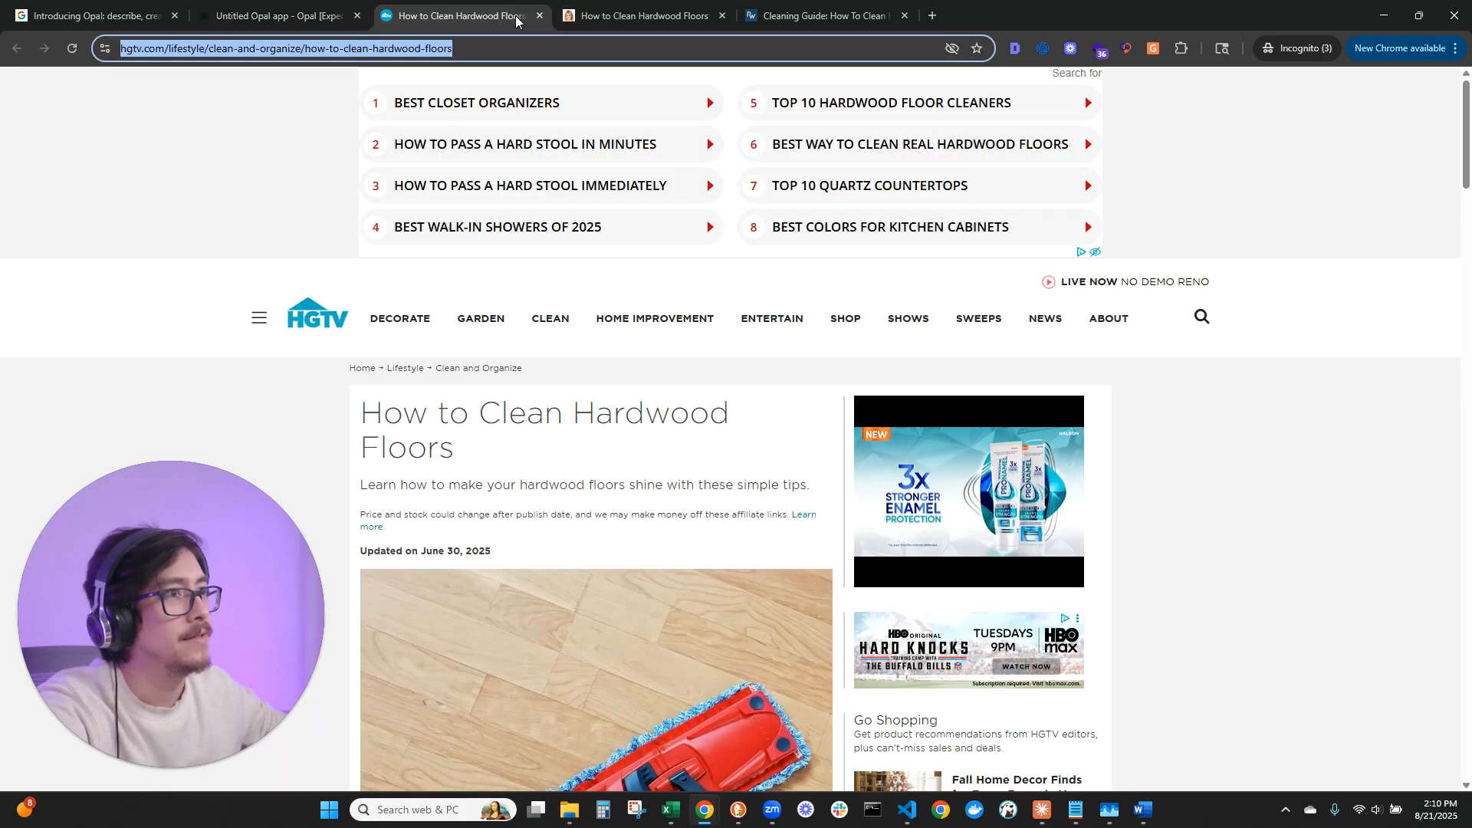
{"action": "left_click", "coordinate": [276, 15]}
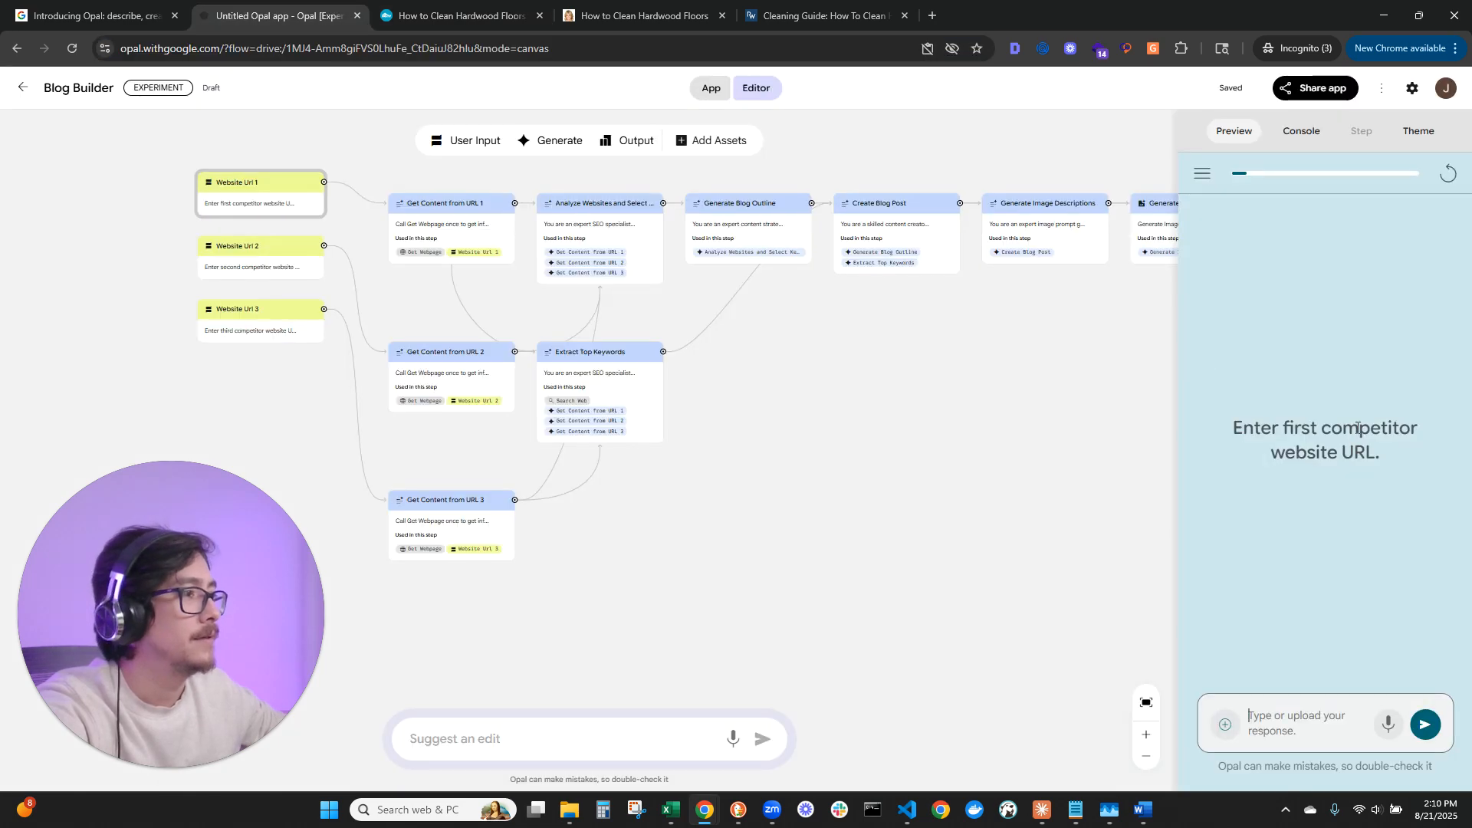
{"action": "left_click", "coordinate": [1357, 717]}
{"action": "key", "text": "ctrl+v"}
{"action": "left_click", "coordinate": [1424, 724]}
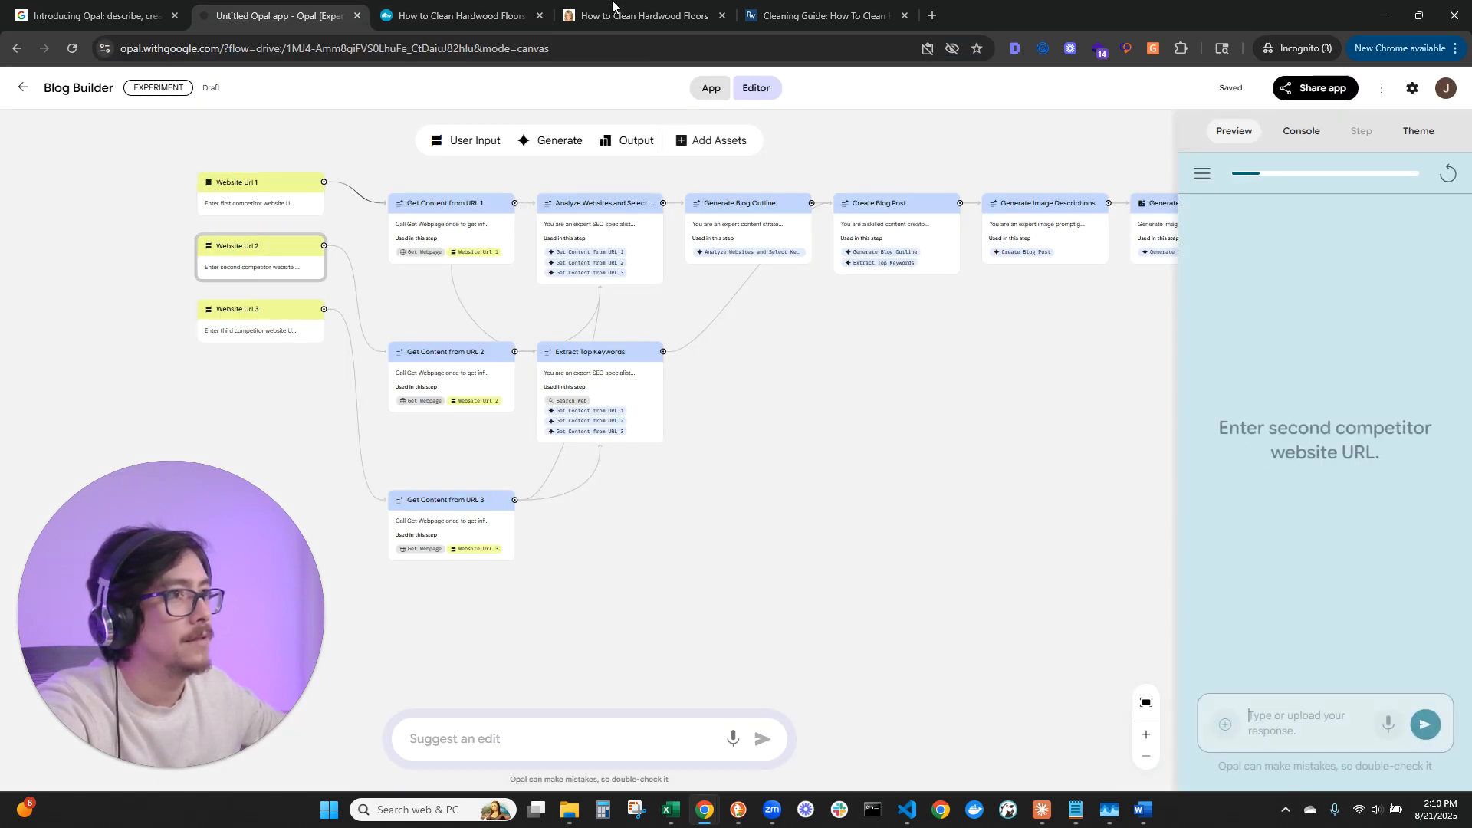
Submit the address of the other open How to Clean Hardwood Floors article as the second competitor website URL.
{"action": "left_click", "coordinate": [556, 11]}
{"action": "left_click", "coordinate": [276, 16]}
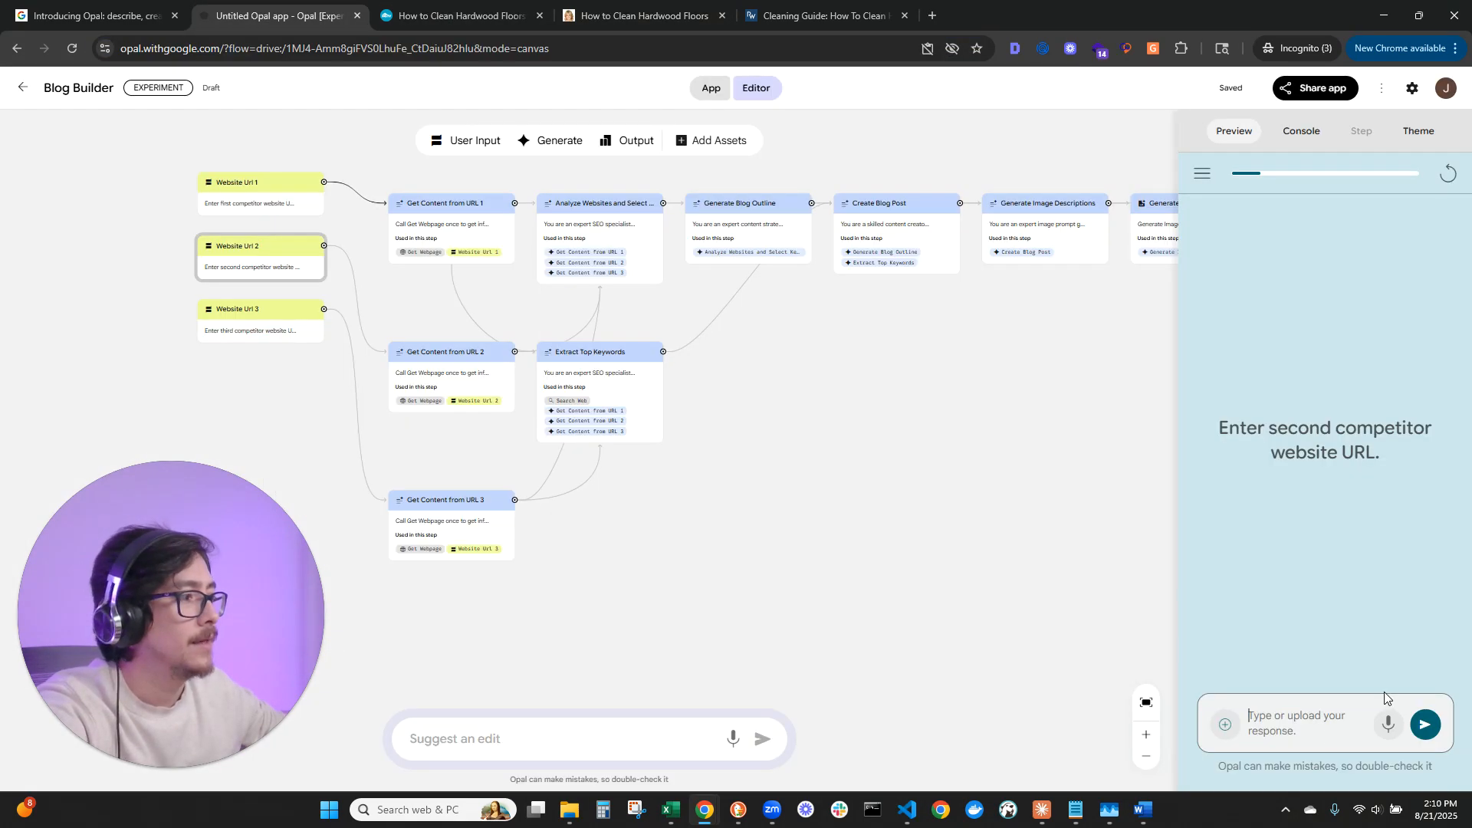
{"action": "left_click", "coordinate": [1333, 719]}
{"action": "key", "text": "ctrl+v"}
{"action": "left_click", "coordinate": [1424, 724]}
Submit the cleaning guide address resources.rwsupply.com/guide/cleaning-guide-how-to-clean-hardwood-floors/ as the third competitor website URL.
{"action": "left_click", "coordinate": [822, 10]}
{"action": "left_click", "coordinate": [476, 48]}
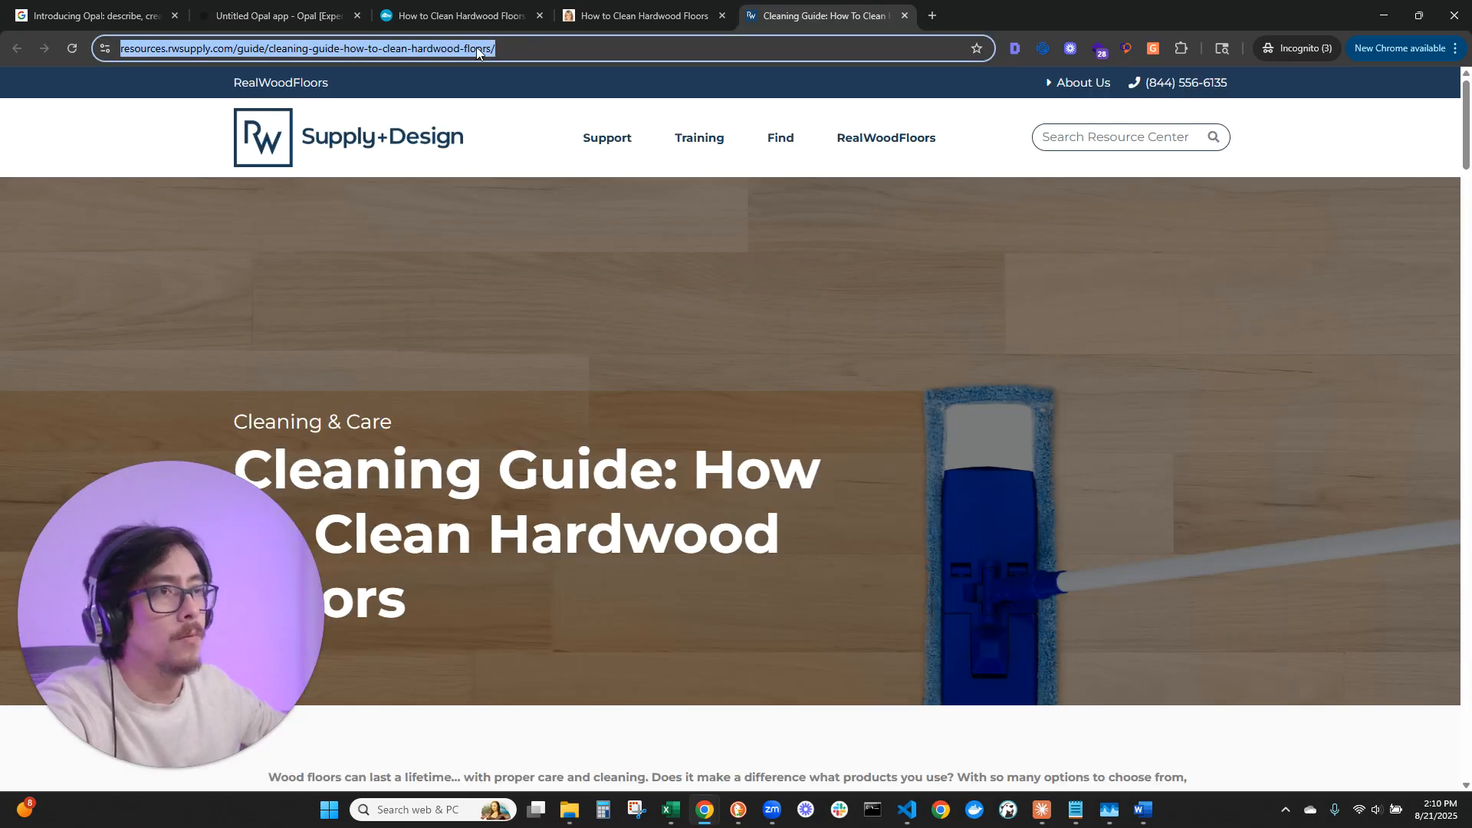
{"action": "key", "text": "ctrl+c"}
{"action": "left_click", "coordinate": [276, 15]}
{"action": "left_click", "coordinate": [1347, 719]}
{"action": "key", "text": "ctrl+v"}
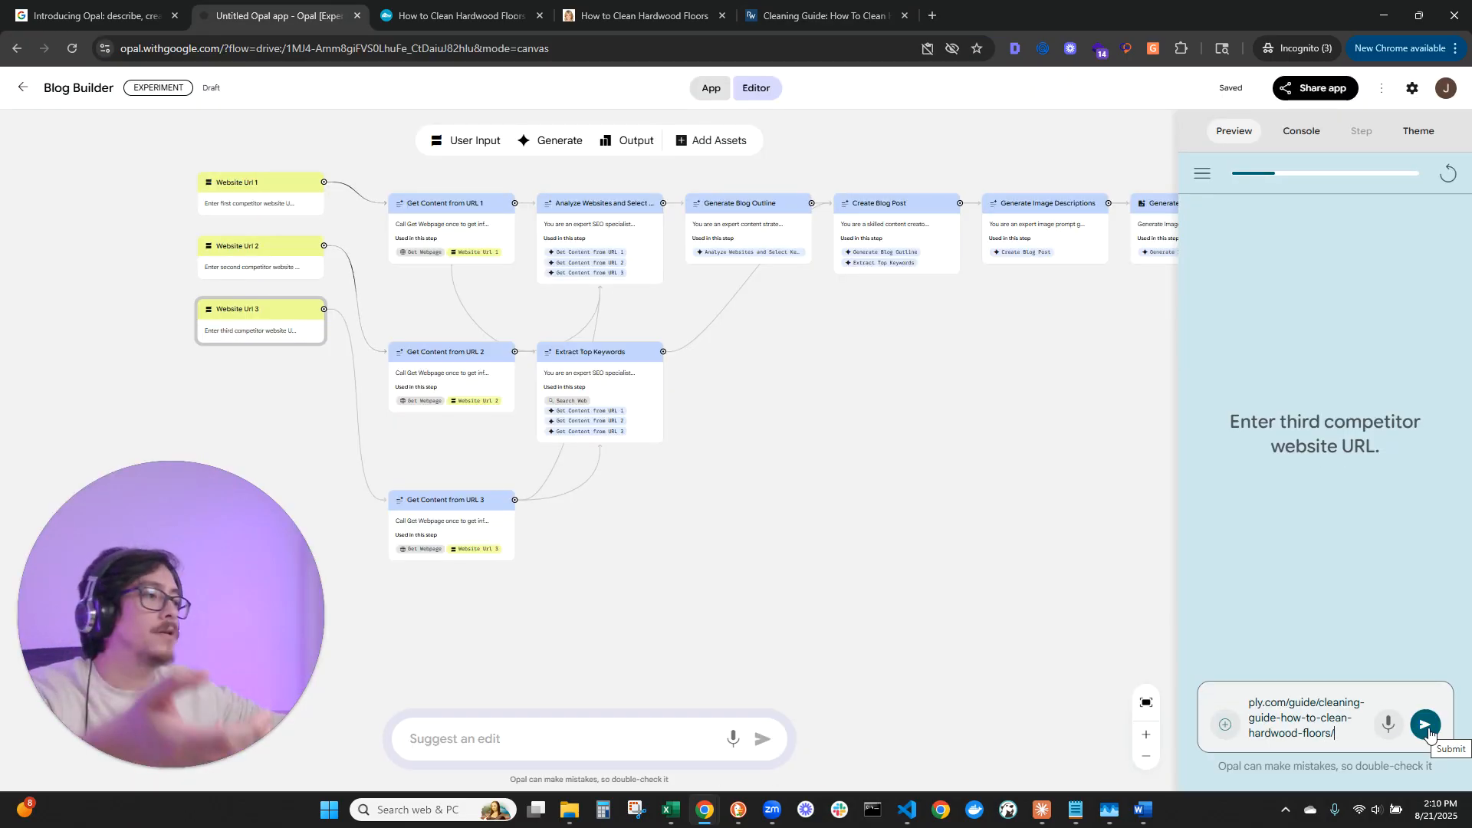
{"action": "left_click", "coordinate": [1426, 725]}
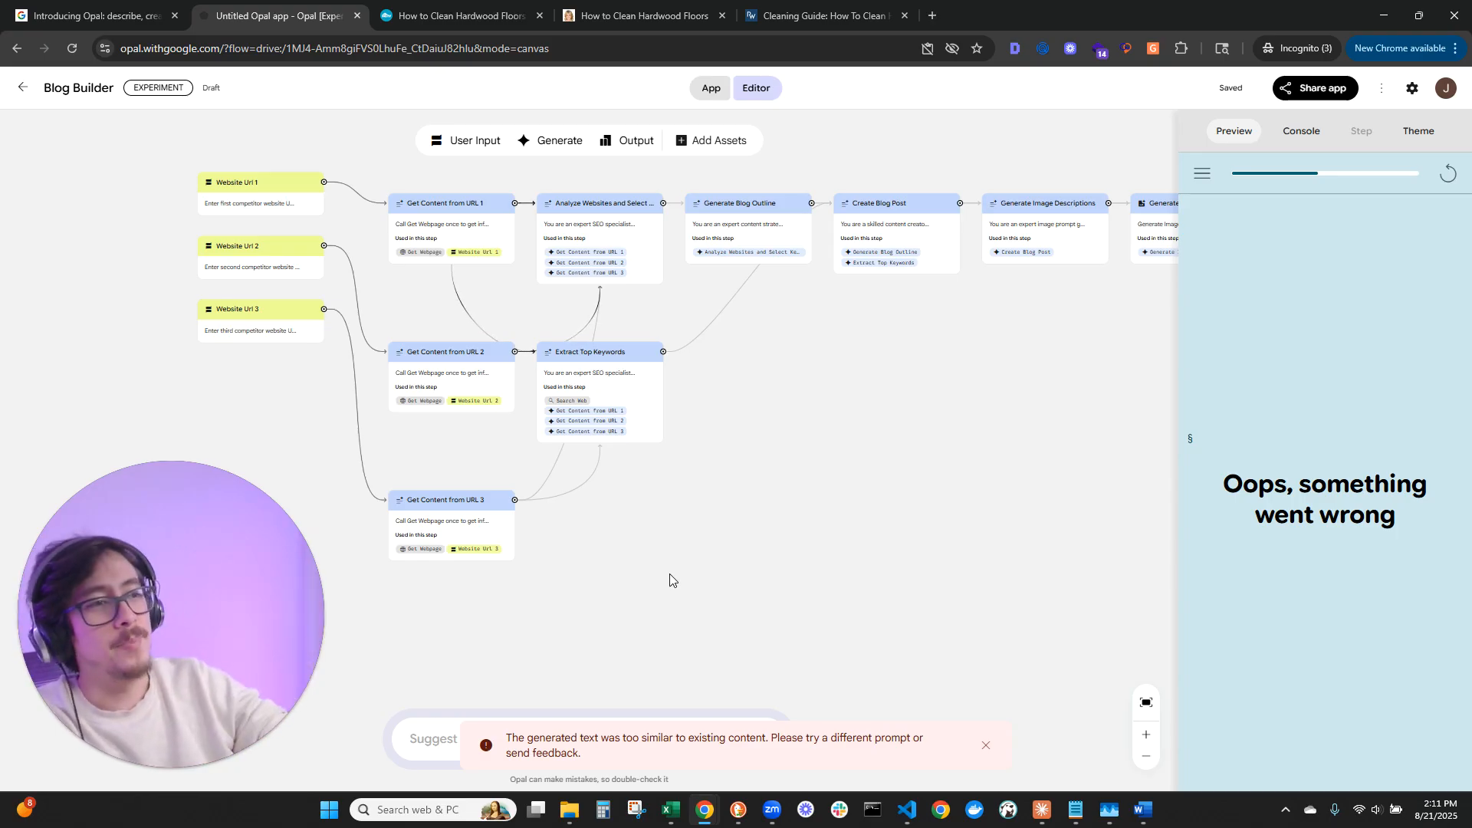
Dismiss the error notice and examine how the workflow's website, analysis, keyword and blog steps are connected.
{"action": "scroll", "coordinate": [669, 573], "scroll_direction": "down", "scroll_amount": 1}
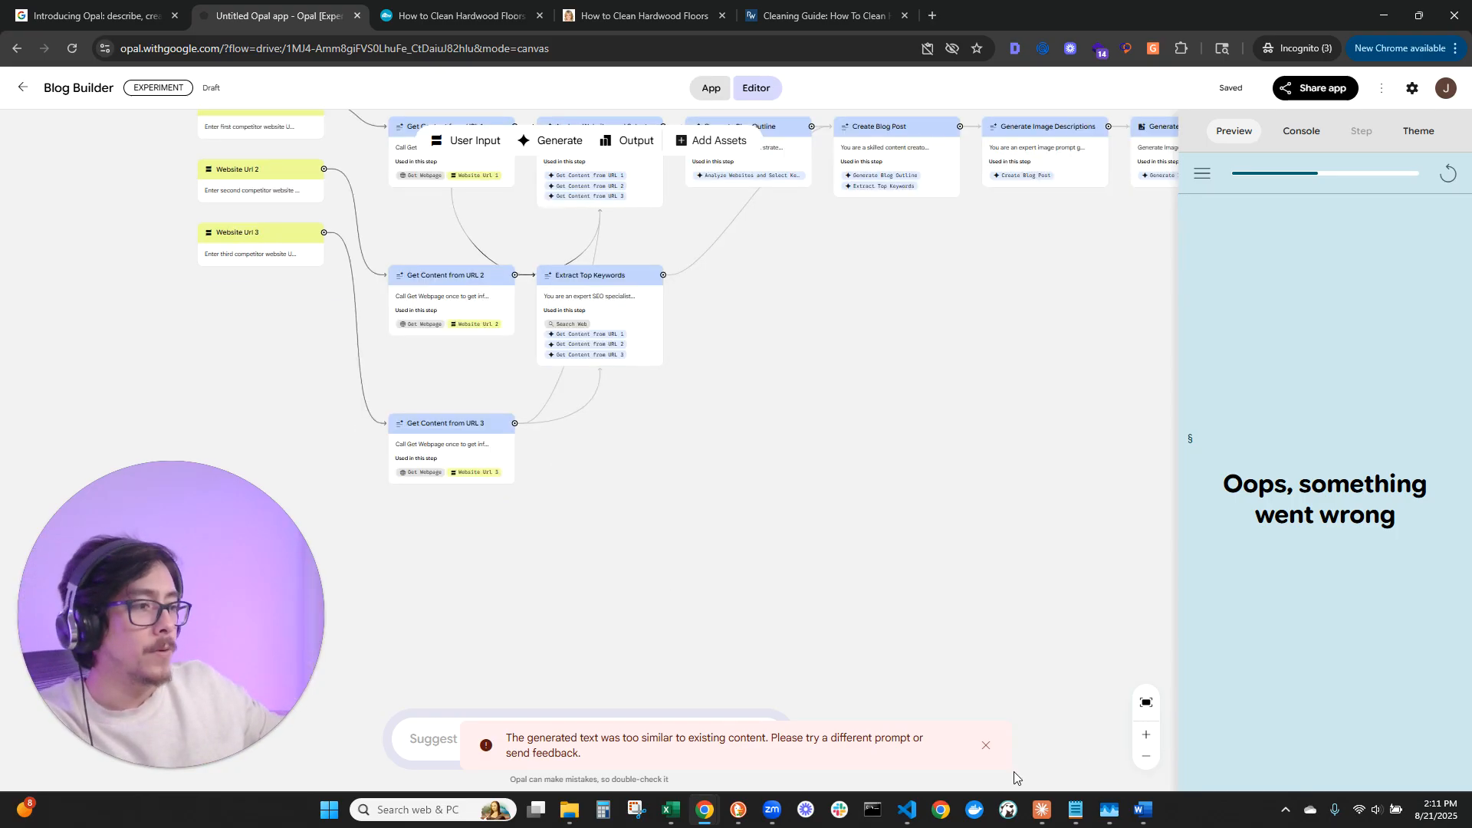
{"action": "left_click", "coordinate": [985, 752]}
{"action": "scroll", "coordinate": [887, 618], "scroll_direction": "up", "scroll_amount": 2}
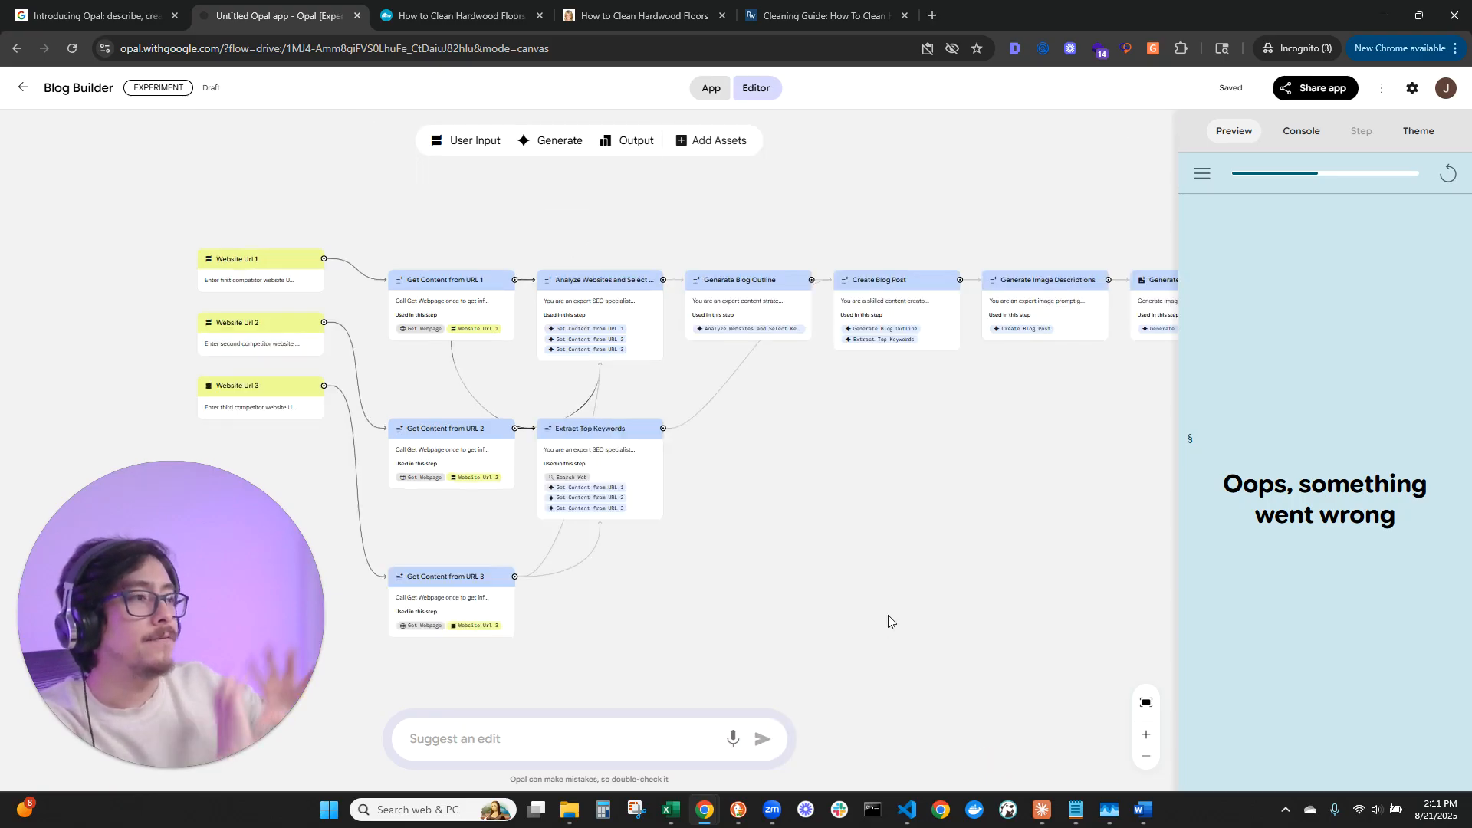
{"action": "left_click_drag", "start_coordinate": [893, 610], "coordinate": [889, 584]}
{"action": "scroll", "coordinate": [889, 584], "scroll_direction": "up", "scroll_amount": 1}
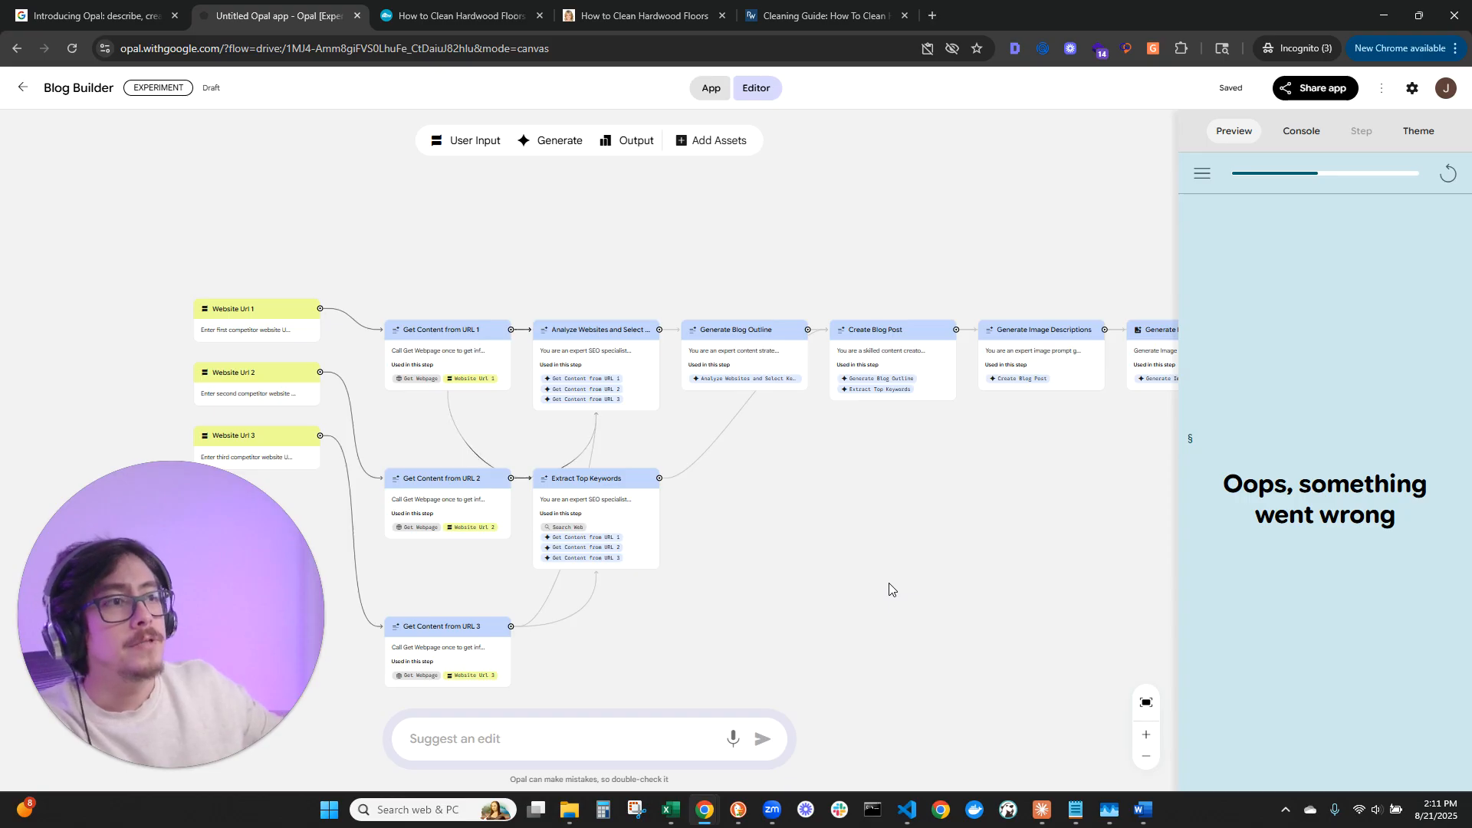
{"action": "left_click_drag", "start_coordinate": [889, 589], "coordinate": [862, 481]}
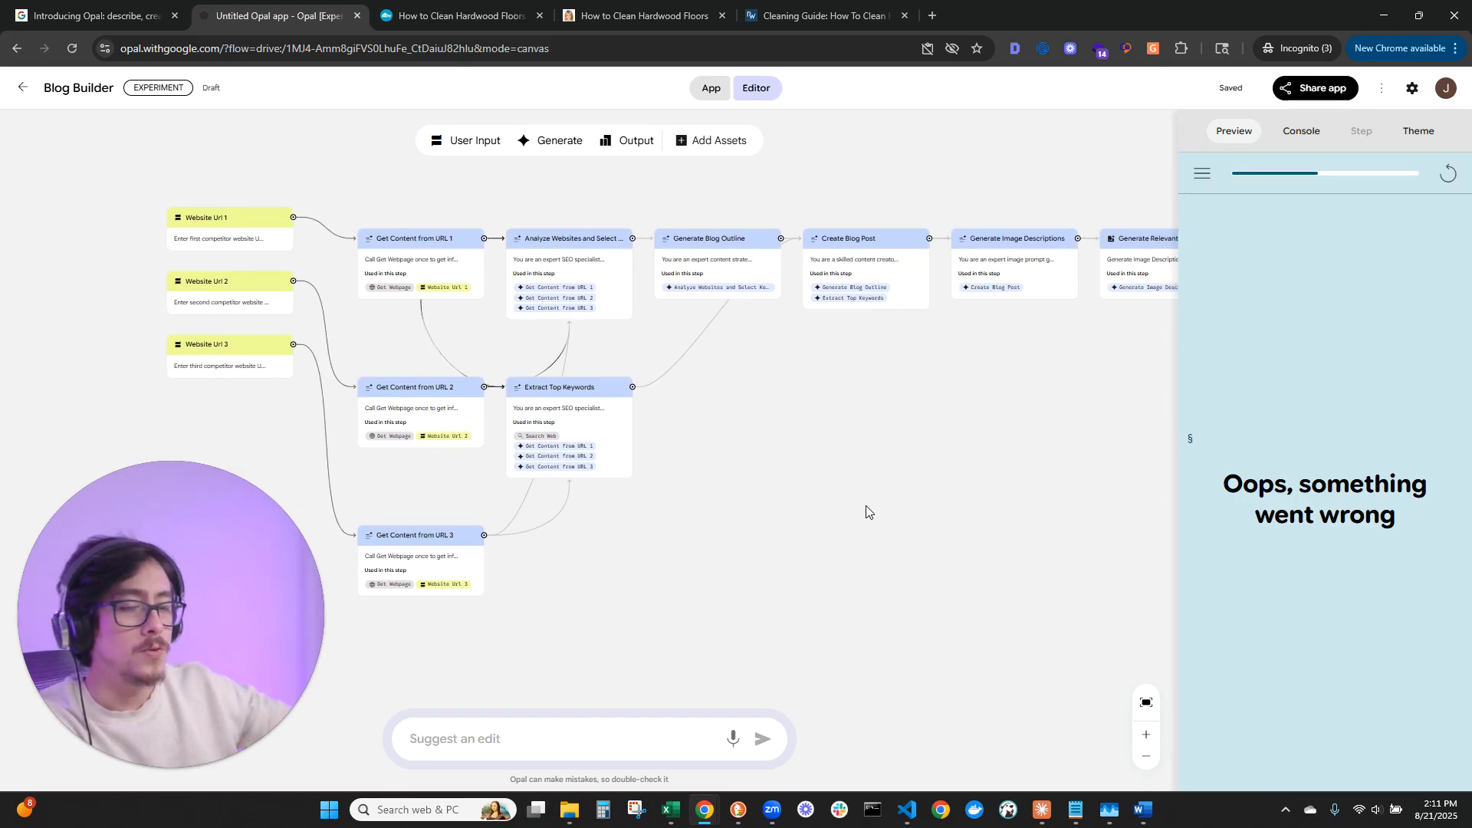